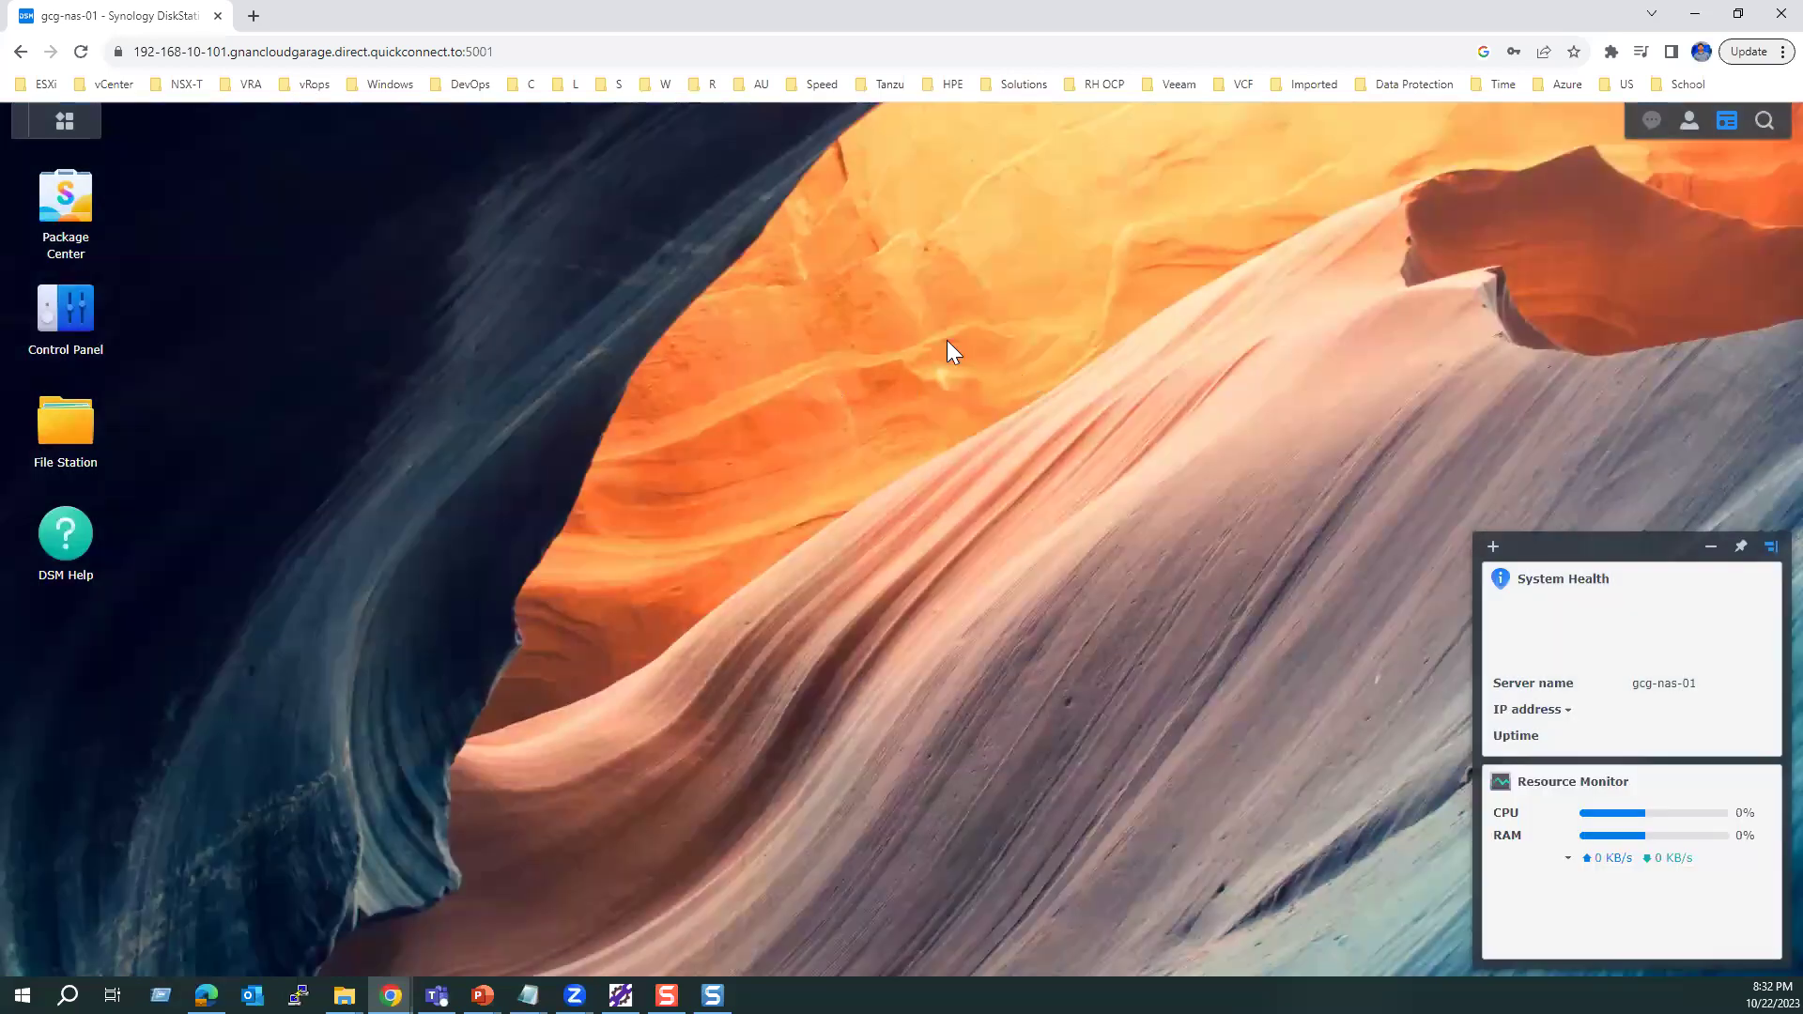
Step: Check in Storage Manager that Volume 1 is healthy (234.9 MB of 5.4 TB used), then reopen the main menu
{"action": "mouse_move", "coordinate": [1591, 592]}
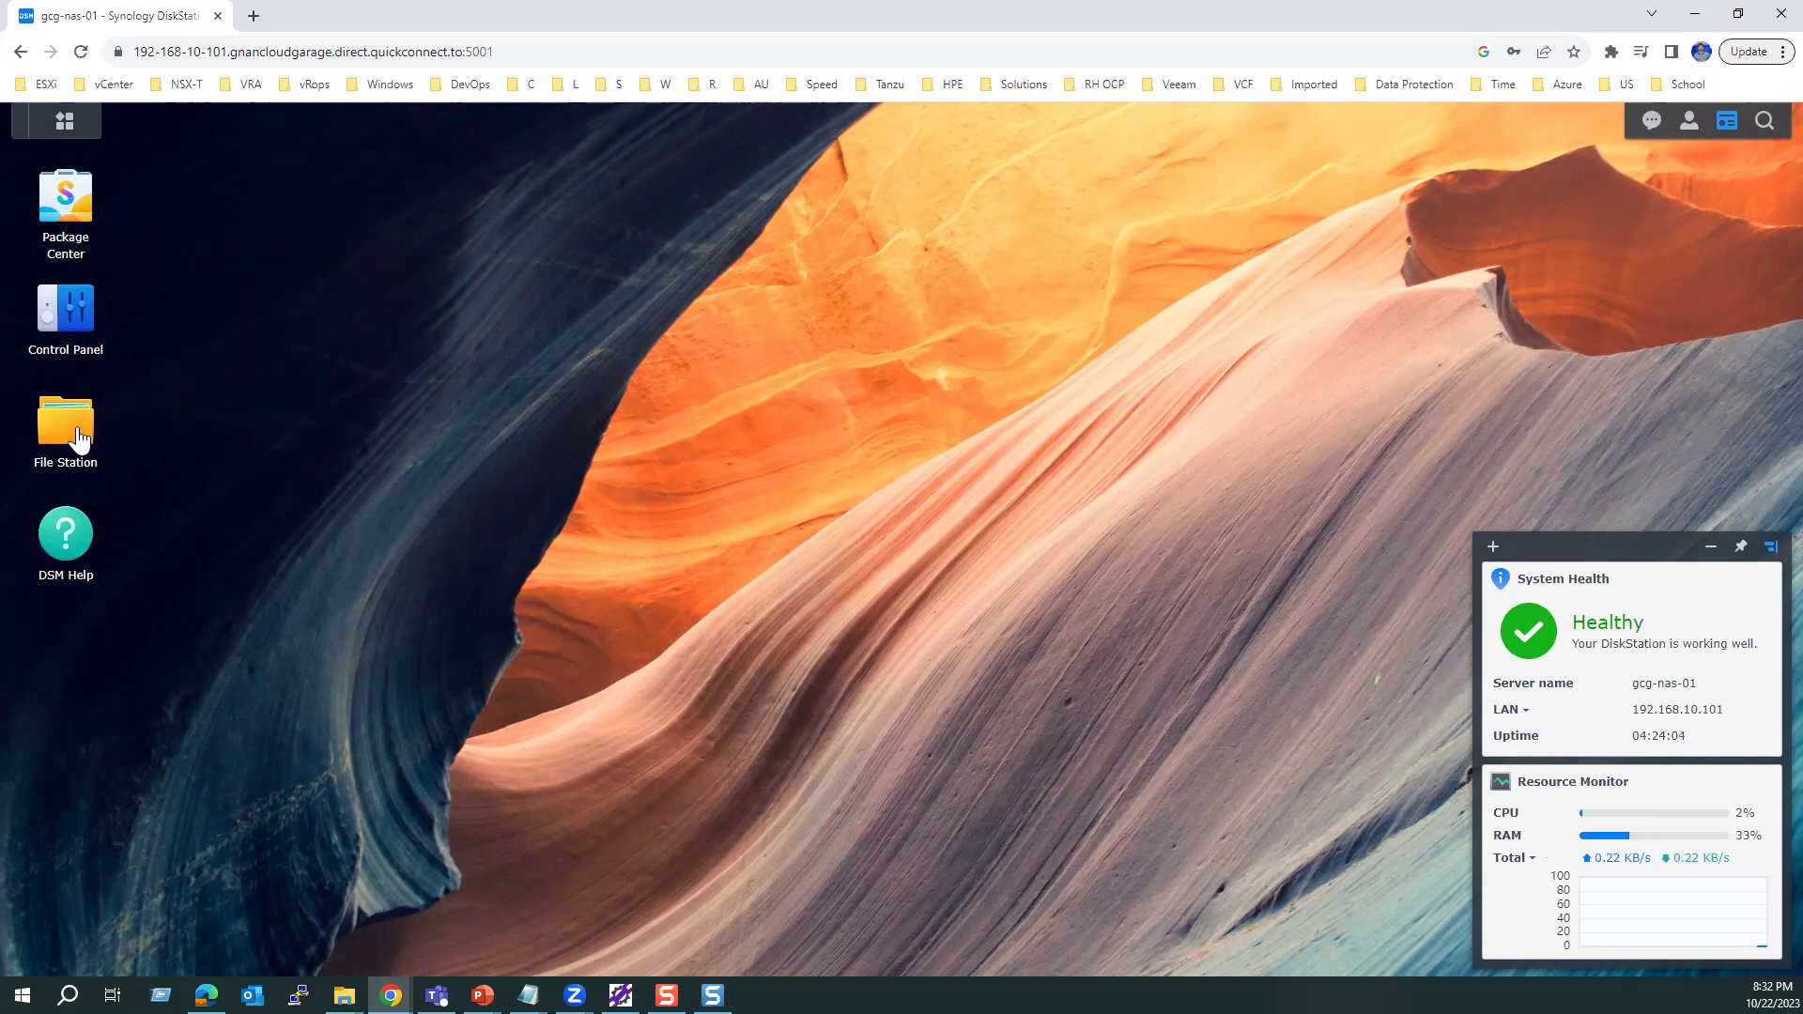
{"action": "left_click", "coordinate": [66, 127]}
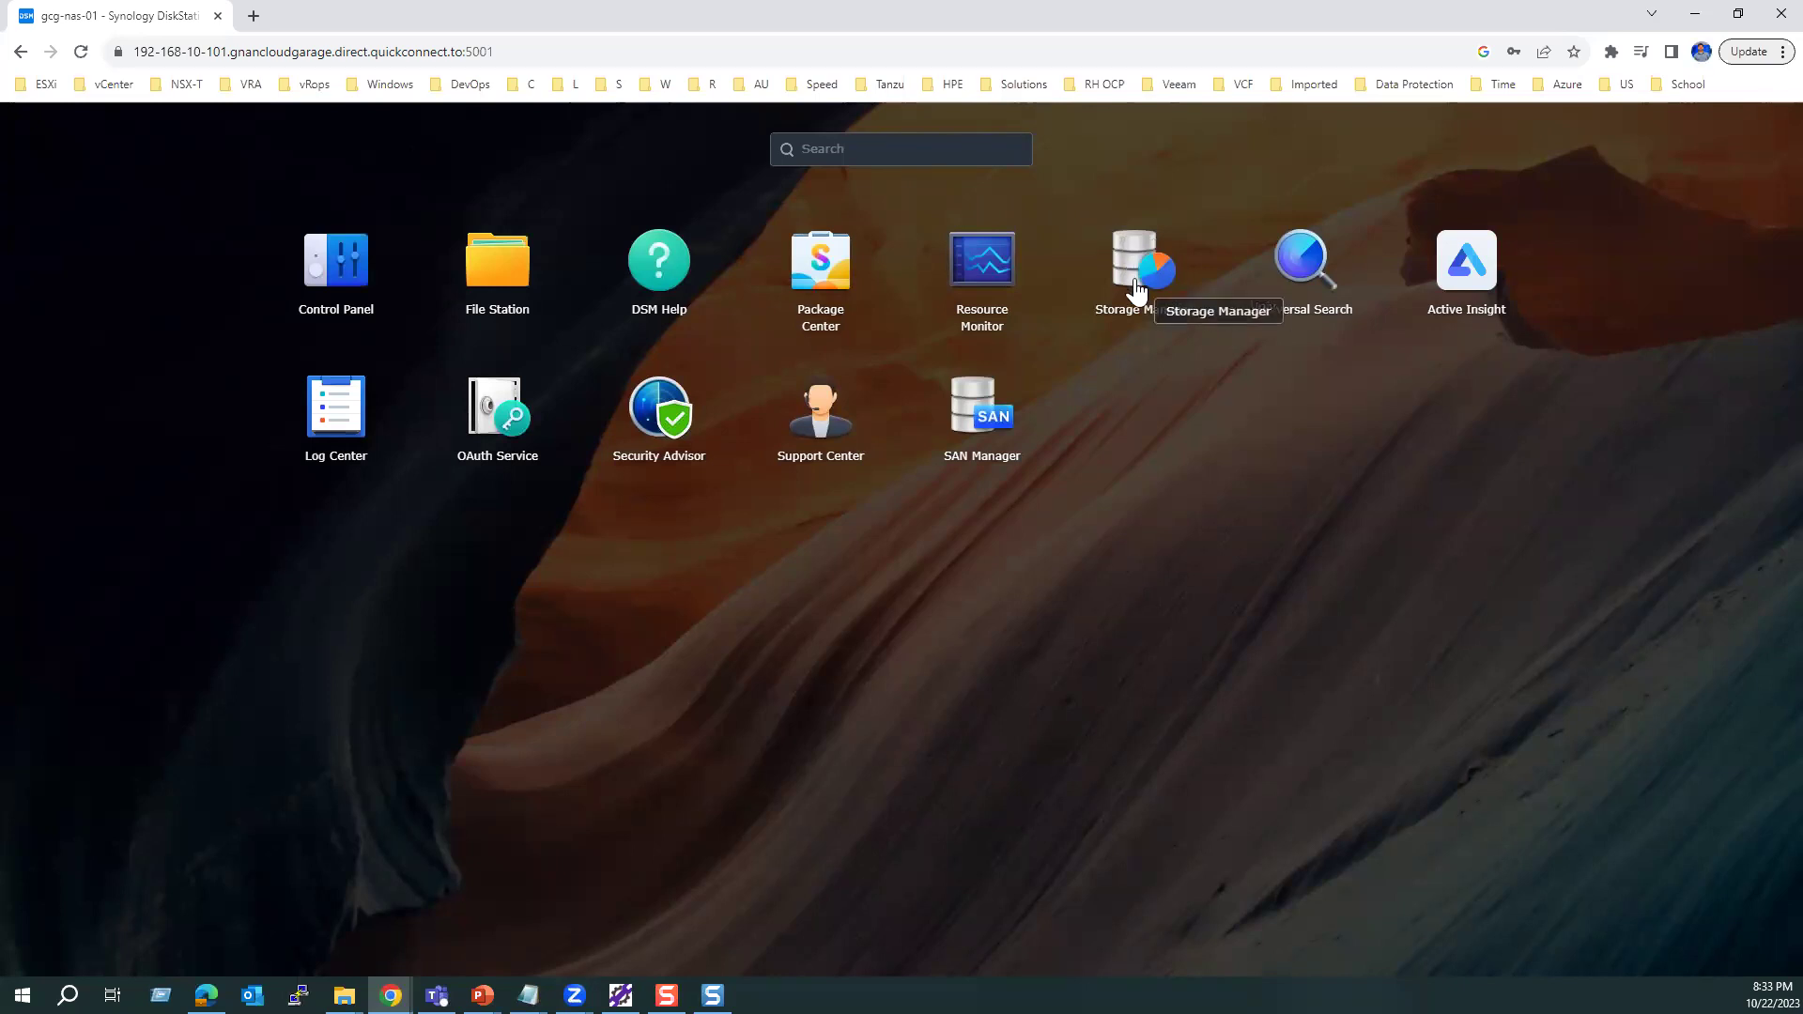
{"action": "left_click", "coordinate": [1136, 281]}
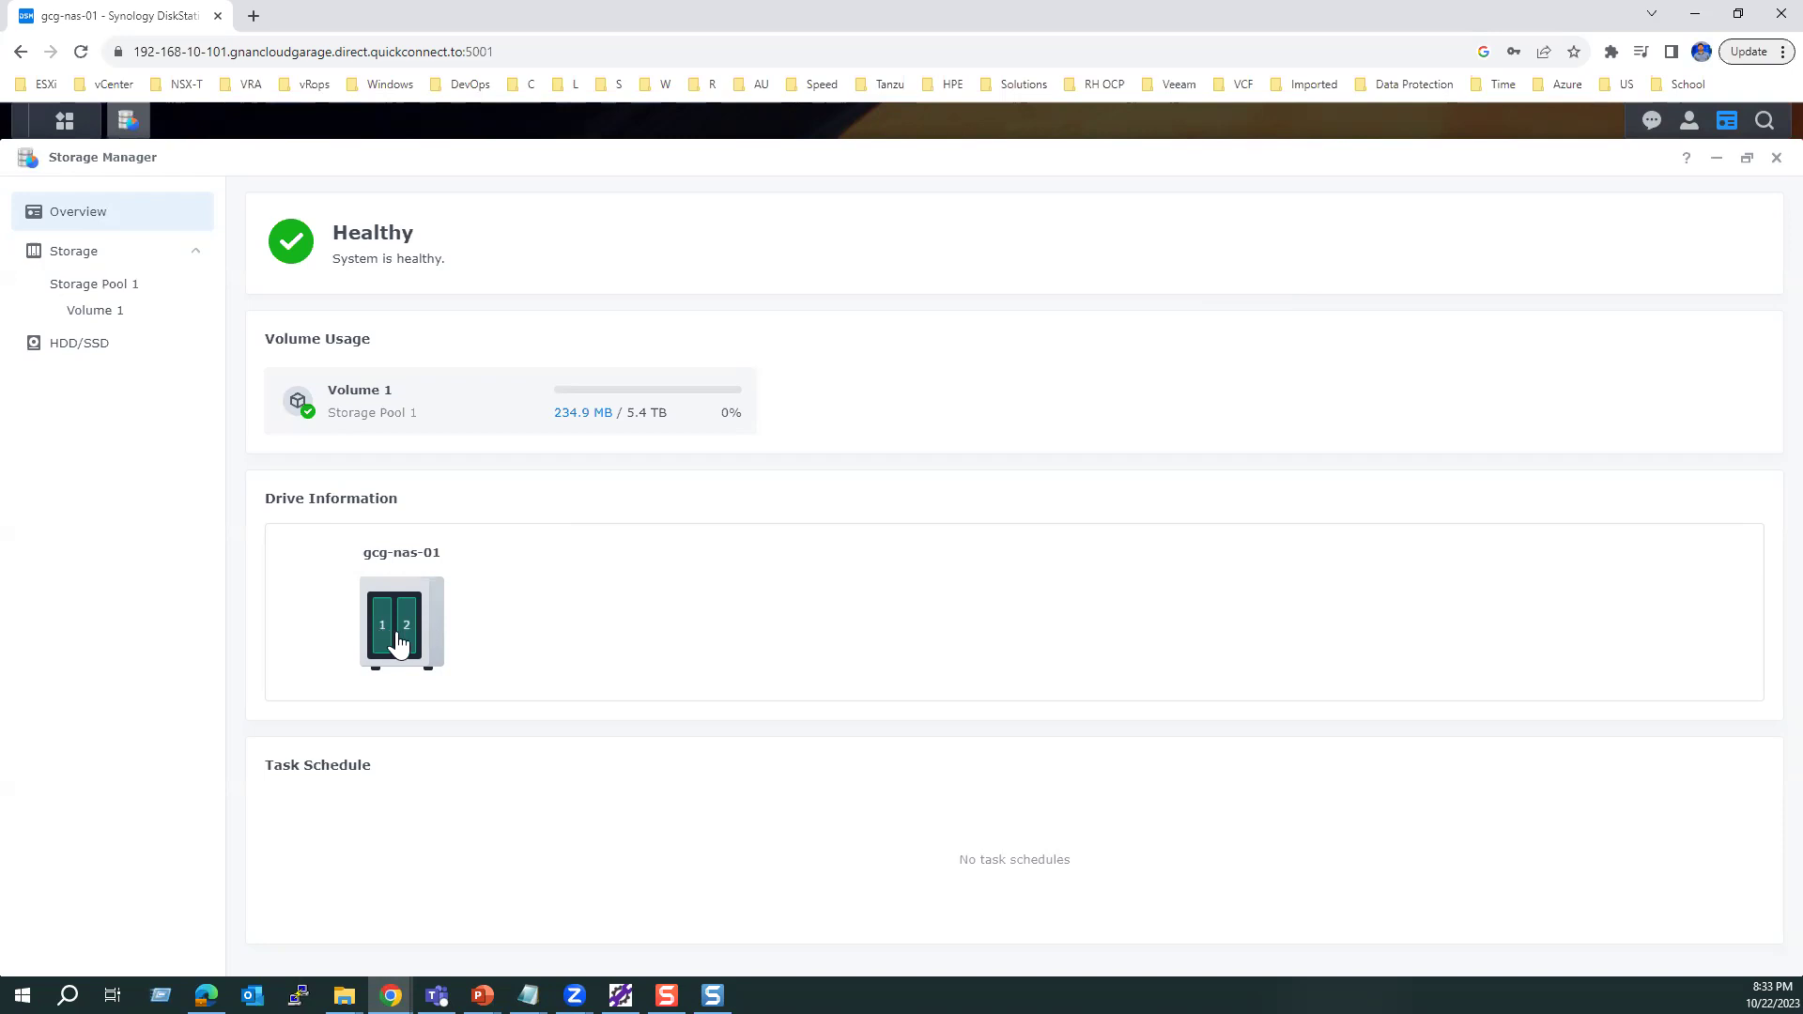
{"action": "mouse_move", "coordinate": [407, 615]}
{"action": "left_click", "coordinate": [62, 125]}
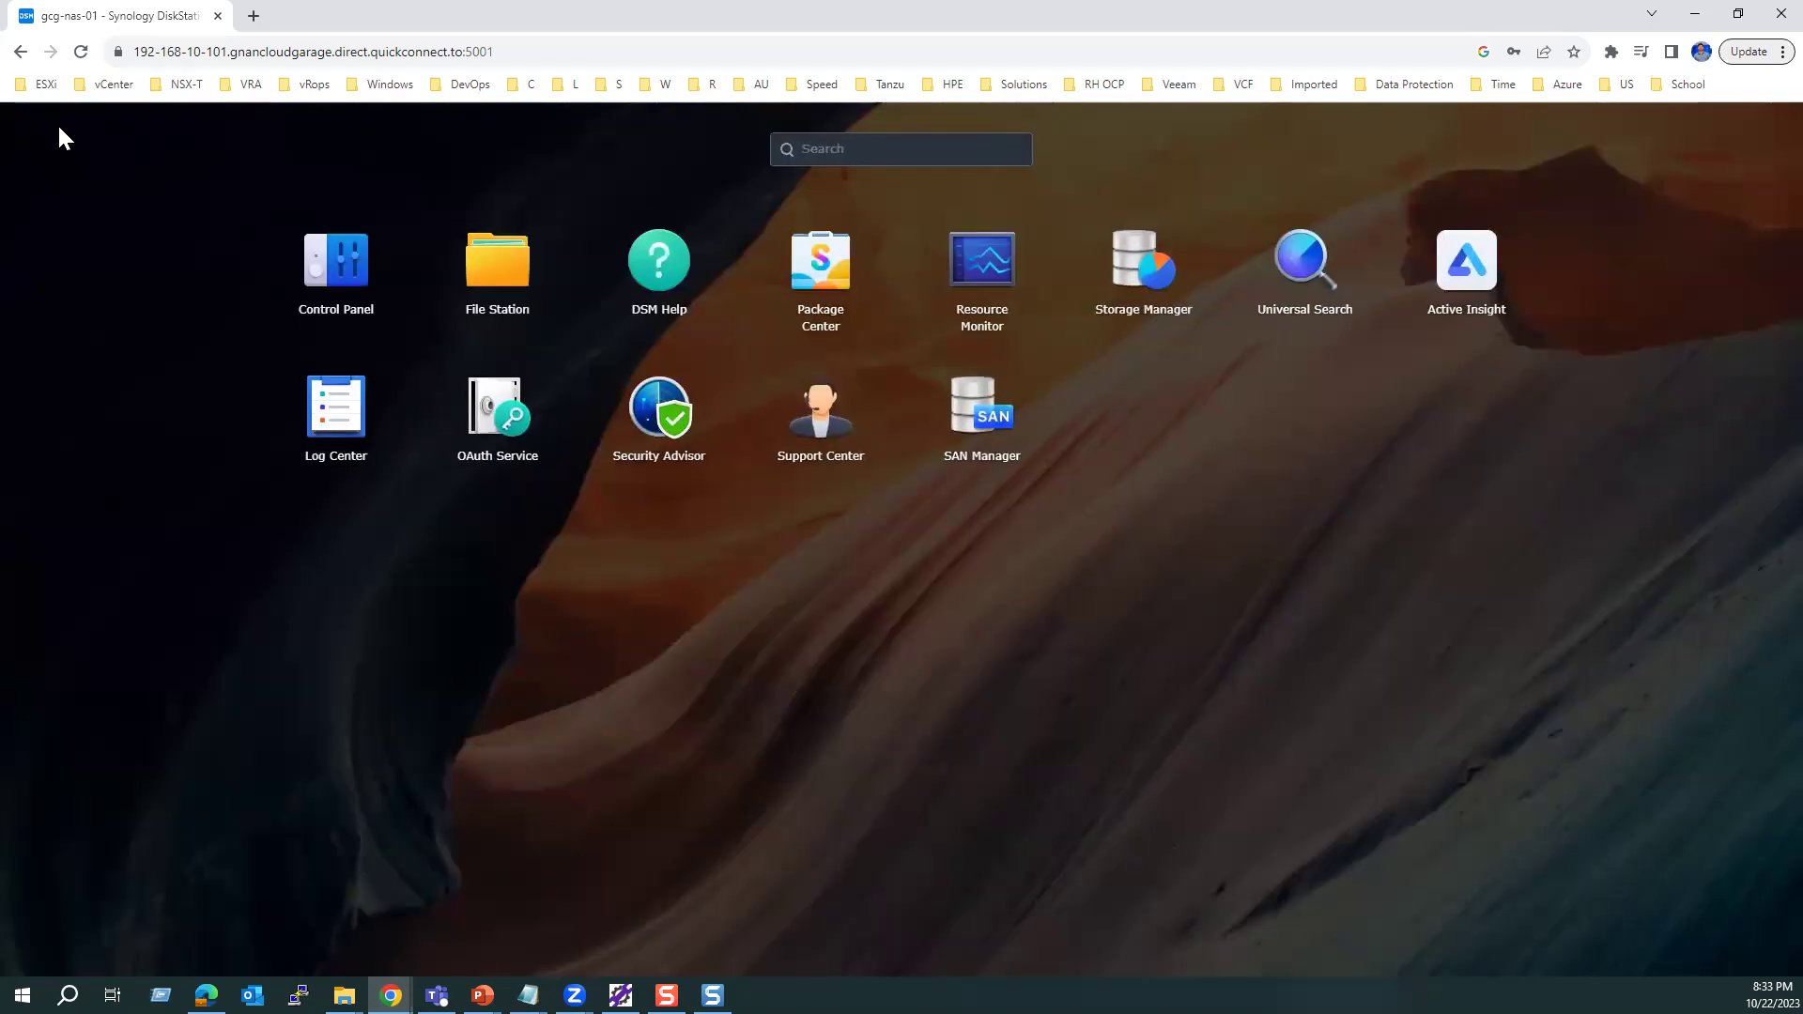
Step: Launch SAN Manager, confirm the LUN list is empty, and start the LUN Creation Wizard
{"action": "left_click", "coordinate": [987, 420]}
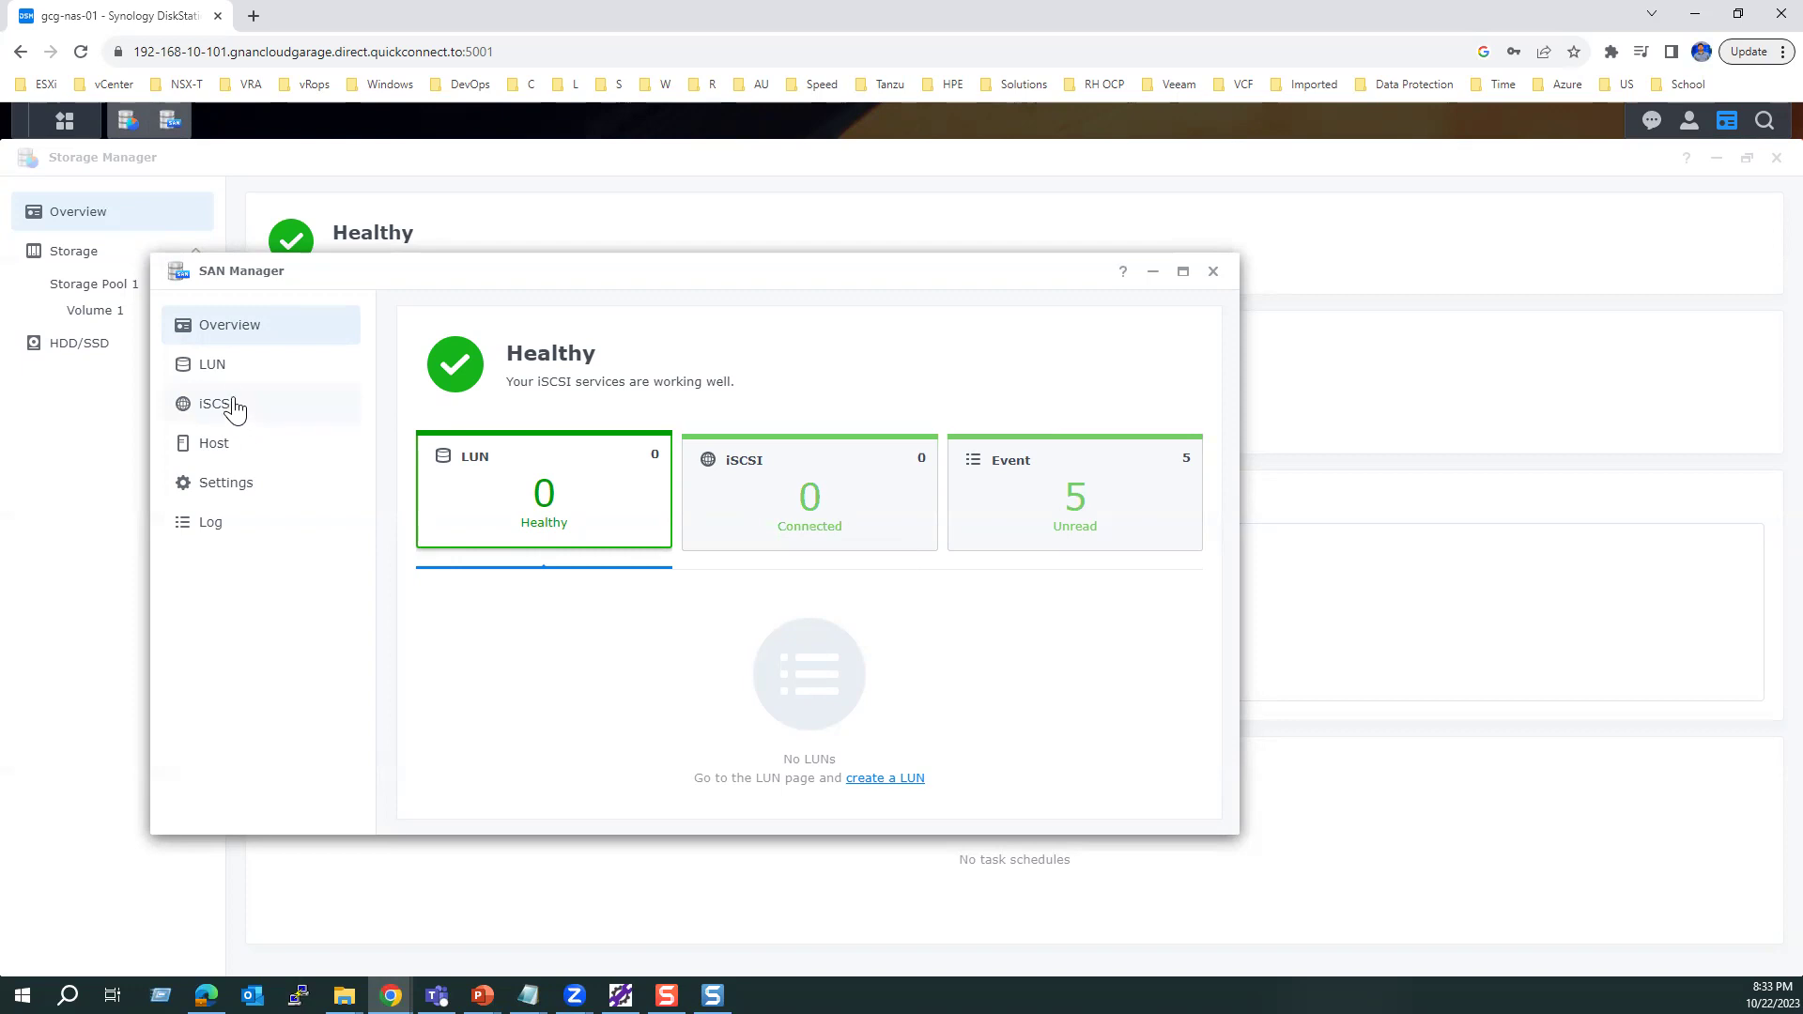
{"action": "left_click", "coordinate": [226, 372]}
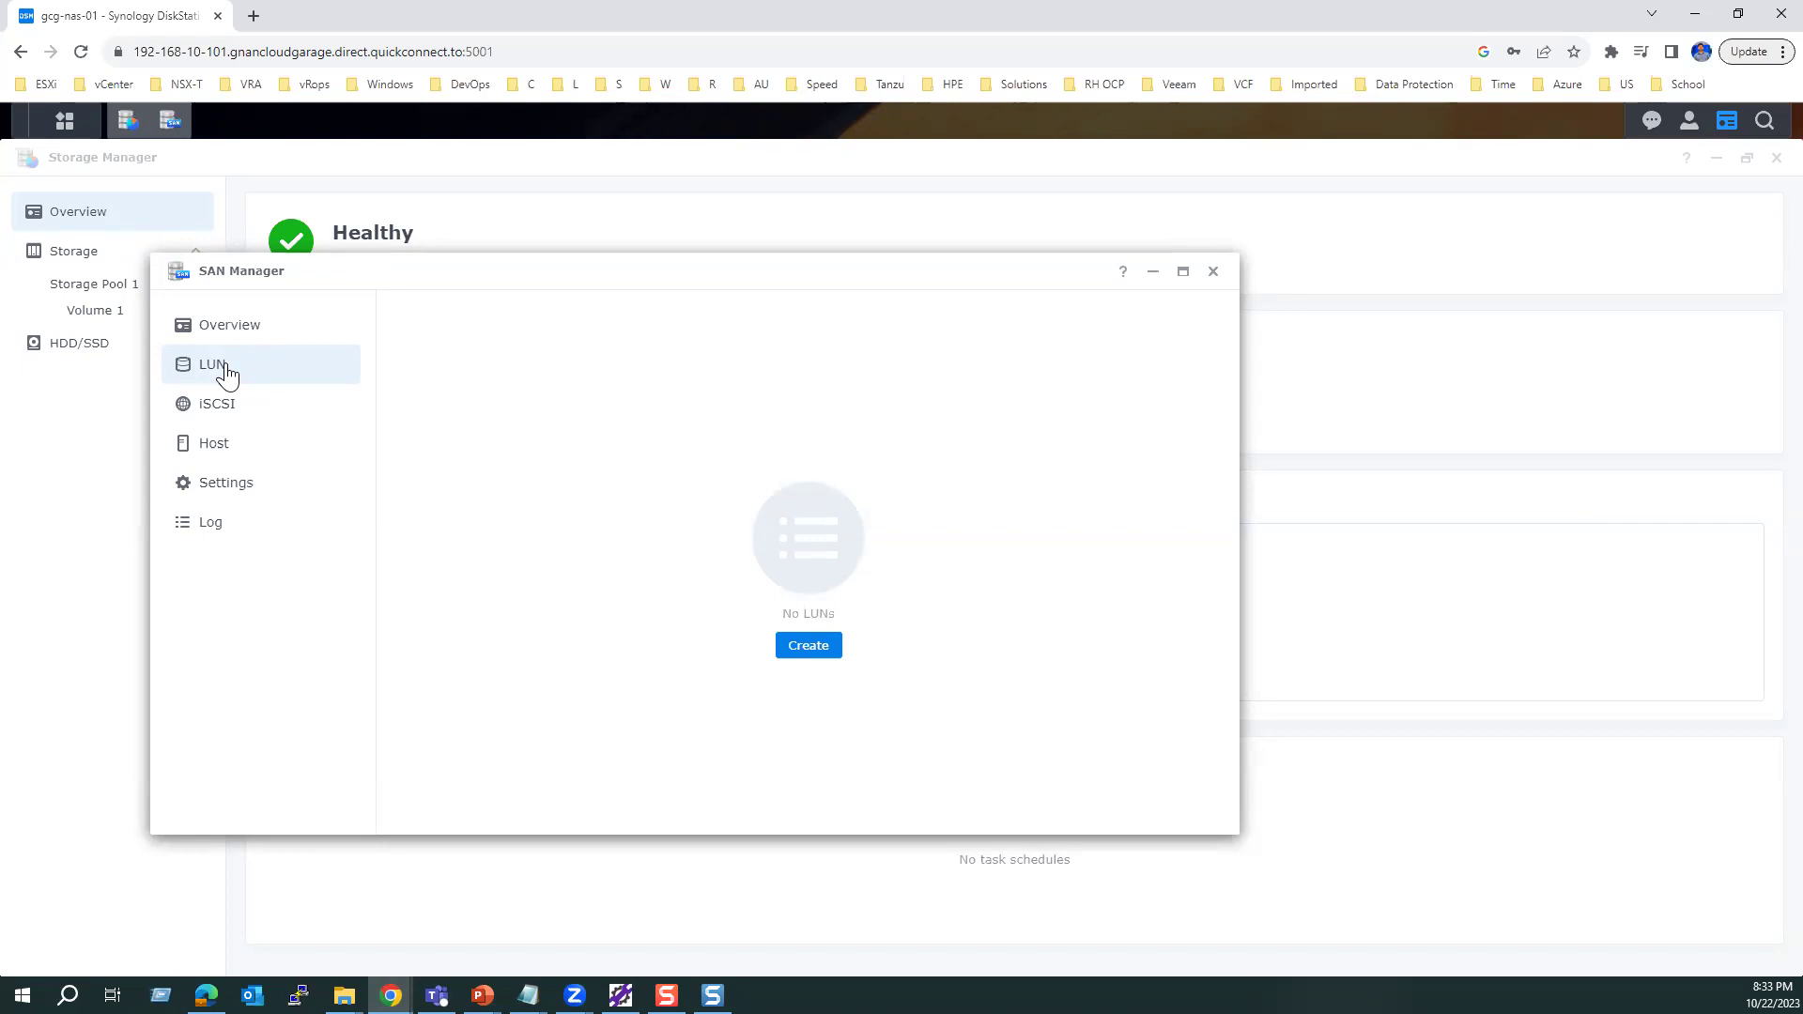
{"action": "left_click", "coordinate": [806, 650]}
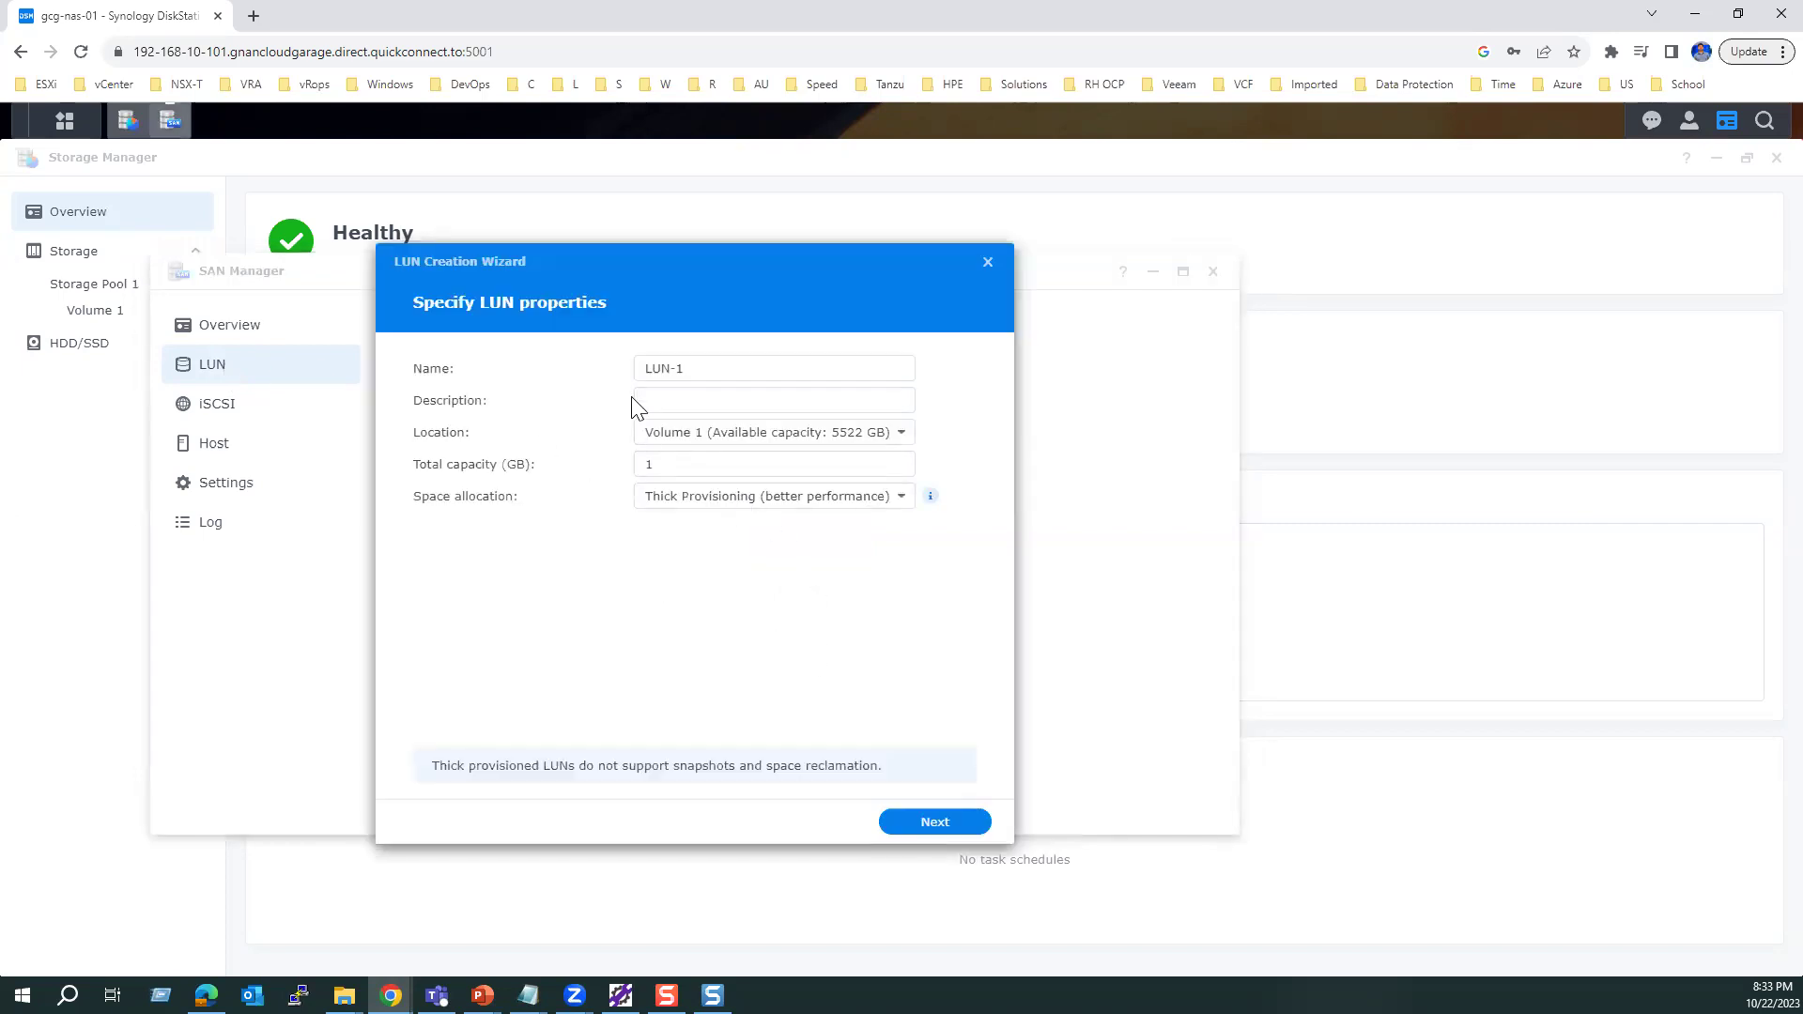
Step: Define LUN-1 on Volume 1 with 5522 GB capacity and Thin Provisioning, then continue
{"action": "left_click_drag", "start_coordinate": [698, 368], "coordinate": [635, 372]}
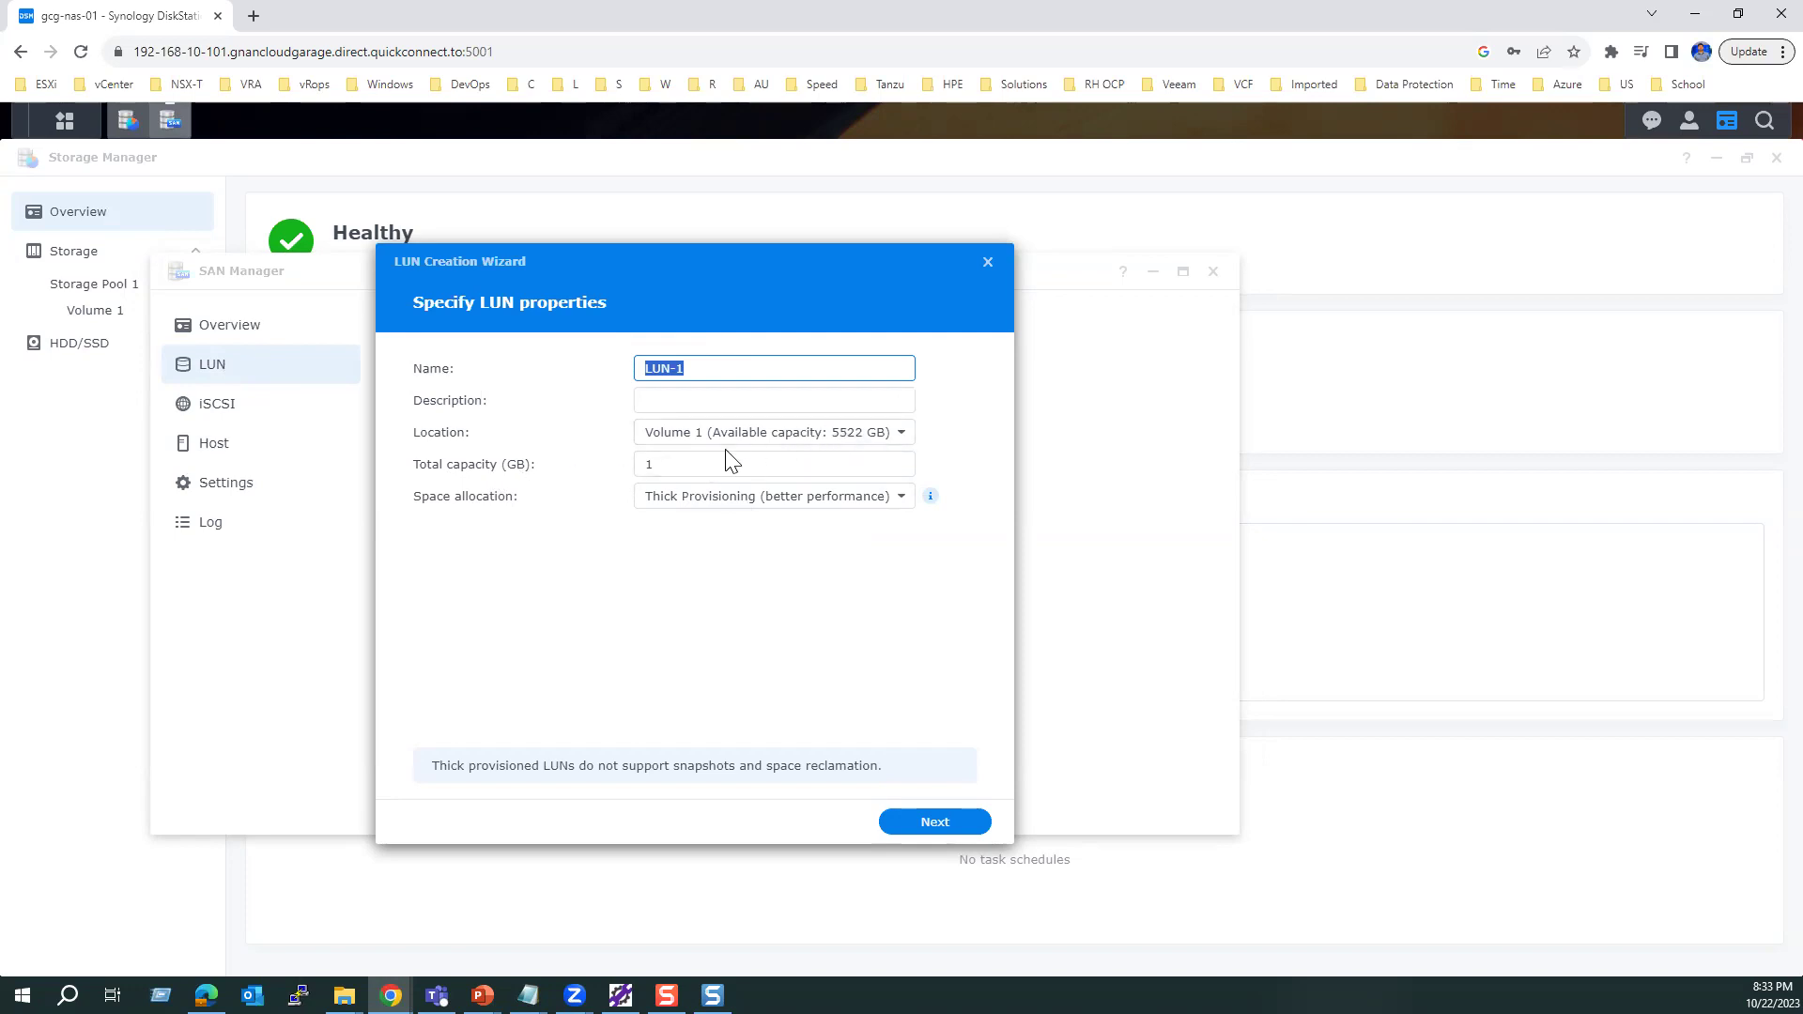
{"action": "left_click_drag", "start_coordinate": [681, 464], "coordinate": [607, 467]}
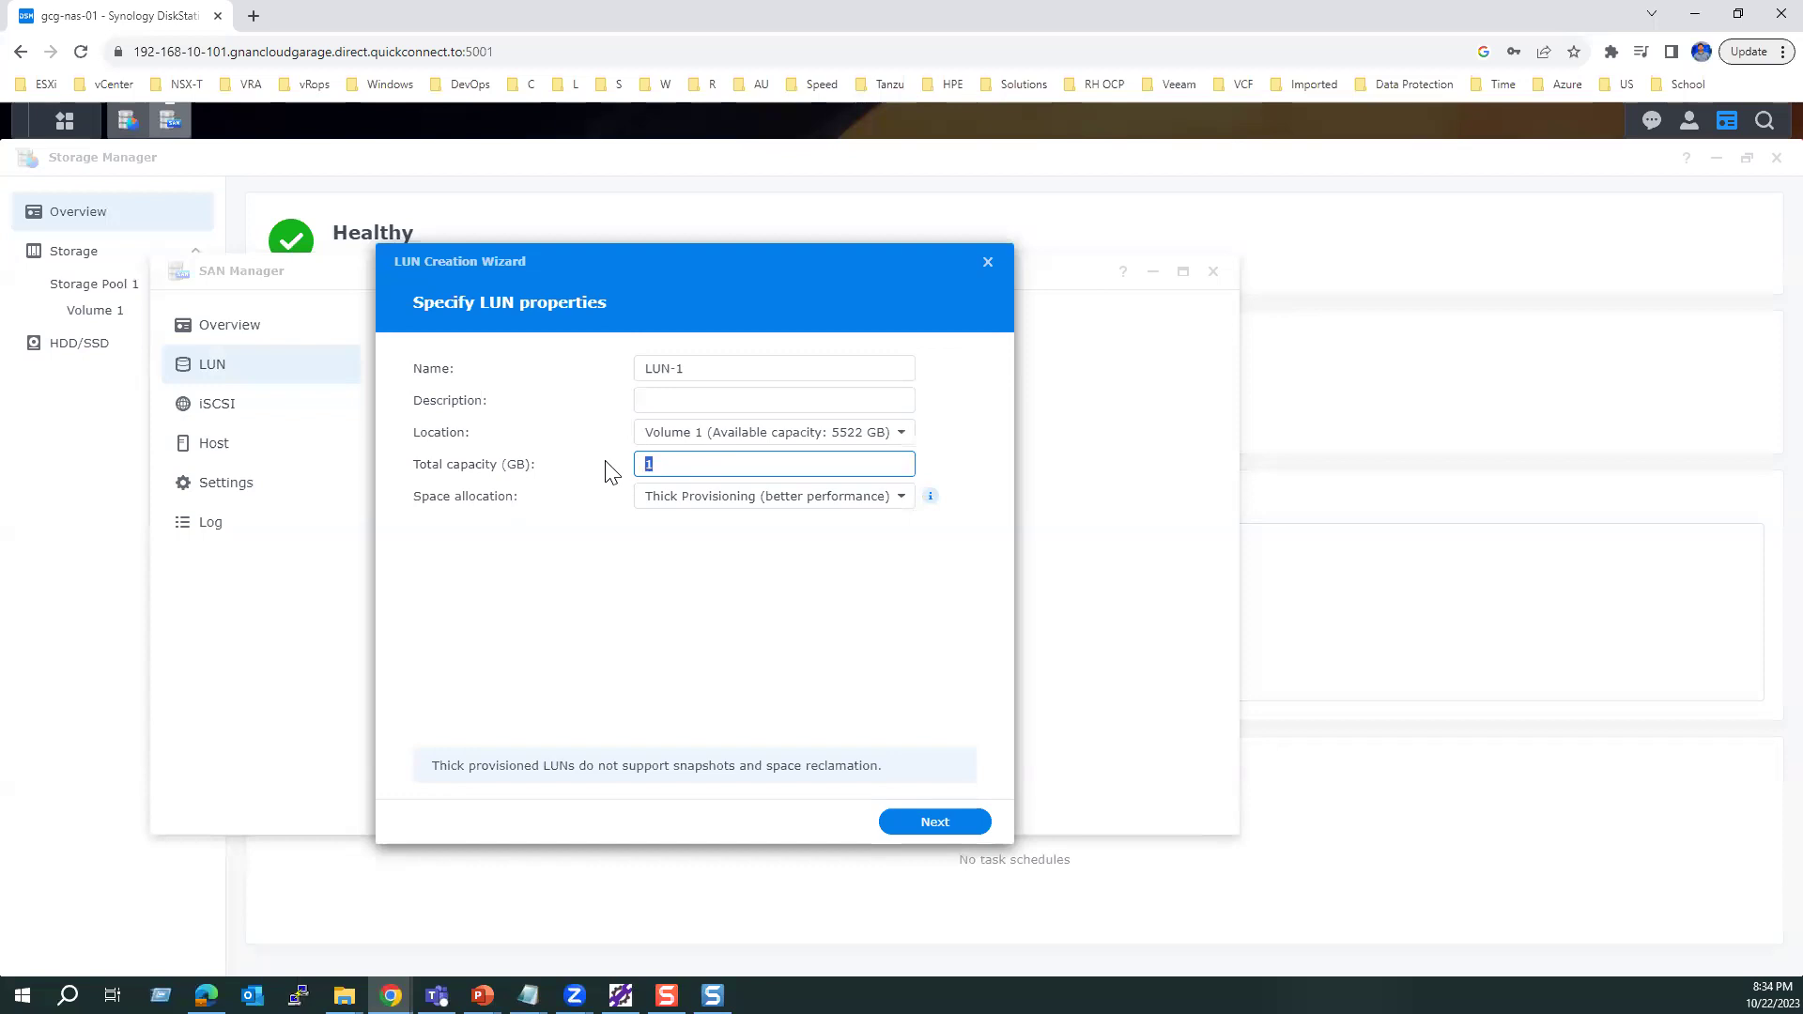
{"action": "type", "text": "5522"}
{"action": "left_click", "coordinate": [900, 499]}
{"action": "left_click", "coordinate": [794, 562]}
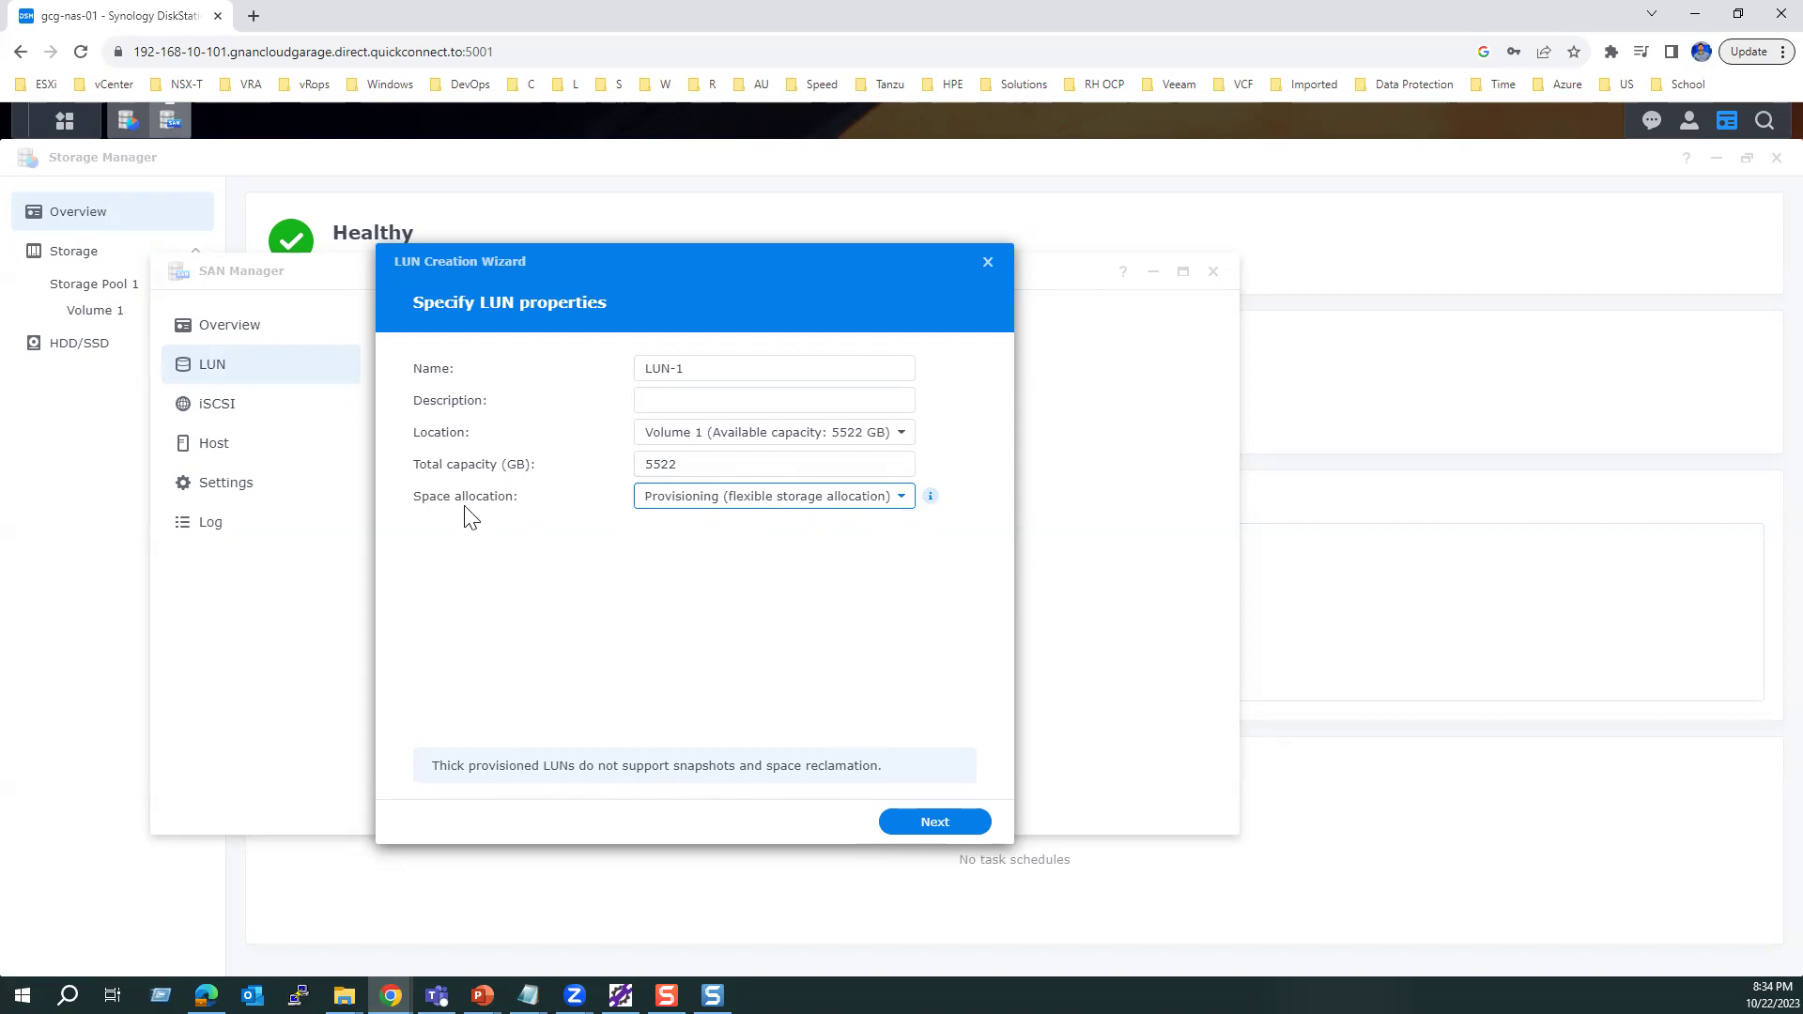
{"action": "left_click", "coordinate": [689, 502]}
{"action": "left_click", "coordinate": [668, 564]}
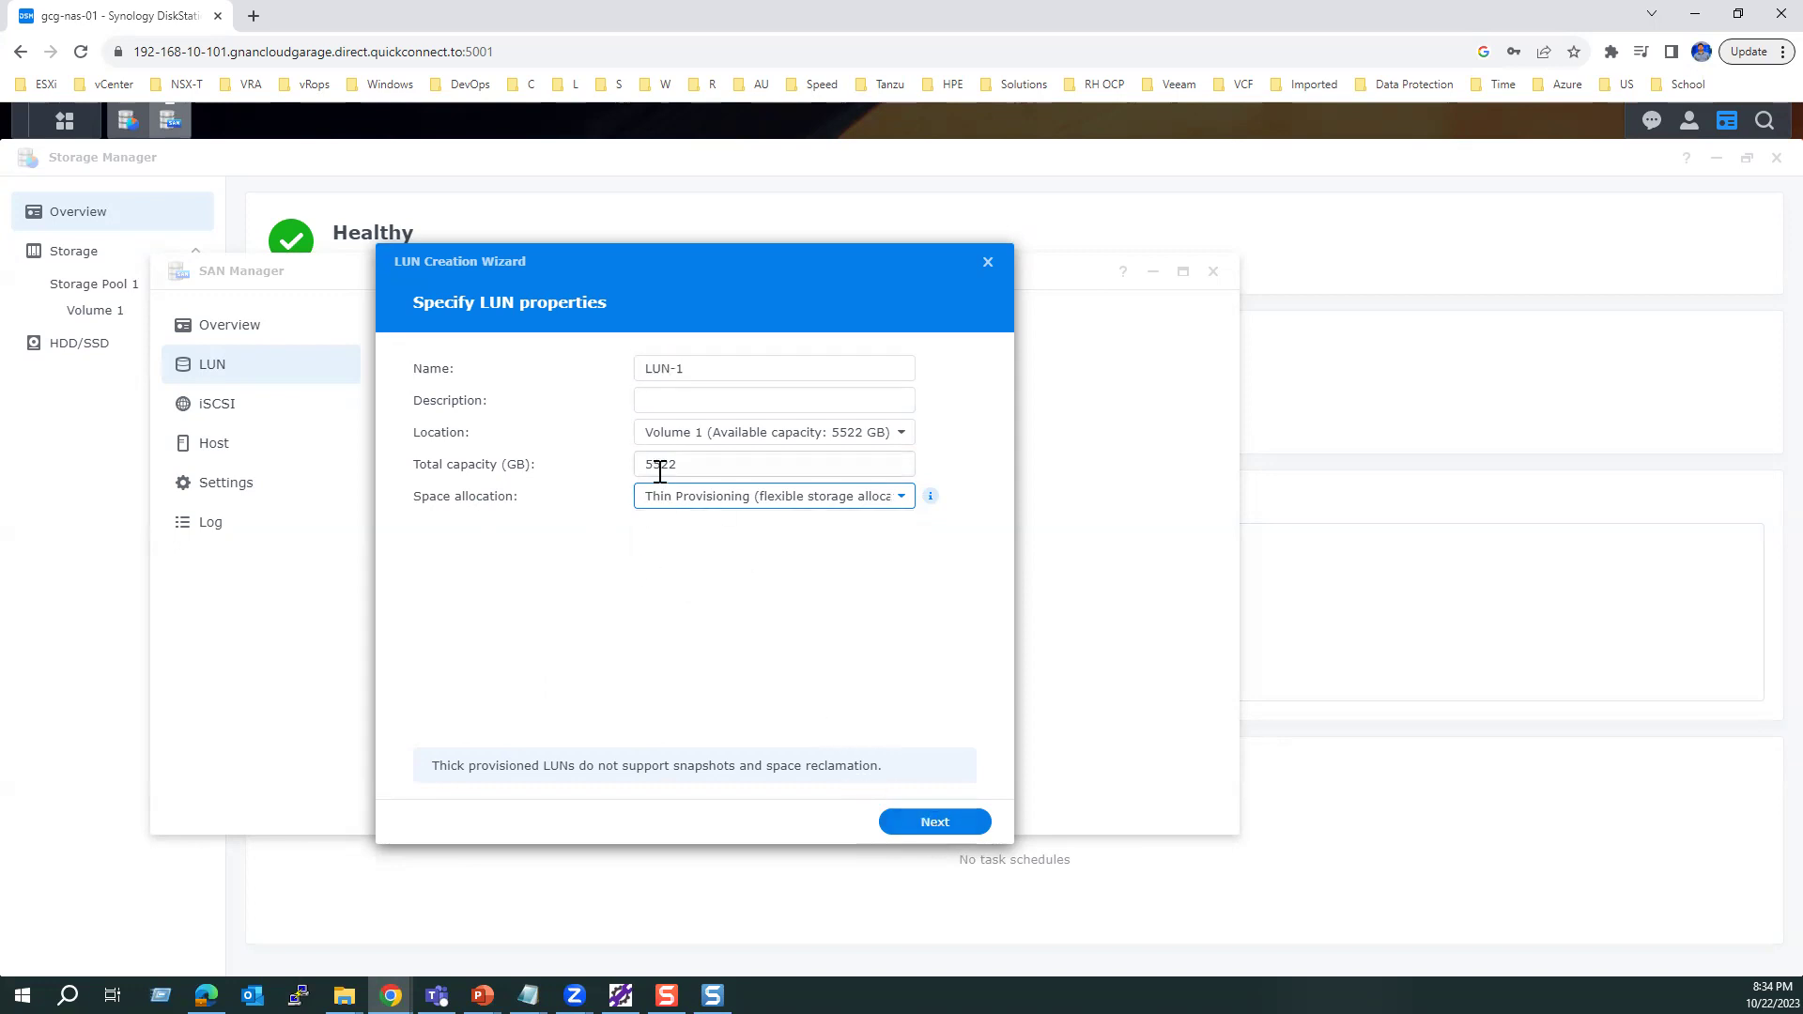
{"action": "left_click", "coordinate": [930, 828]}
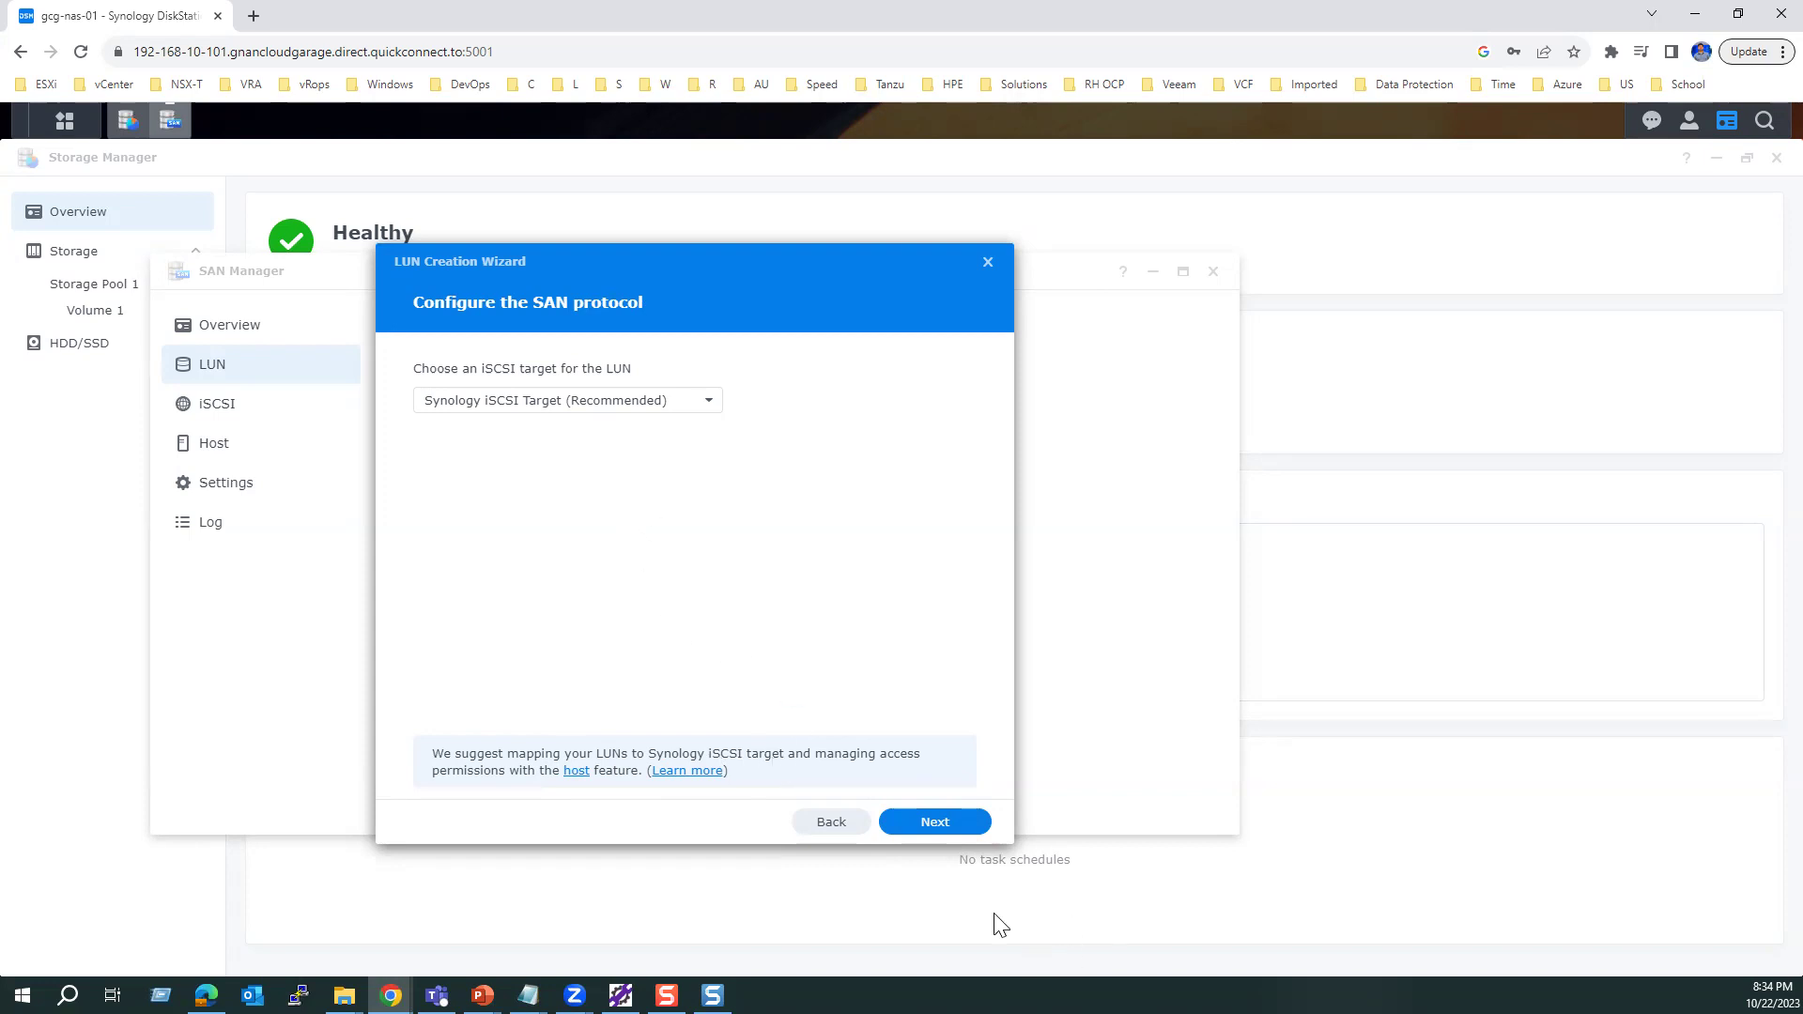
Step: Keep the Synology iSCSI Target and Allow all permissions, and finish creating LUN-1
{"action": "left_click", "coordinate": [958, 824]}
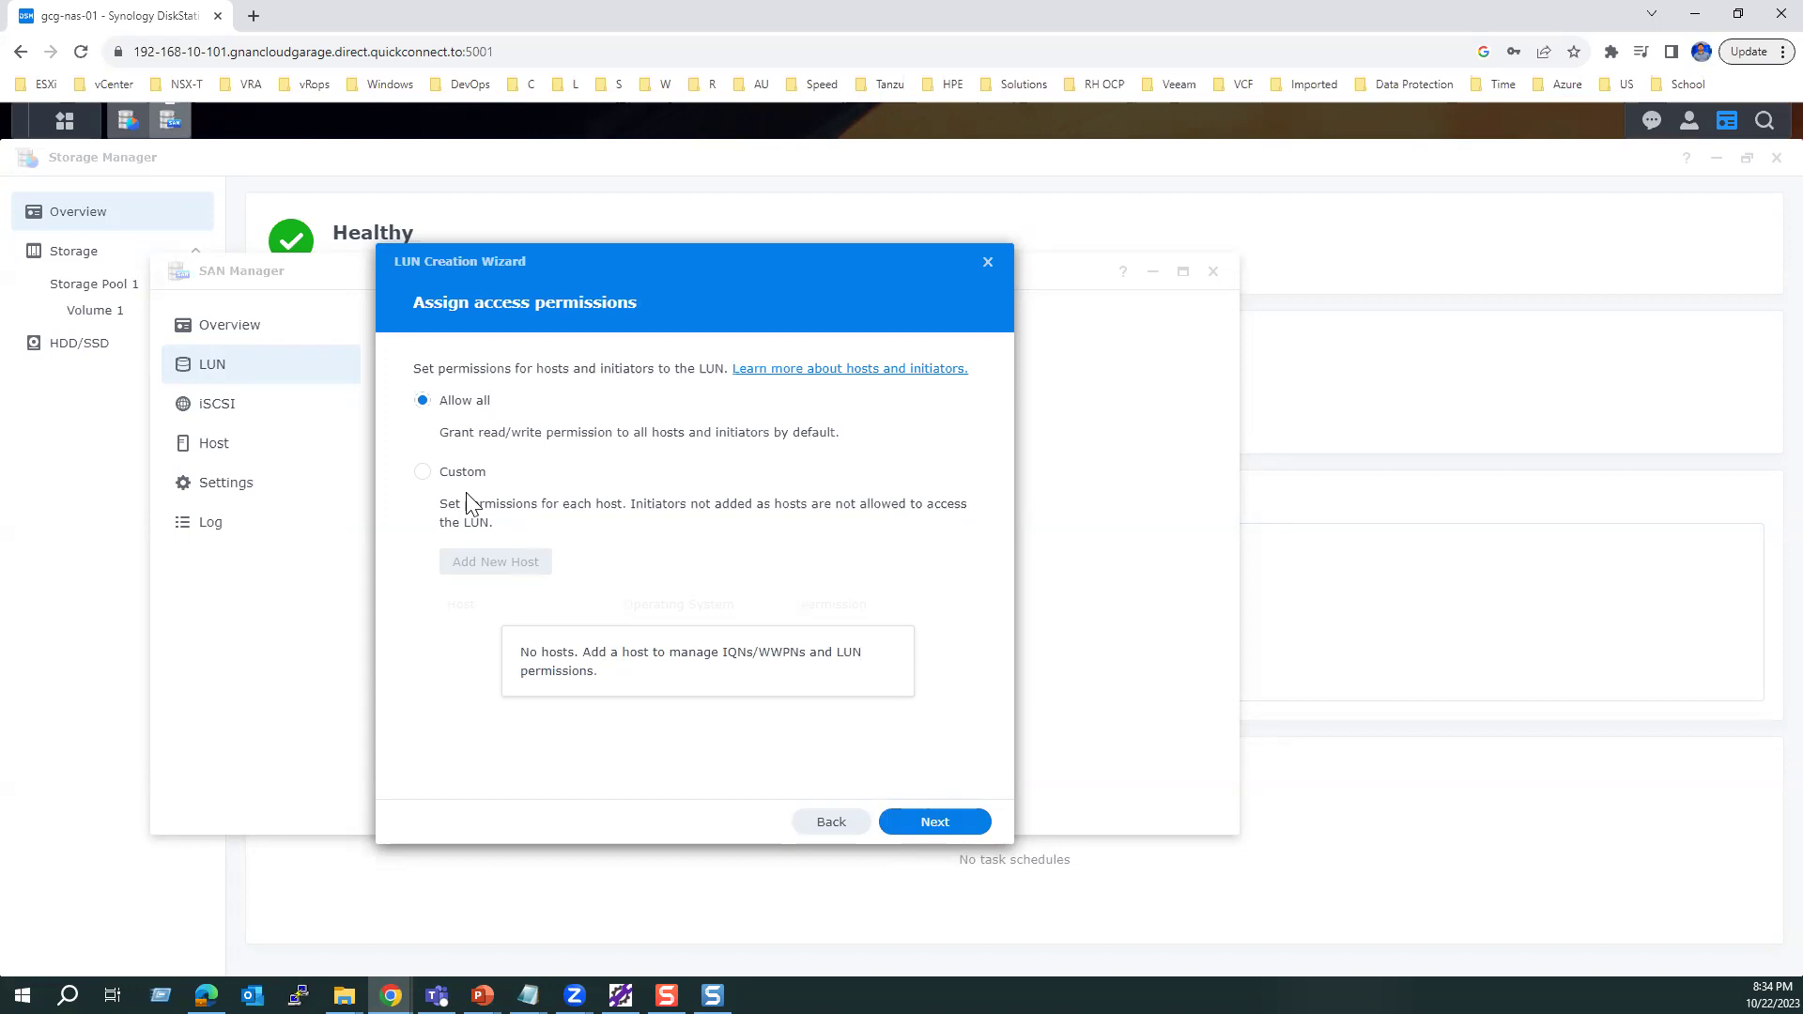
{"action": "left_click", "coordinate": [936, 831]}
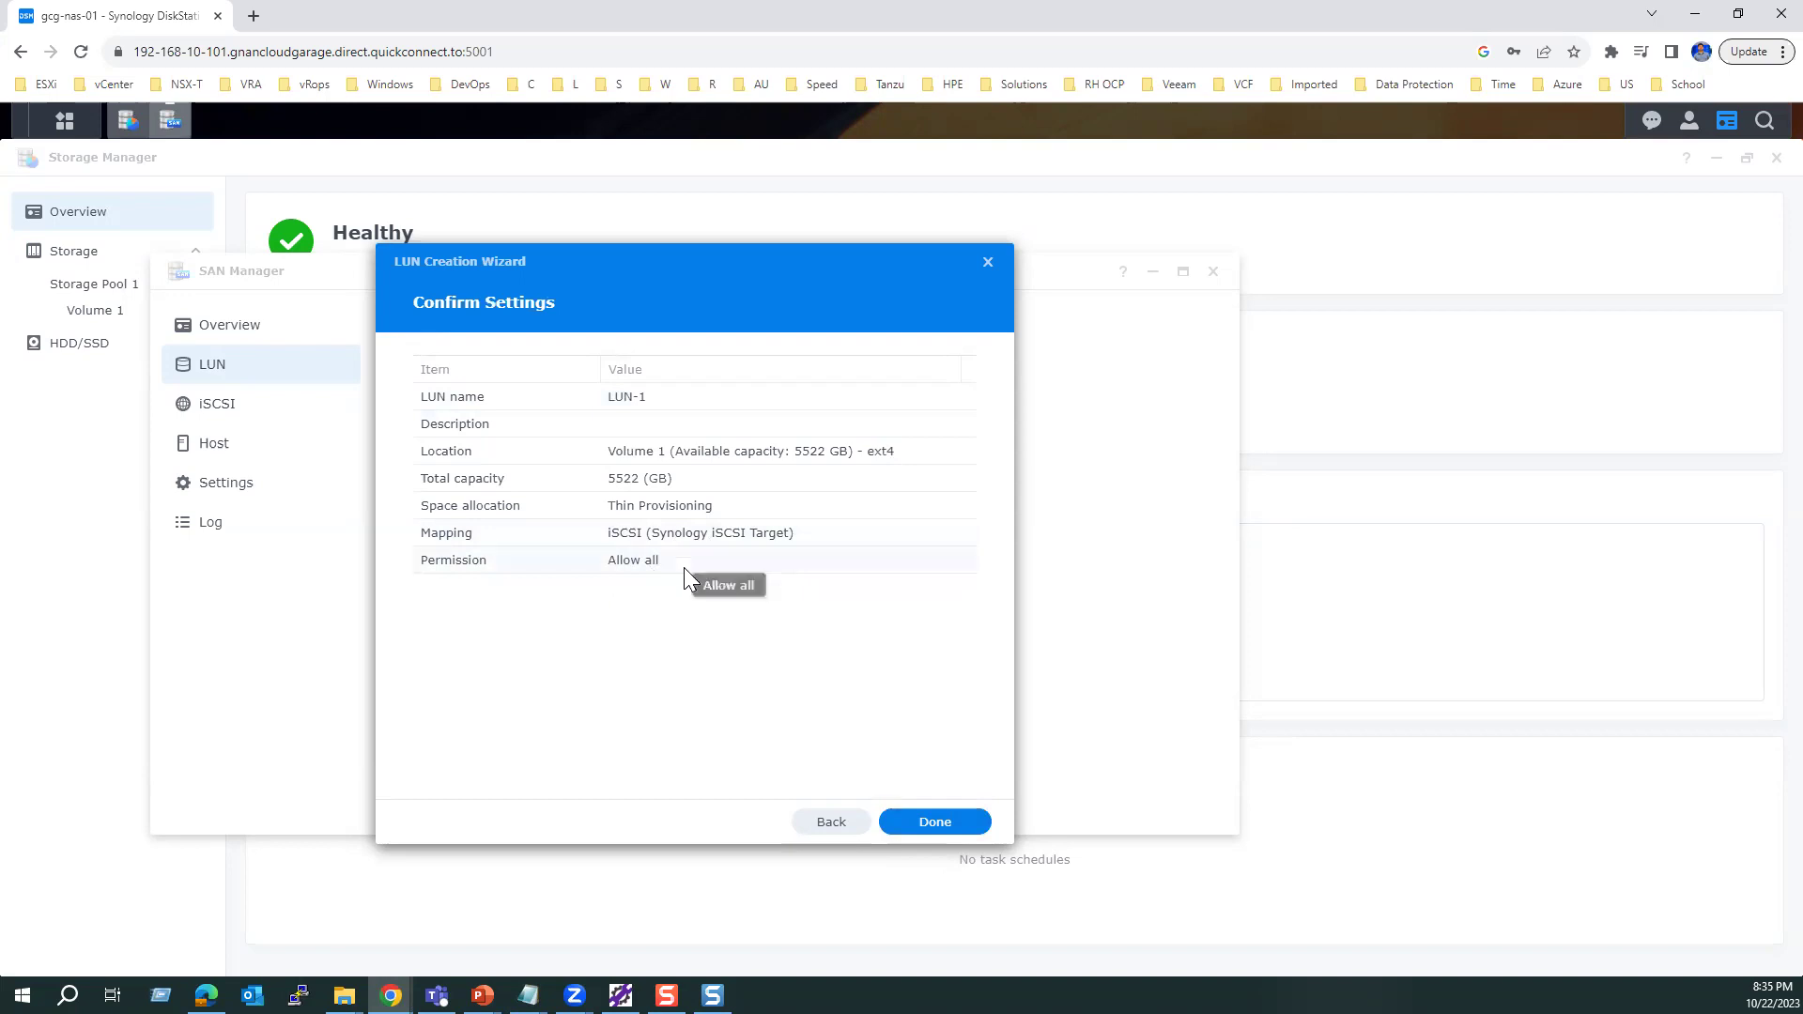
{"action": "left_click", "coordinate": [951, 826]}
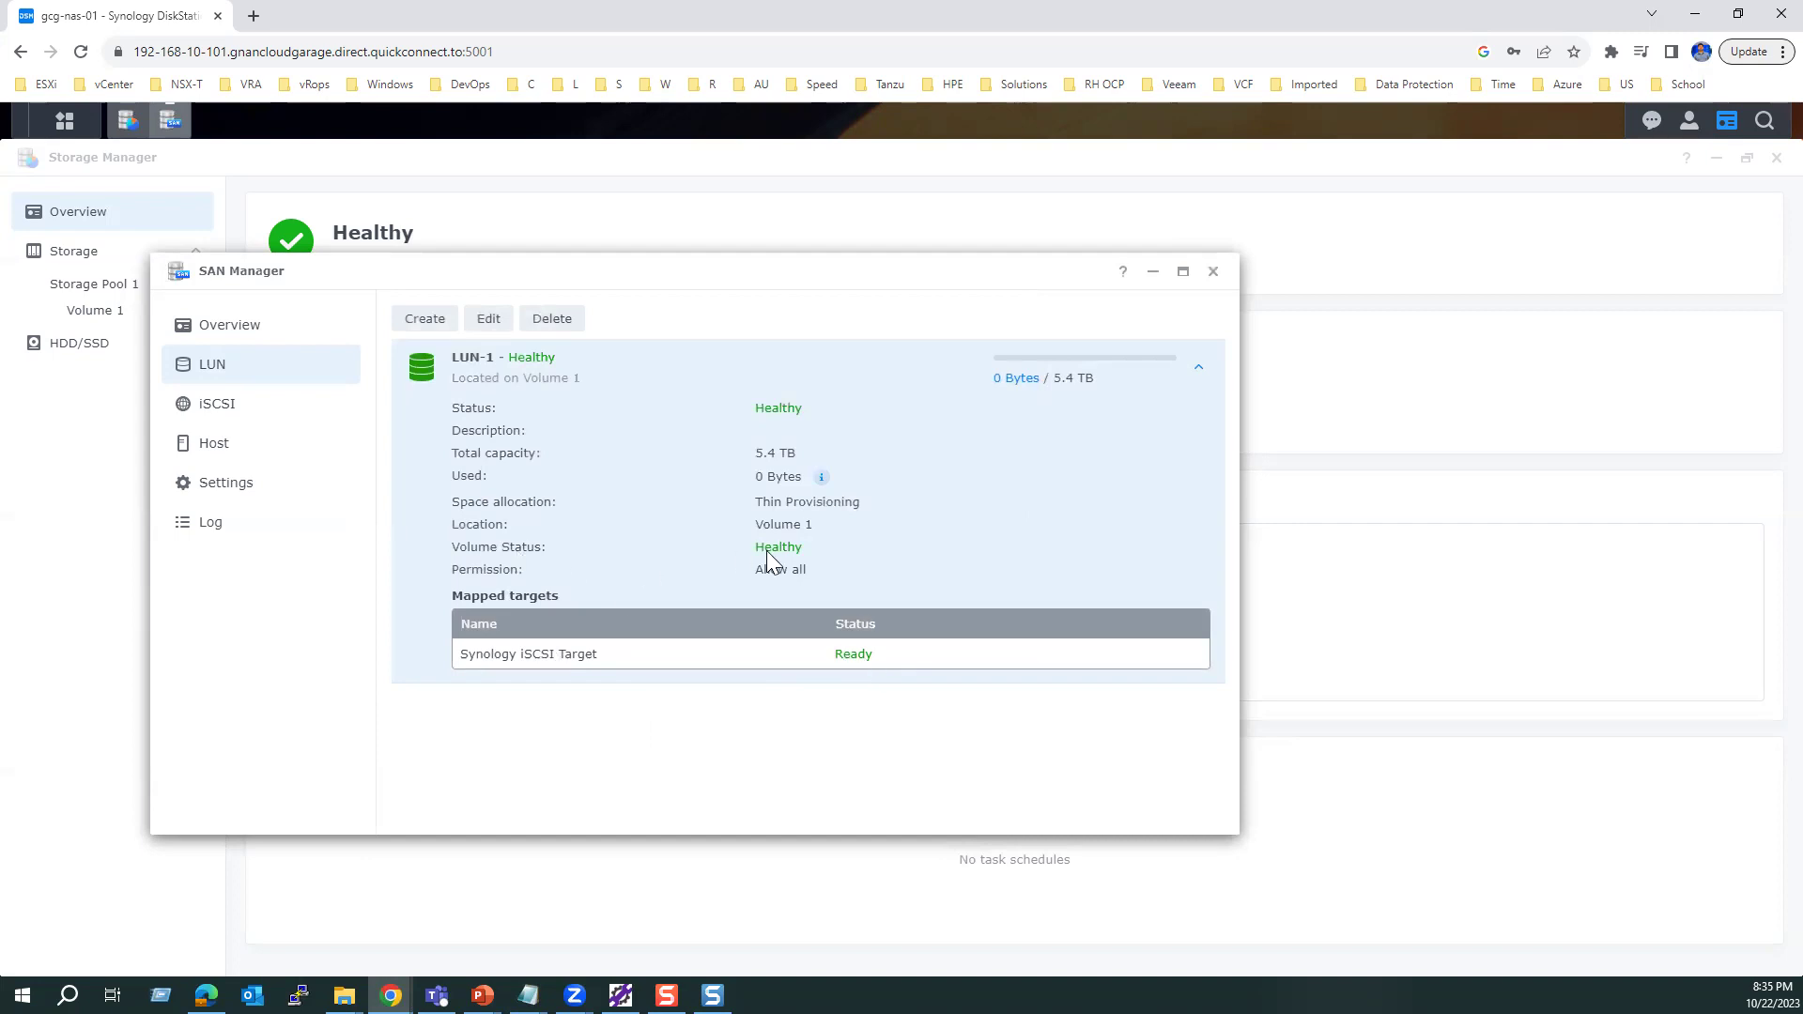
Step: Verify twice that the Synology iSCSI Target is Ready with LUN-1 mapped, then close SAN Manager
{"action": "left_click", "coordinate": [222, 406]}
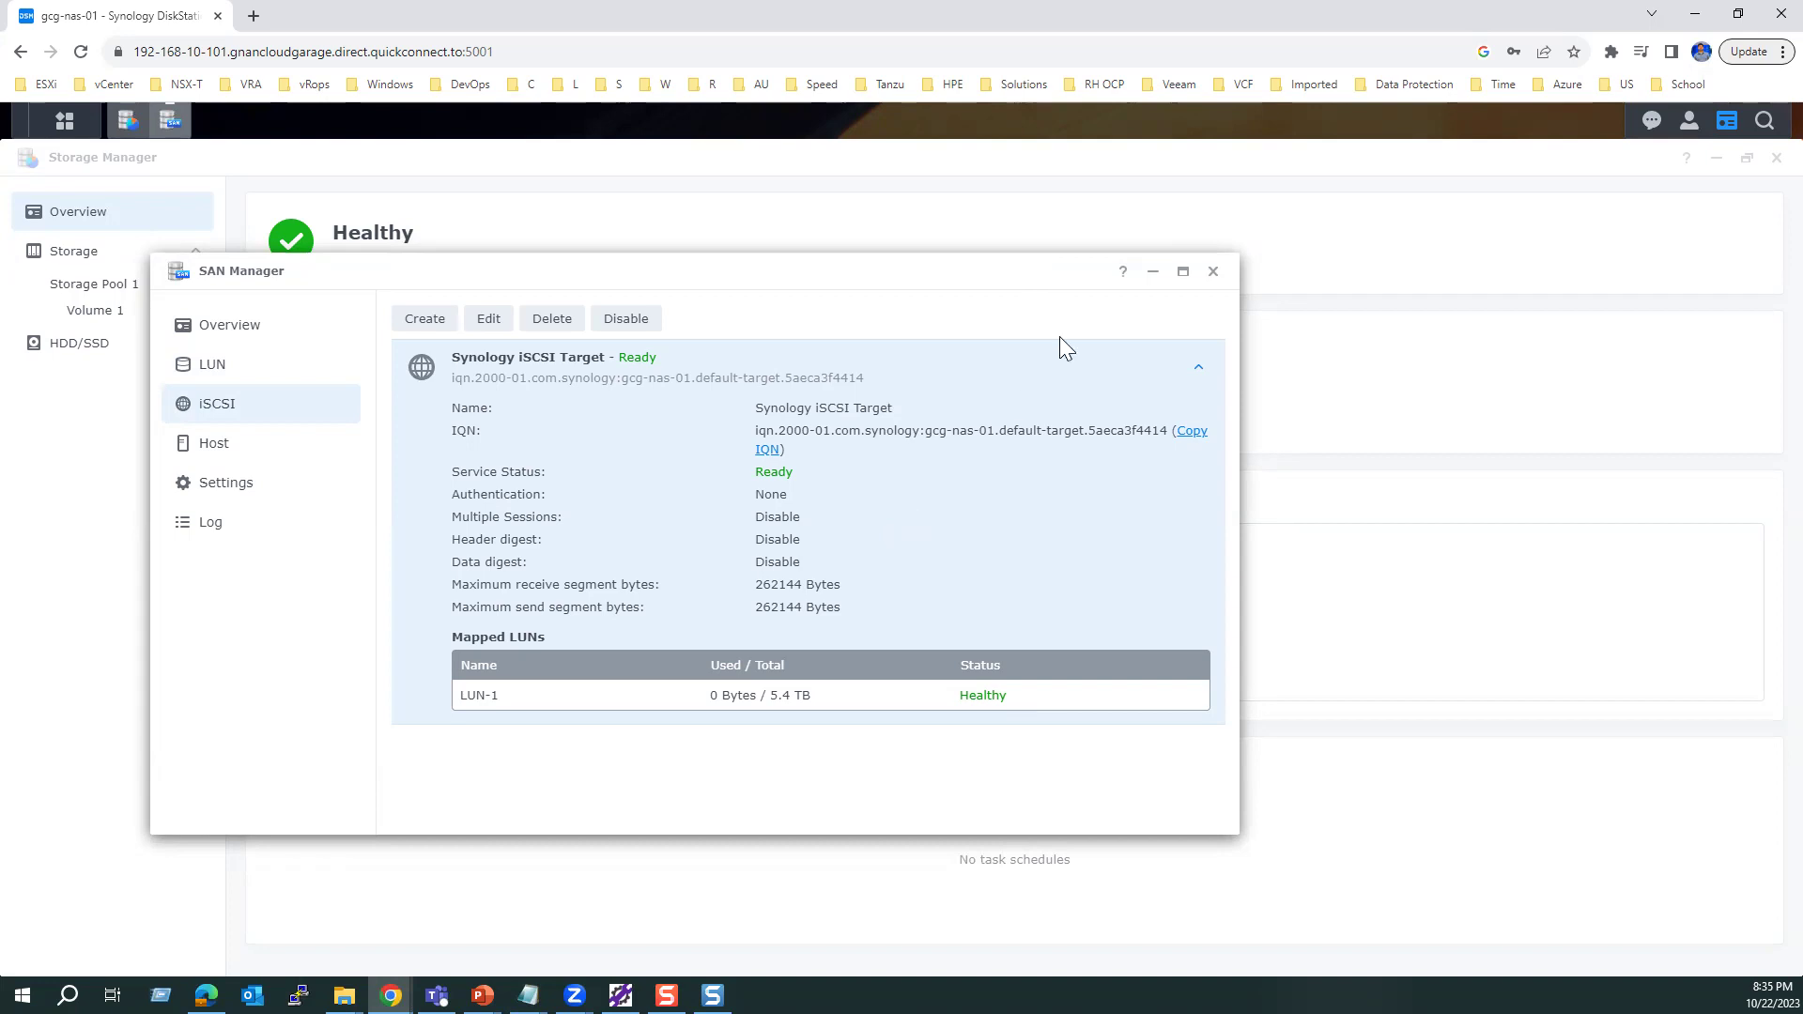
{"action": "left_click", "coordinate": [1214, 271]}
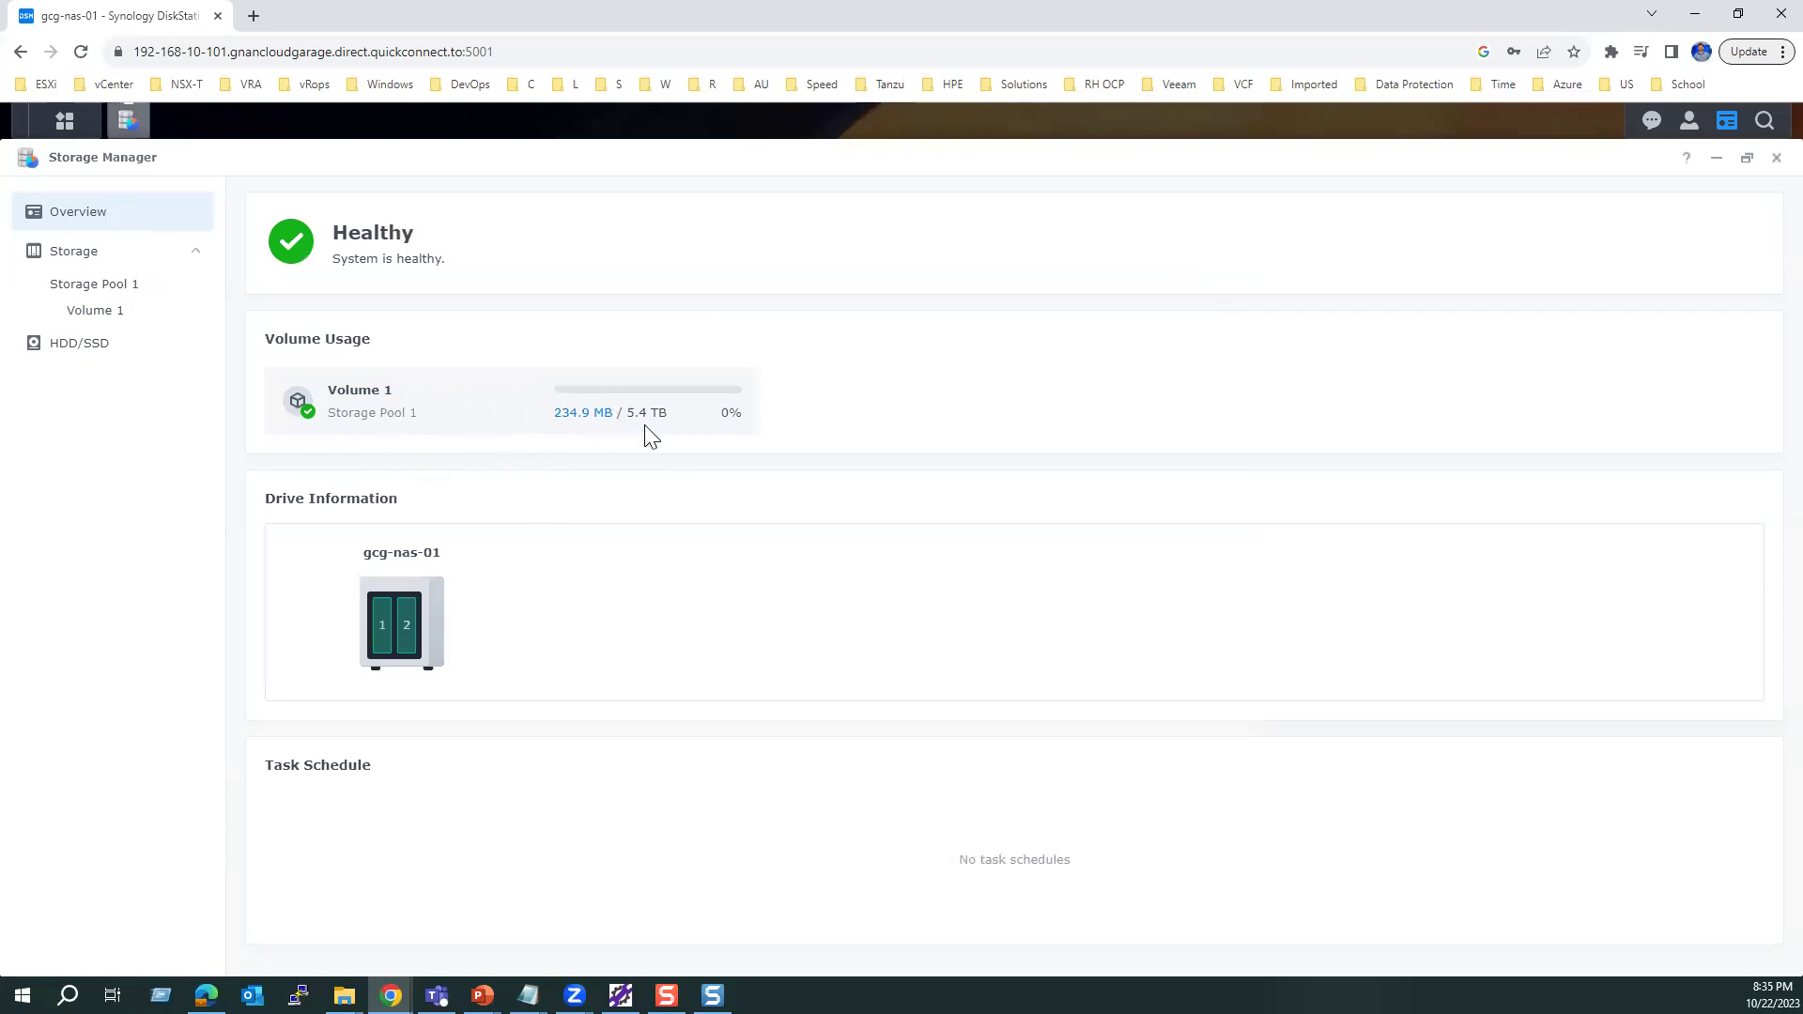
{"action": "left_click", "coordinate": [64, 128]}
{"action": "left_click", "coordinate": [976, 434]}
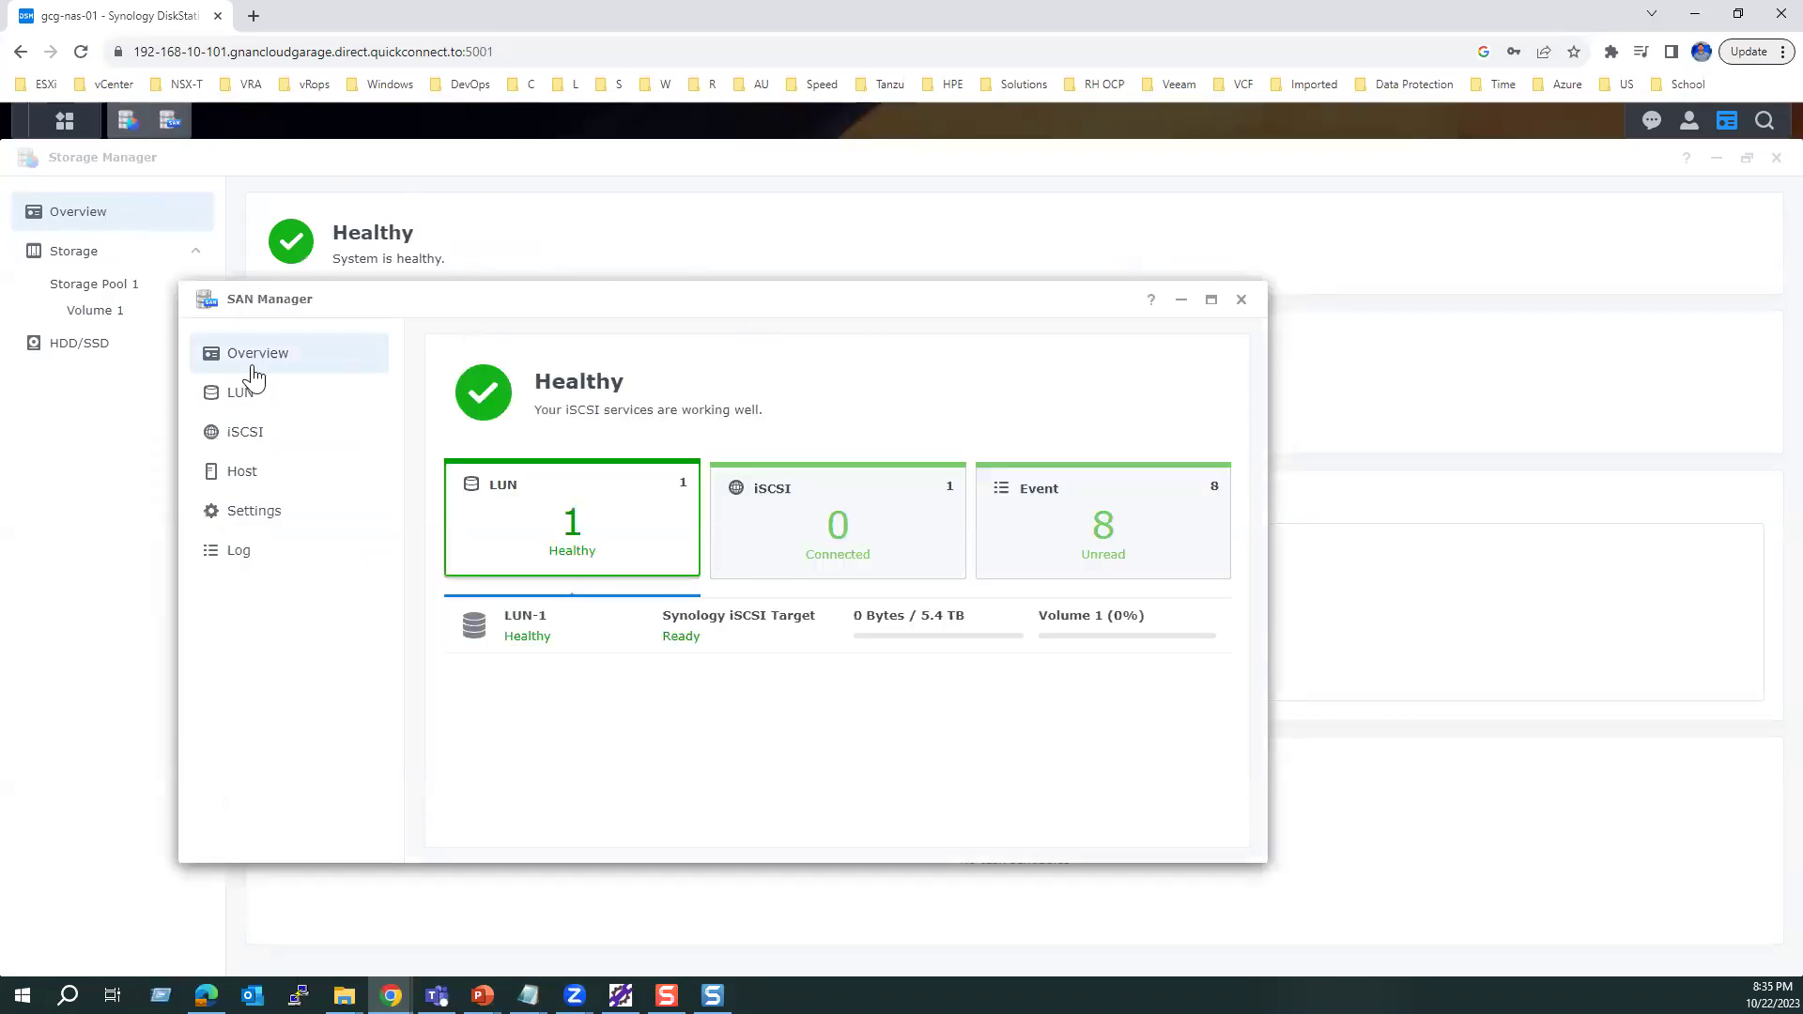
{"action": "left_click", "coordinate": [235, 432]}
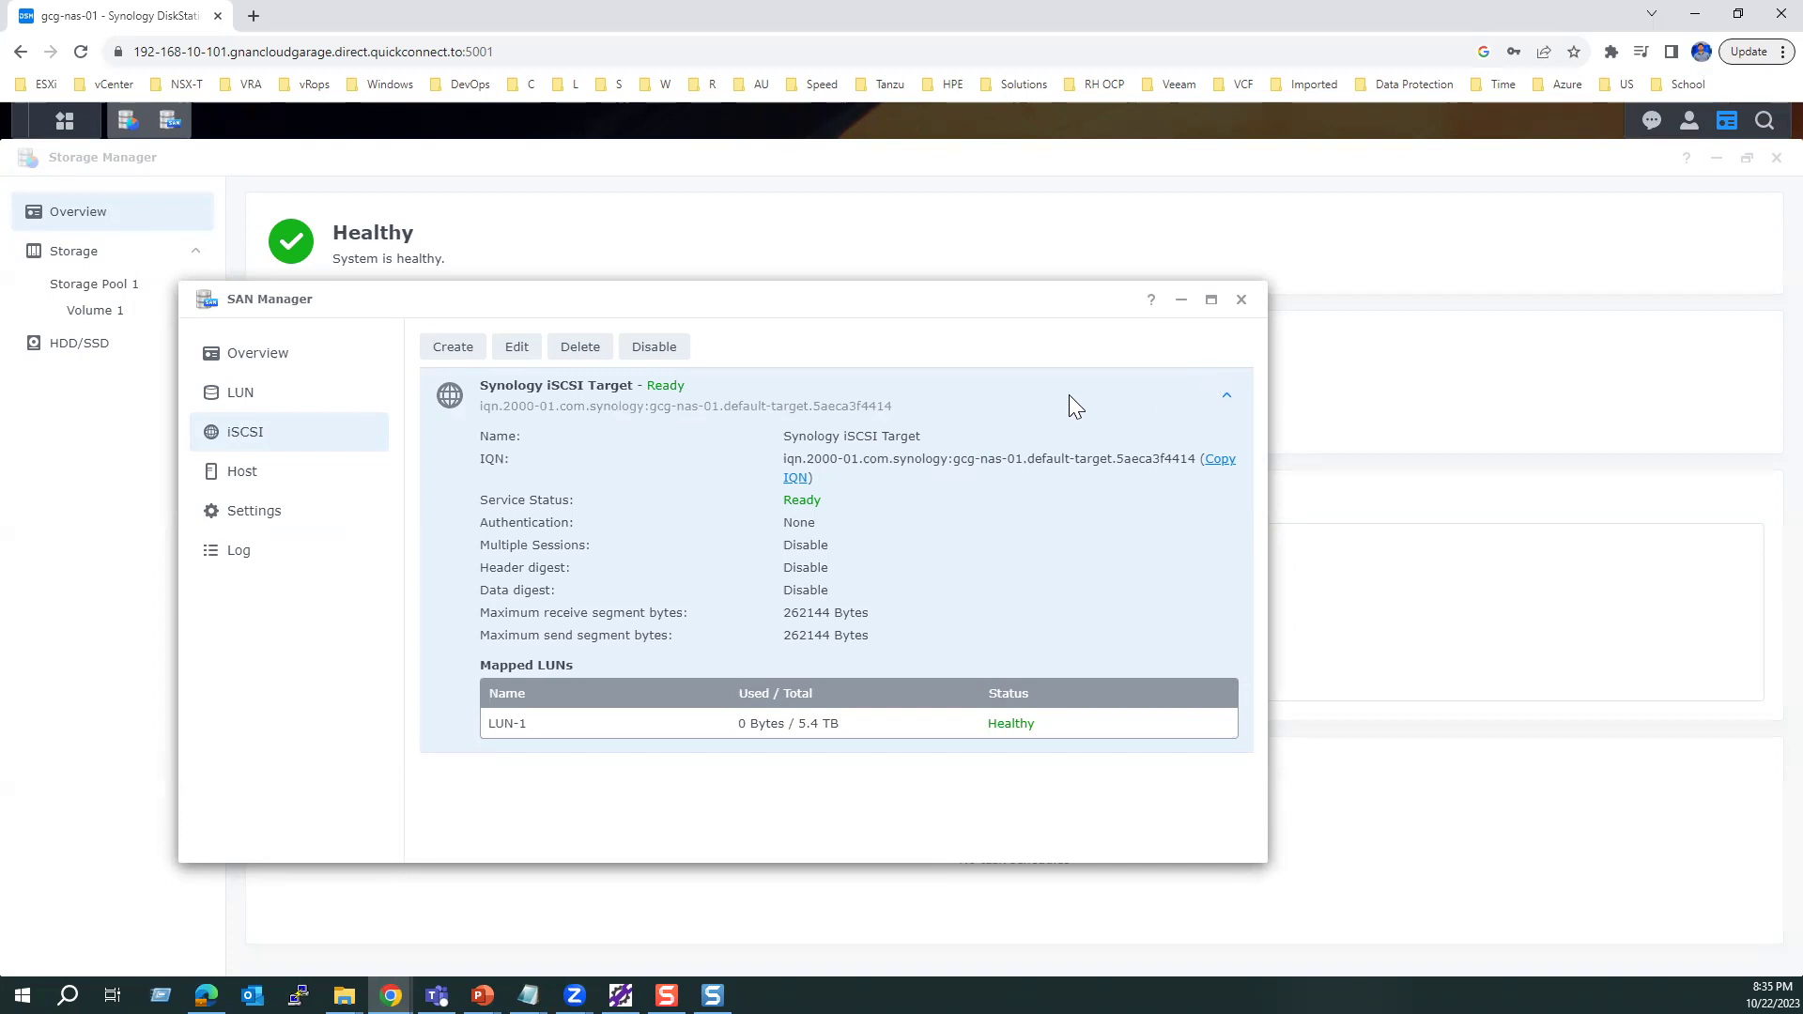
{"action": "left_click", "coordinate": [1243, 301]}
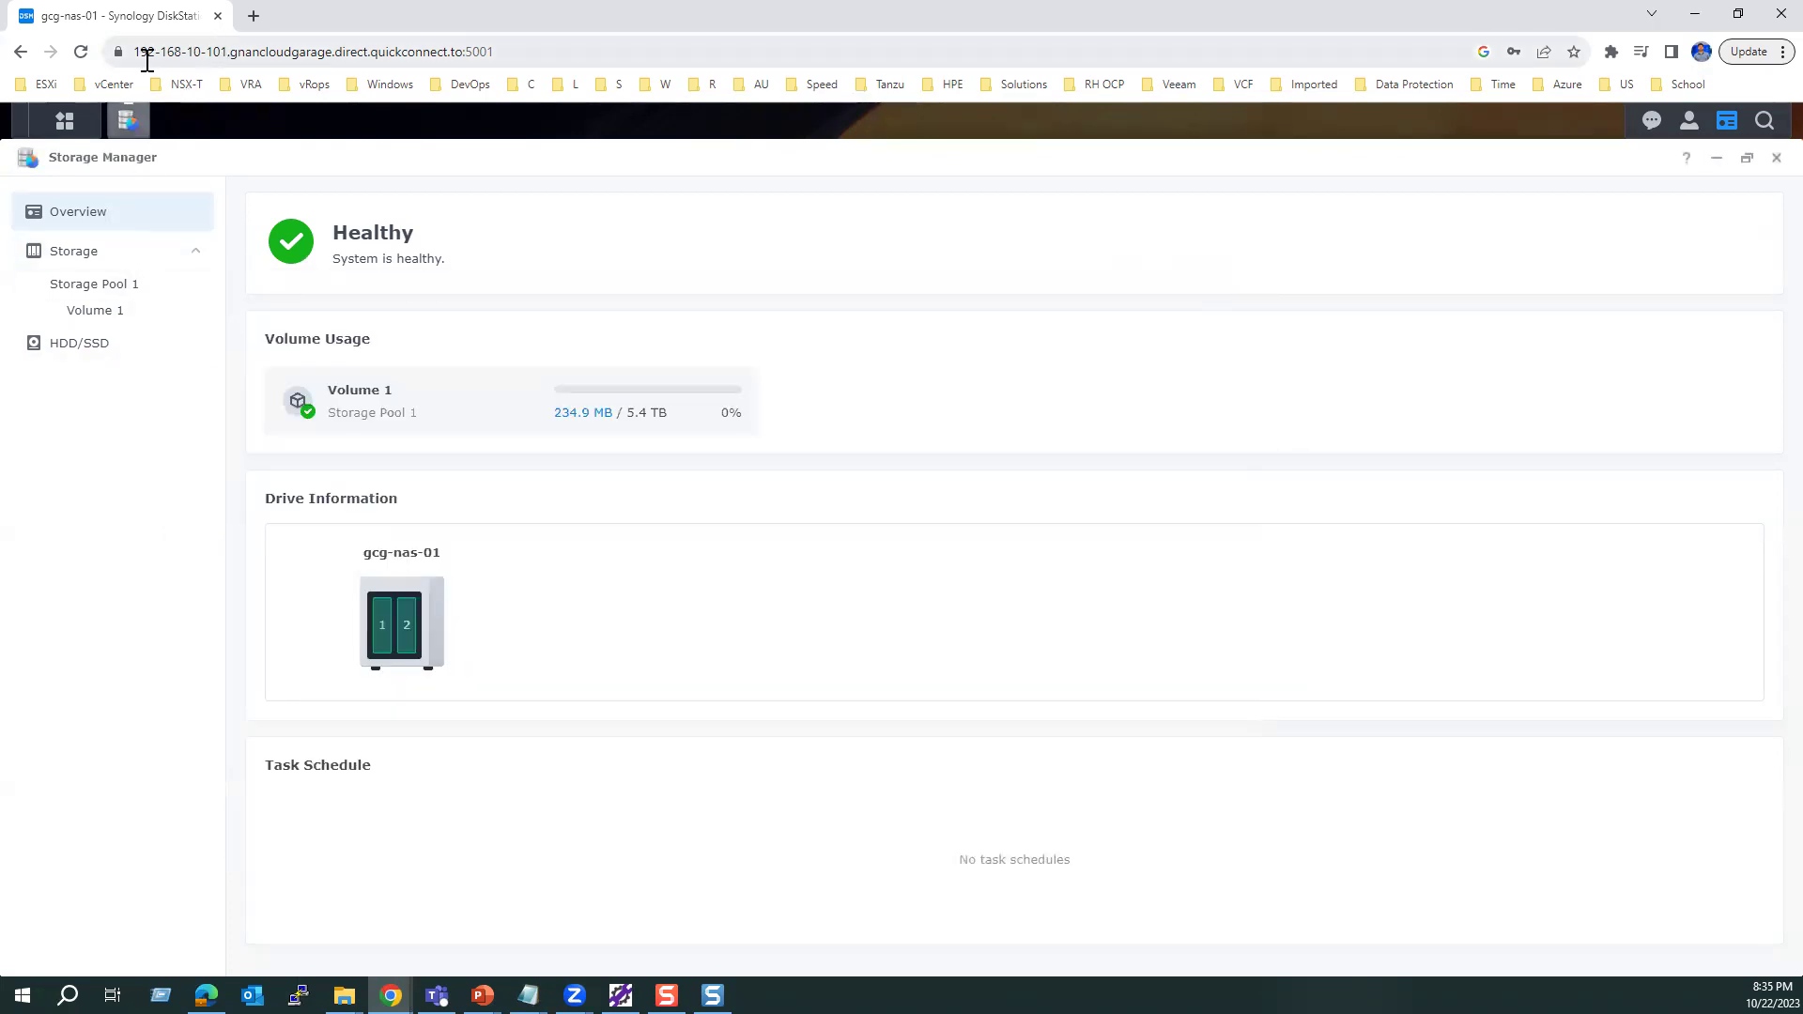
Step: Open the first ESXi host client in a new browser tab and copy its address
{"action": "left_click", "coordinate": [251, 16]}
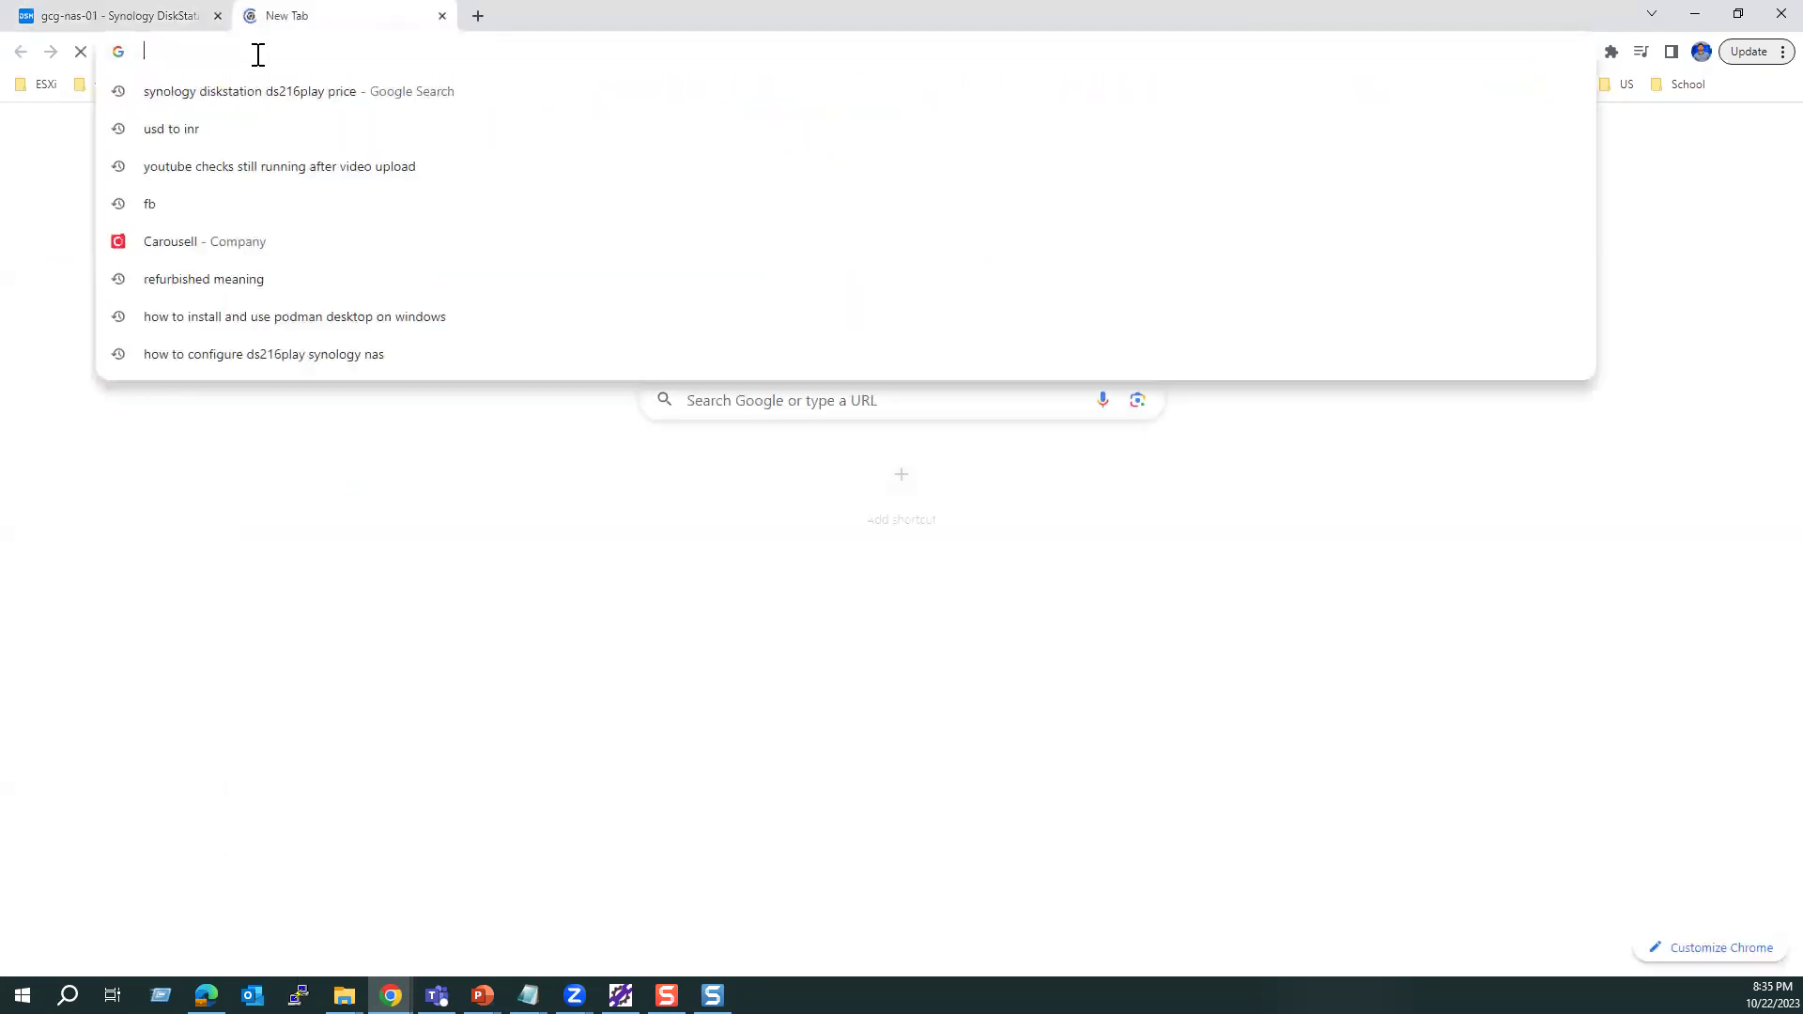
{"action": "type", "text": "htt"}
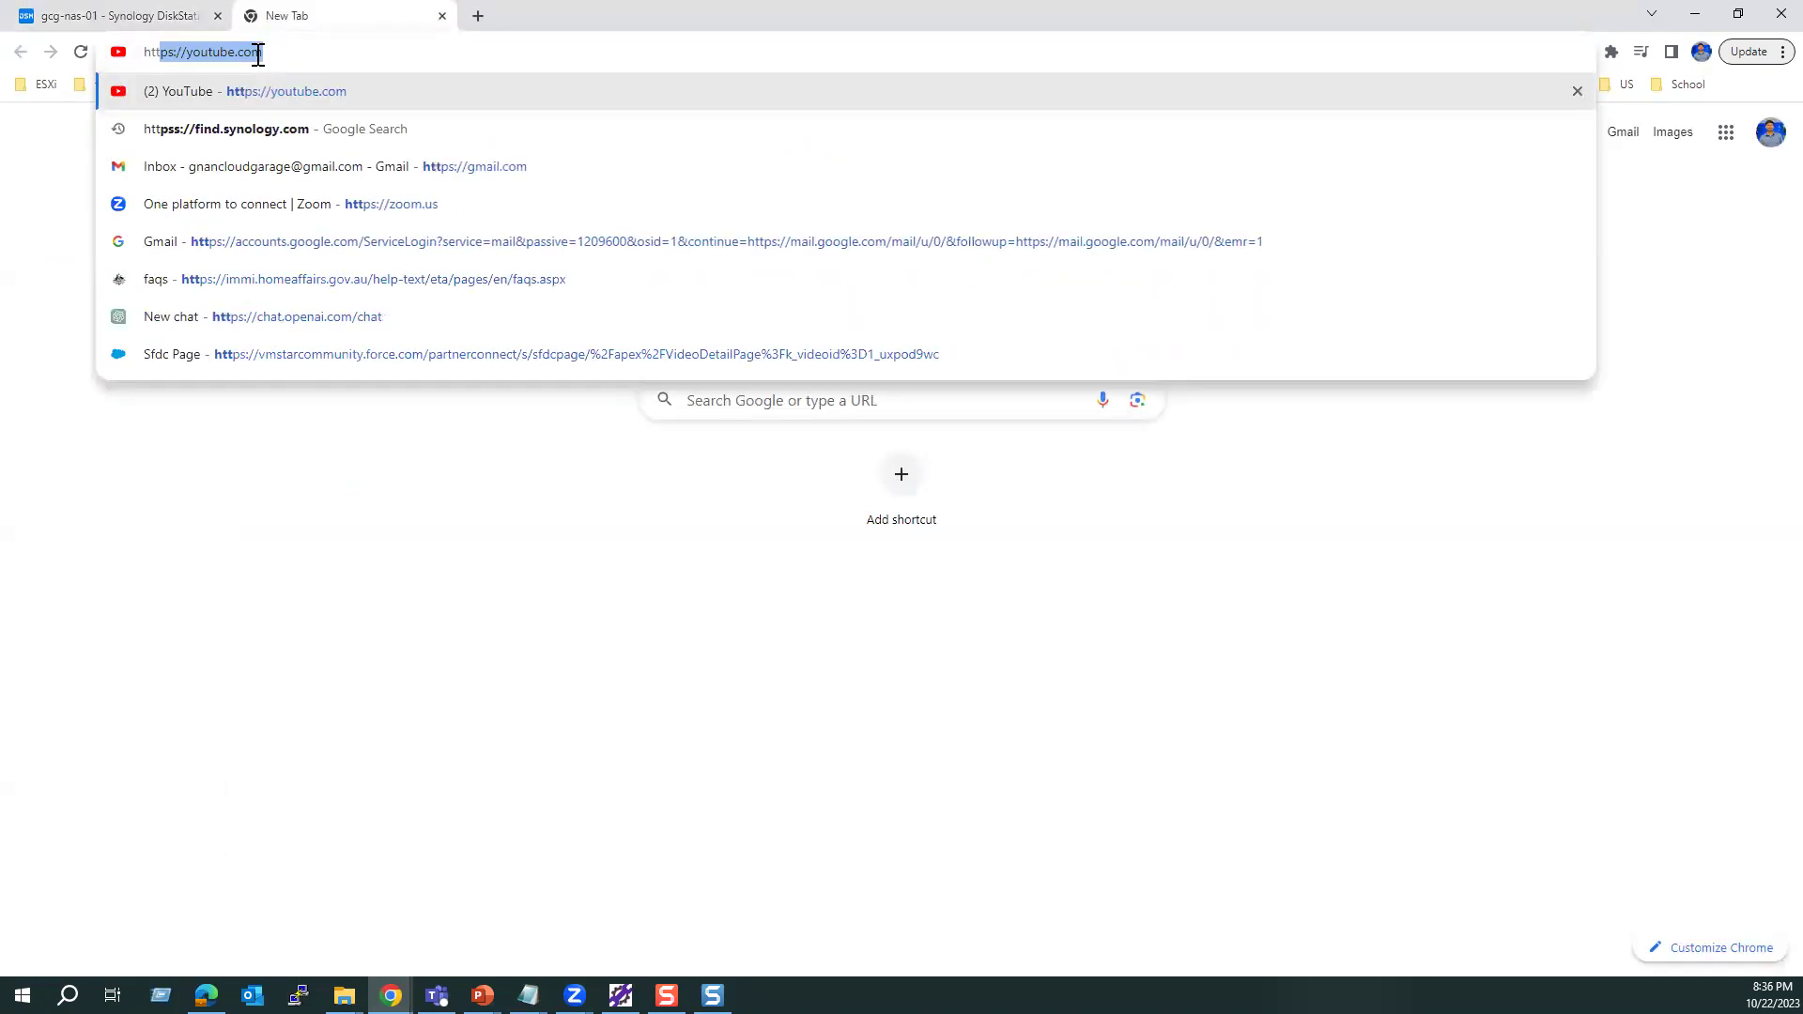
{"action": "type", "text": "s"}
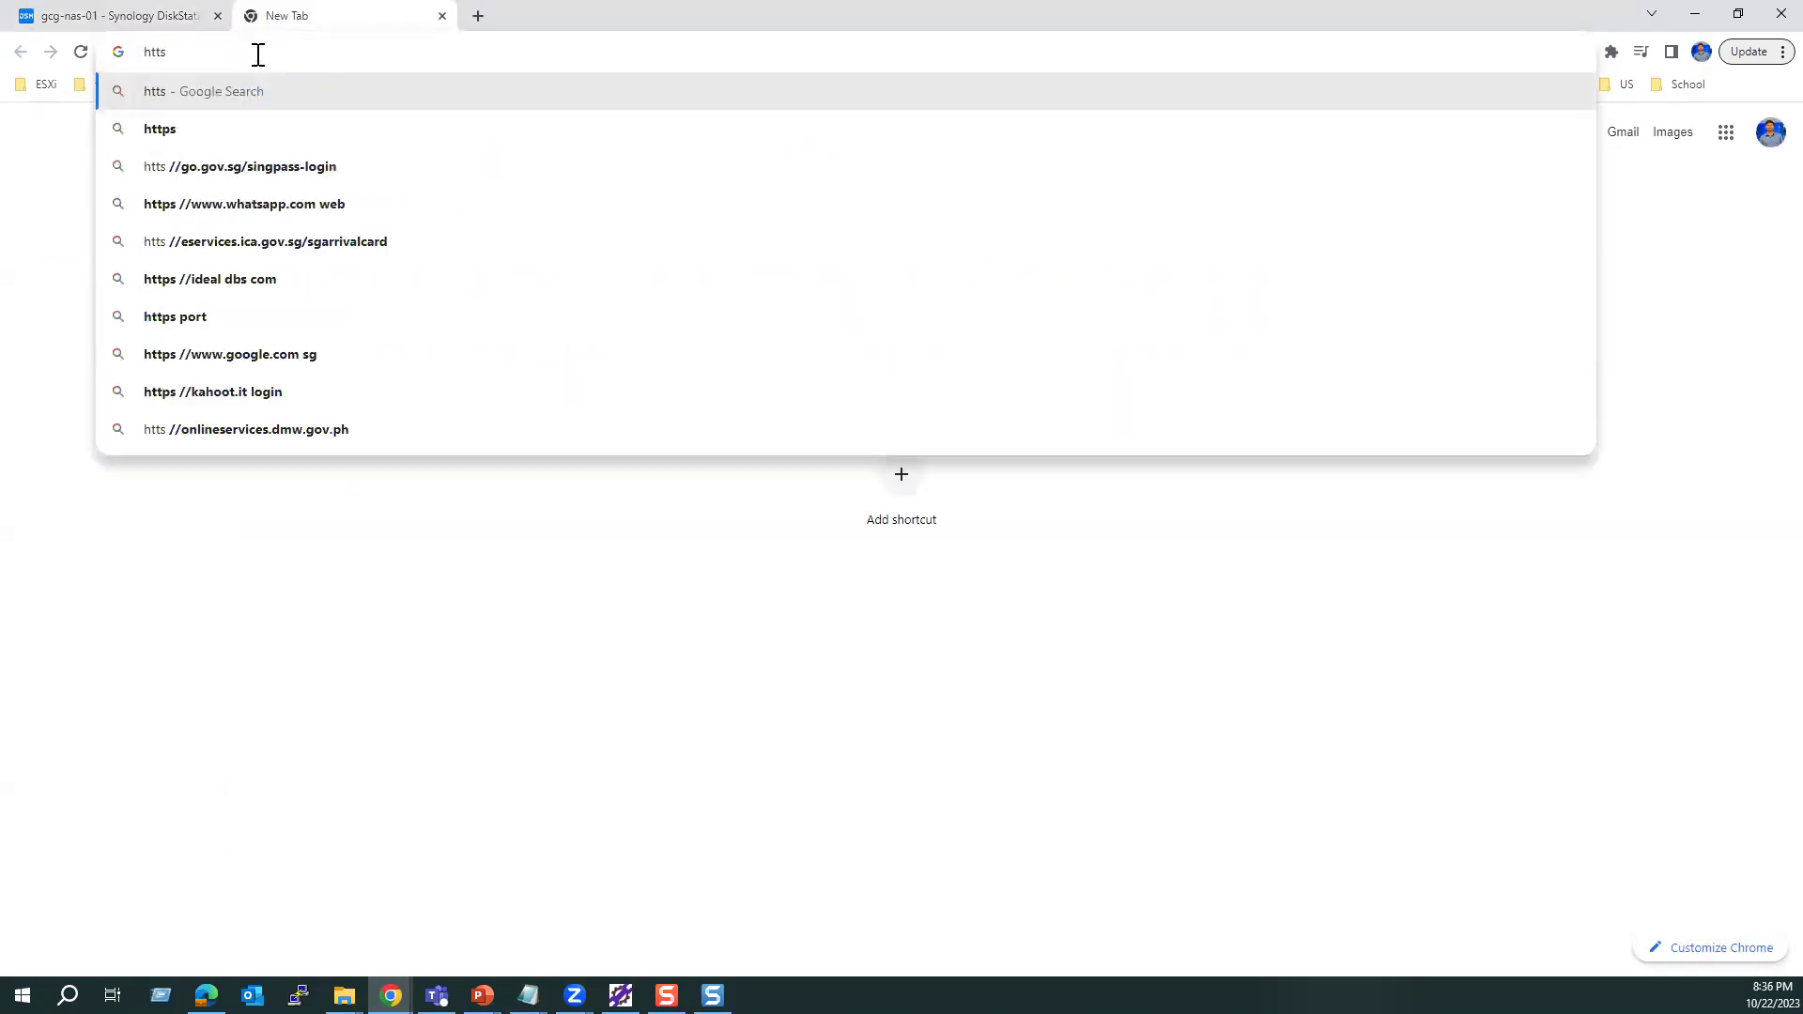
{"action": "key", "text": "BackSpace"}
{"action": "type", "text": "ps:/"}
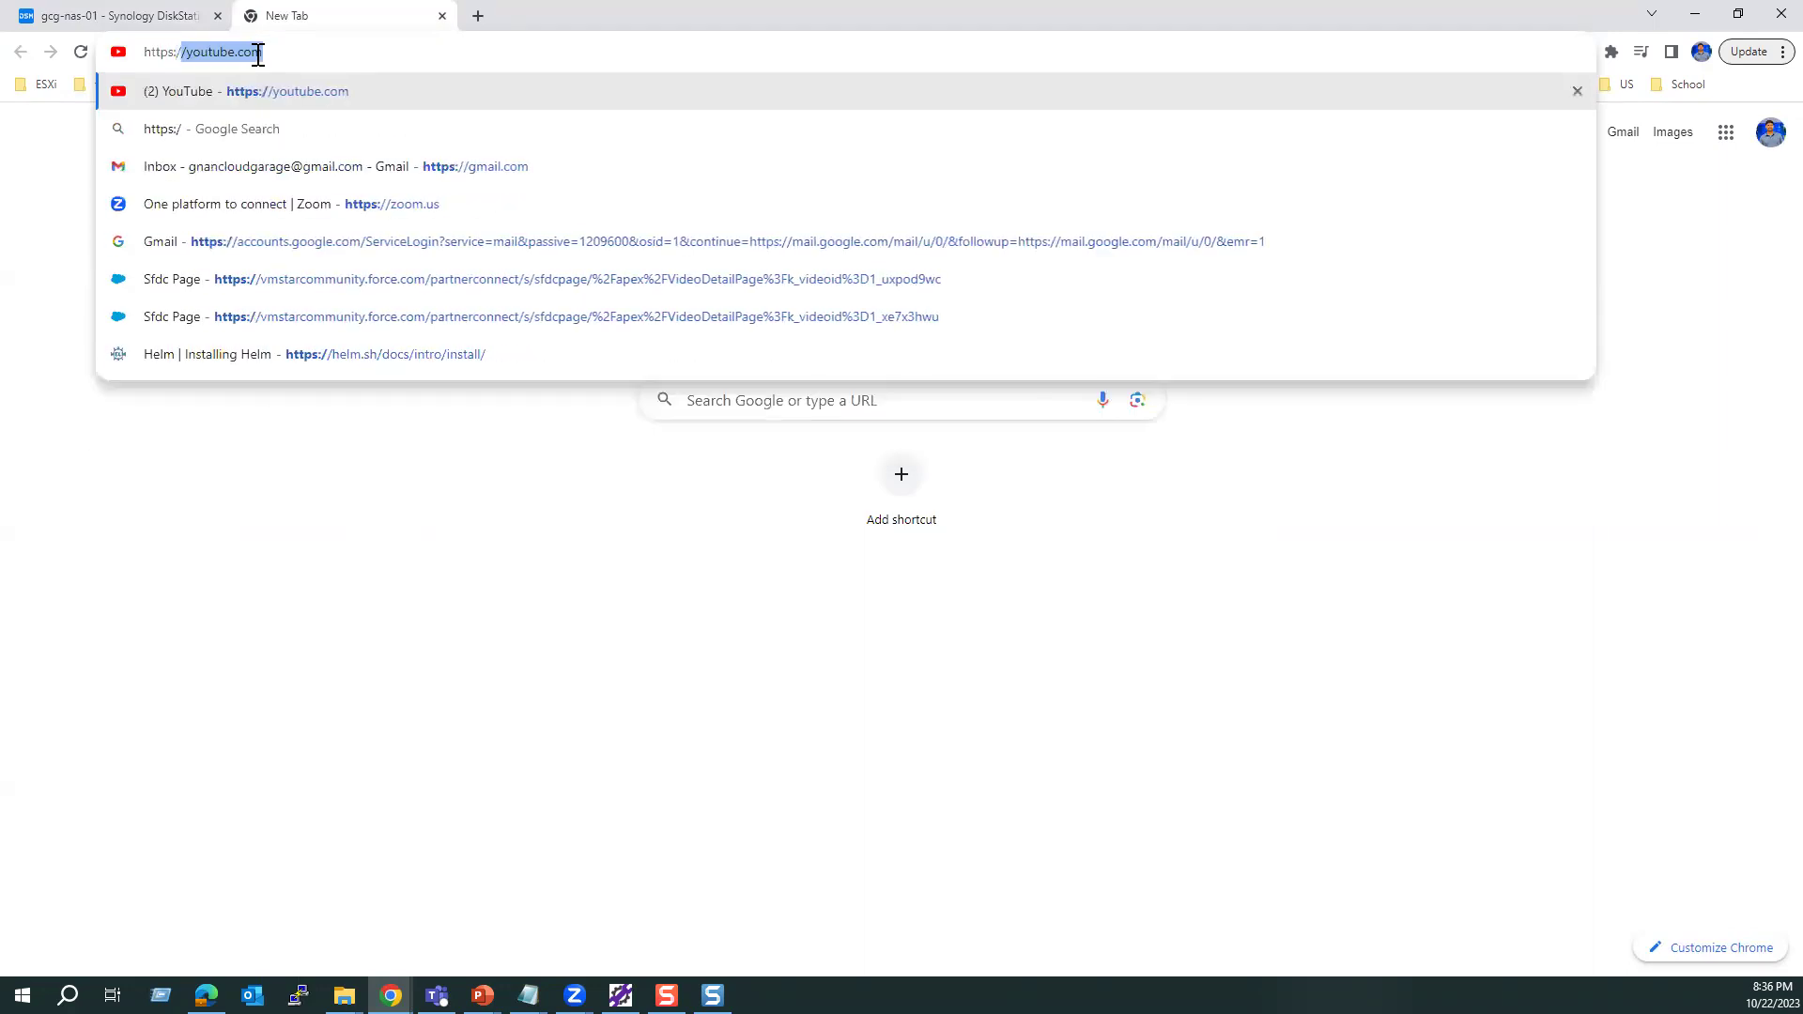
{"action": "type", "text": "/192.168"}
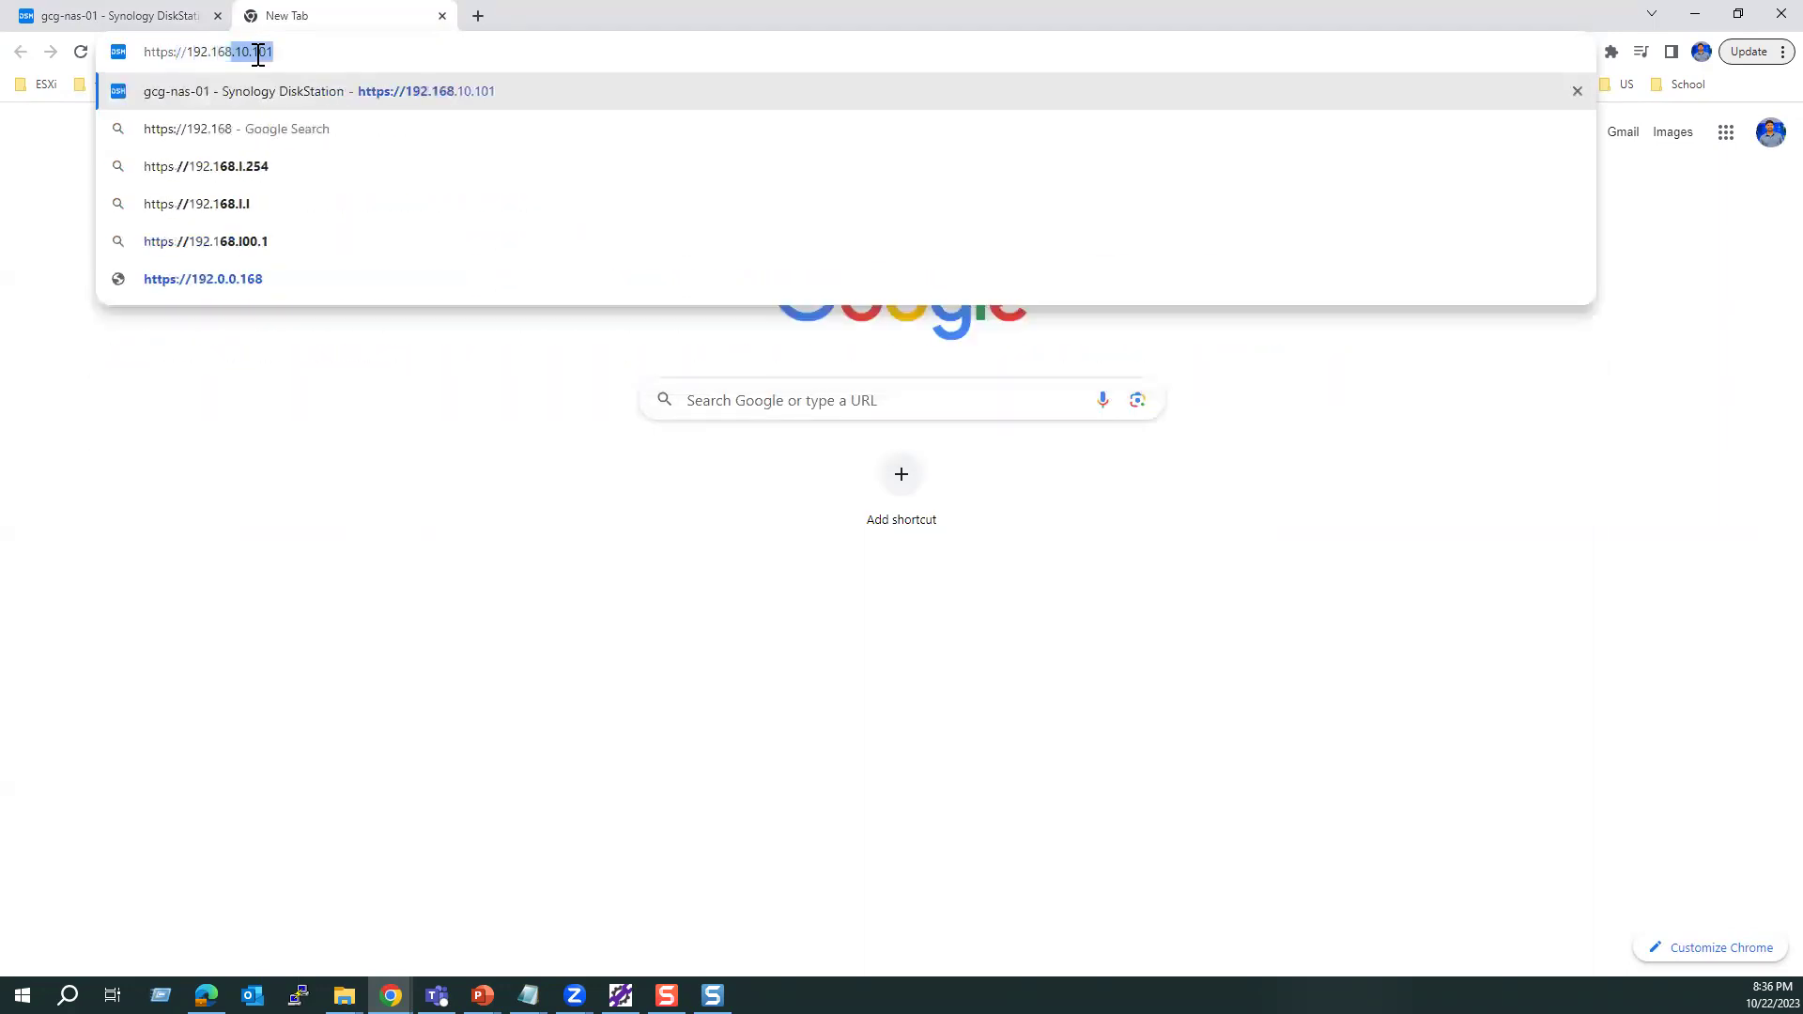
{"action": "type", "text": ".10."}
{"action": "type", "text": "1"}
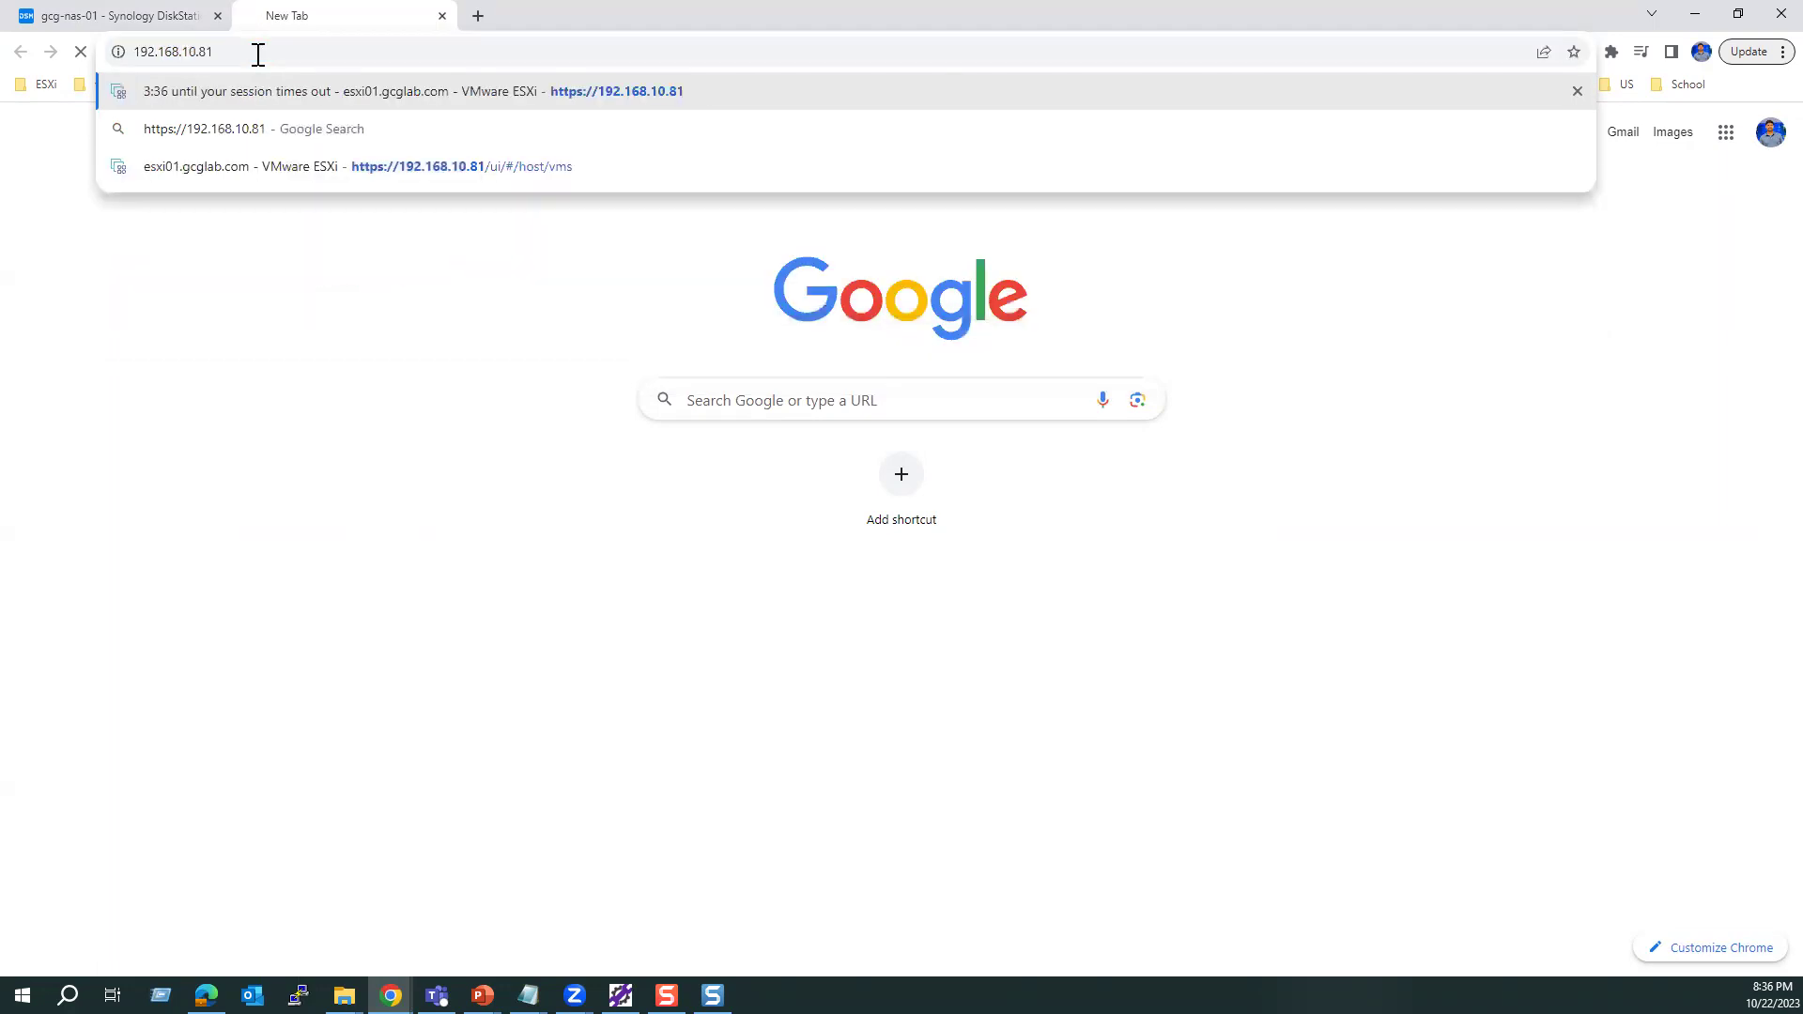
{"action": "key", "text": "Return"}
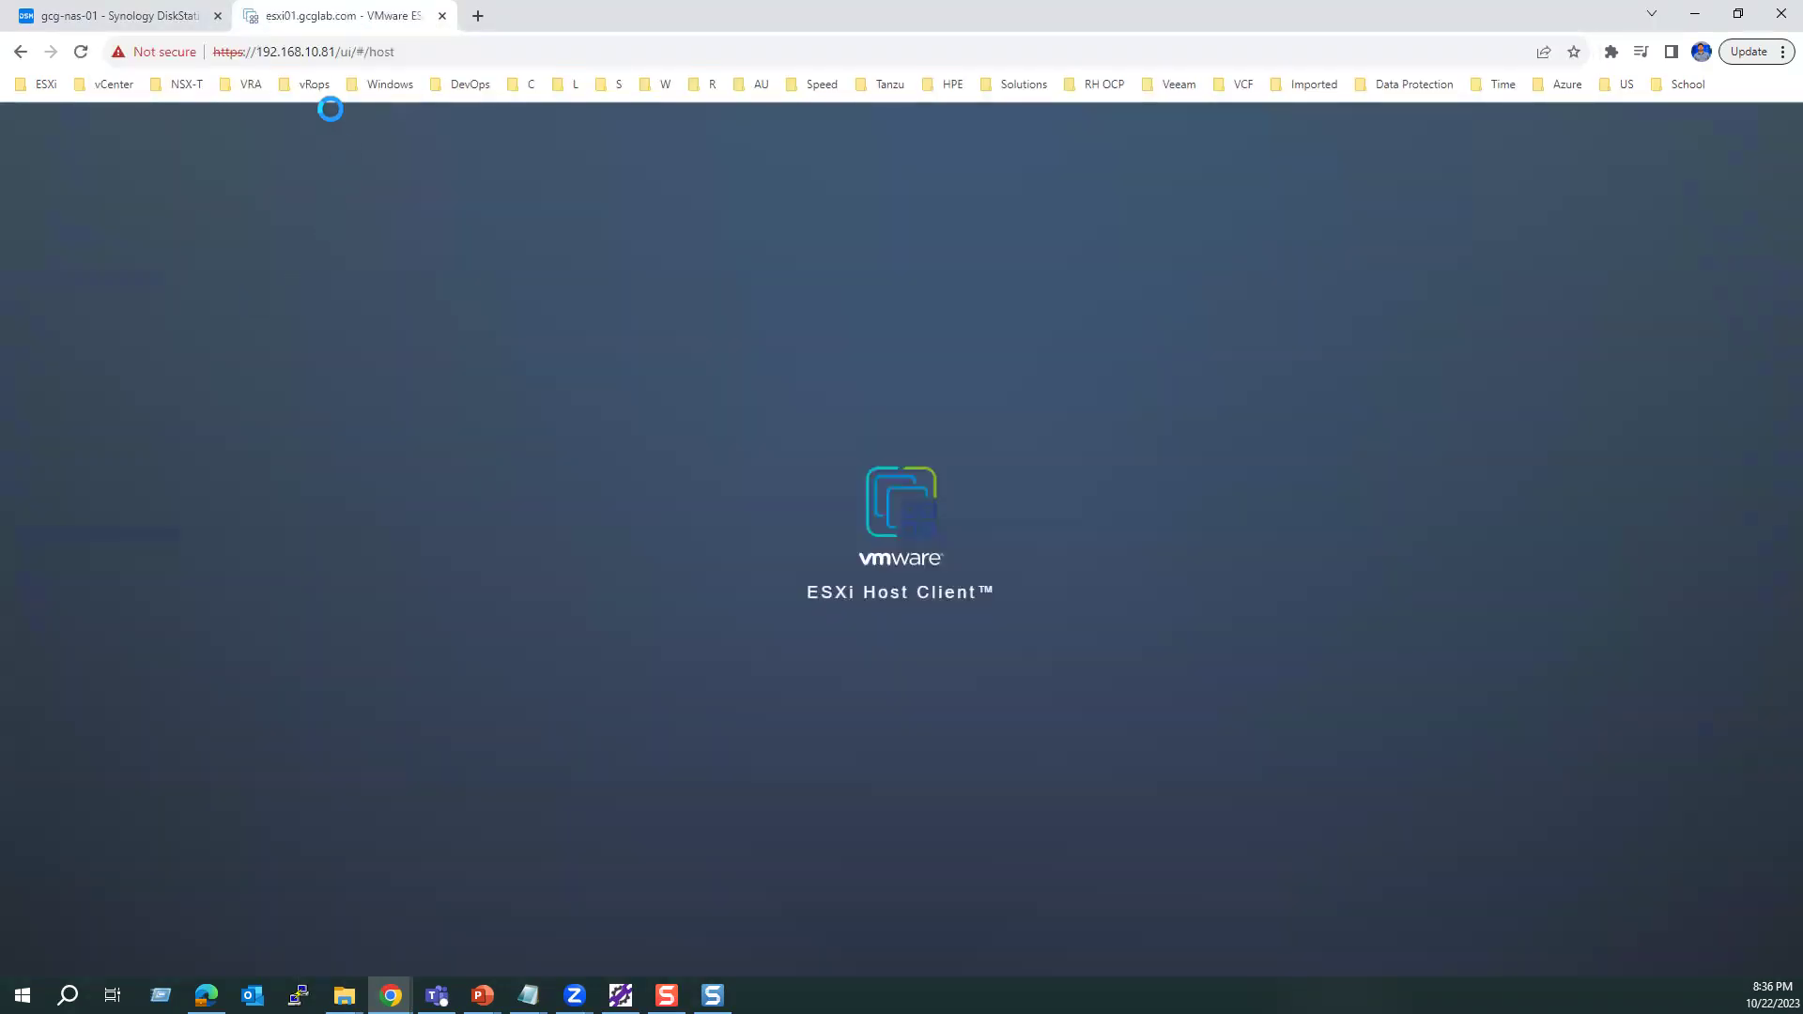
{"action": "left_click_drag", "start_coordinate": [336, 52], "coordinate": [202, 70]}
{"action": "key", "text": "ctrl+c"}
Step: Open ESXi hosts 192.168.10.82 and 192.168.10.83 in two new tabs
{"action": "left_click", "coordinate": [478, 16]}
{"action": "left_click", "coordinate": [404, 53]}
{"action": "key", "text": "ctrl+v"}
{"action": "key", "text": "BackSpace"}
{"action": "key", "text": "BackSpace"}
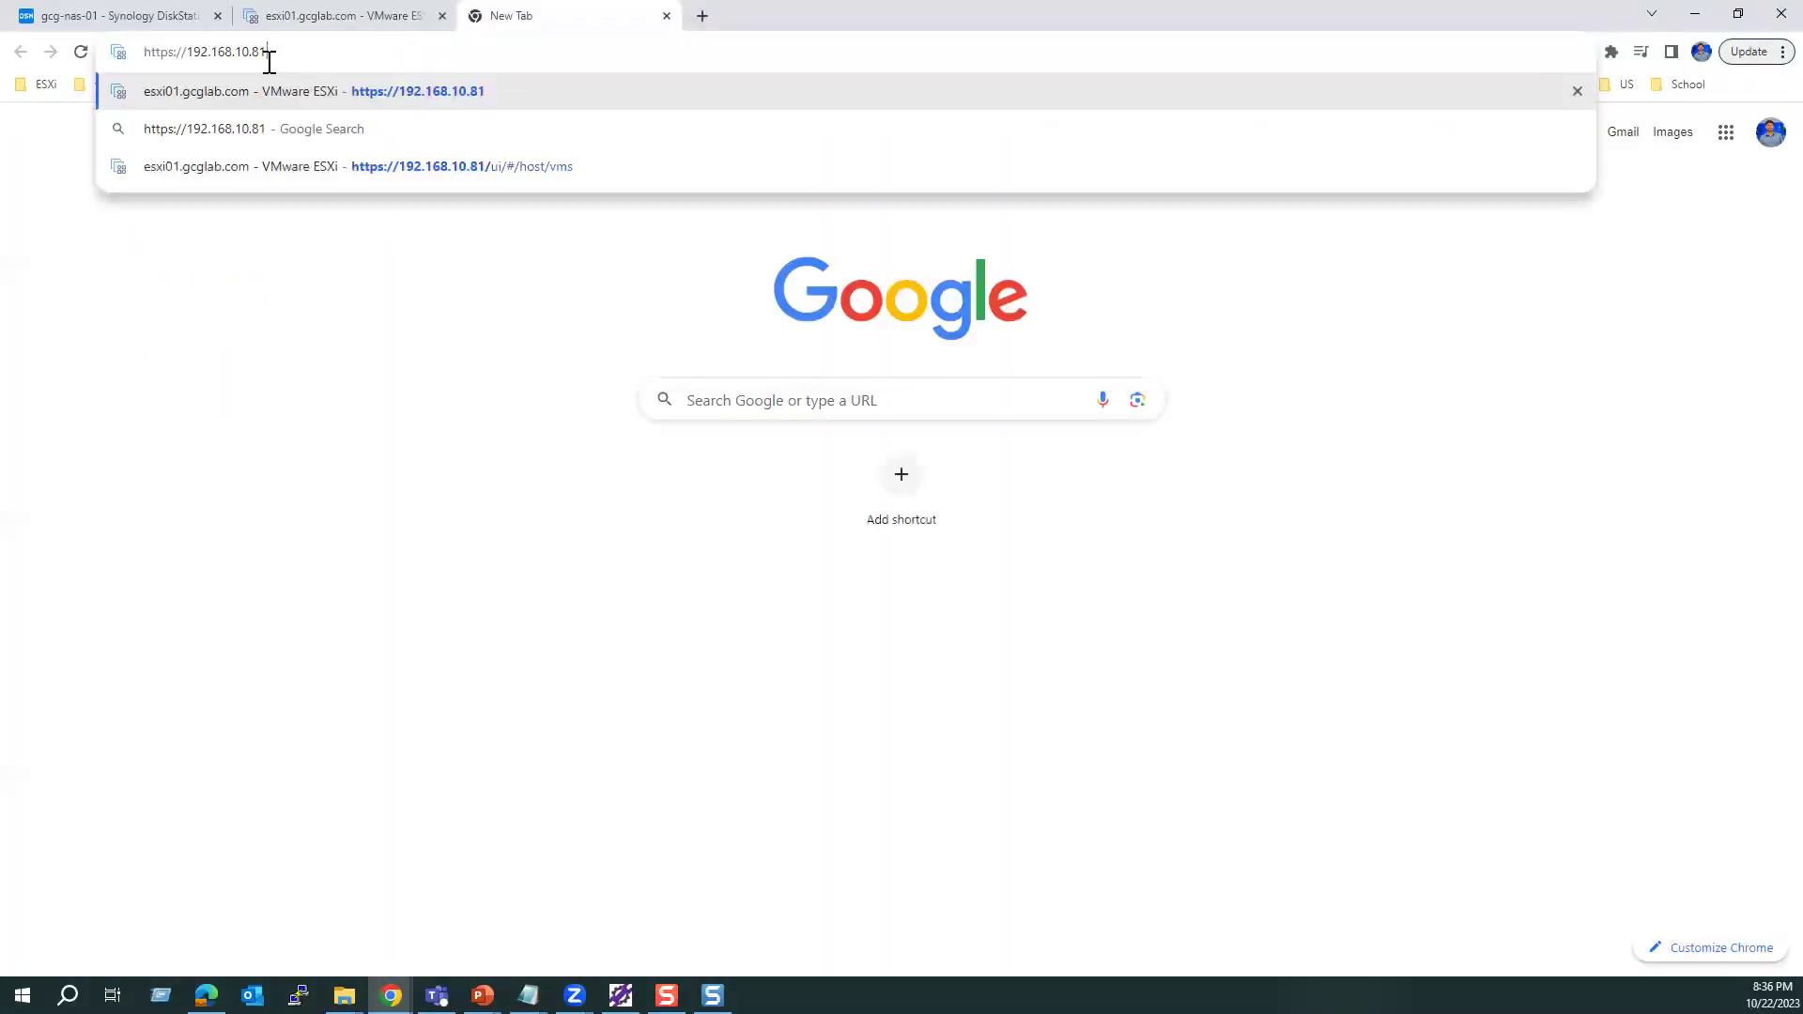
{"action": "type", "text": "2"}
{"action": "key", "text": "Return"}
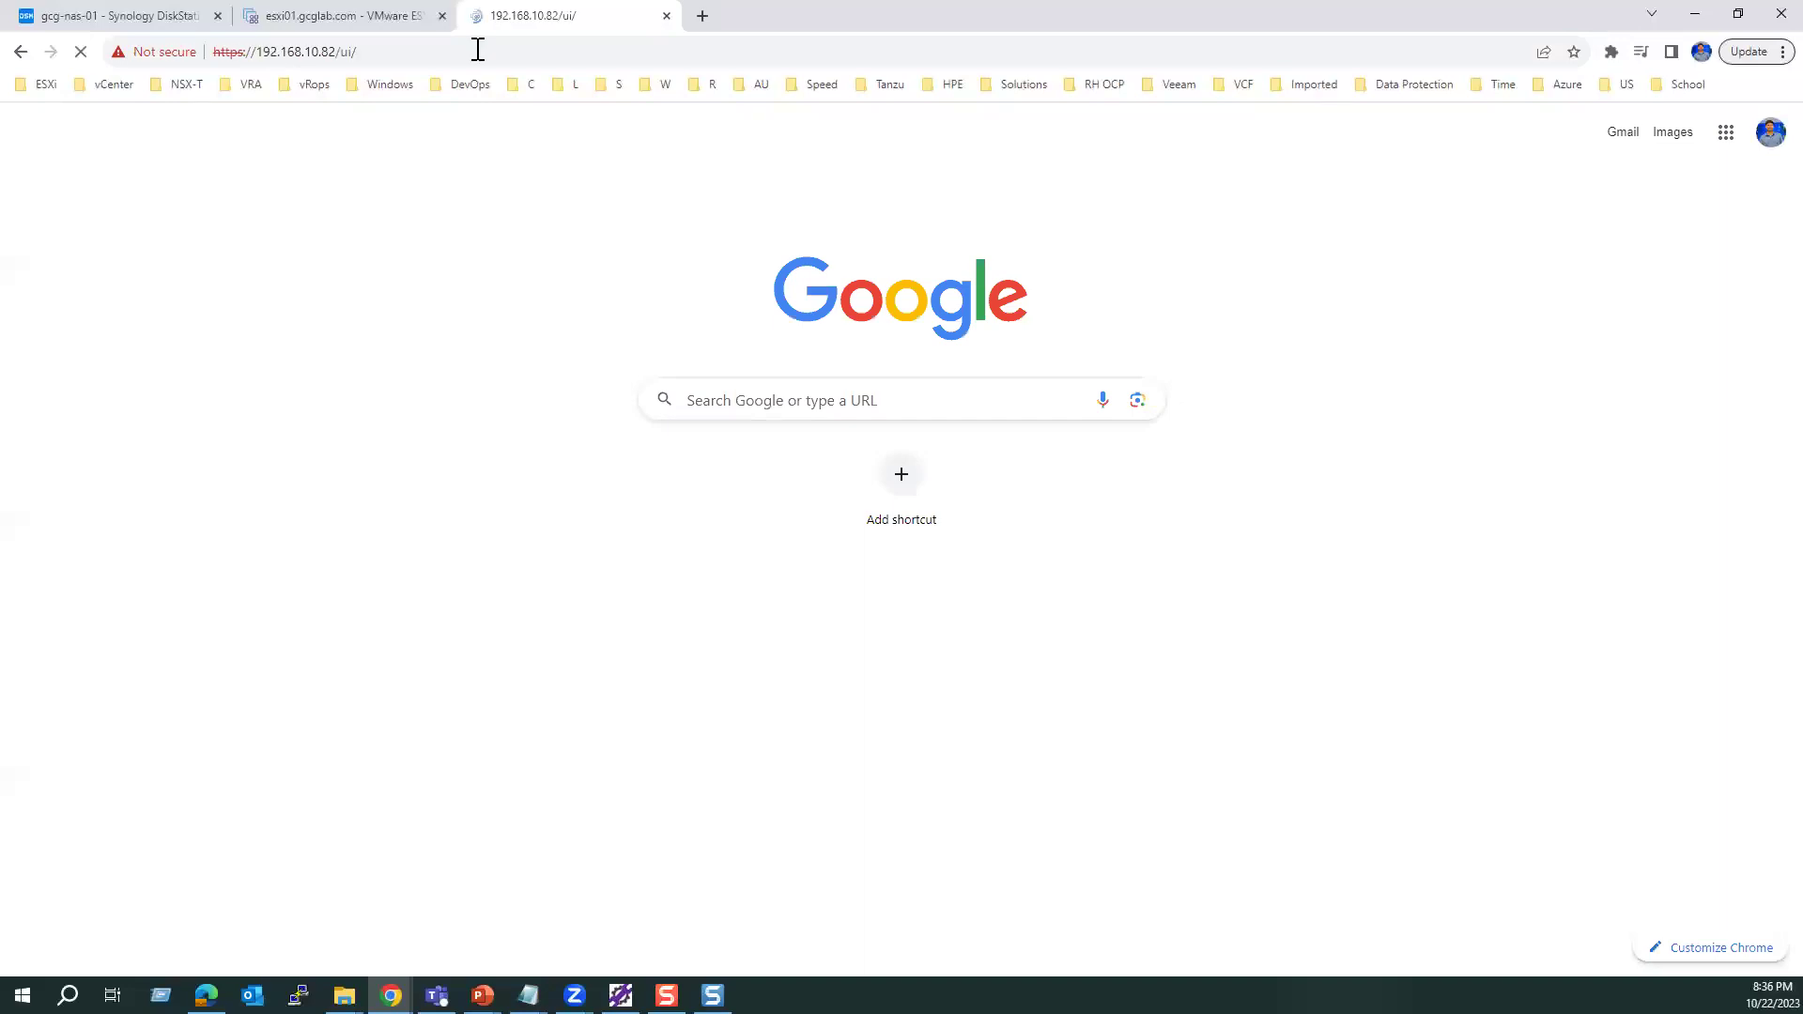
{"action": "left_click", "coordinate": [706, 15]}
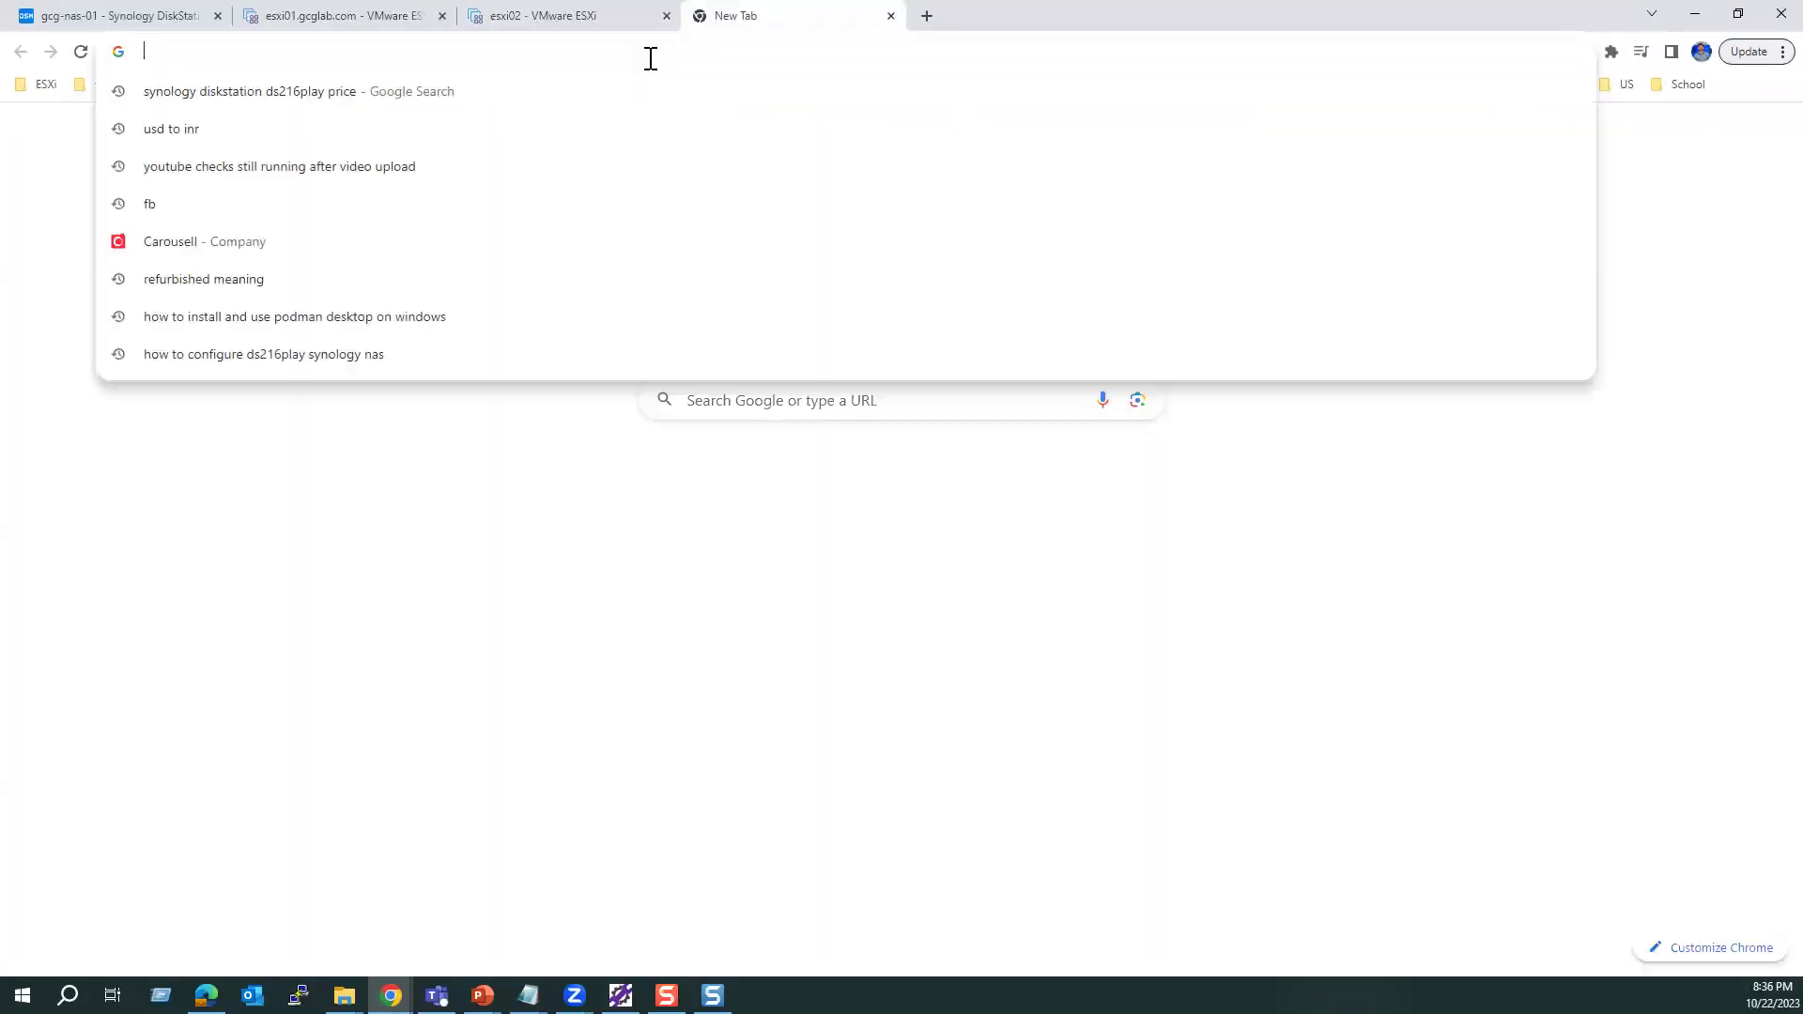
{"action": "key", "text": "ctrl+v"}
{"action": "key", "text": "BackSpace"}
{"action": "key", "text": "BackSpace"}
{"action": "type", "text": "3"}
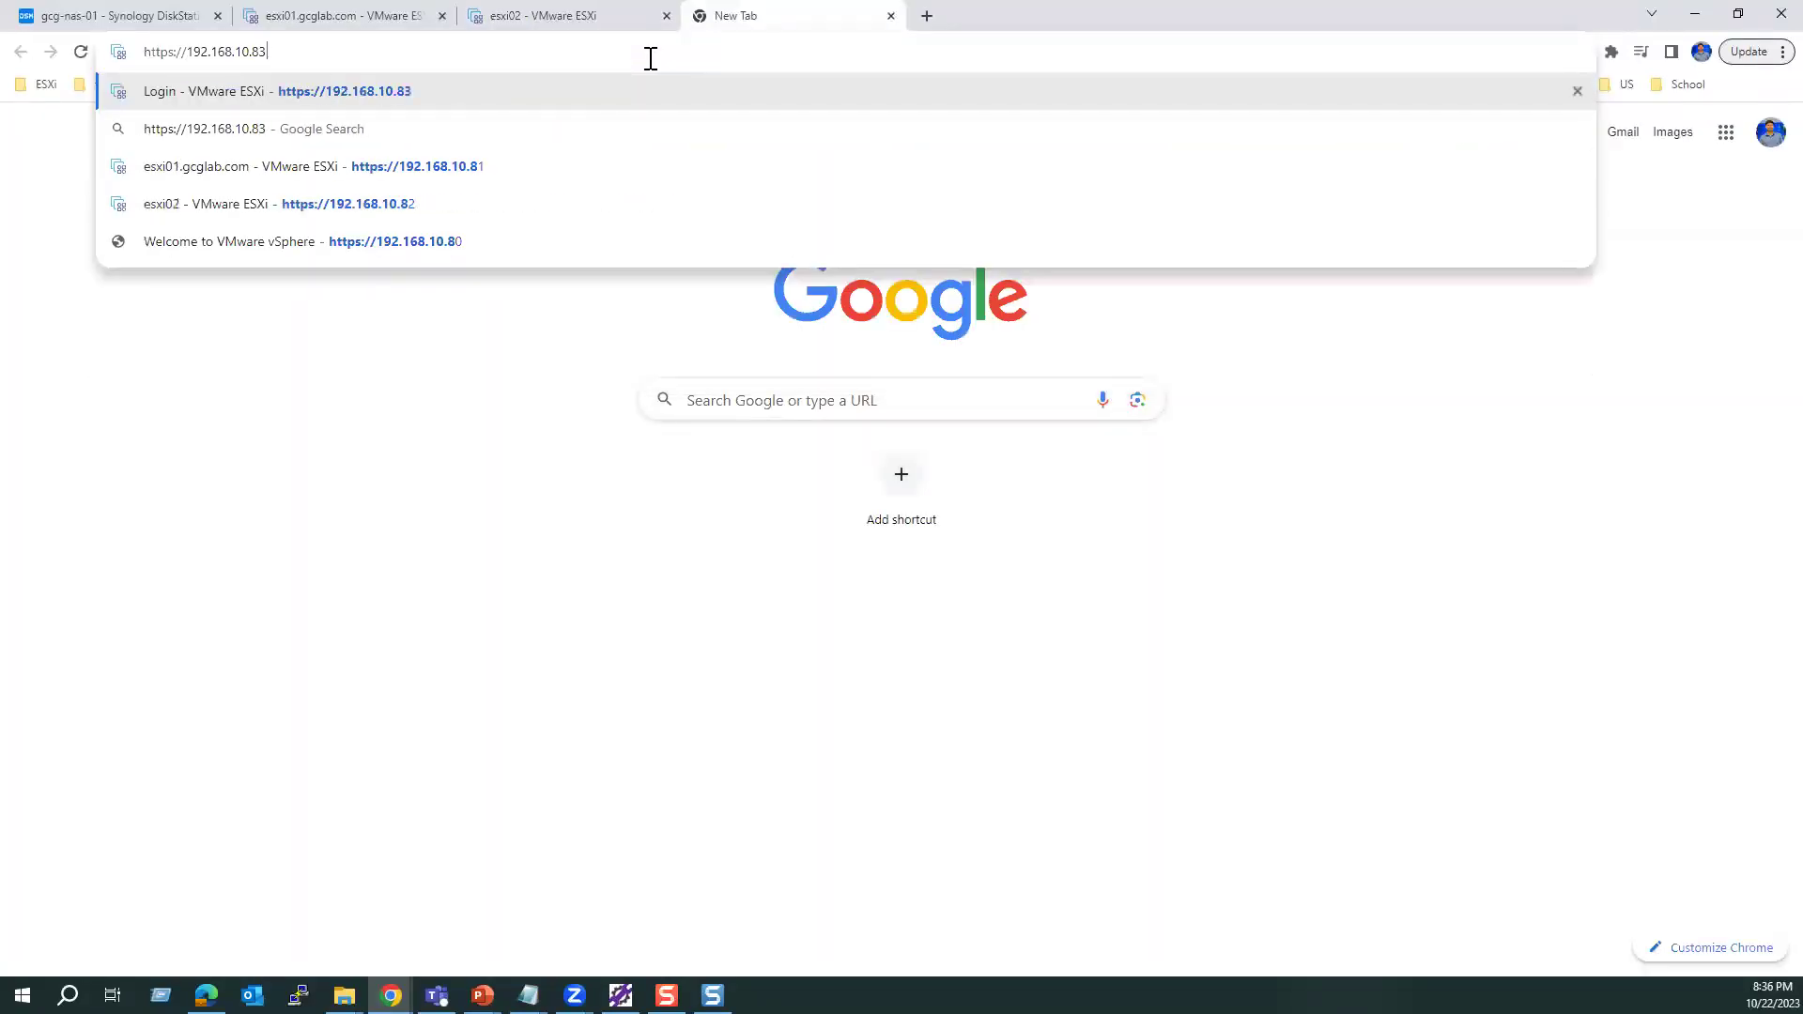
{"action": "key", "text": "Return"}
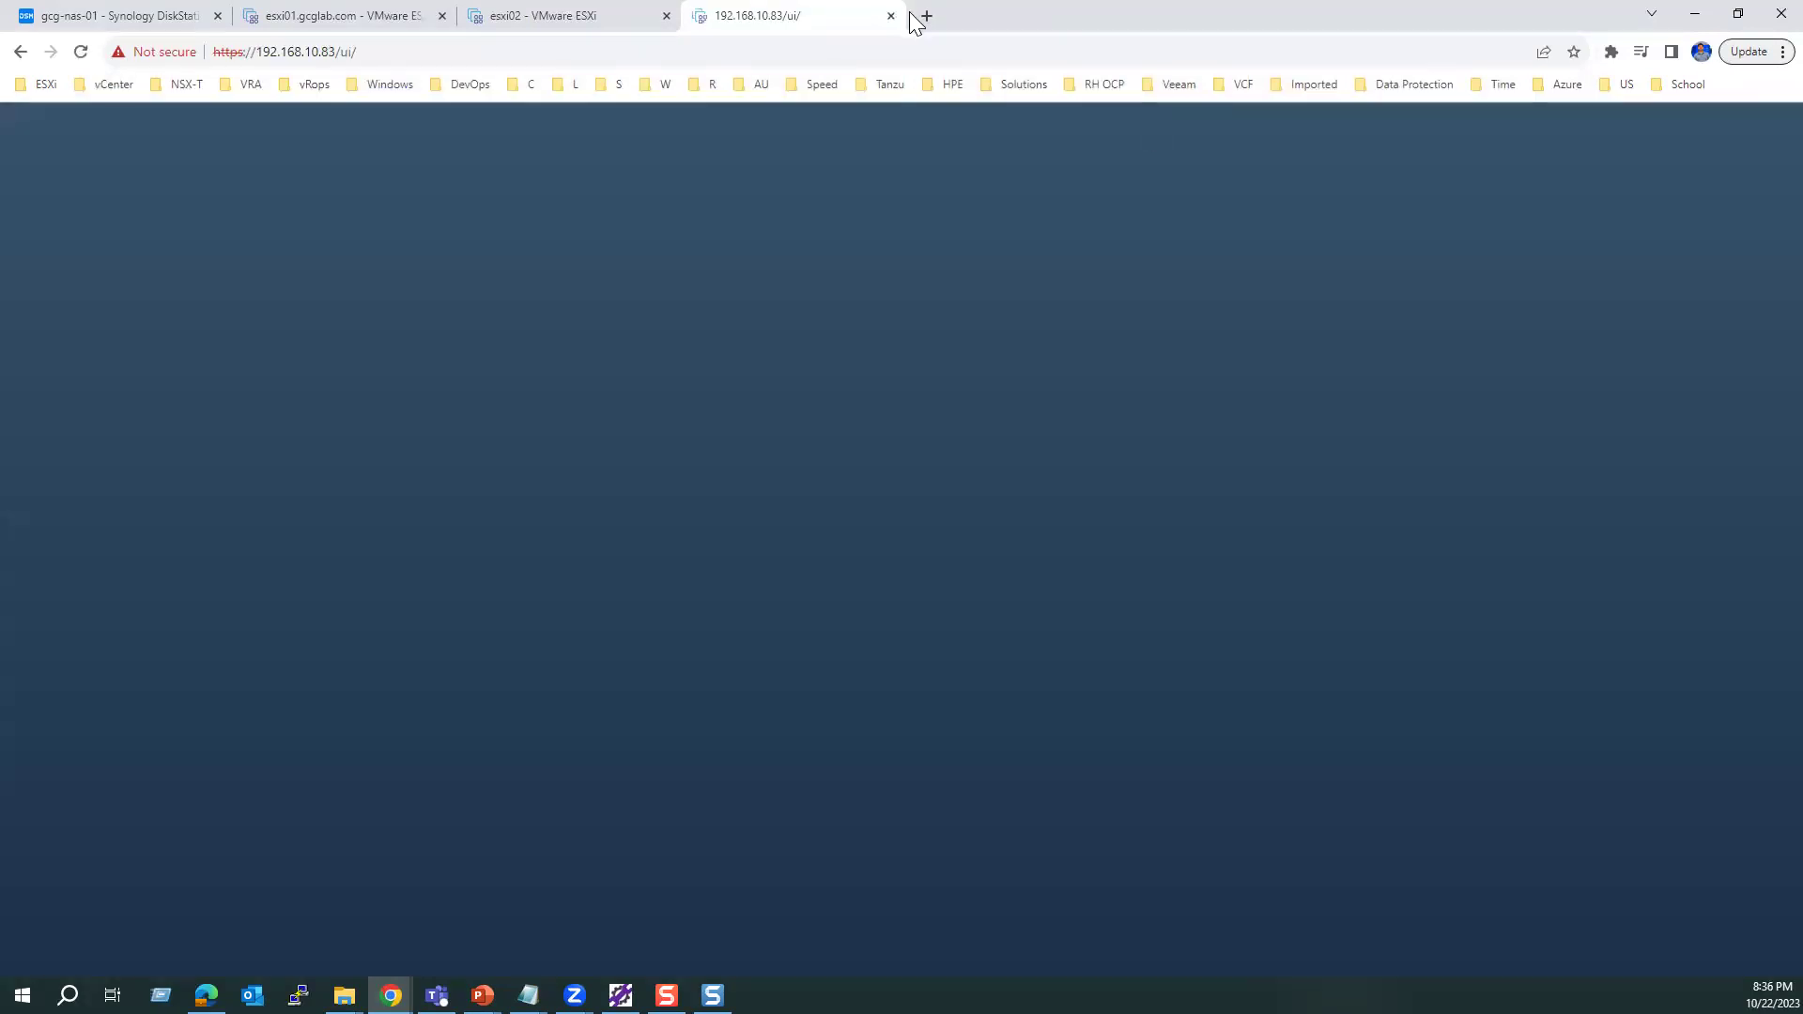
Step: Load the vCenter server at 192.168.10.80 in another new tab
{"action": "left_click", "coordinate": [927, 16]}
{"action": "left_click", "coordinate": [799, 16]}
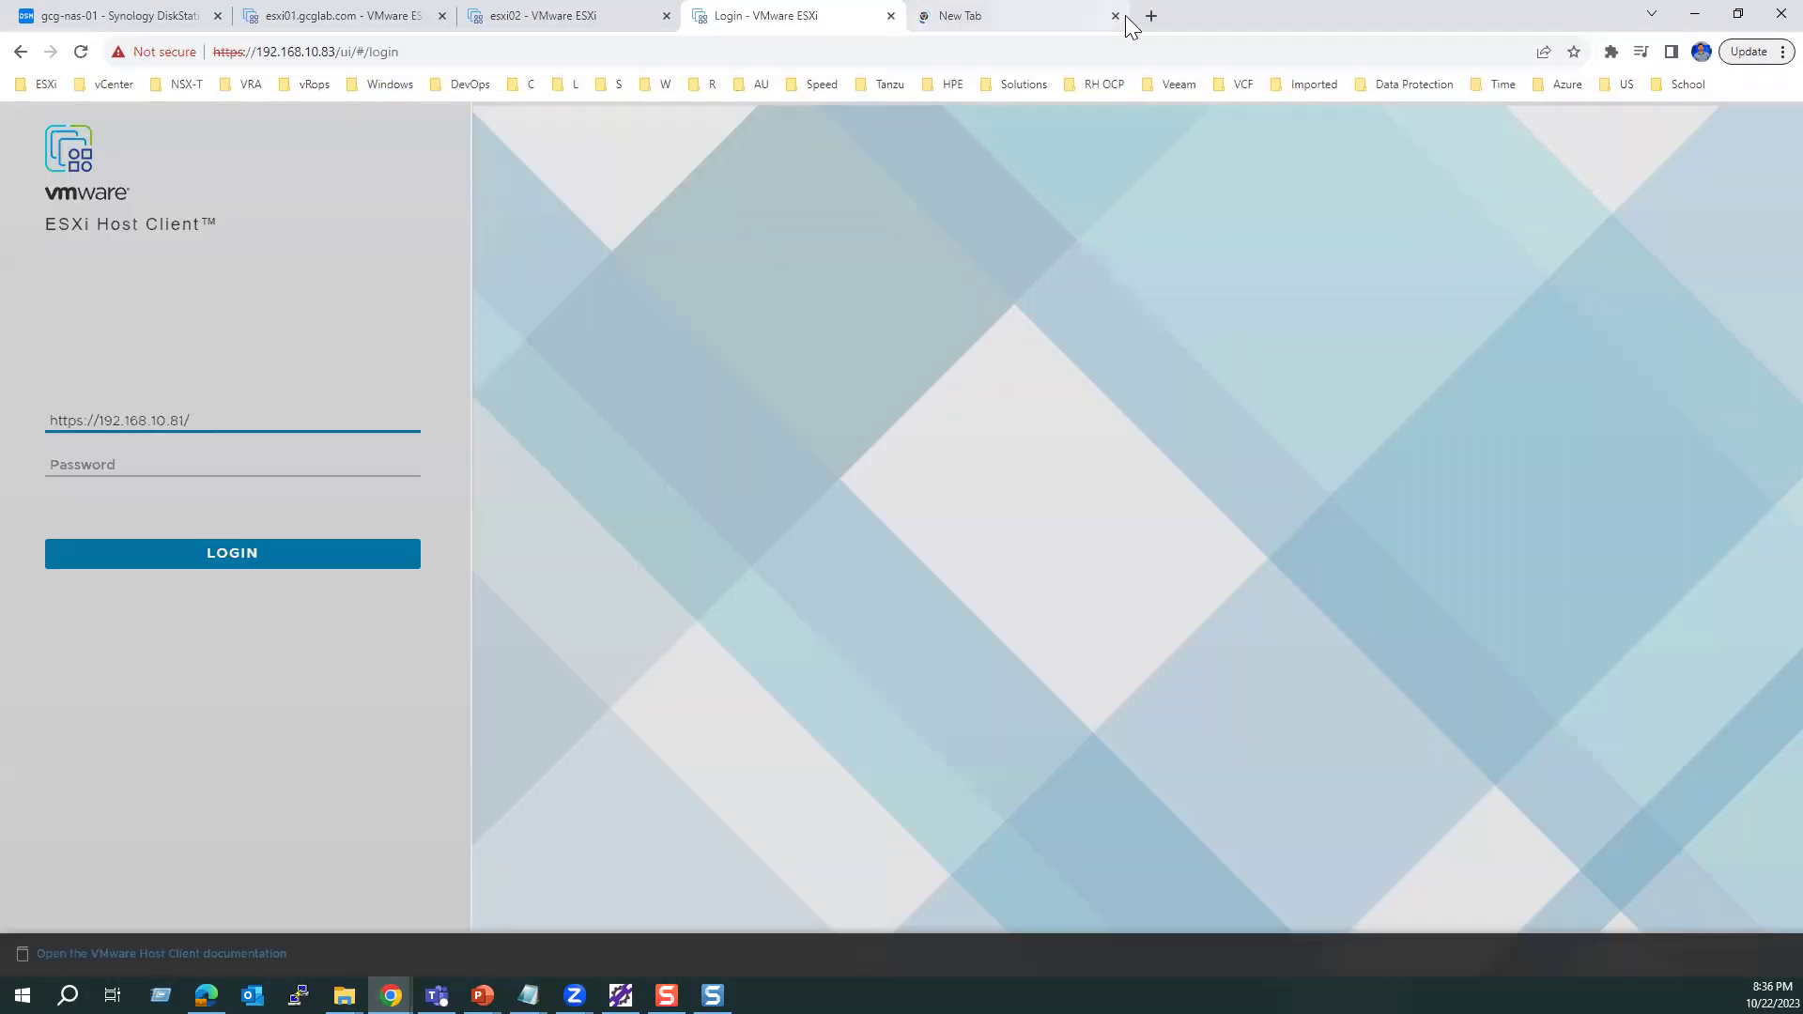
{"action": "left_click", "coordinate": [999, 16]}
{"action": "key", "text": "ctrl+v"}
{"action": "key", "text": "BackSpace"}
{"action": "key", "text": "BackSpace"}
{"action": "type", "text": "0"}
{"action": "key", "text": "Return"}
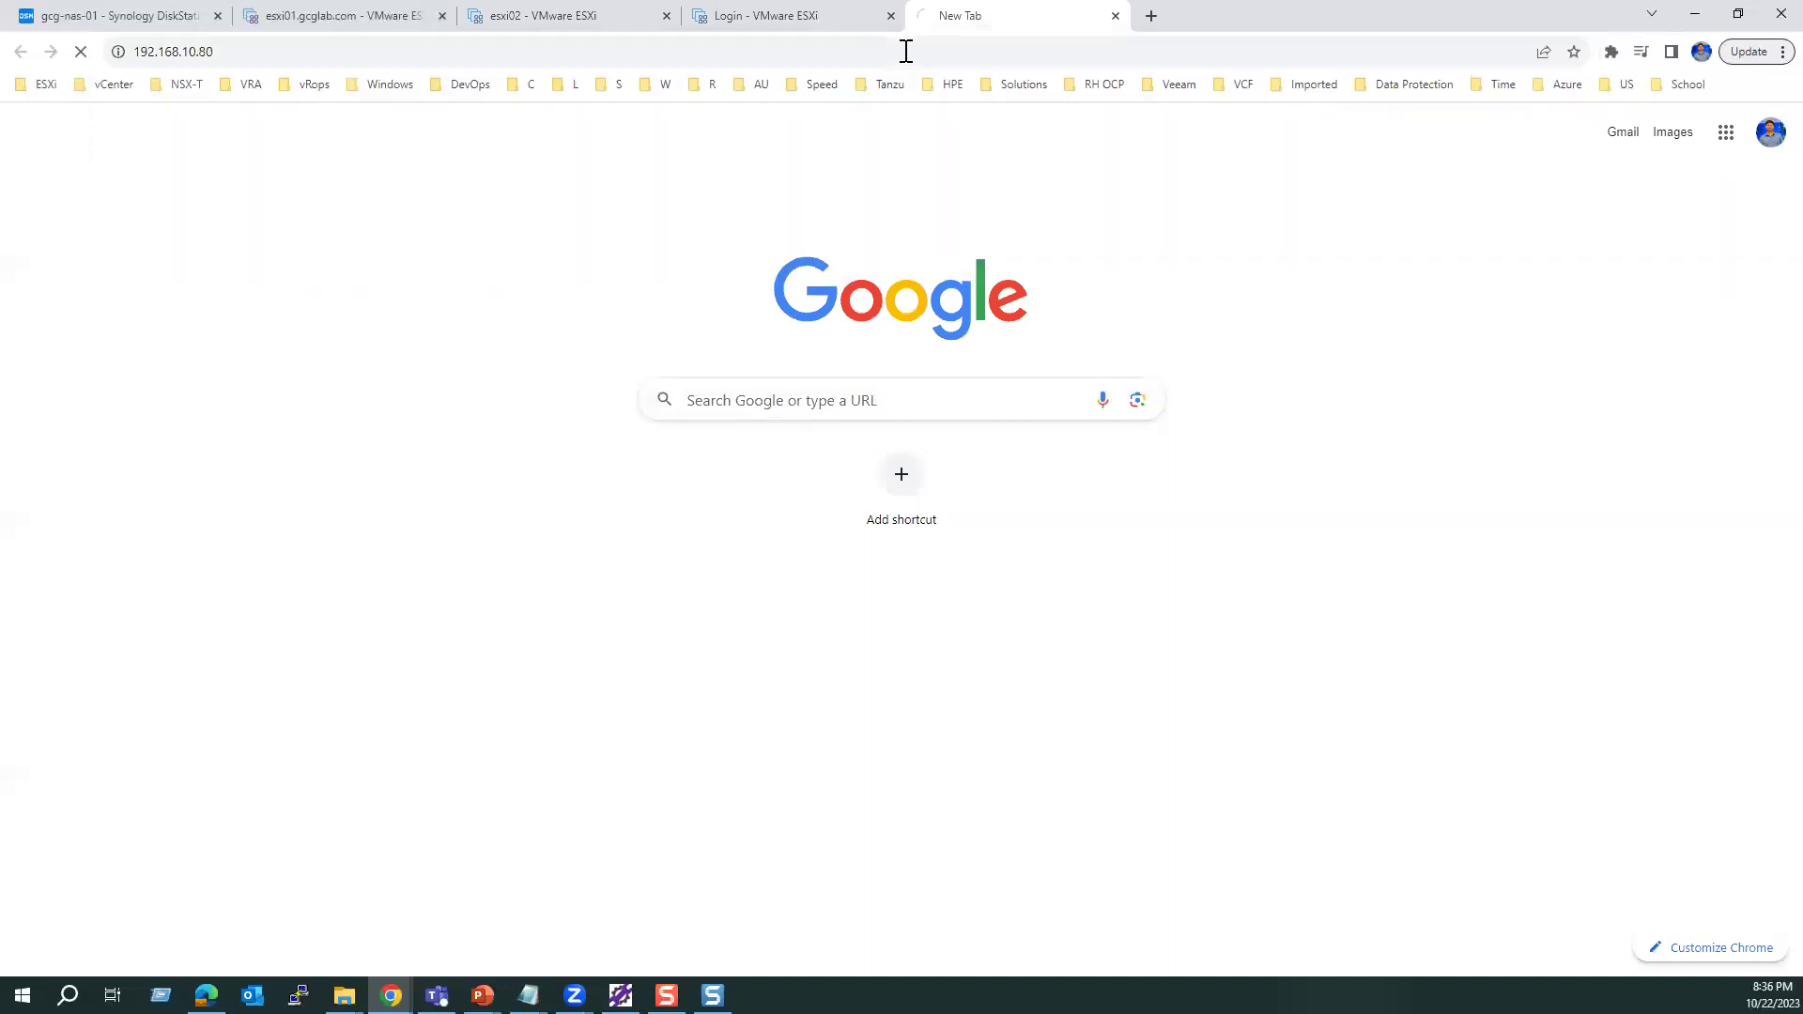
Step: Launch the vSphere Client and sign in with the vCenter administrator account, retrying after a failed attempt
{"action": "left_click", "coordinate": [254, 223]}
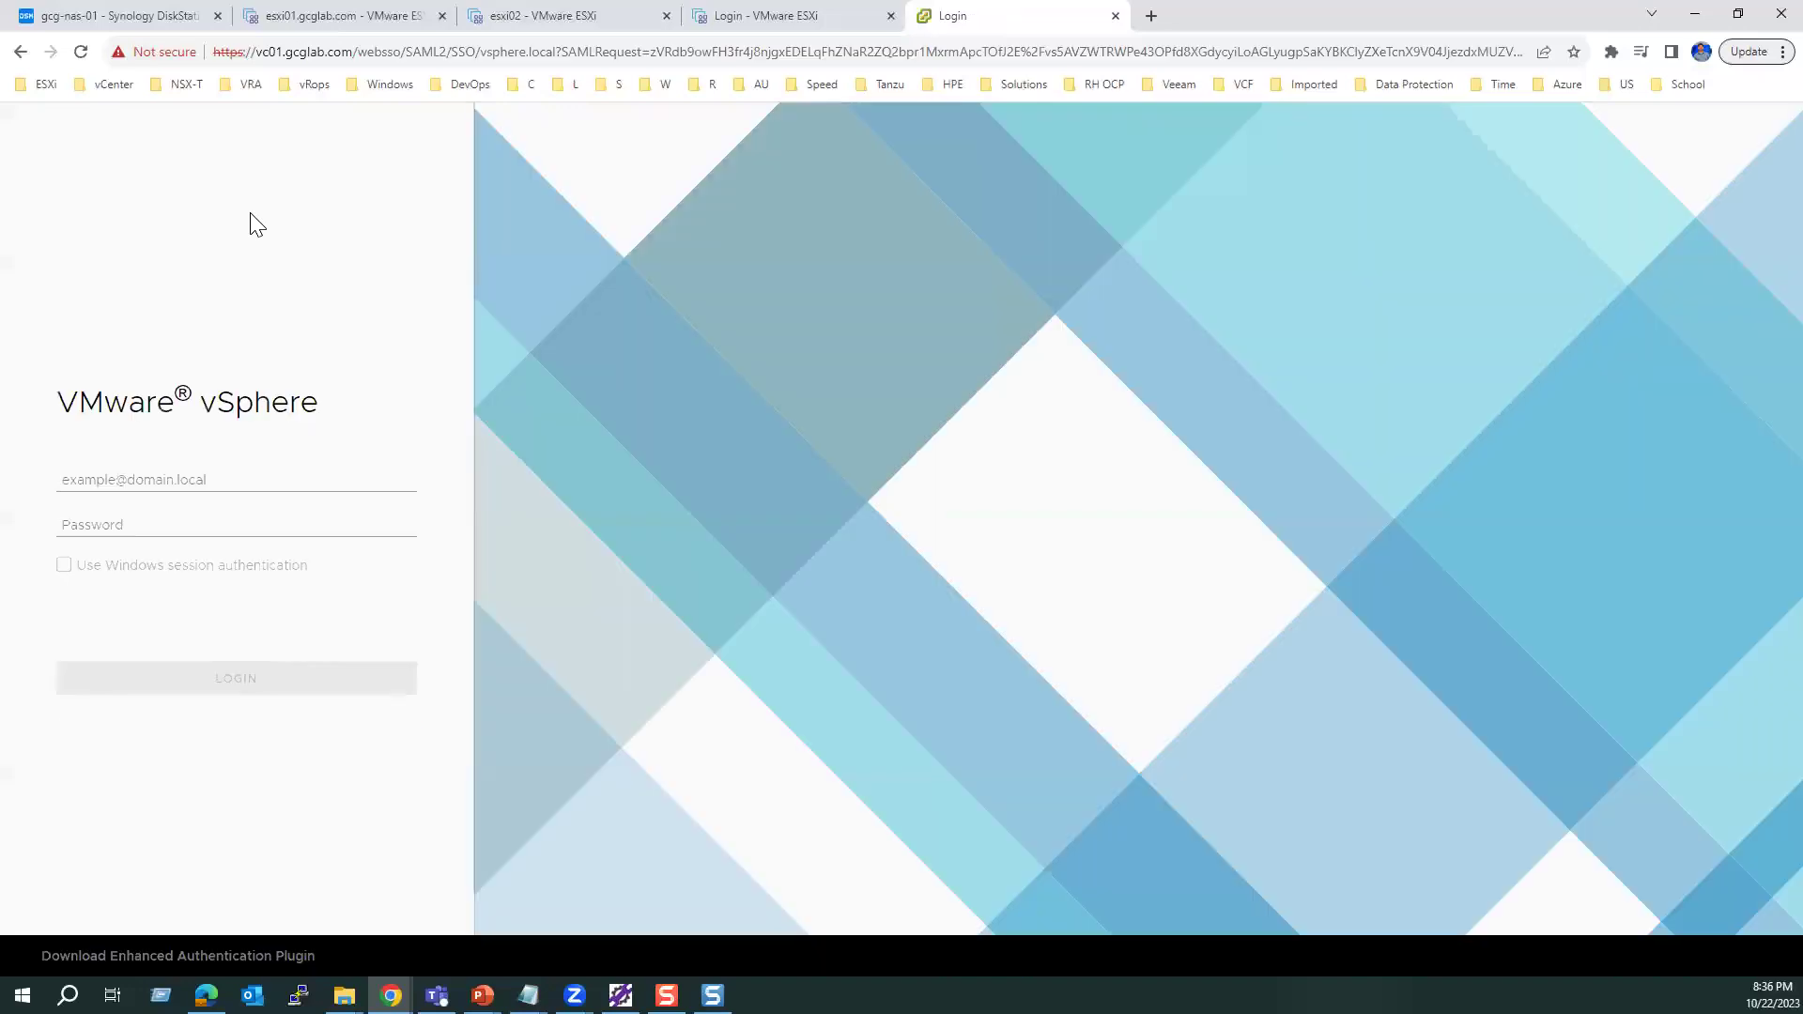
{"action": "left_click", "coordinate": [190, 482]}
{"action": "type", "text": "admin"}
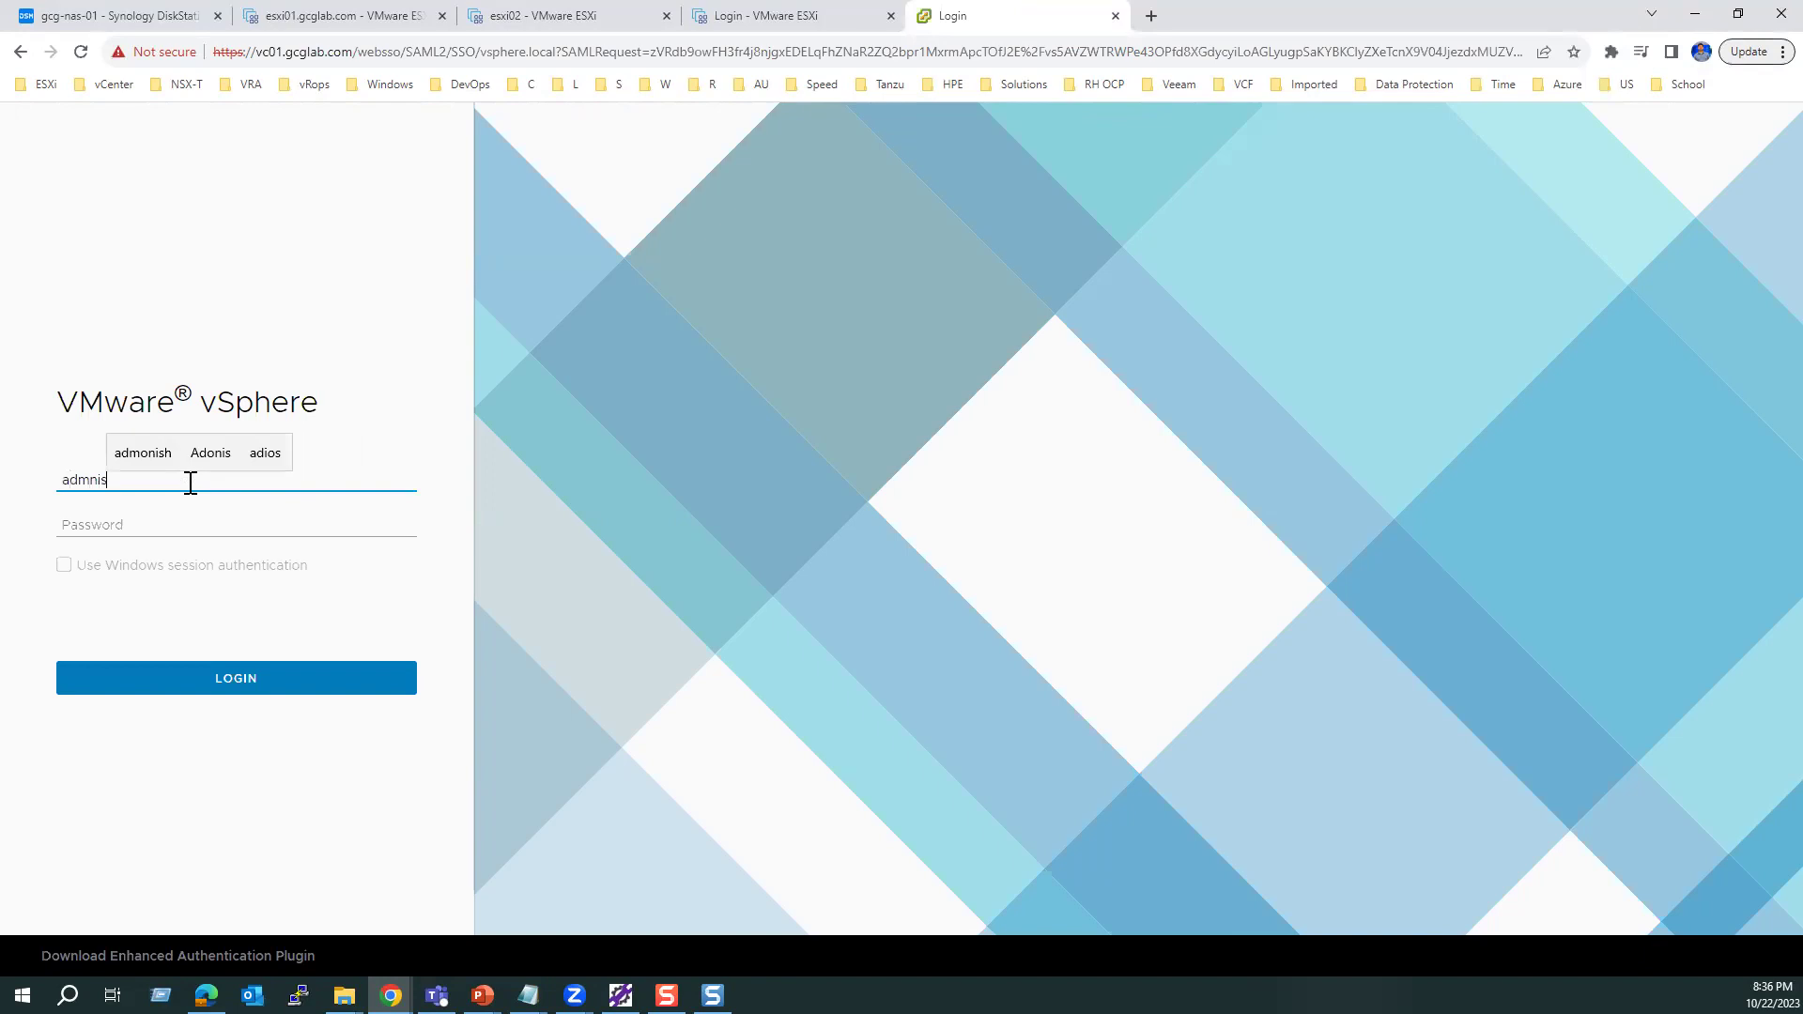
{"action": "type", "text": "ist"}
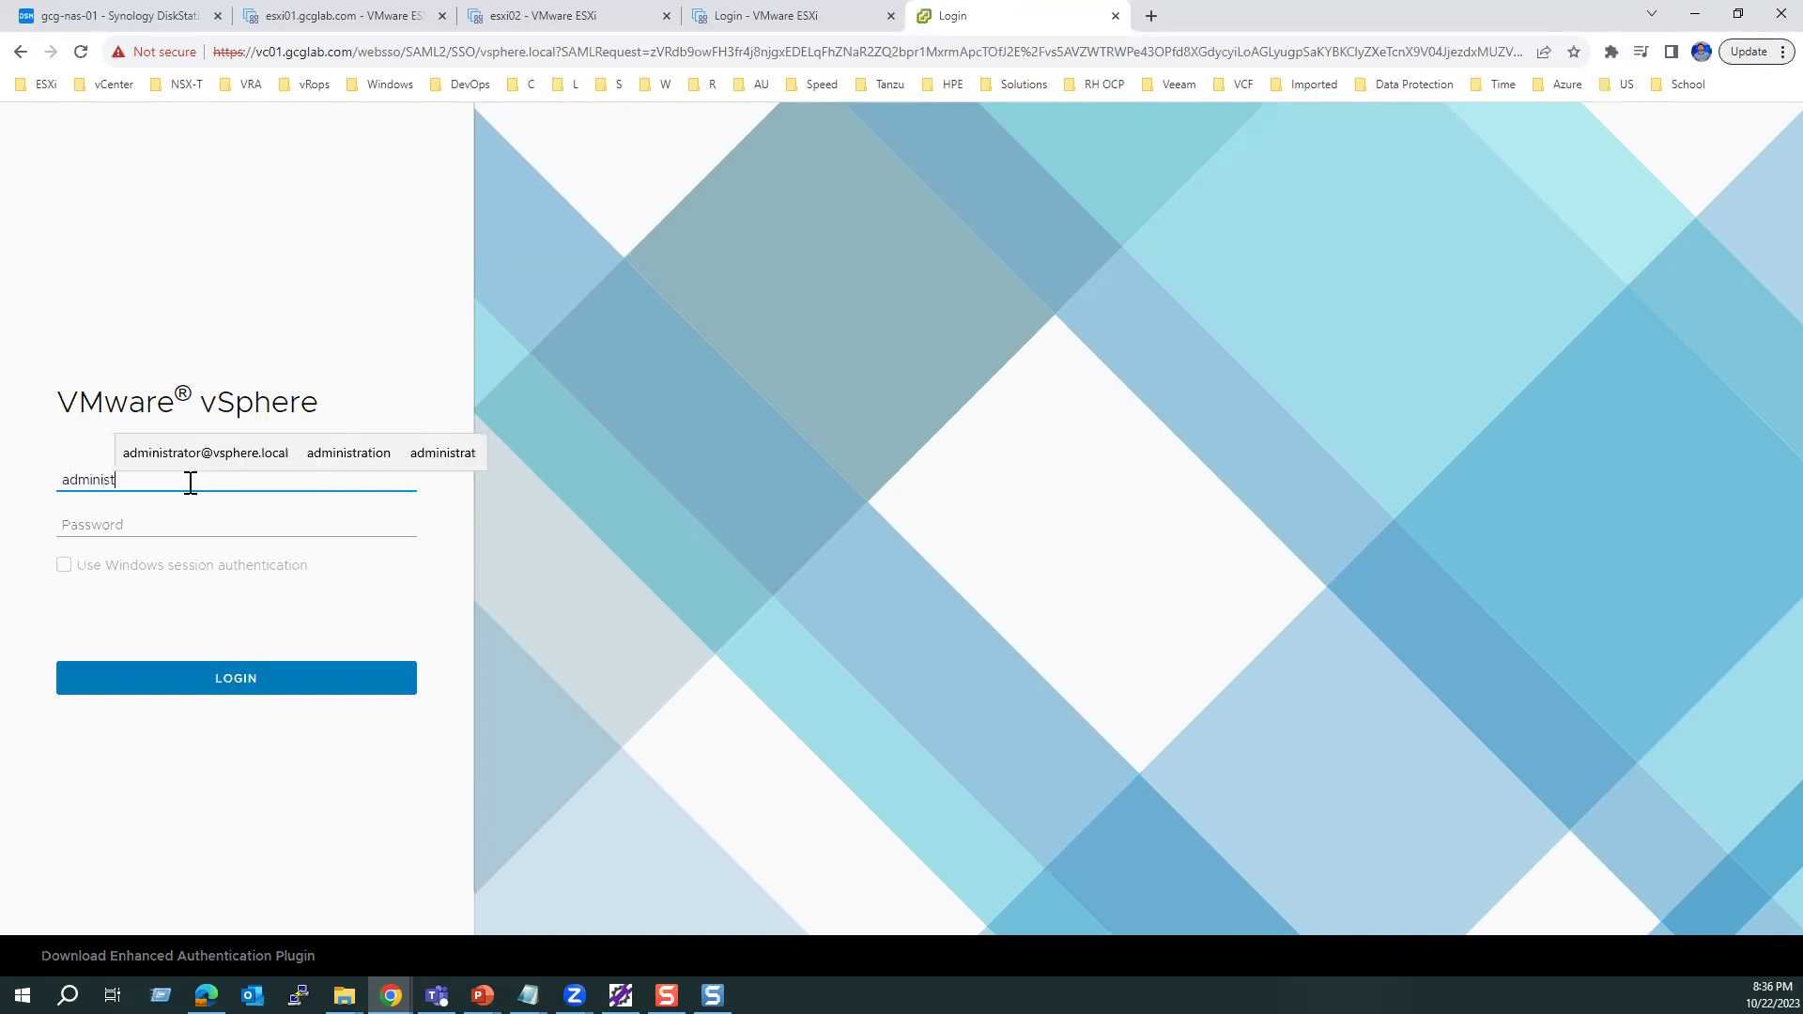
{"action": "type", "text": "rator@vsphere.local"}
{"action": "key", "text": "Tab"}
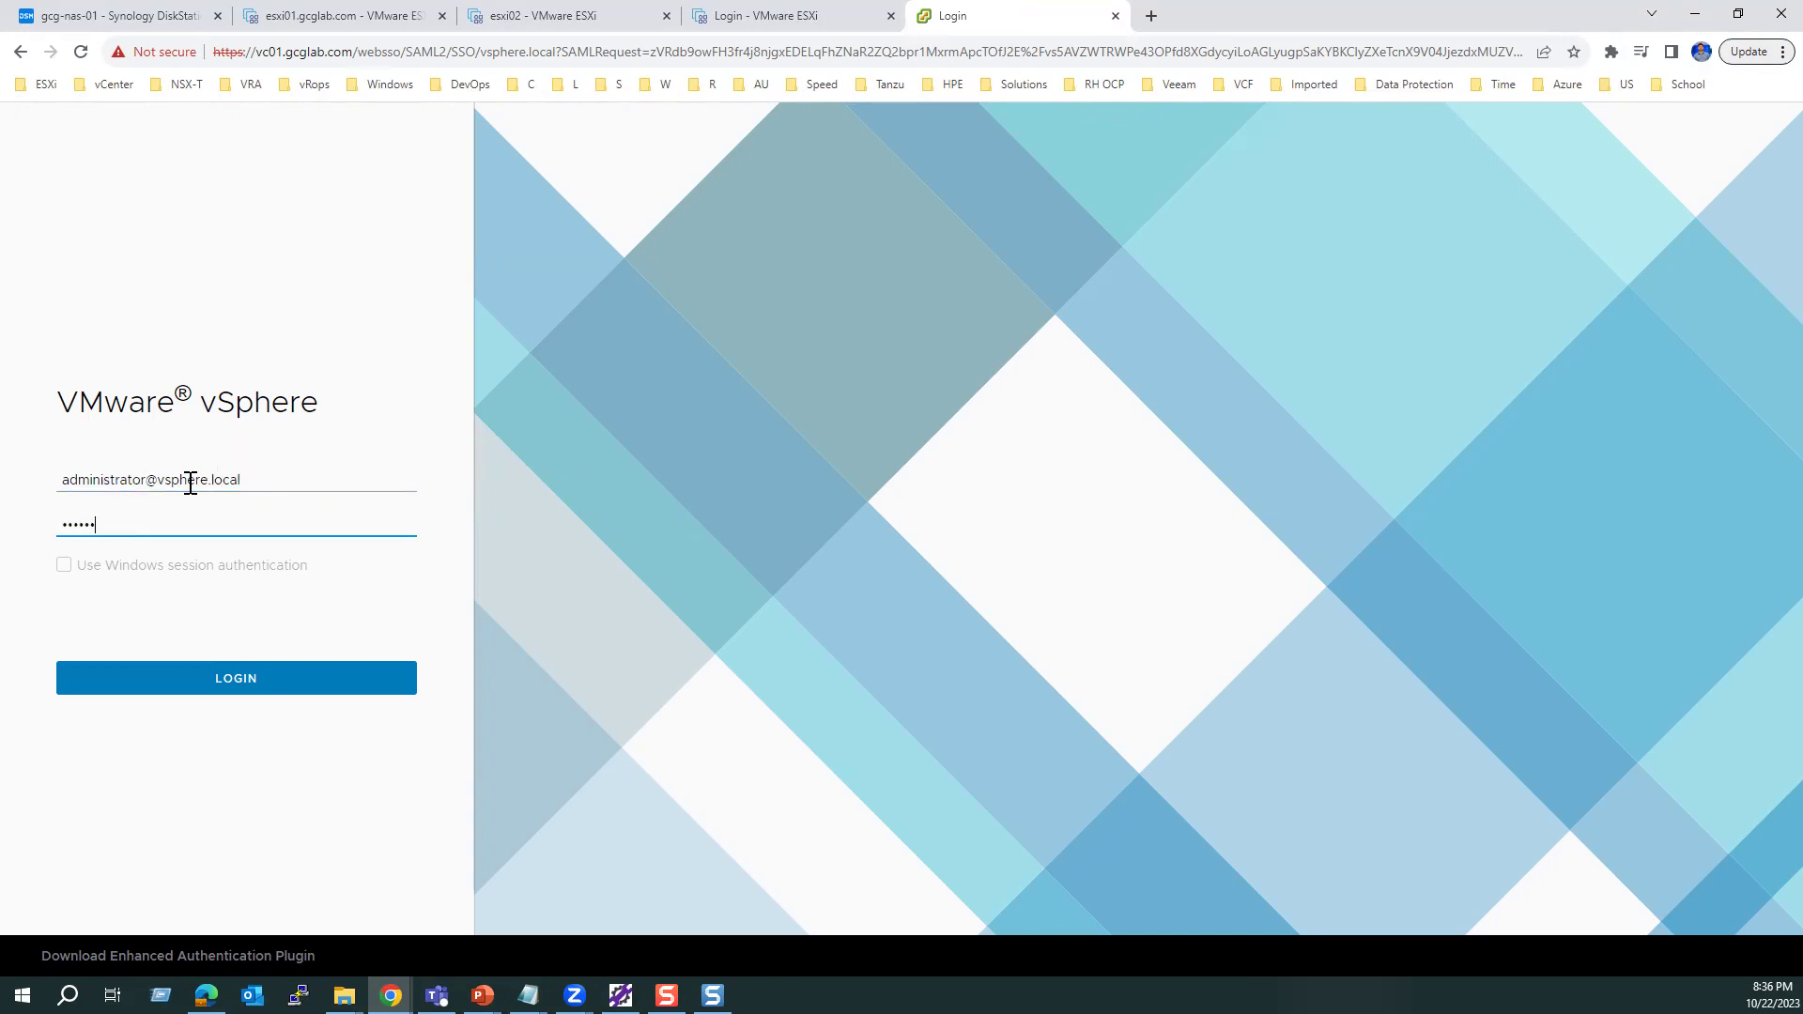
{"action": "key", "text": "Return"}
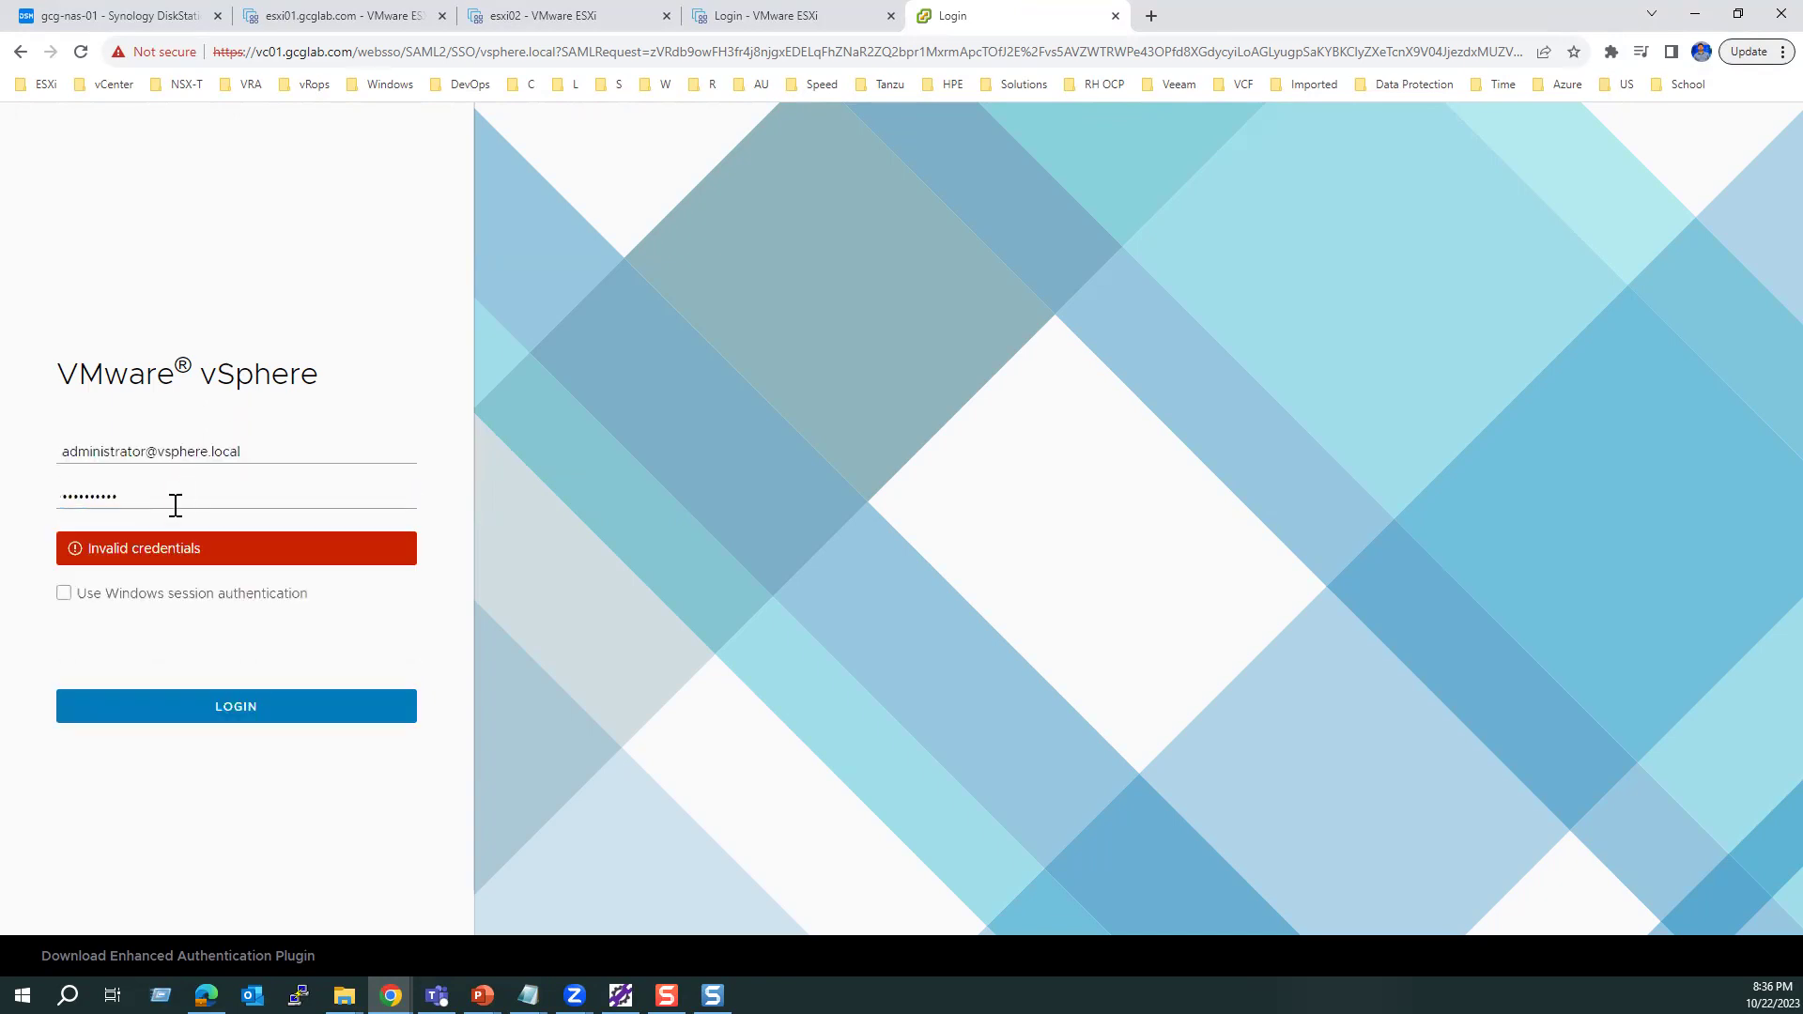
{"action": "type", "text": "V"}
{"action": "key", "text": "Return"}
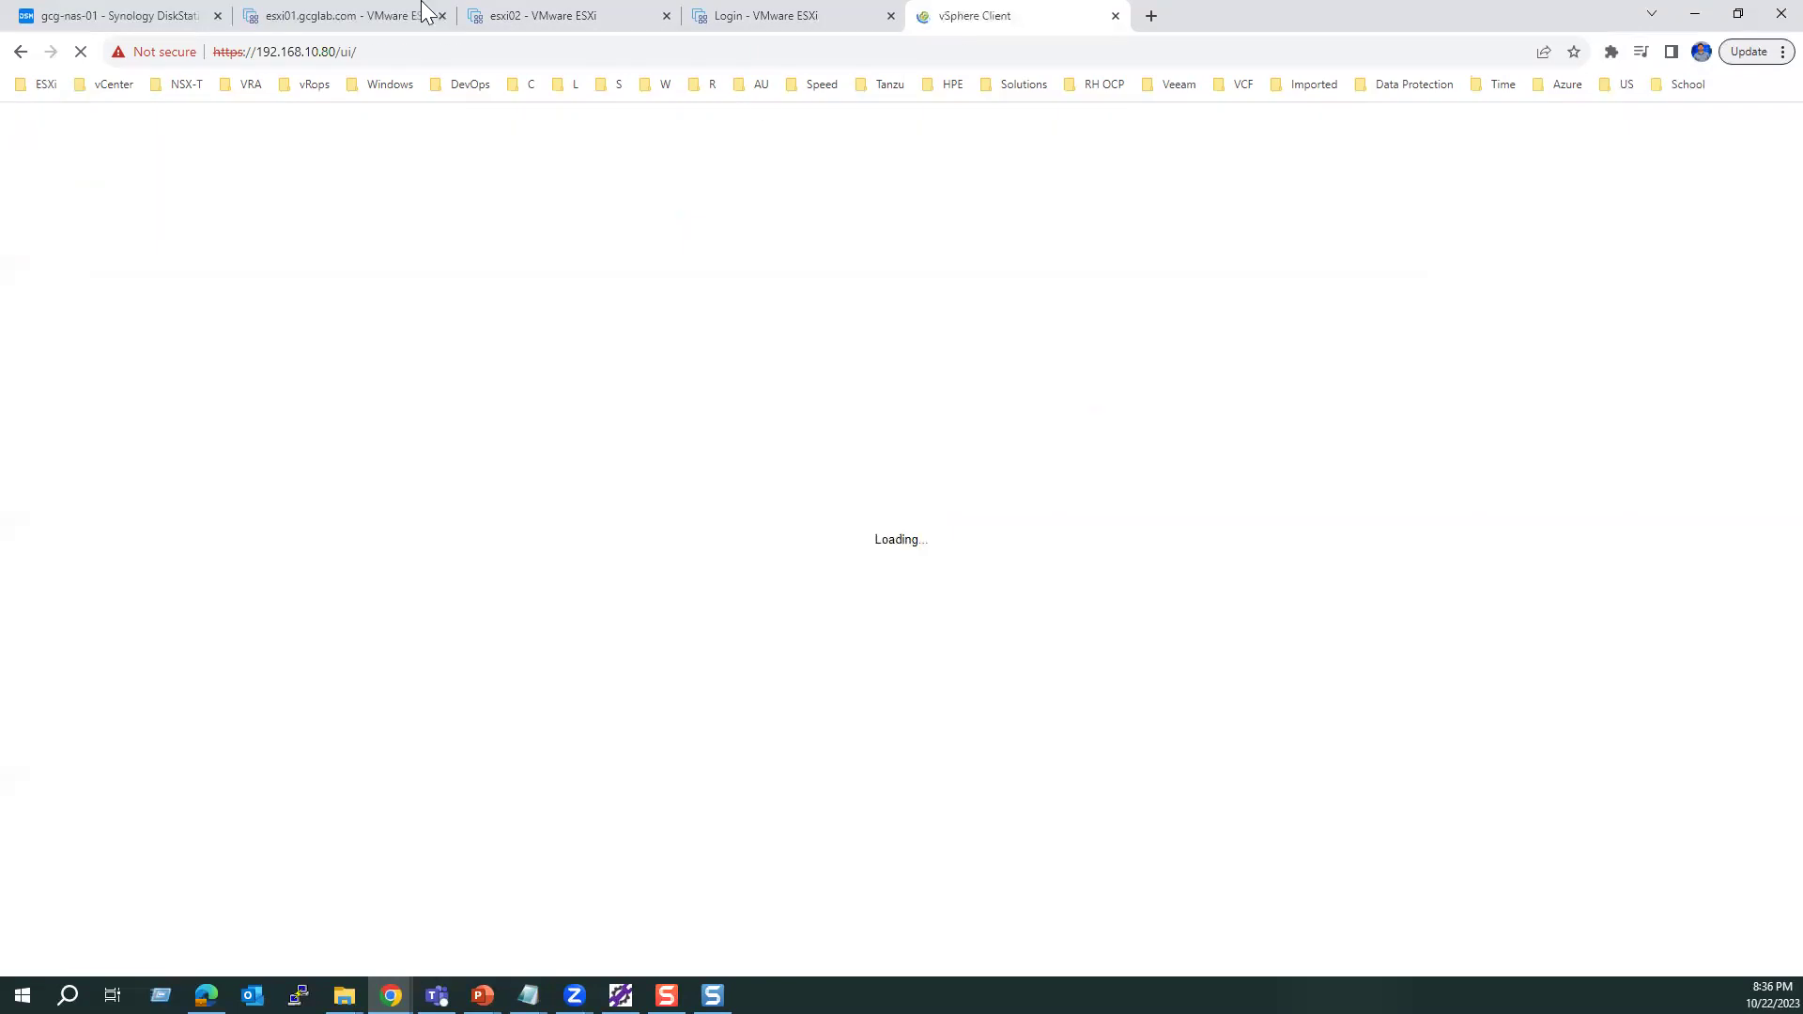
Step: Log in to the third host at 192.168.10.83 as root, then return to esxi01
{"action": "left_click", "coordinate": [423, 8]}
{"action": "left_click", "coordinate": [551, 8]}
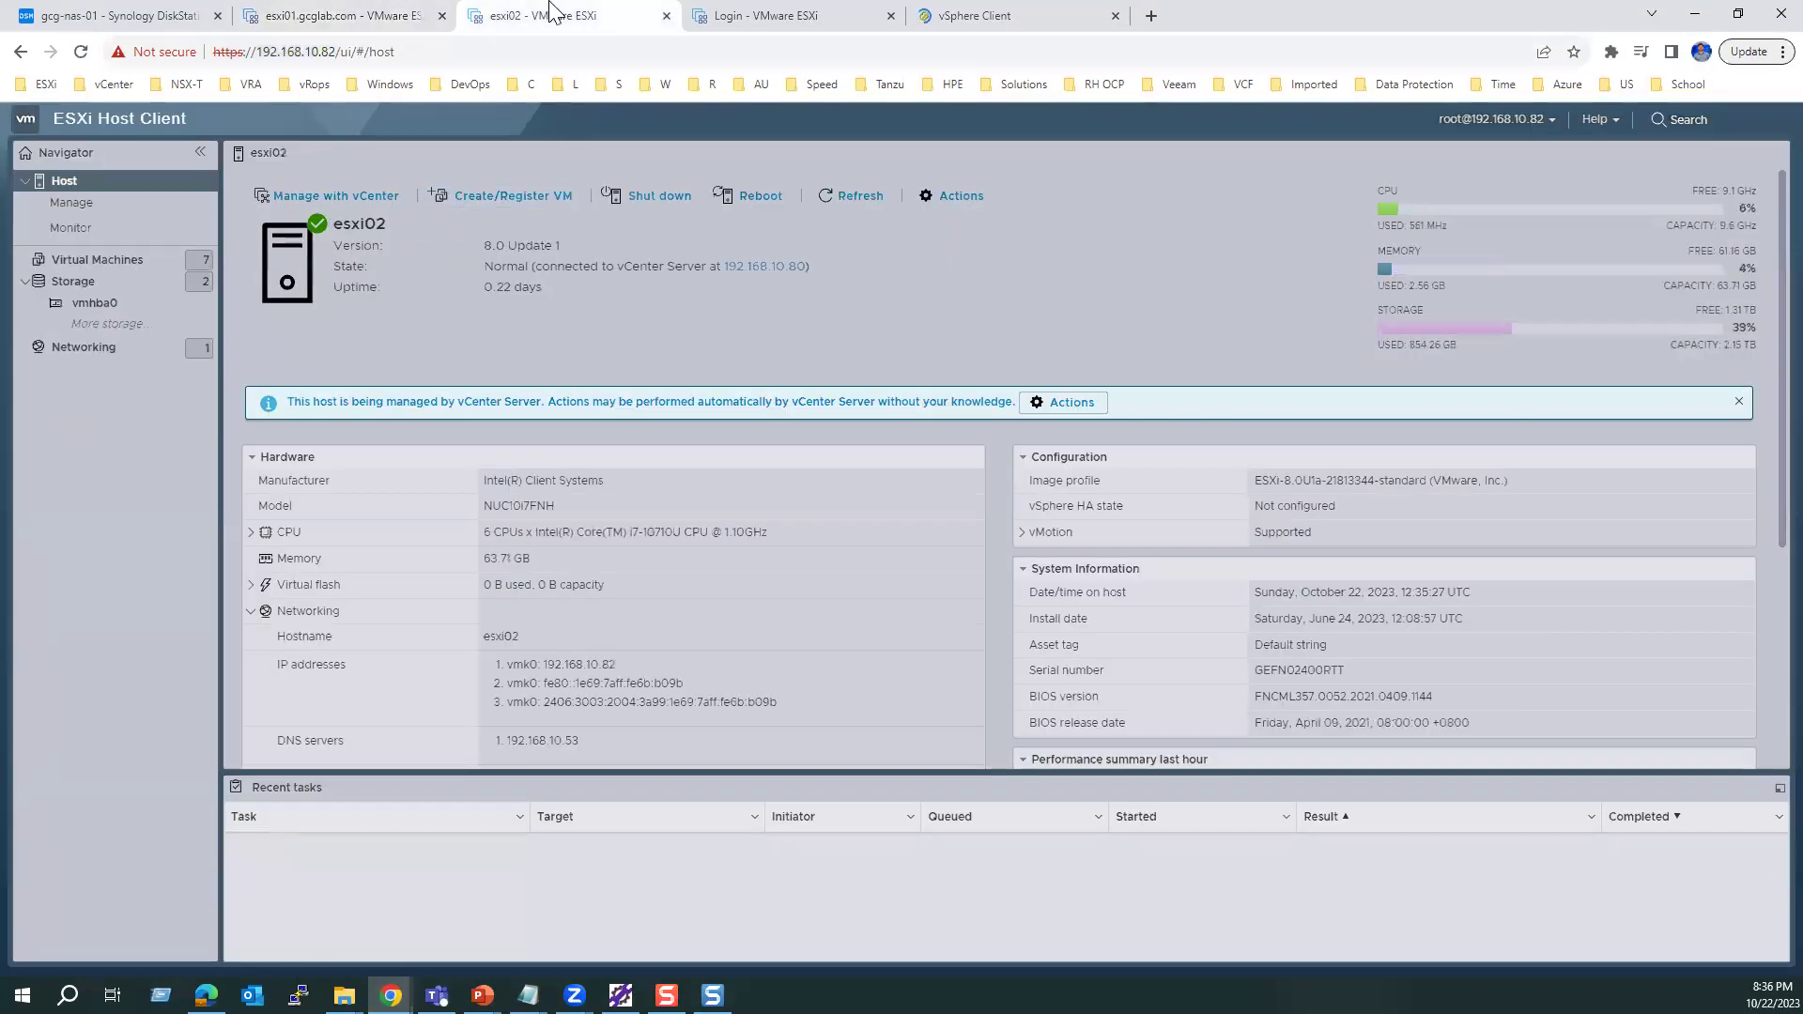
{"action": "left_click", "coordinate": [748, 17]}
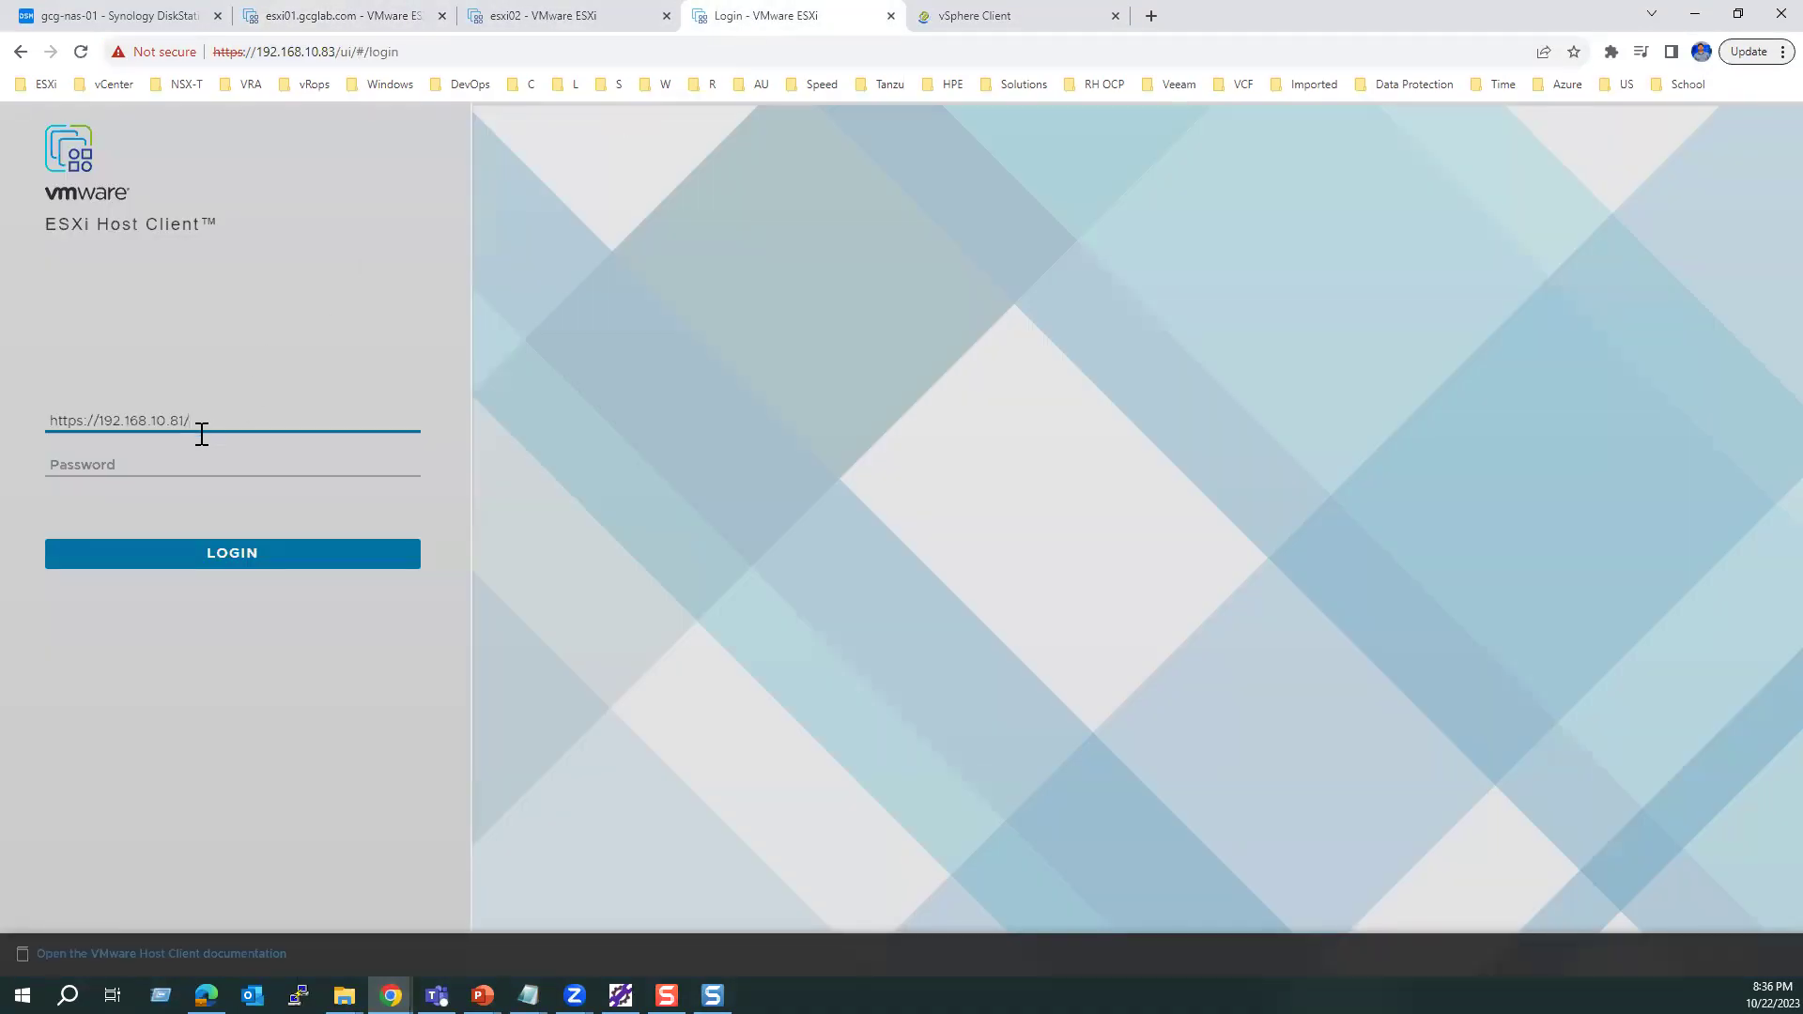
{"action": "left_click_drag", "start_coordinate": [212, 421], "coordinate": [49, 421]}
{"action": "type", "text": "root"}
{"action": "key", "text": "Tab"}
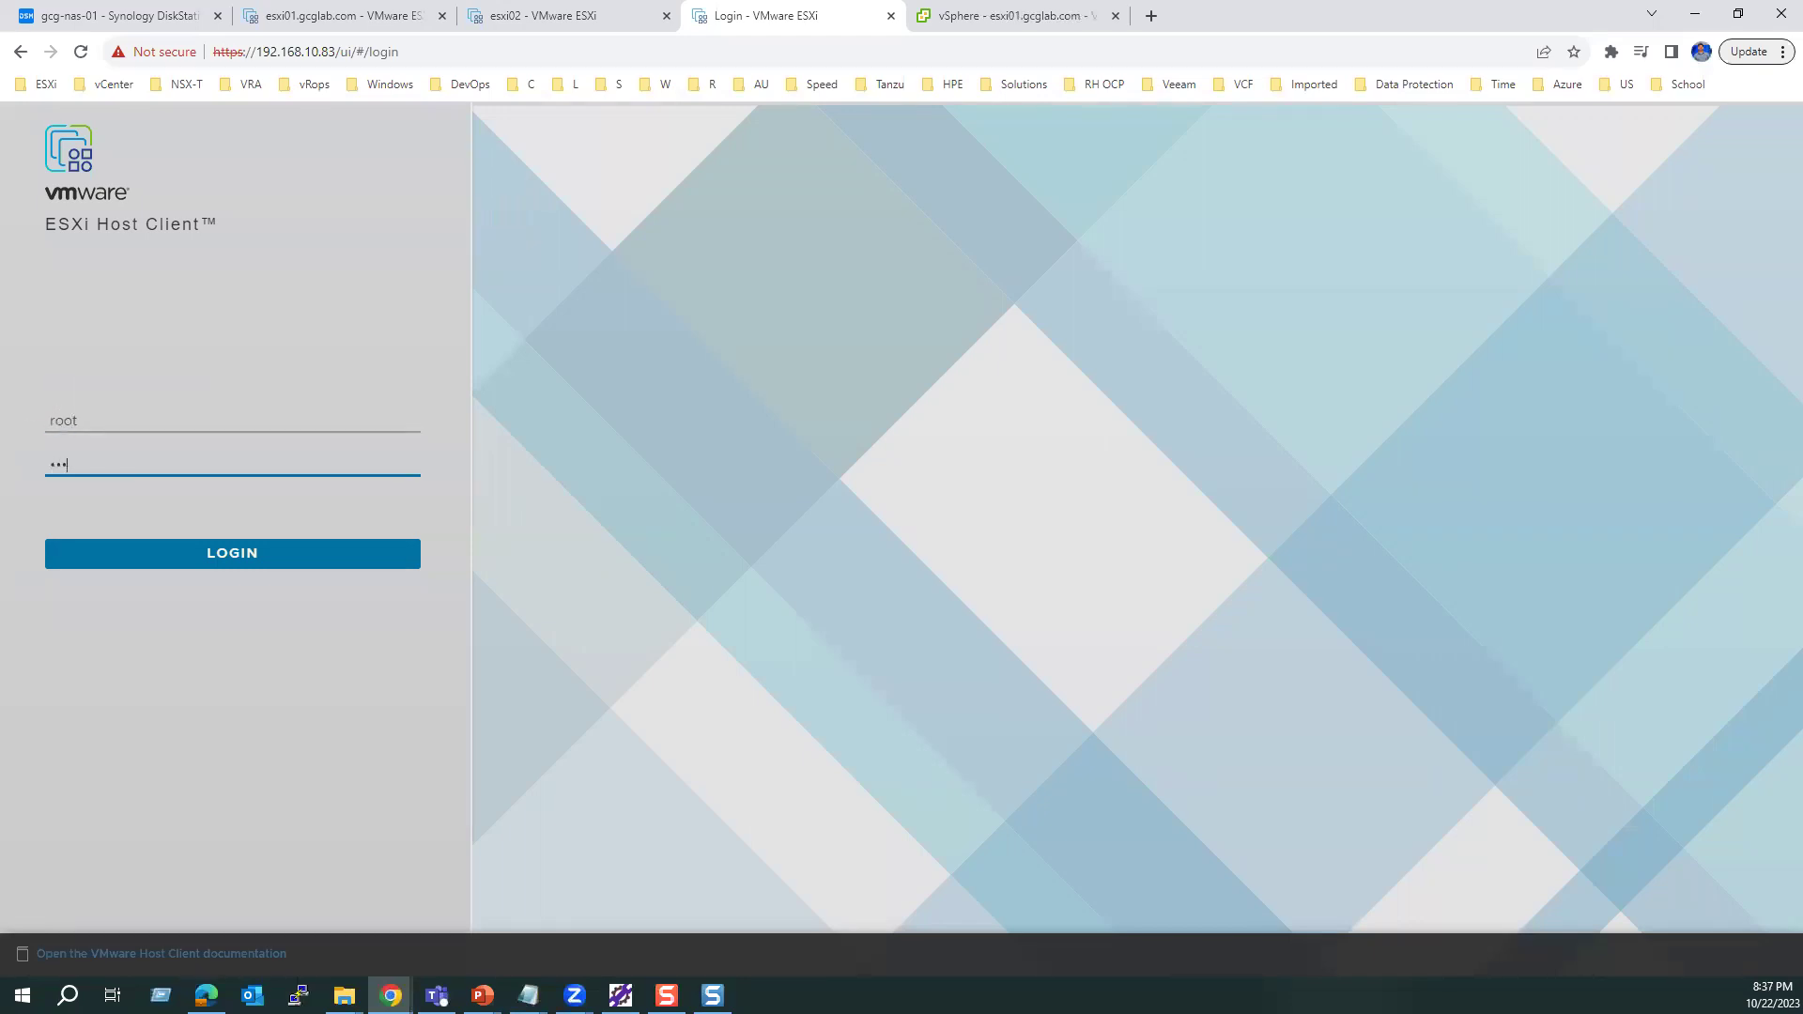
{"action": "key", "text": "Return"}
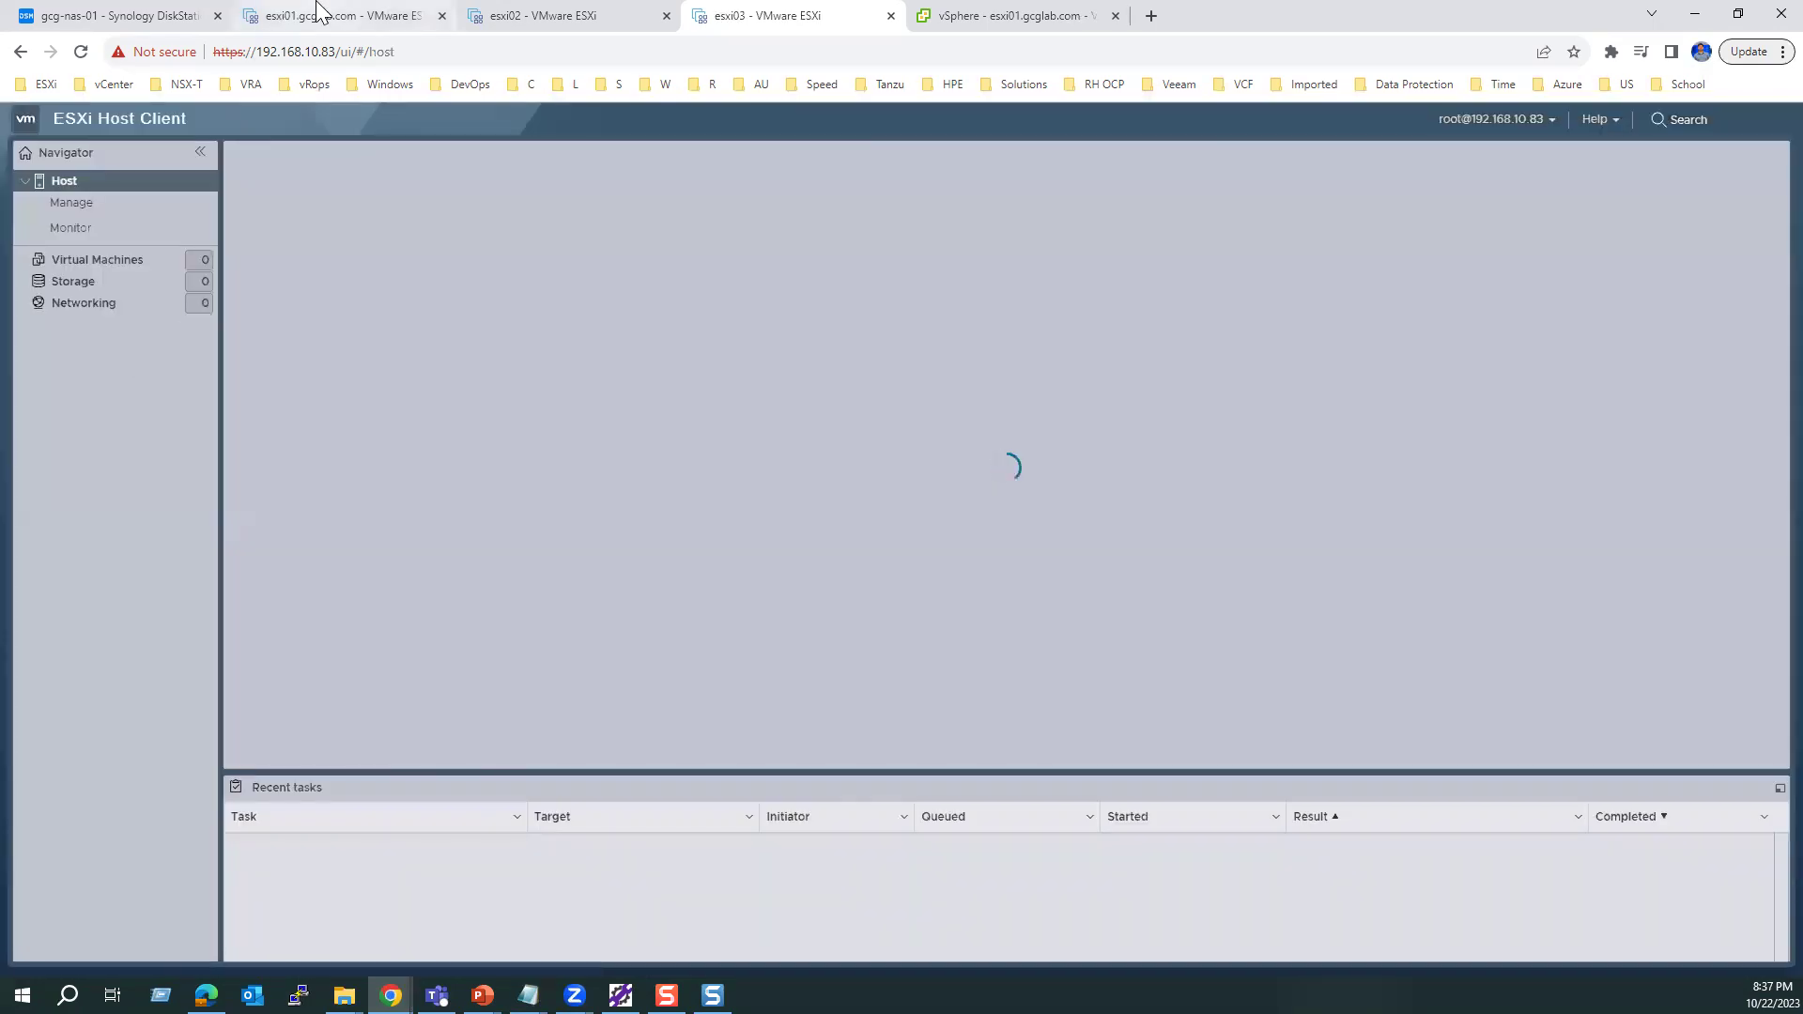
{"action": "left_click", "coordinate": [320, 13]}
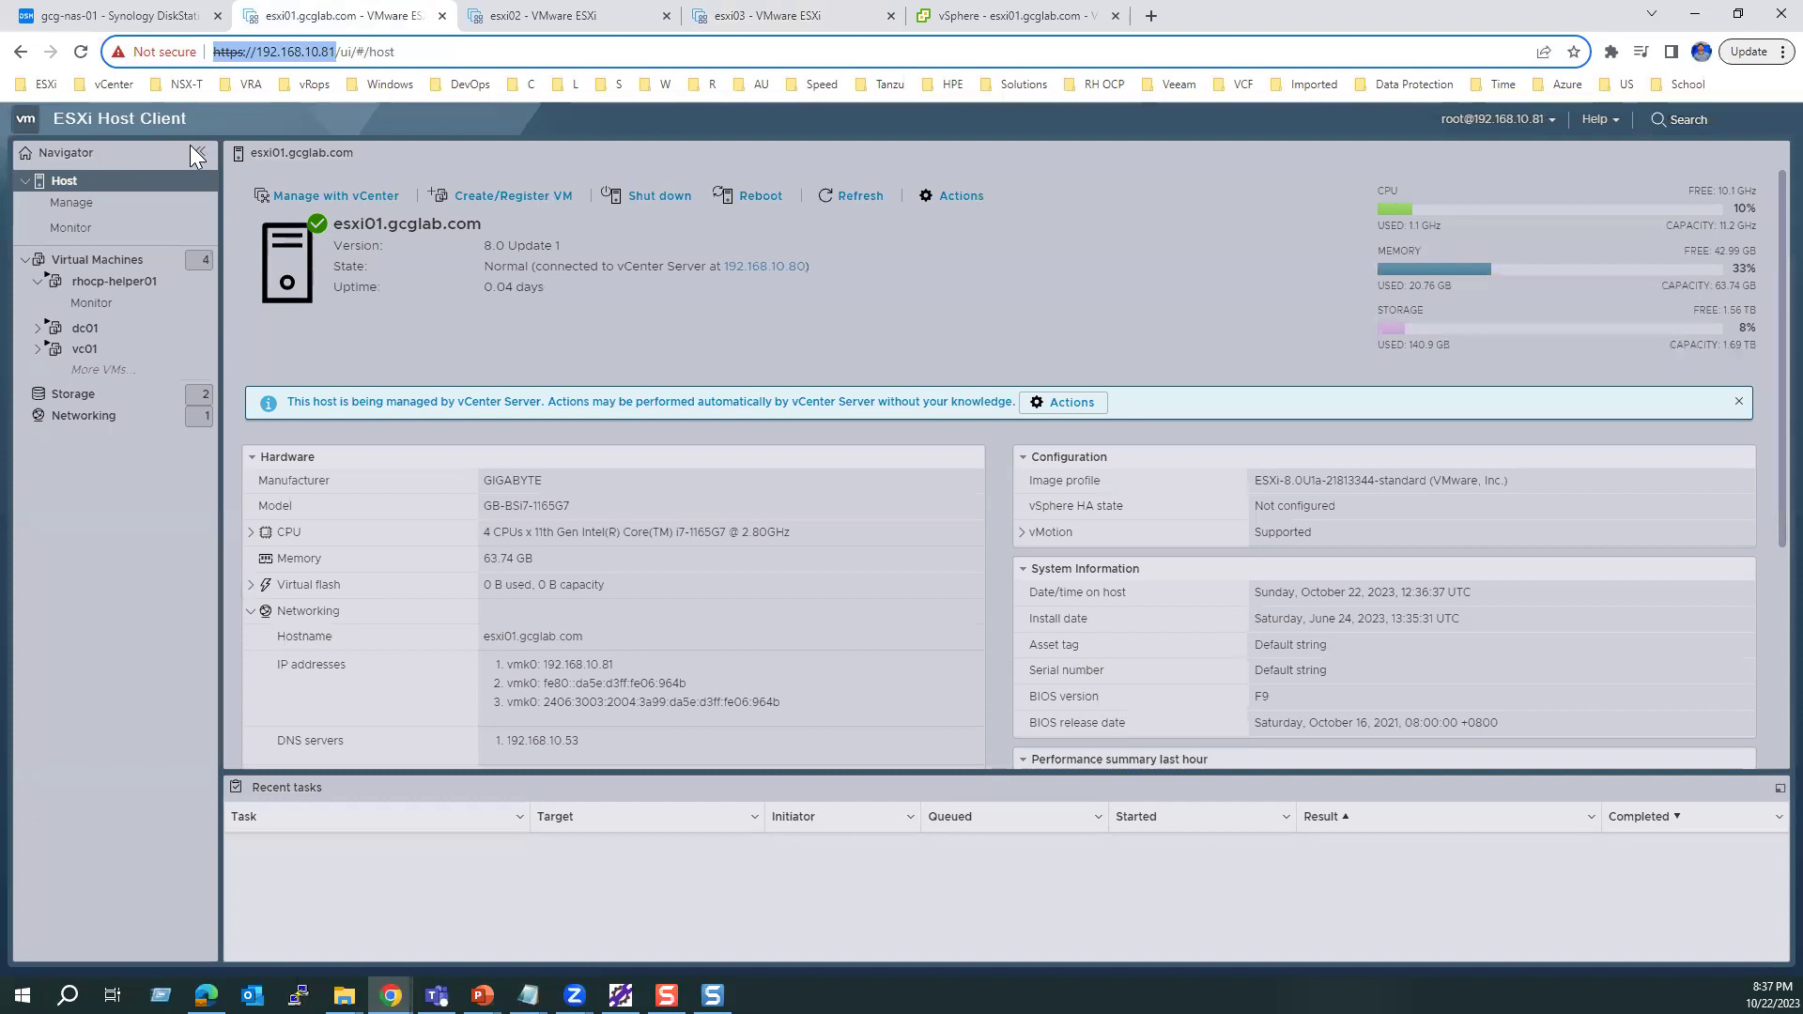
Step: Browse esxi01's storage tabs and settle on the Adapters list
{"action": "left_click", "coordinate": [66, 400]}
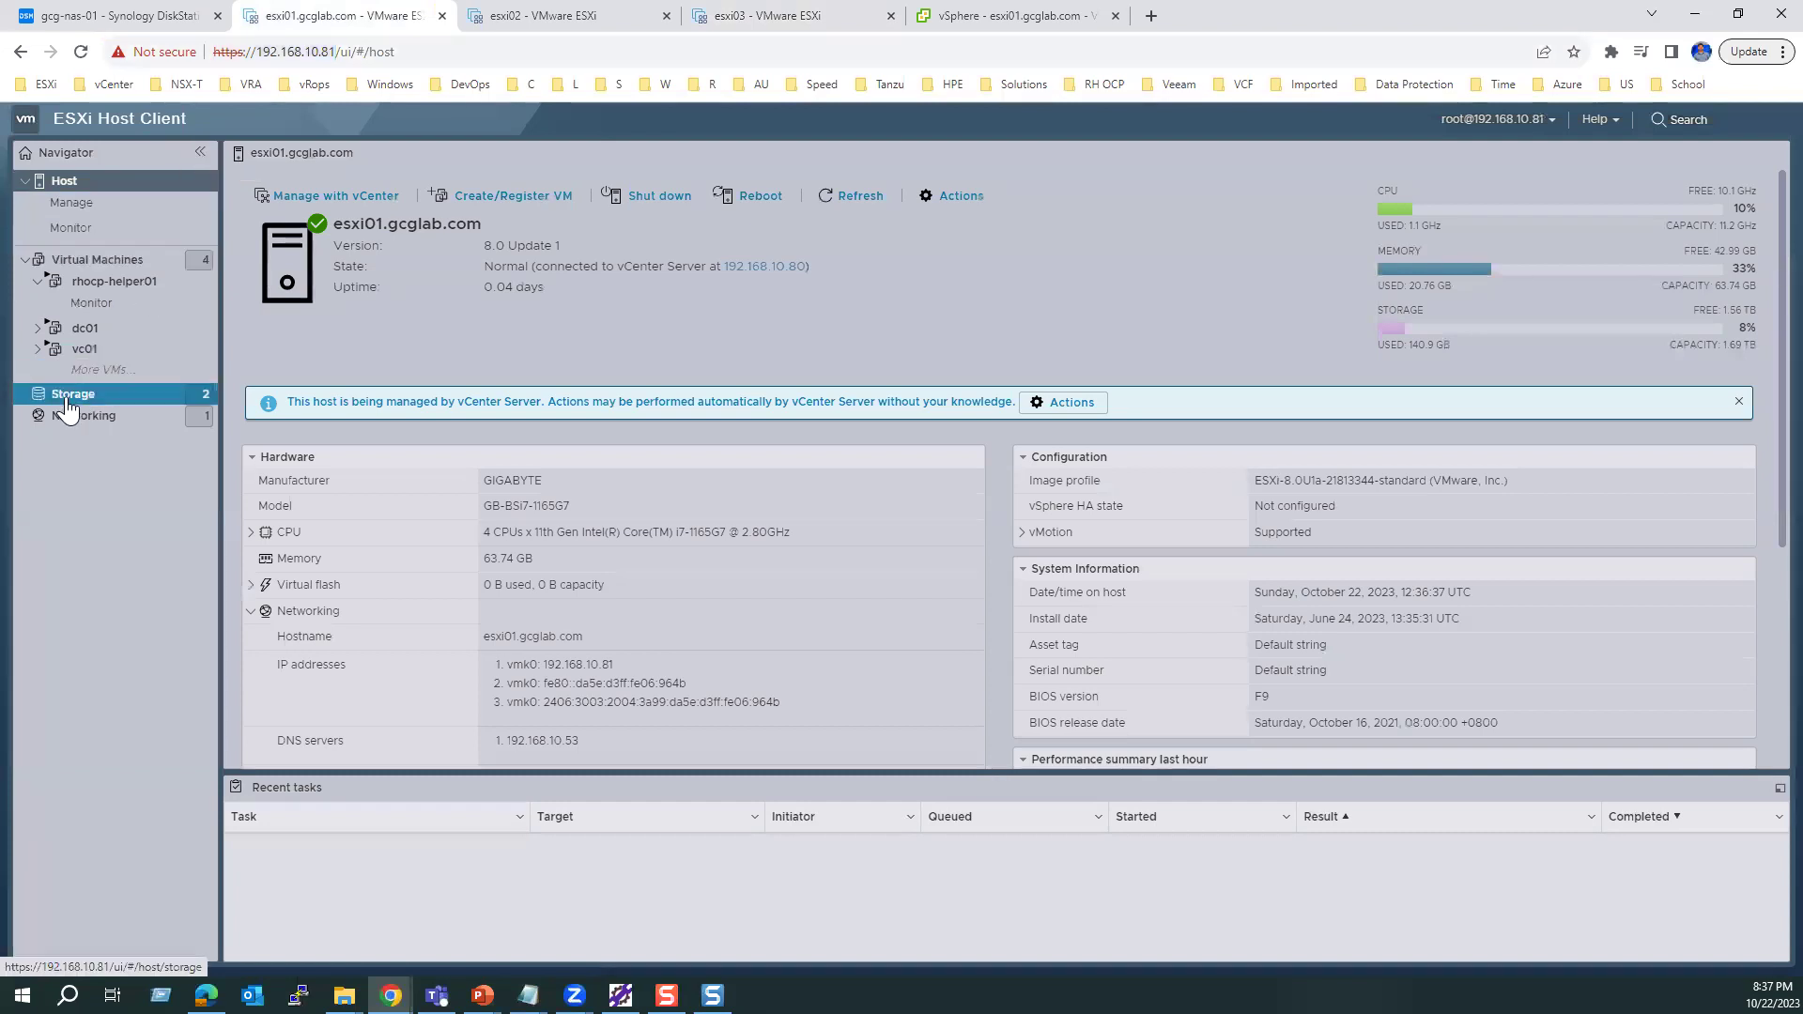
{"action": "left_click", "coordinate": [260, 178]}
{"action": "left_click", "coordinate": [335, 179]}
{"action": "left_click", "coordinate": [401, 178]}
{"action": "left_click", "coordinate": [495, 178]}
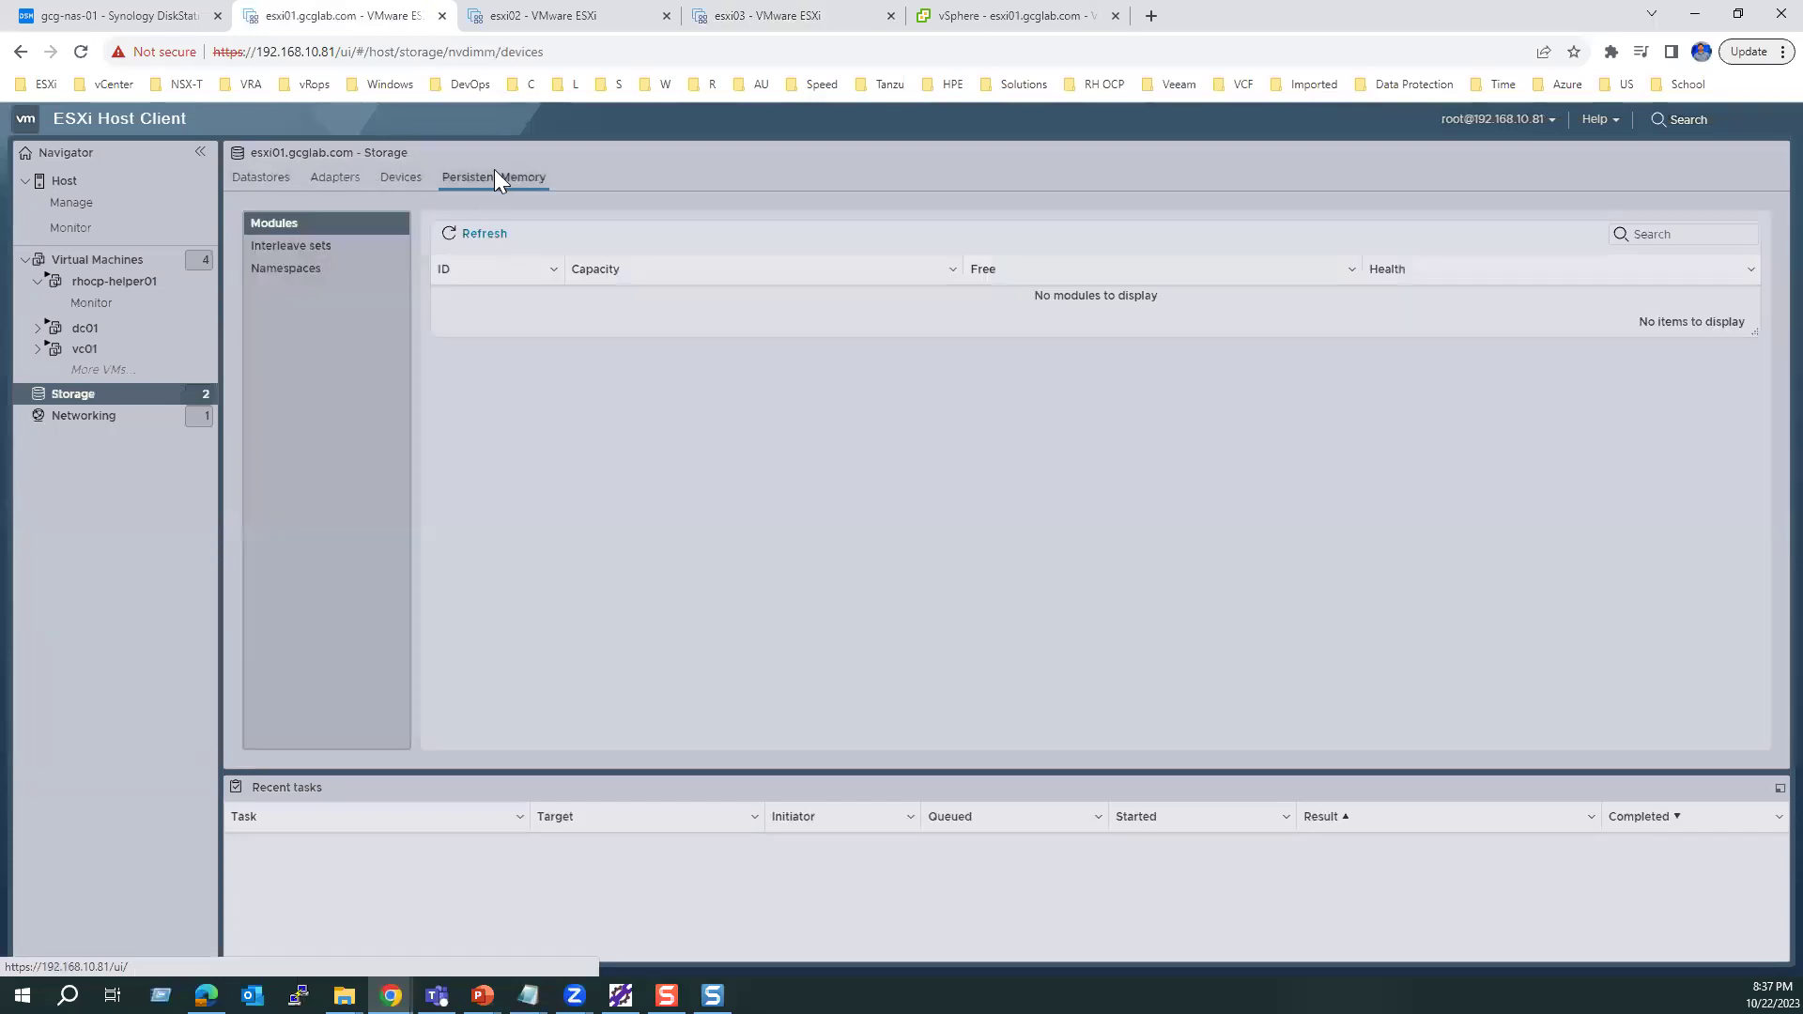
{"action": "left_click", "coordinate": [320, 188]}
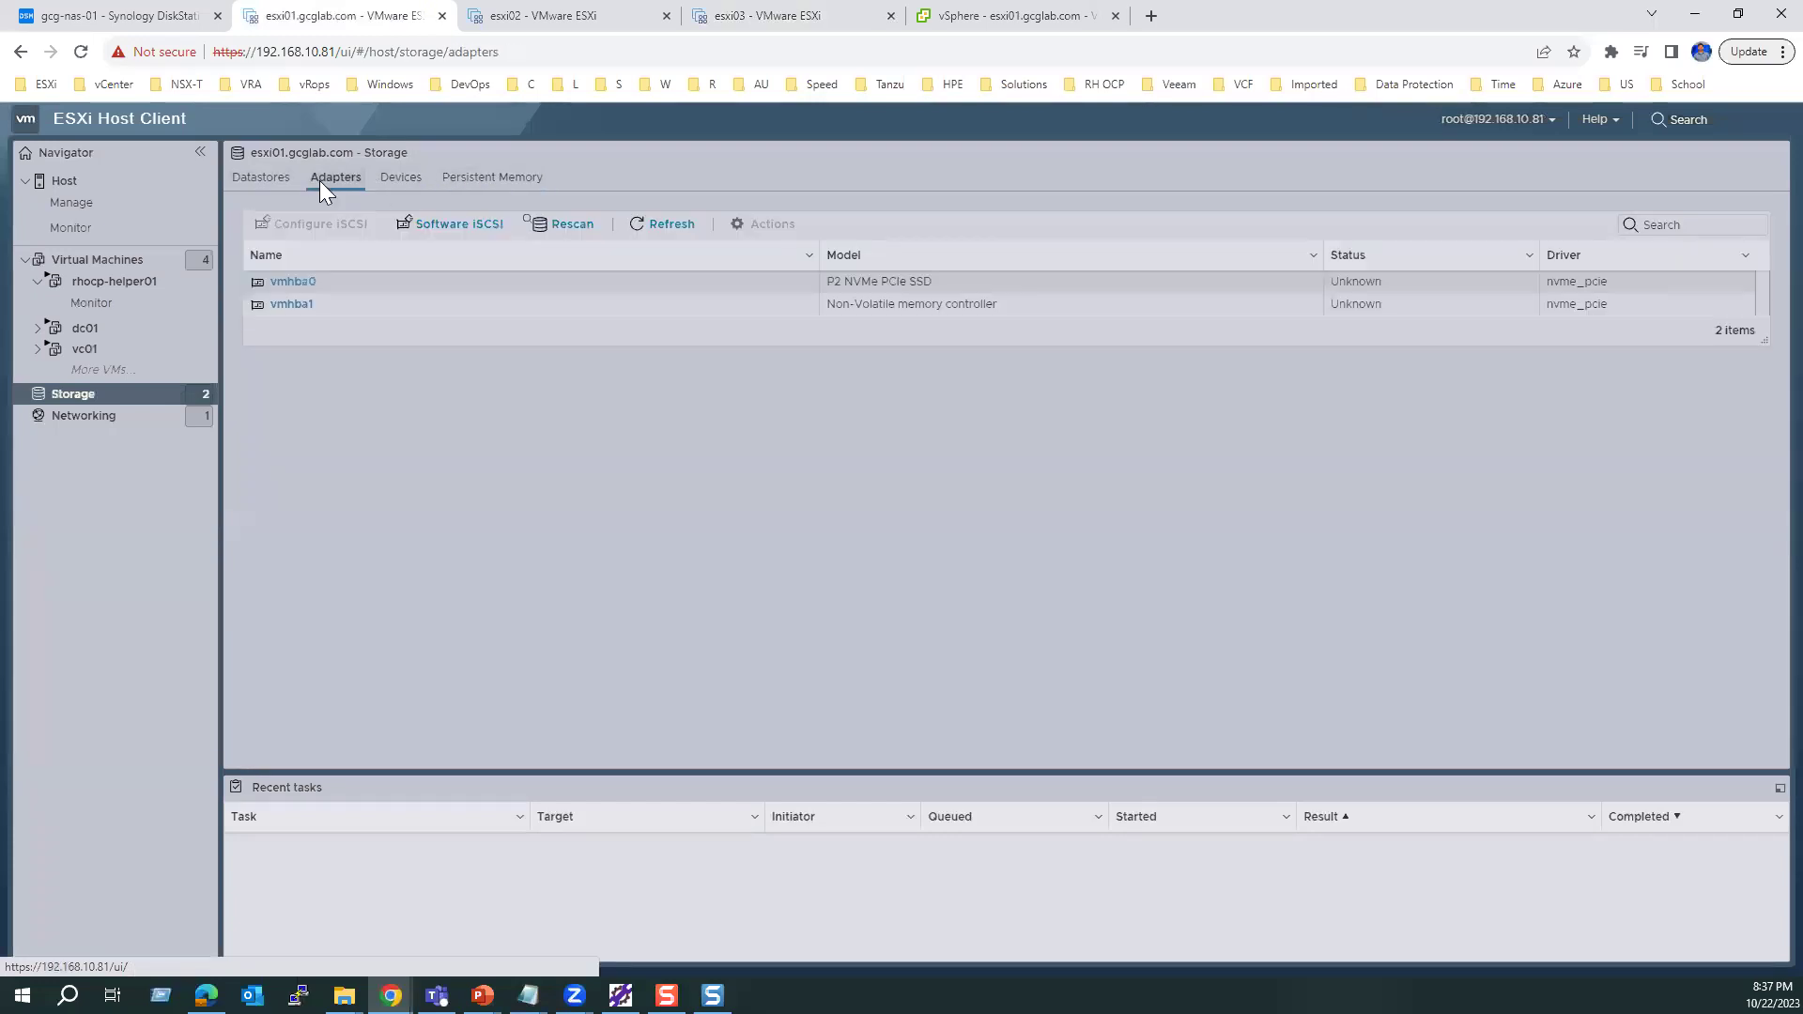
Step: Enable software iSCSI on esxi01, save, and refresh to confirm vmhba64 is Online
{"action": "left_click", "coordinate": [442, 235]}
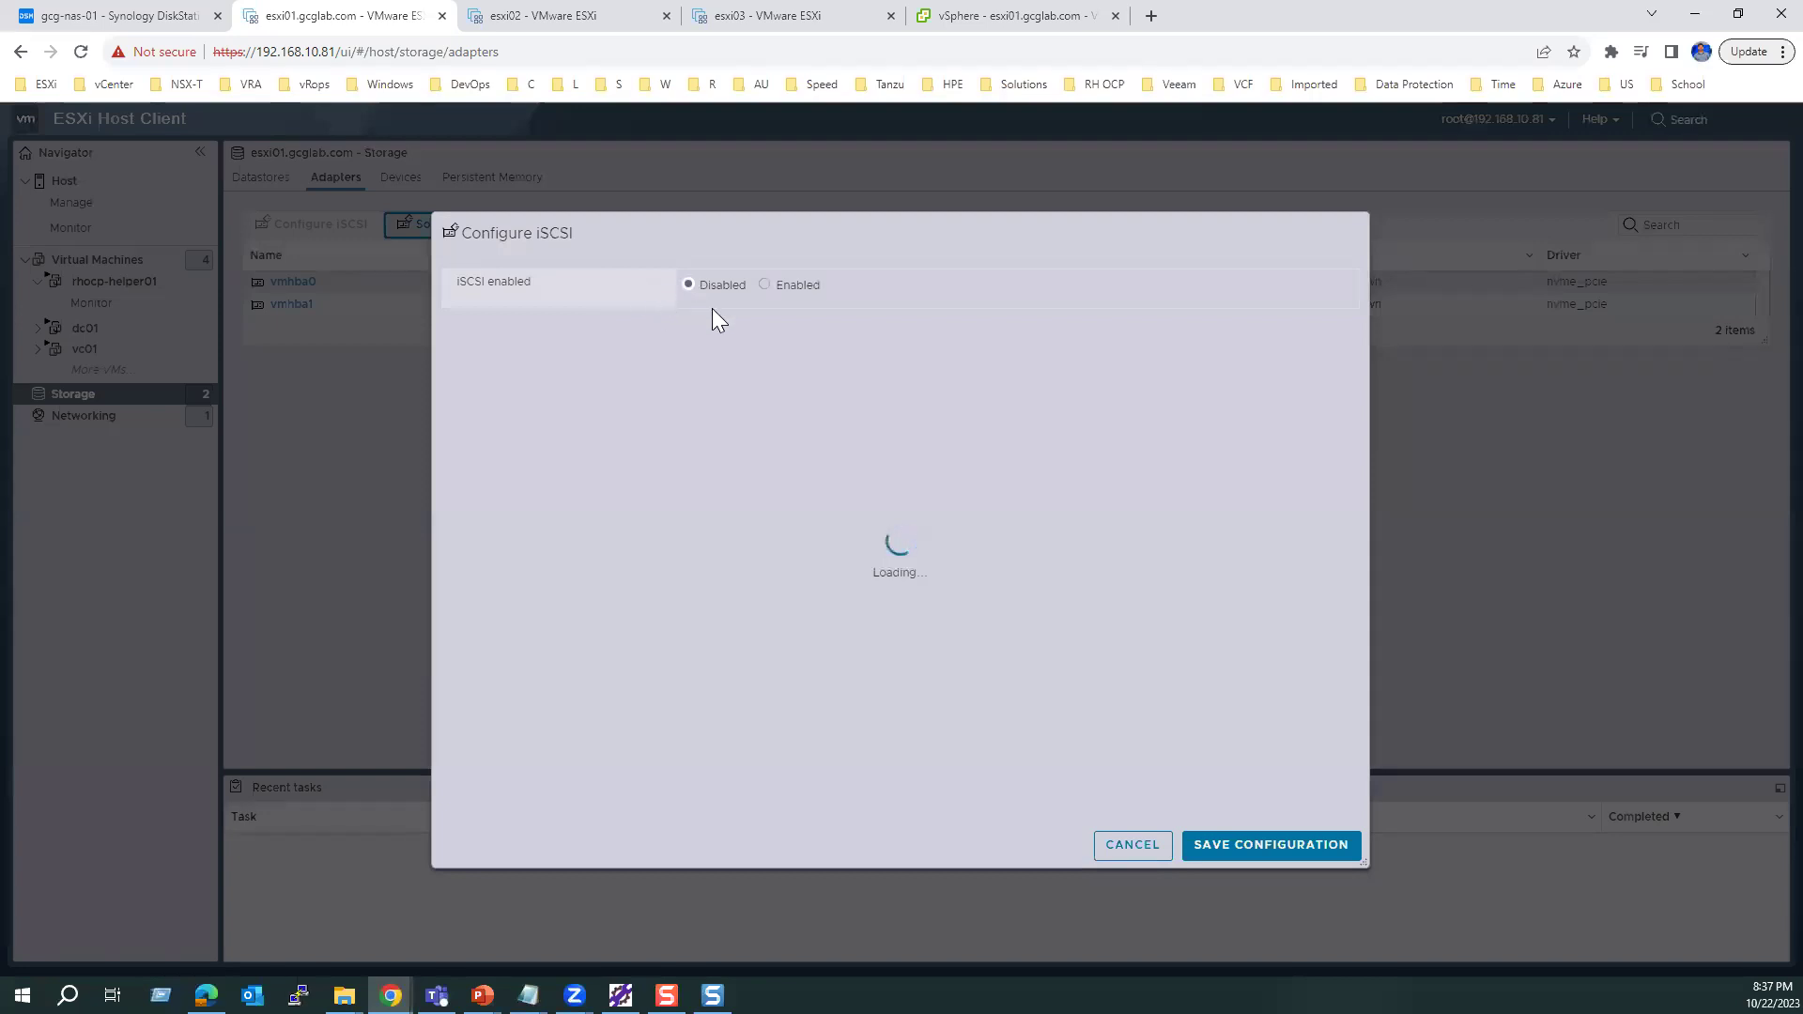
{"action": "left_click", "coordinate": [764, 285]}
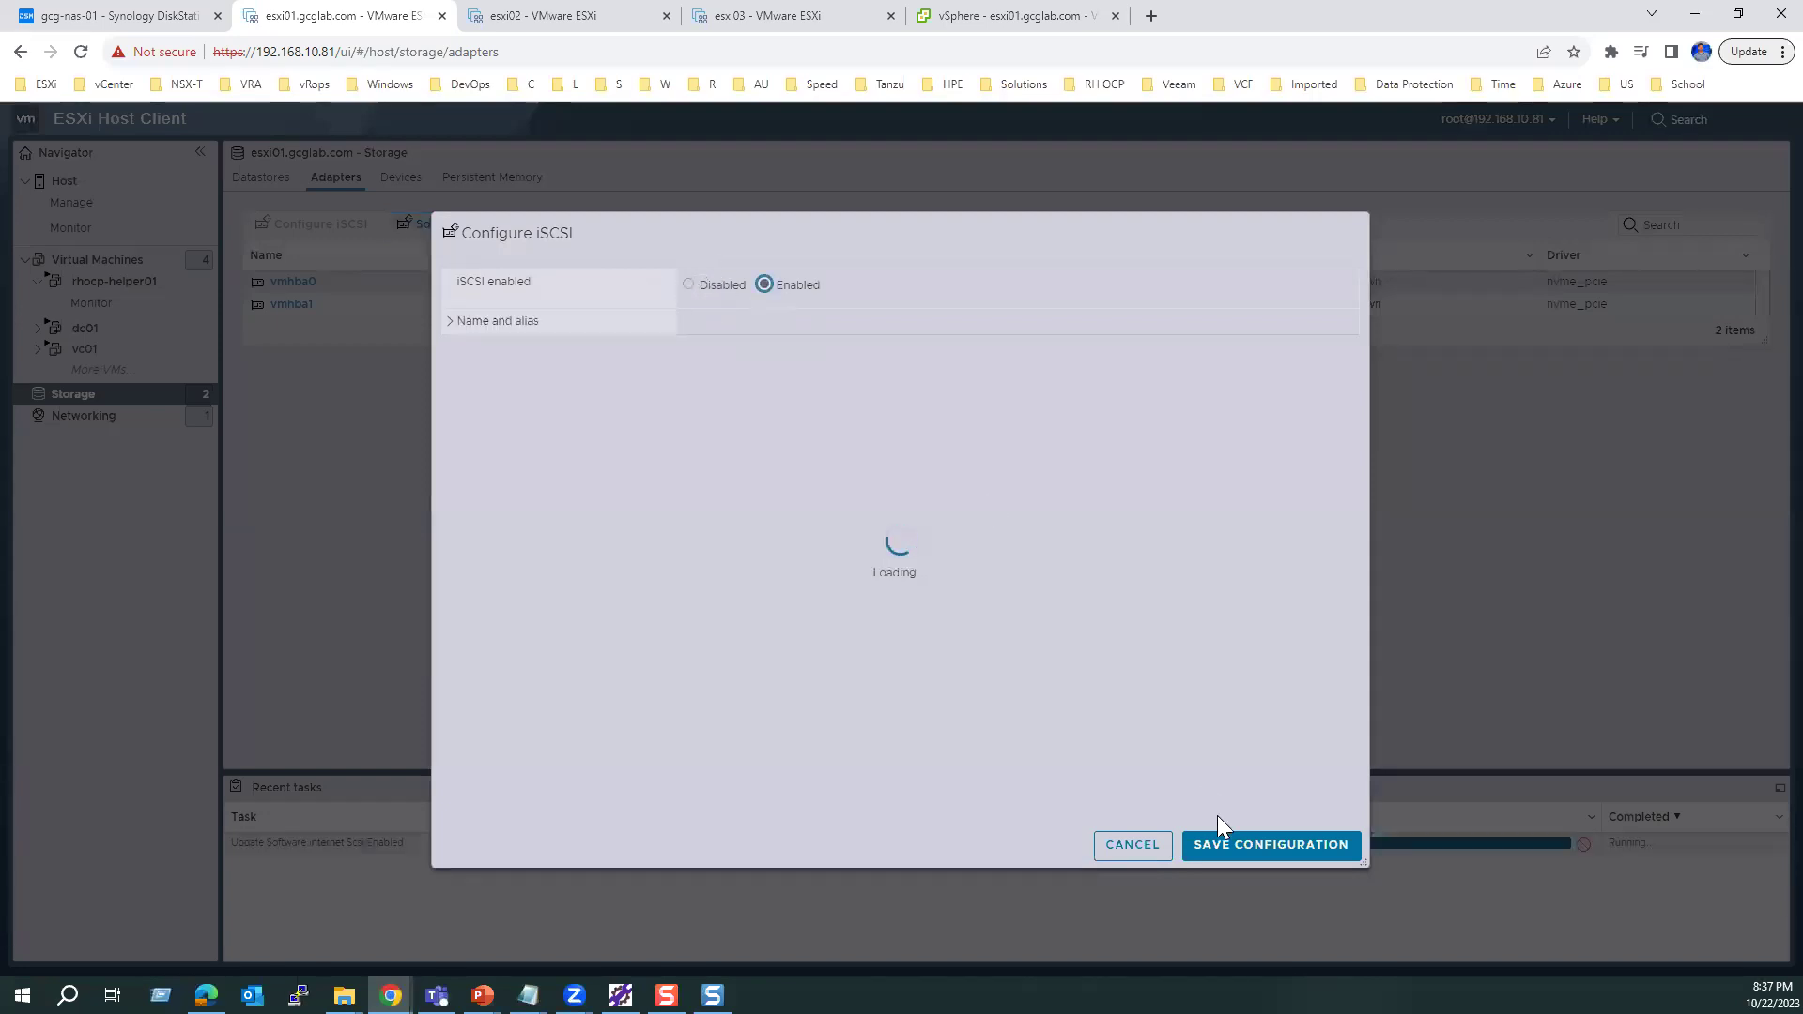
{"action": "left_click", "coordinate": [1291, 857]}
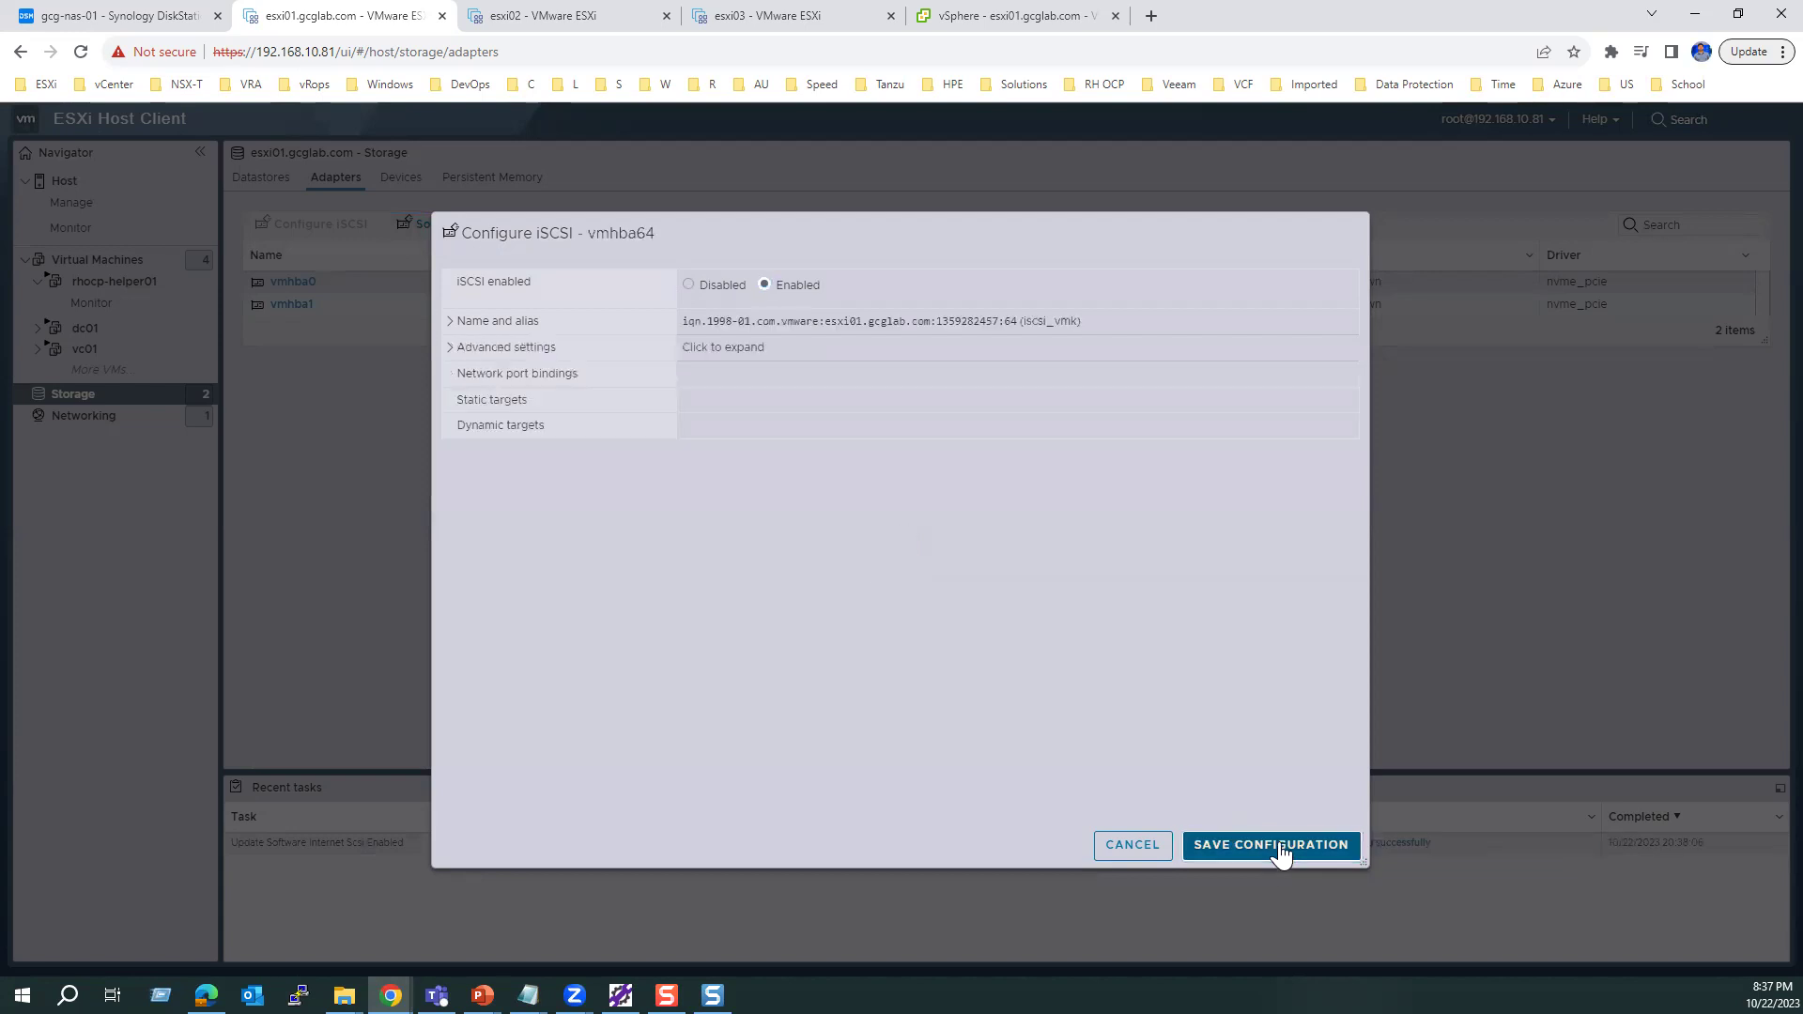
{"action": "left_click", "coordinate": [1264, 813]}
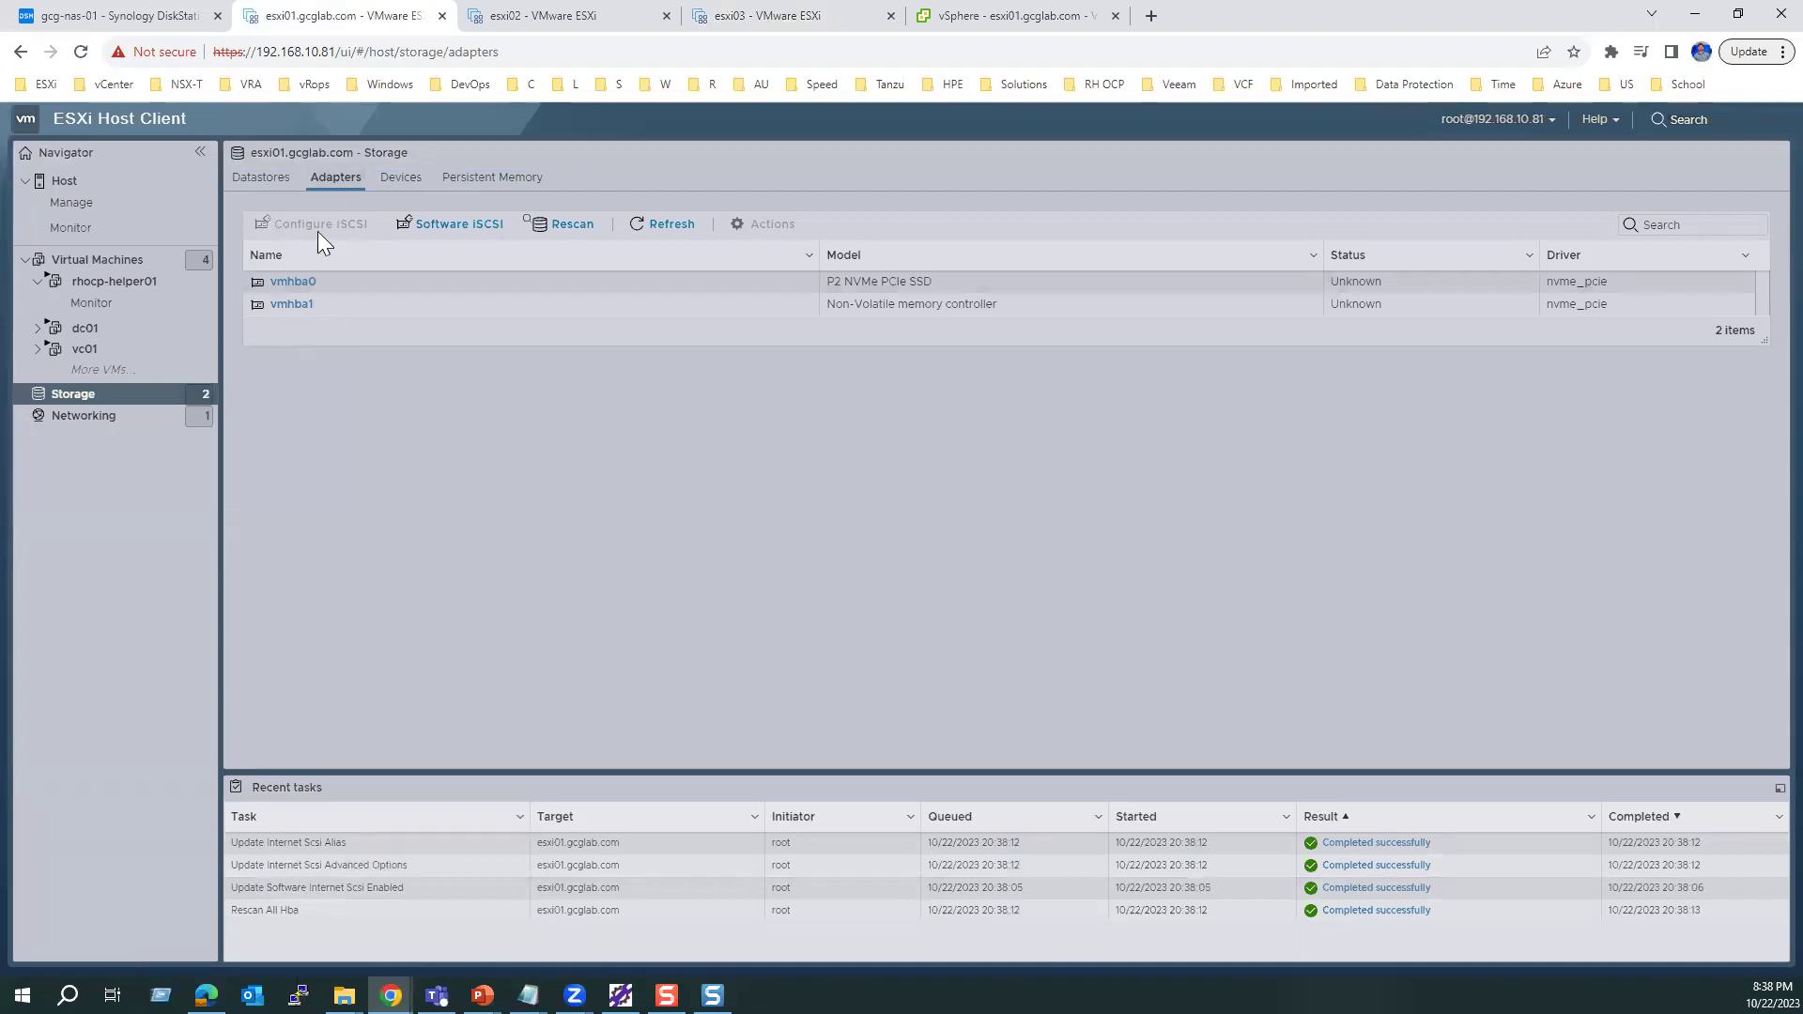
{"action": "left_click", "coordinate": [83, 53]}
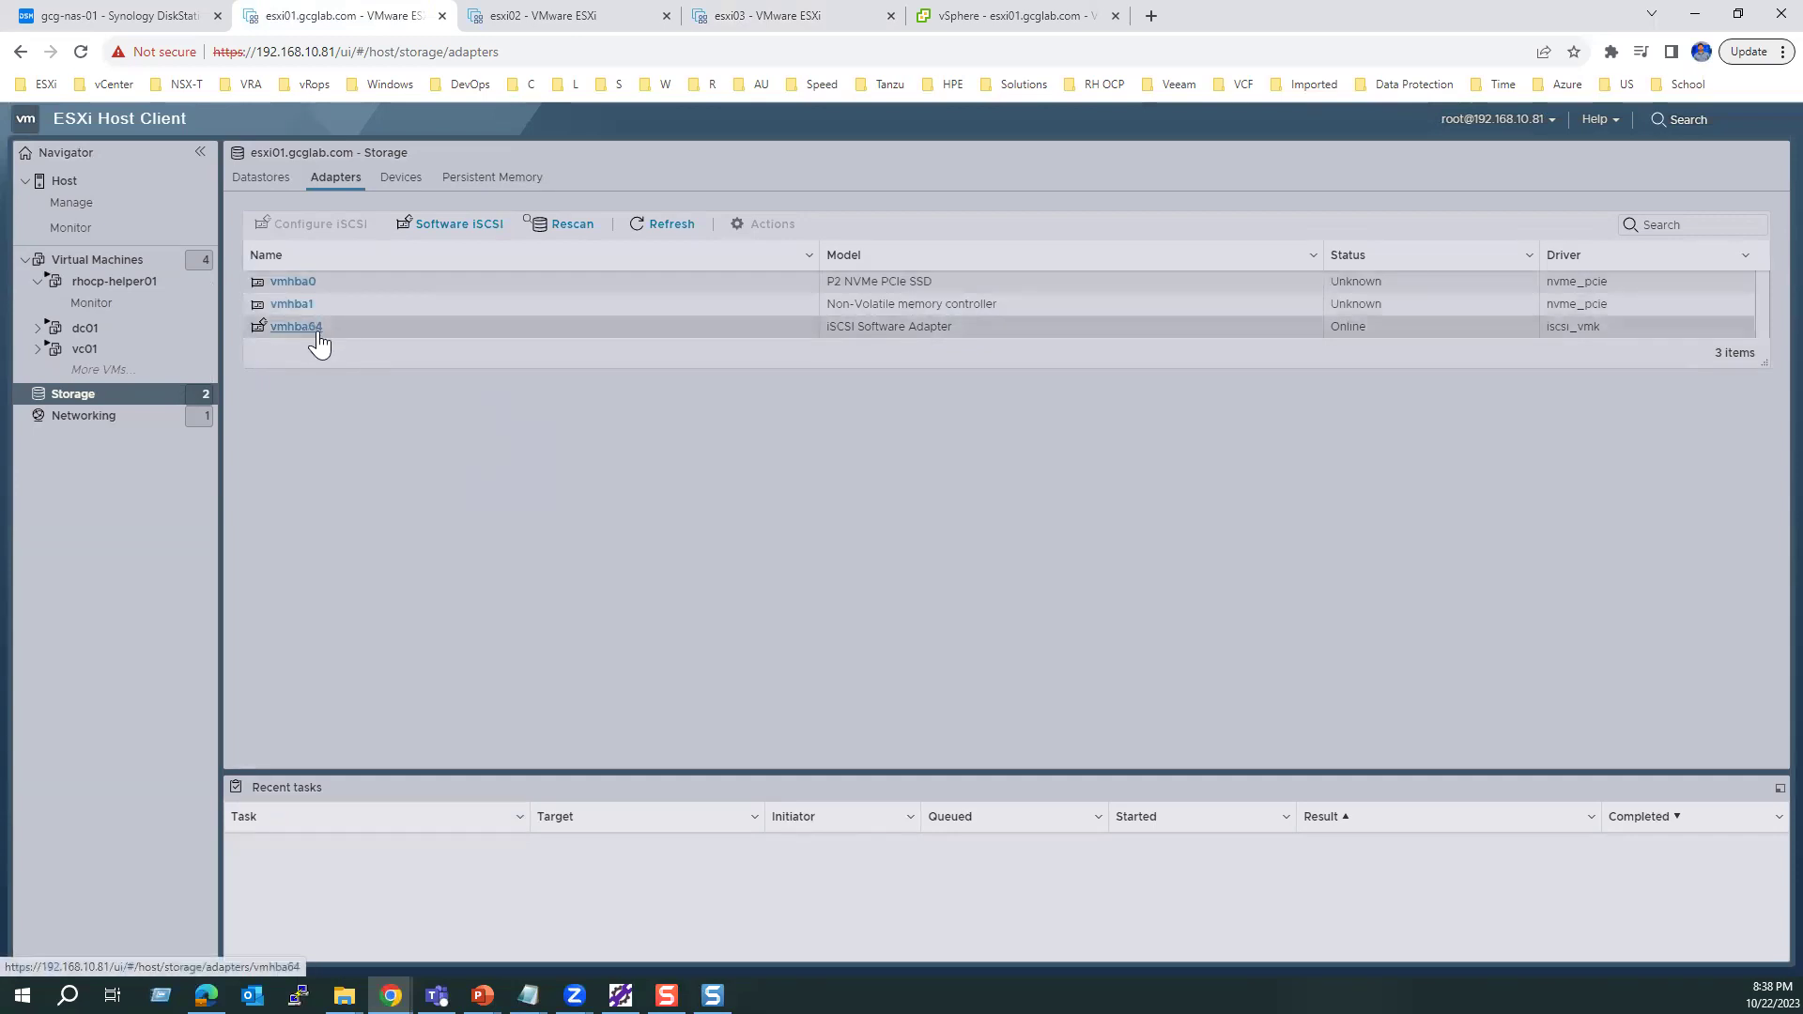
{"action": "left_click", "coordinate": [824, 335]}
{"action": "left_click_drag", "start_coordinate": [824, 340], "coordinate": [966, 337]}
{"action": "left_click", "coordinate": [928, 531]}
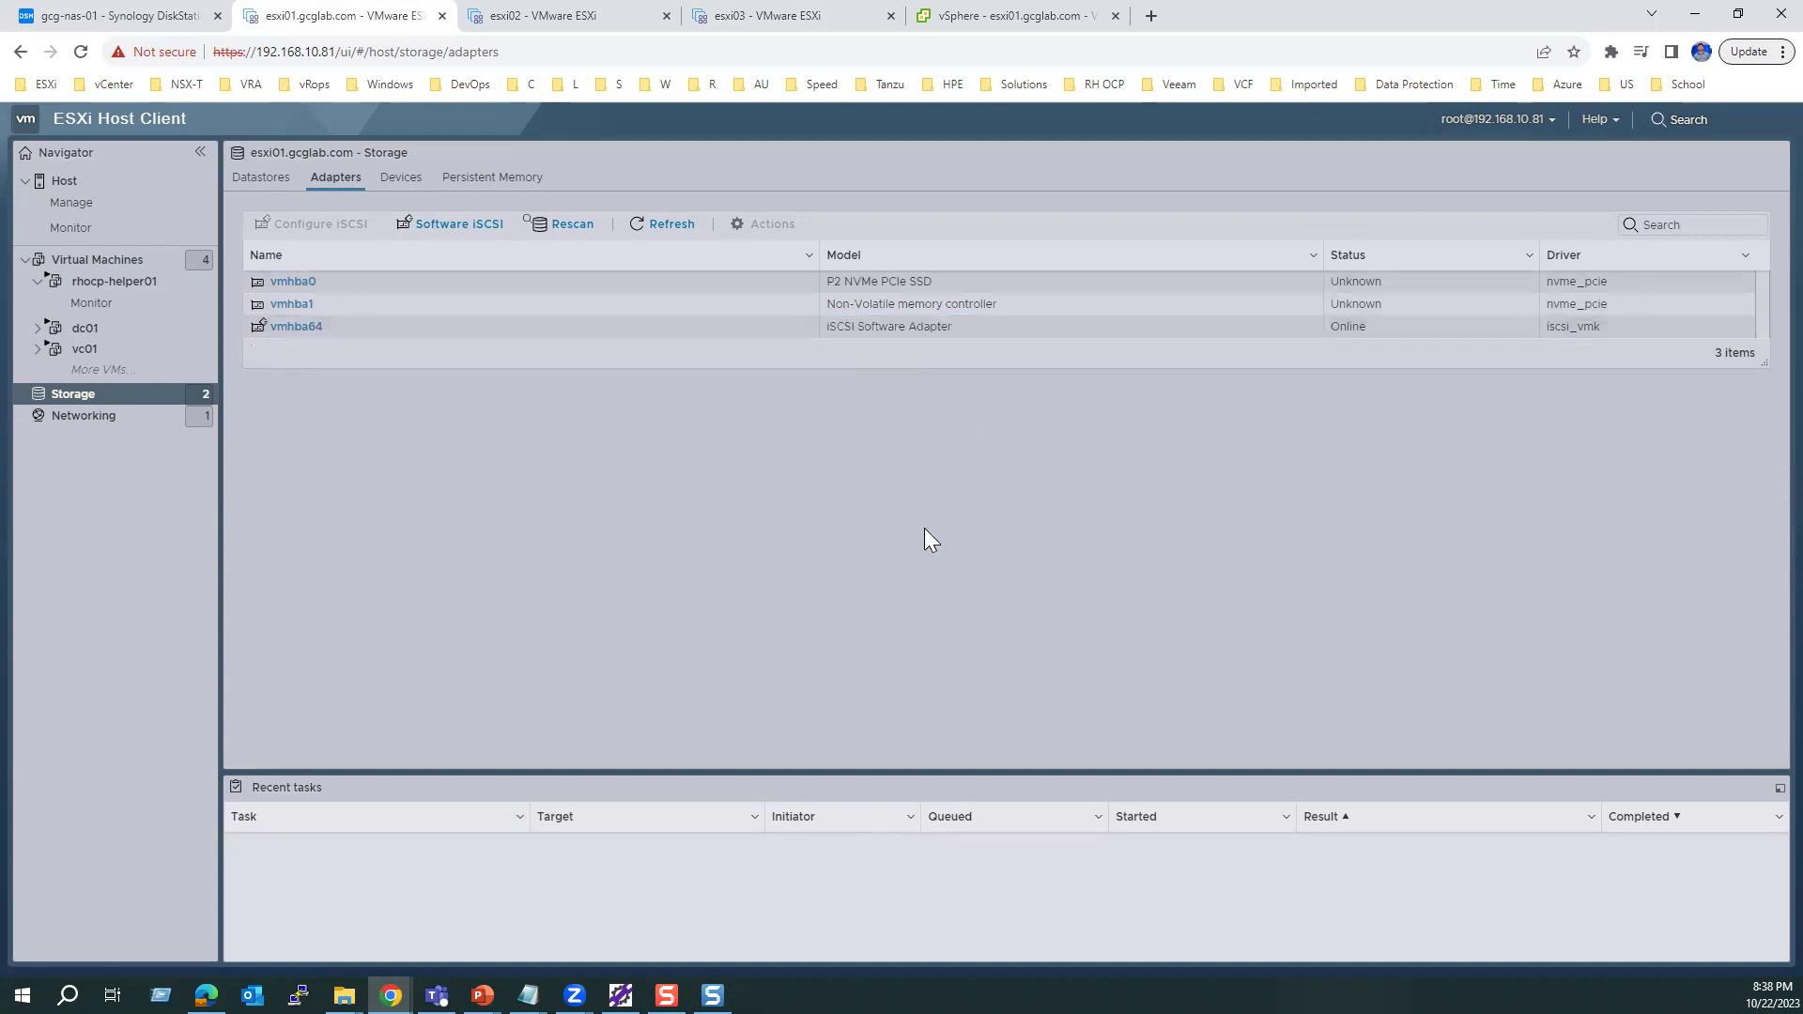
Step: Enable software iSCSI on esxi02 and save the configuration
{"action": "left_click", "coordinate": [569, 16]}
{"action": "left_click", "coordinate": [94, 299]}
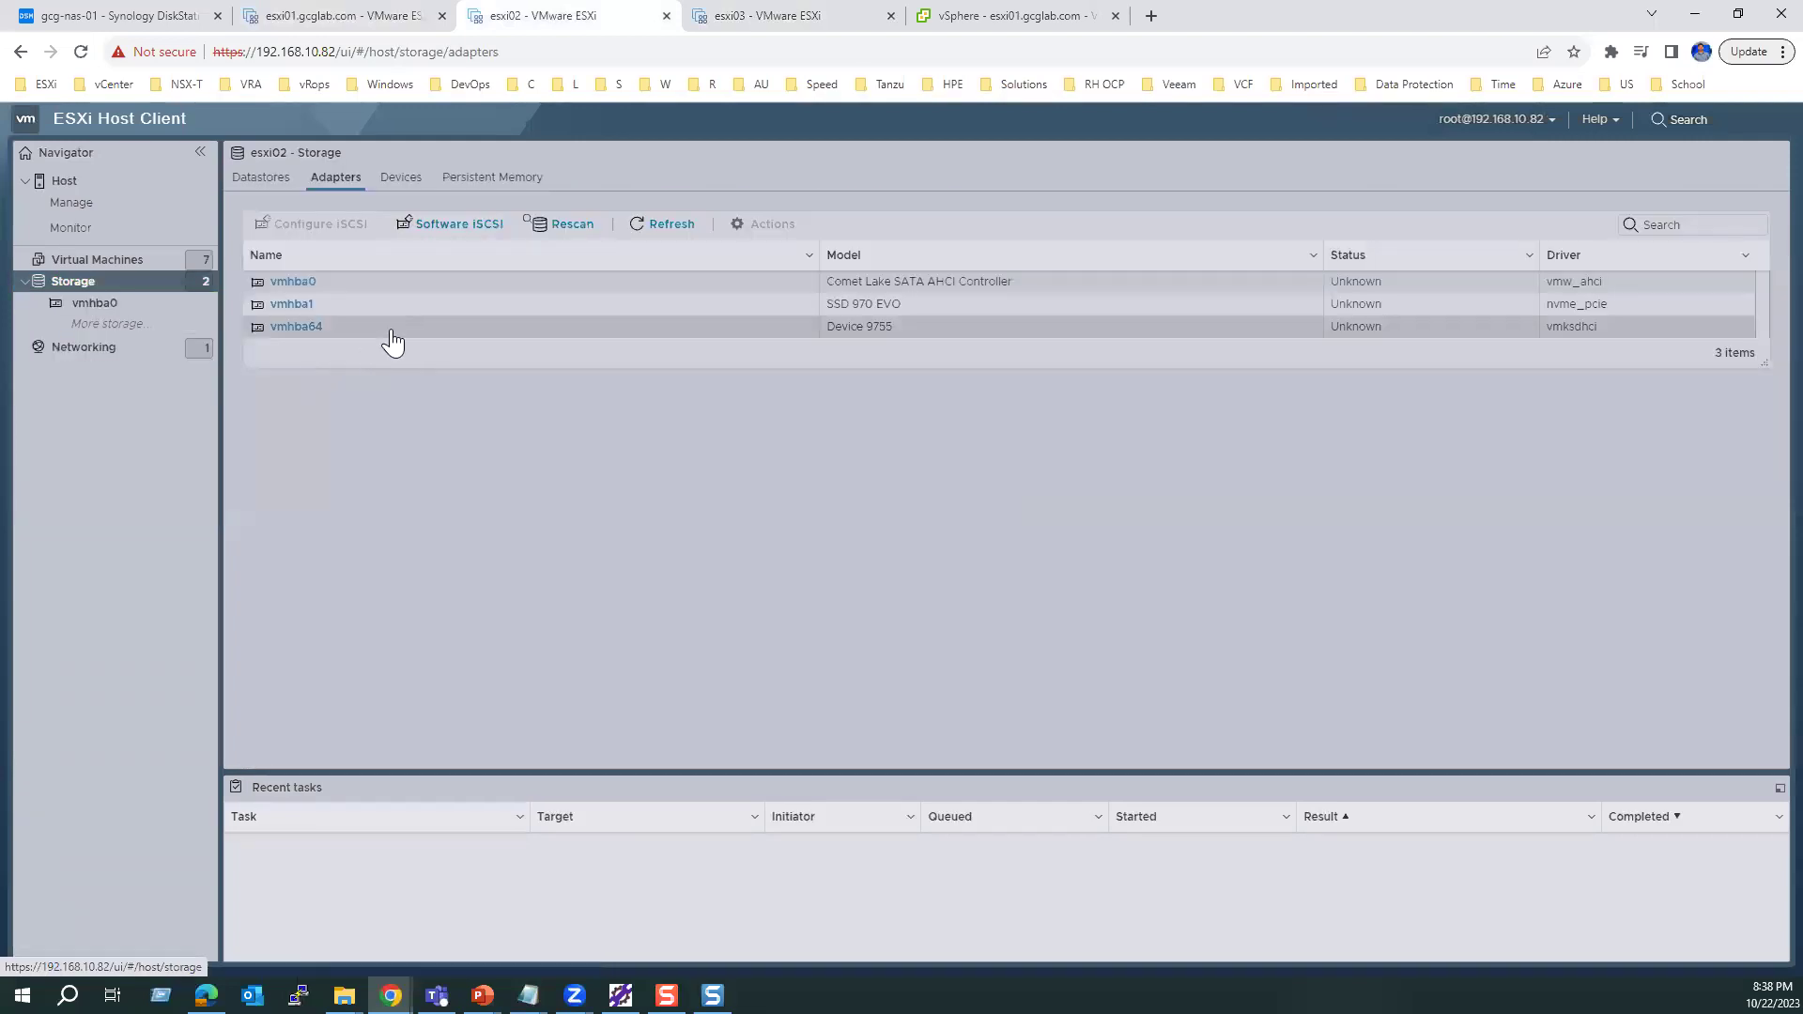
{"action": "left_click", "coordinate": [441, 225]}
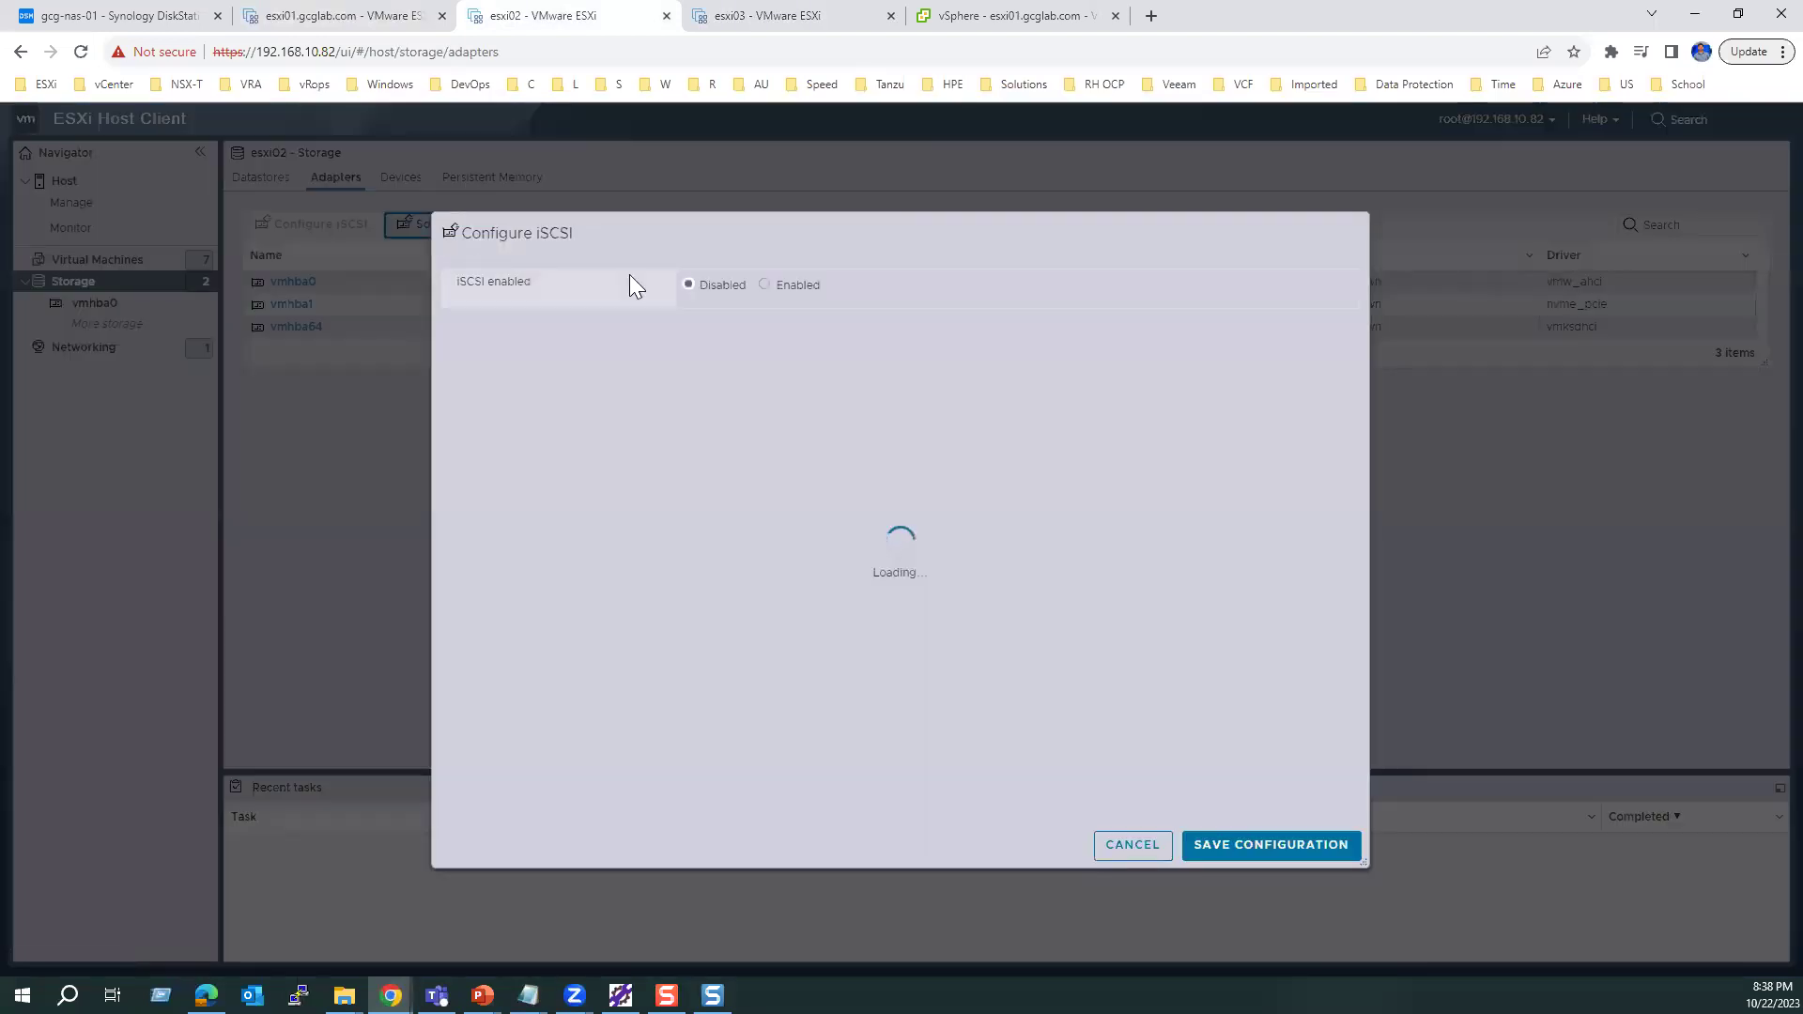
{"action": "left_click", "coordinate": [765, 284]}
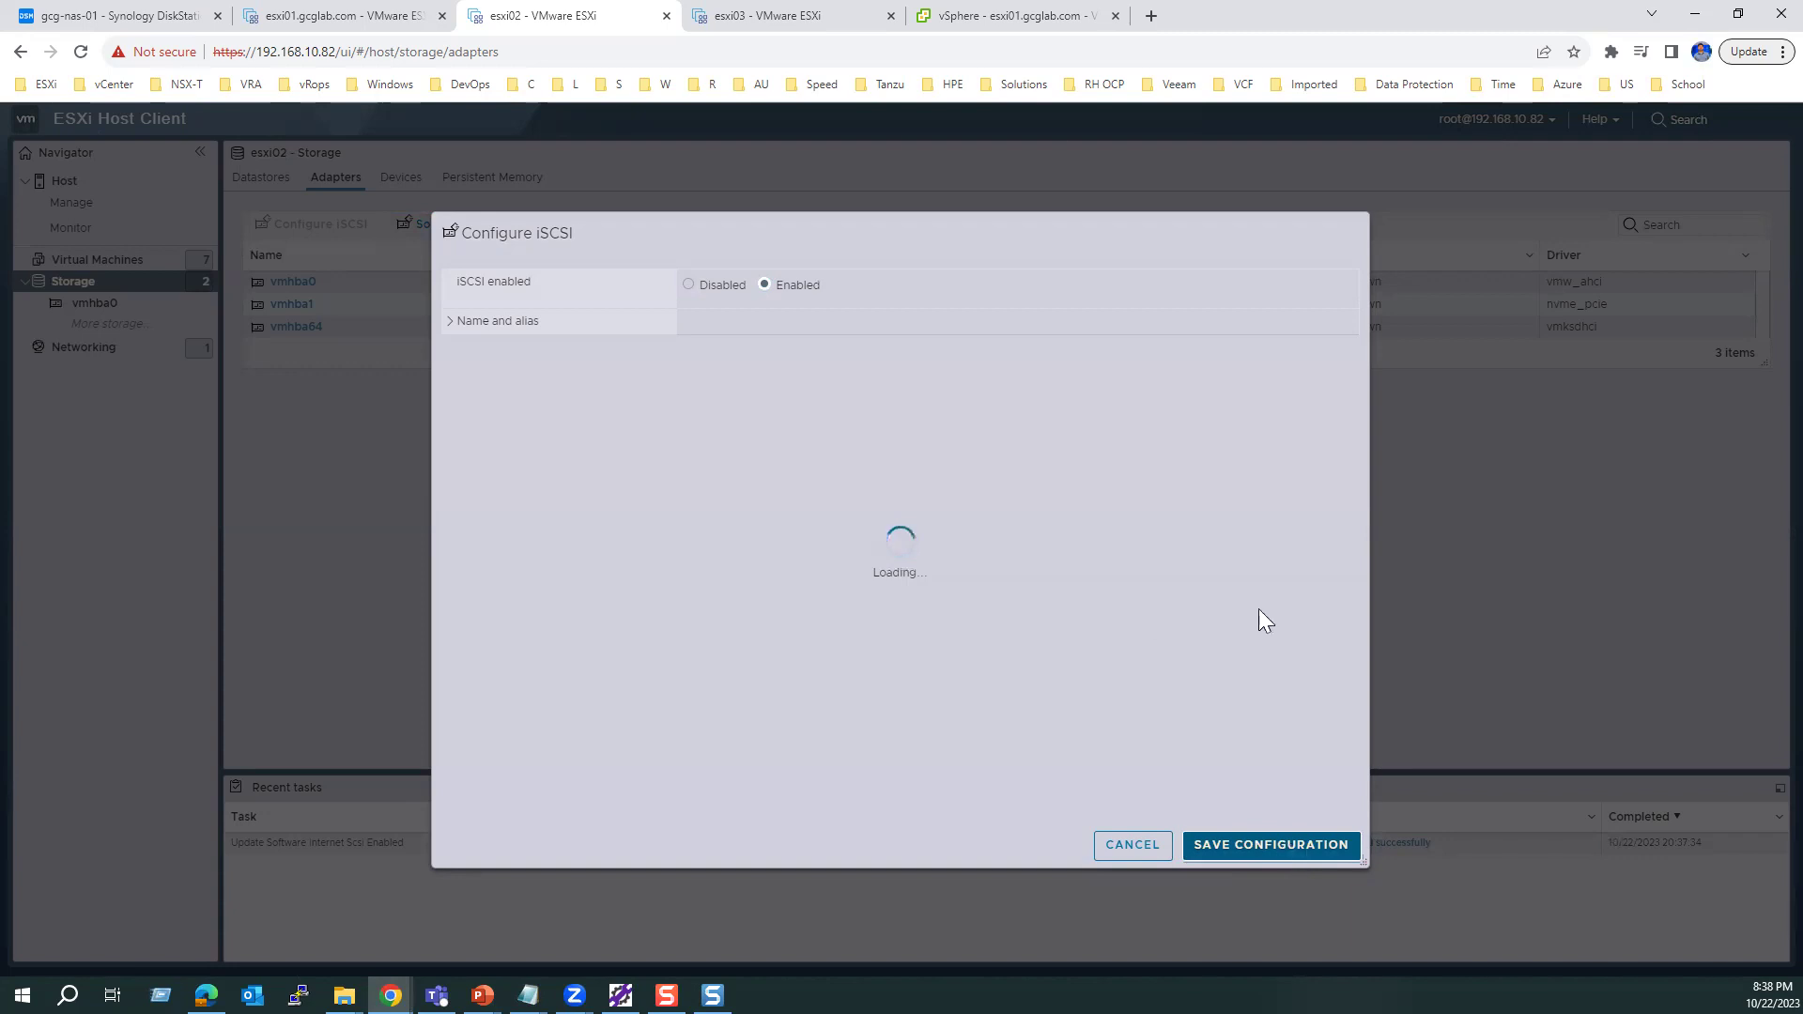
{"action": "left_click", "coordinate": [1257, 816]}
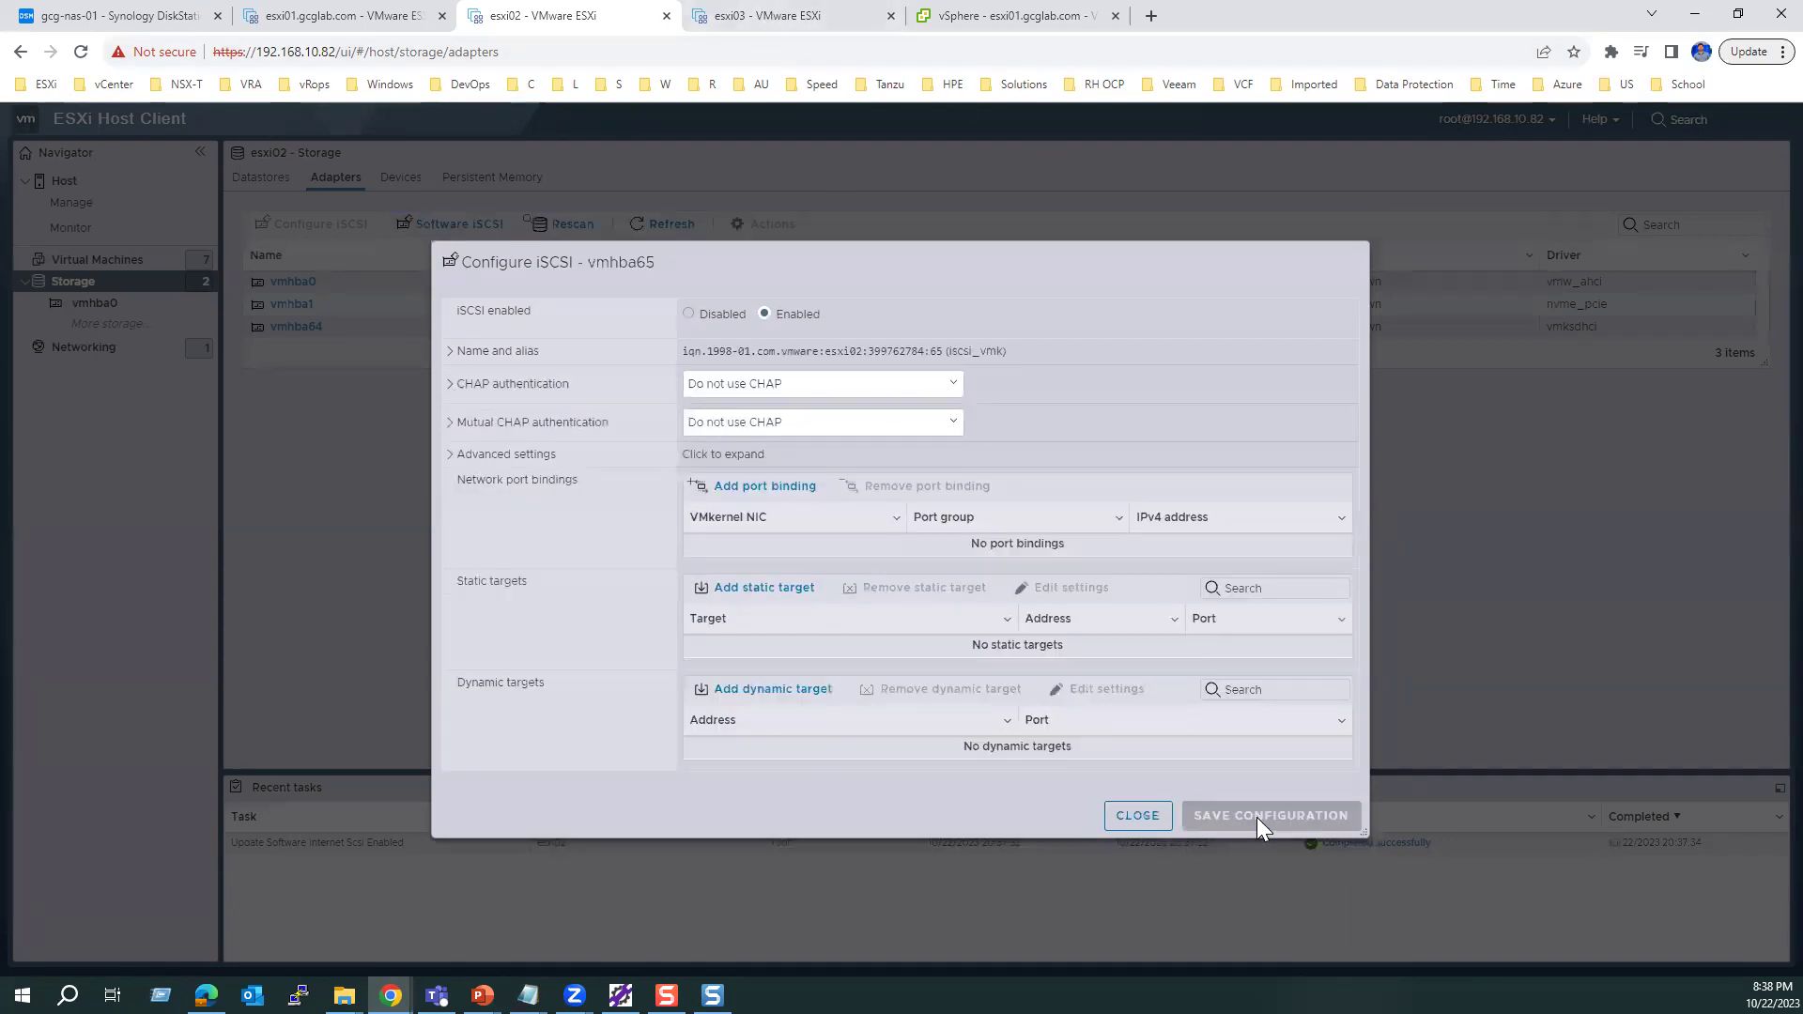
{"action": "left_click", "coordinate": [1138, 816]}
Step: Enable software iSCSI on esxi03 from its Storage Adapters and save the configuration
{"action": "left_click", "coordinate": [756, 15]}
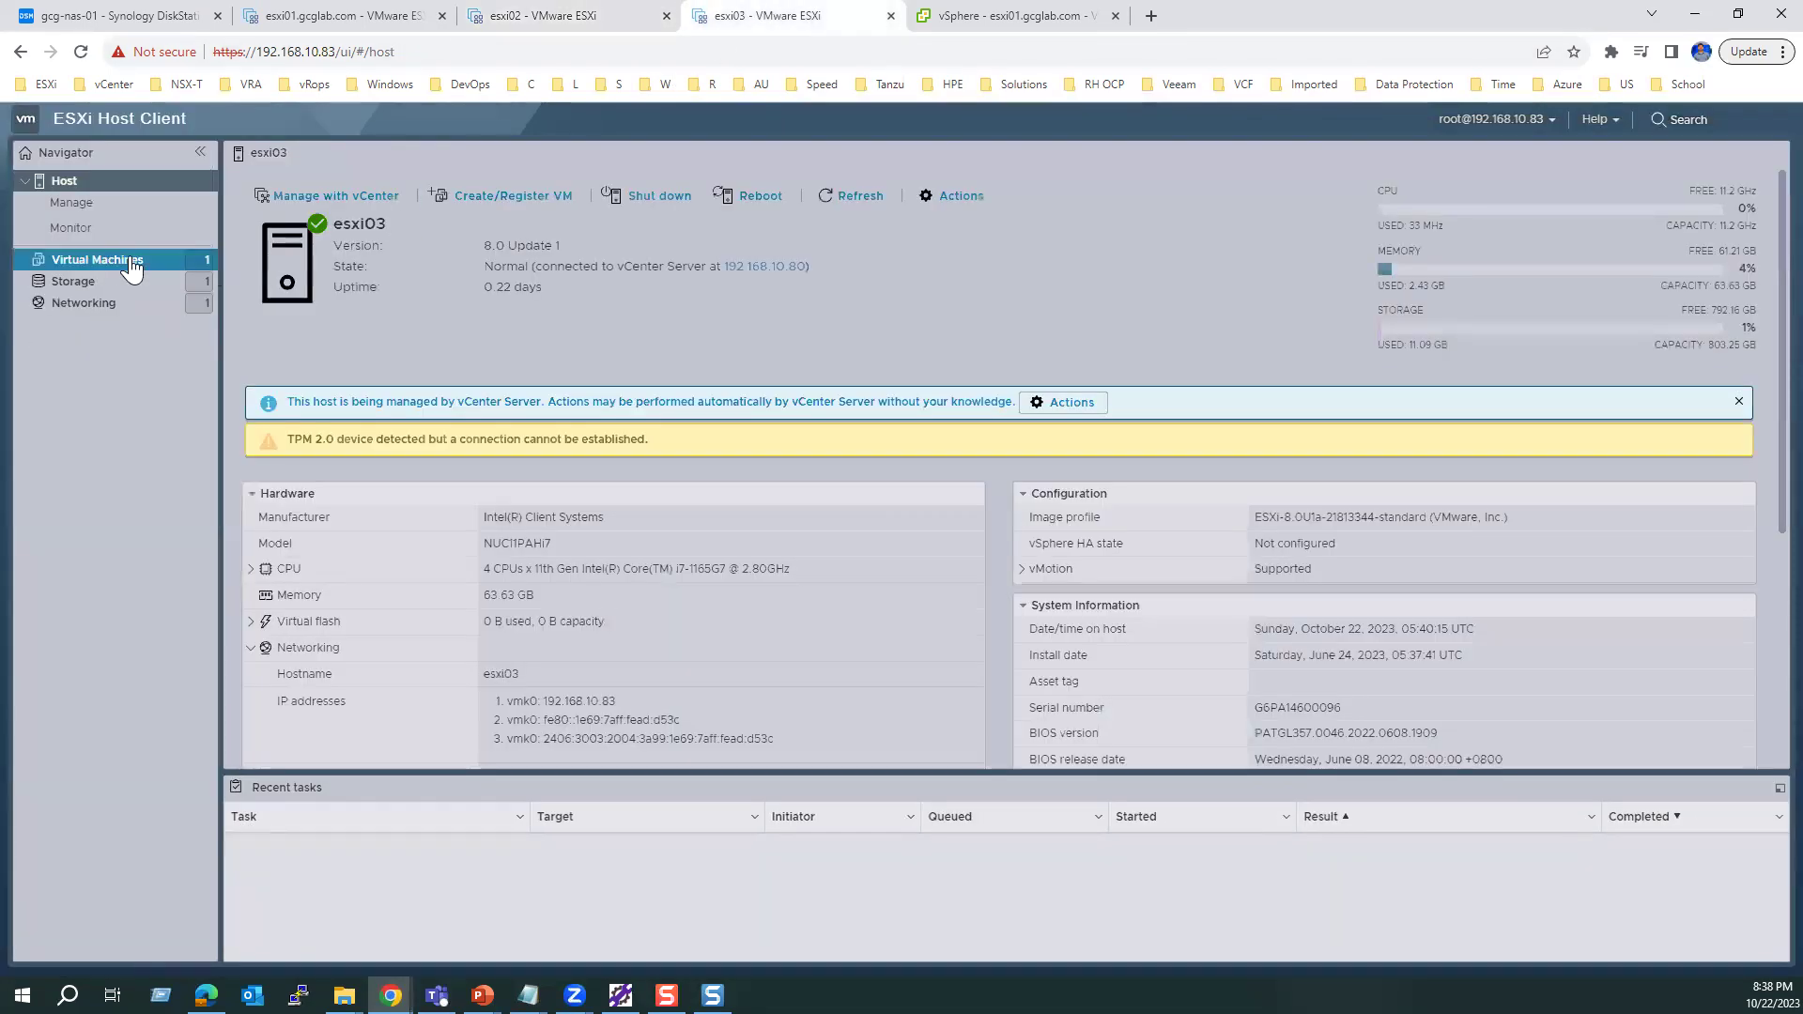
{"action": "left_click", "coordinate": [80, 280]}
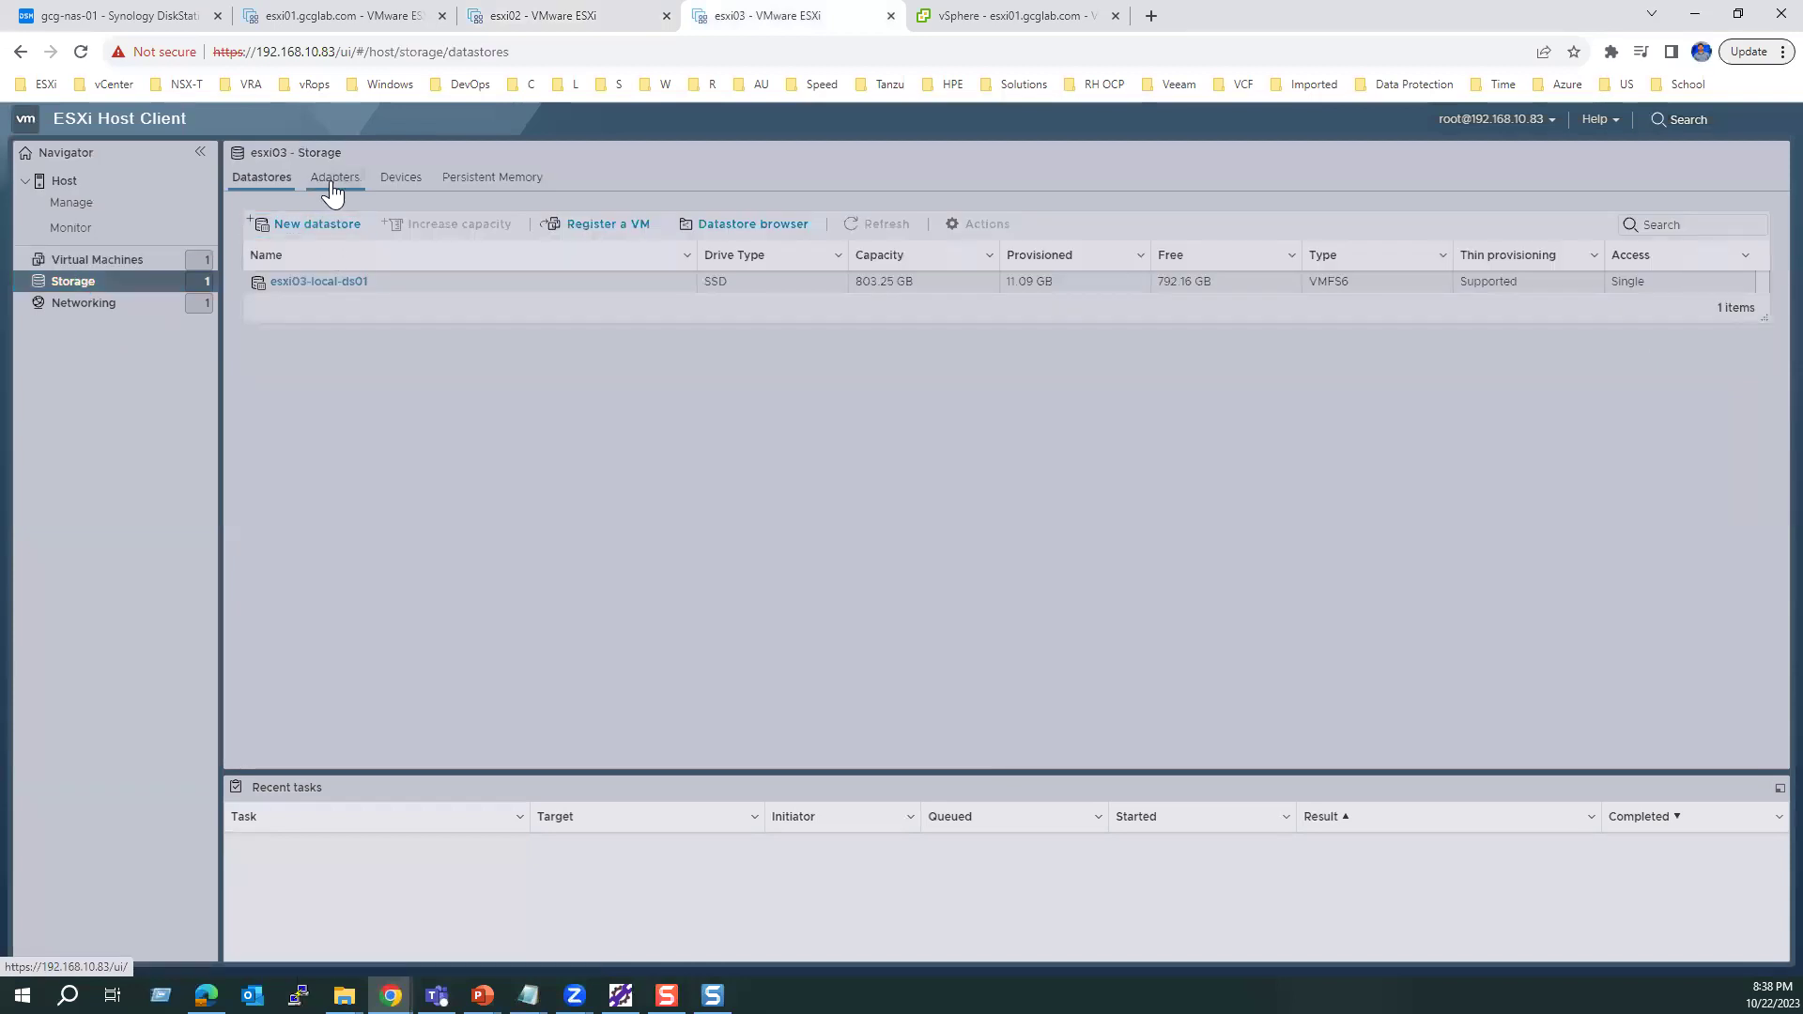
{"action": "left_click", "coordinate": [332, 185]}
{"action": "left_click", "coordinate": [460, 224]}
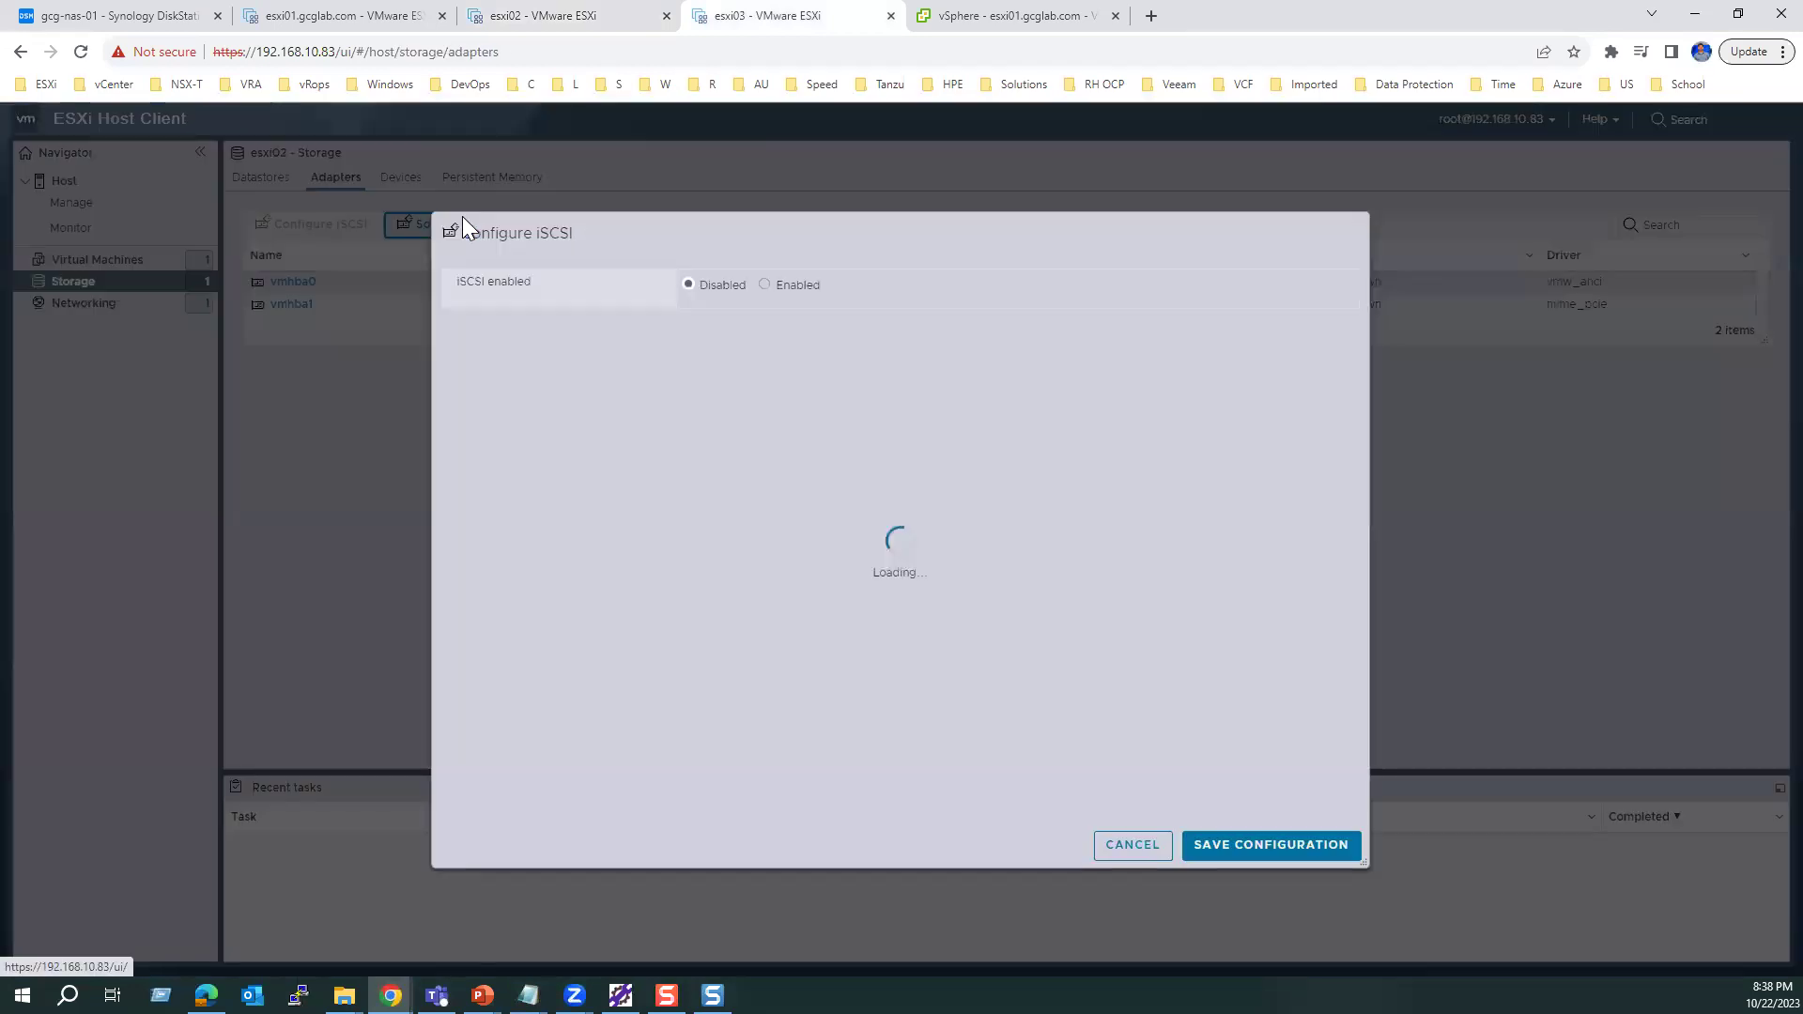
{"action": "left_click", "coordinate": [774, 286]}
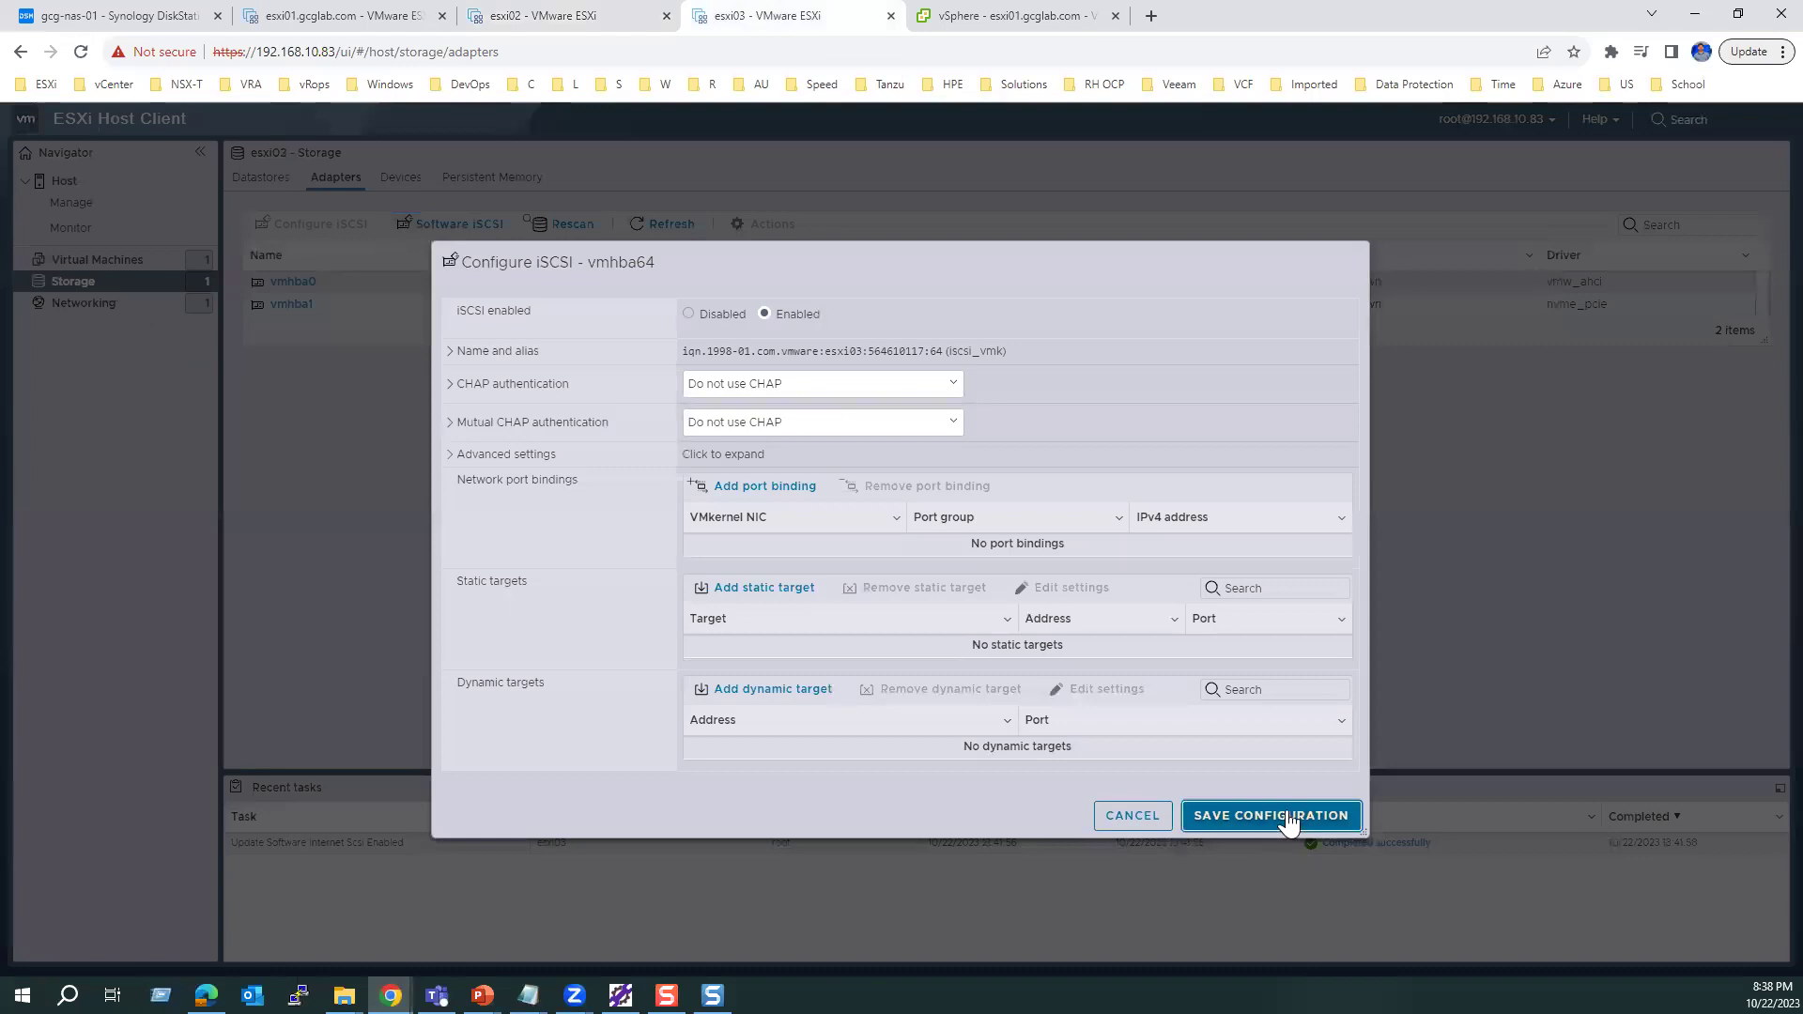
{"action": "left_click", "coordinate": [1287, 816]}
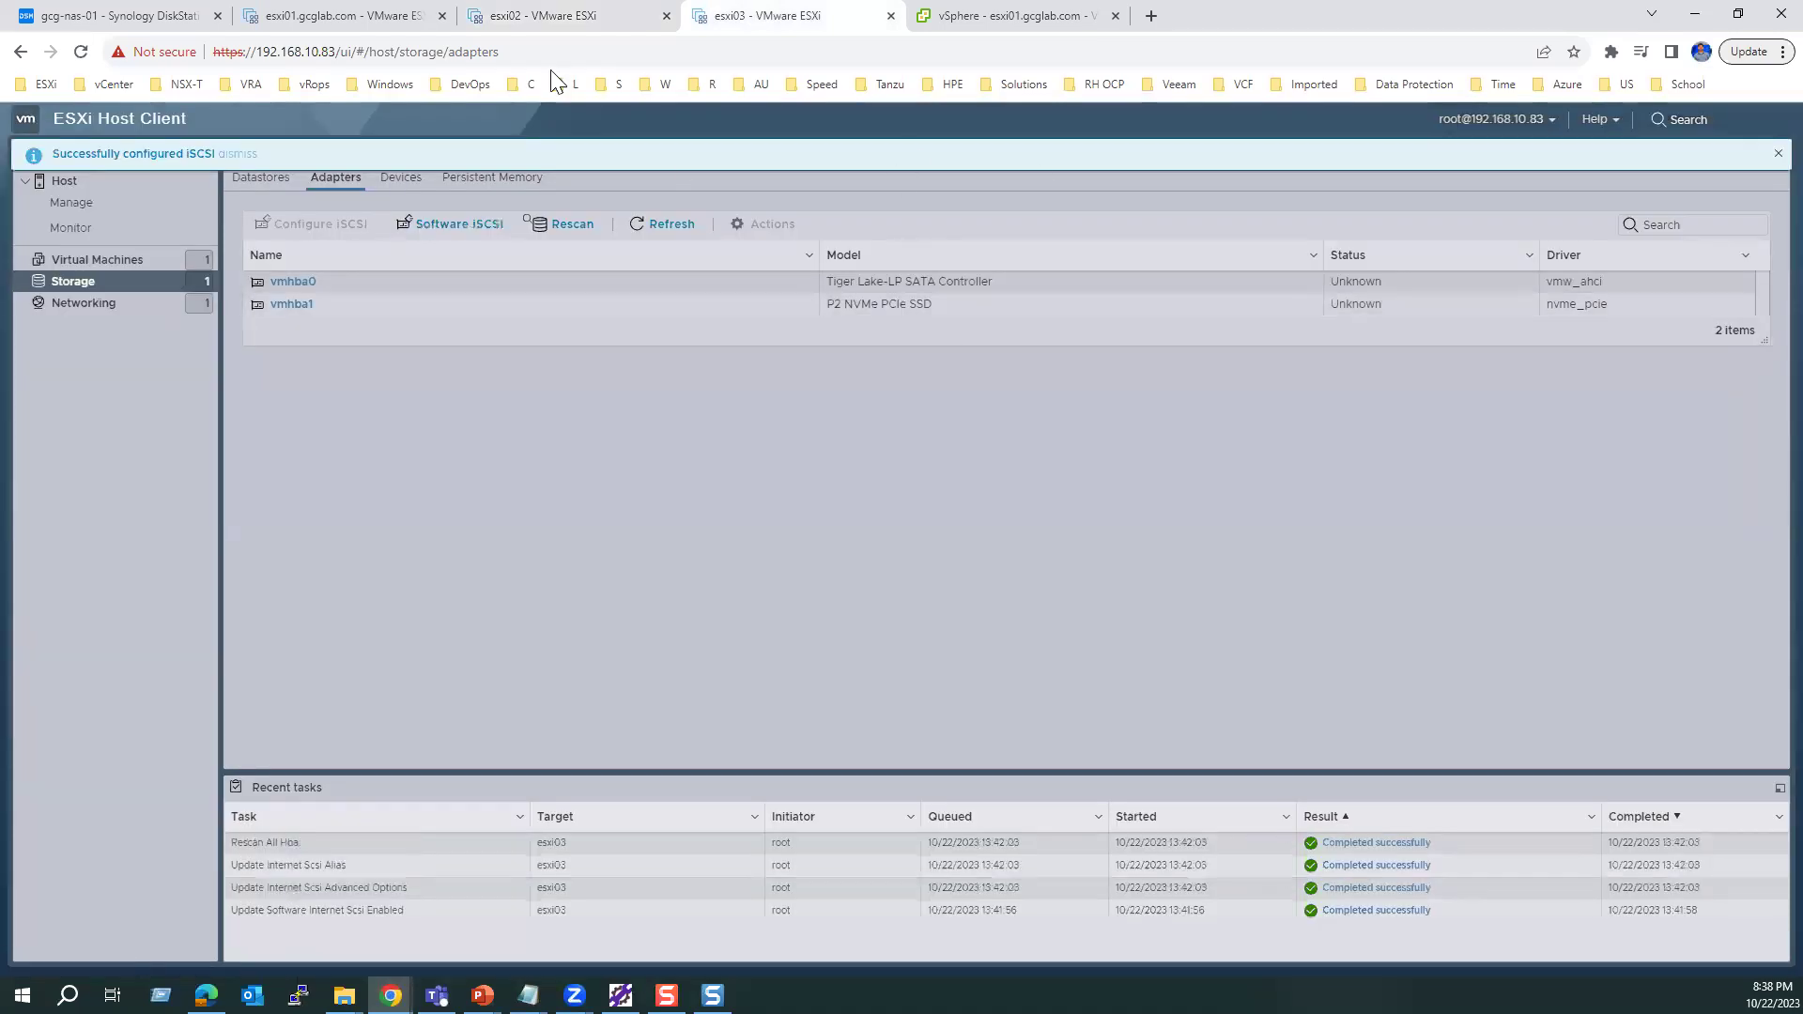
Step: Reload the esxi02 host page to show its new adapter, then return to esxi03
{"action": "left_click", "coordinate": [554, 15]}
{"action": "left_click", "coordinate": [77, 55]}
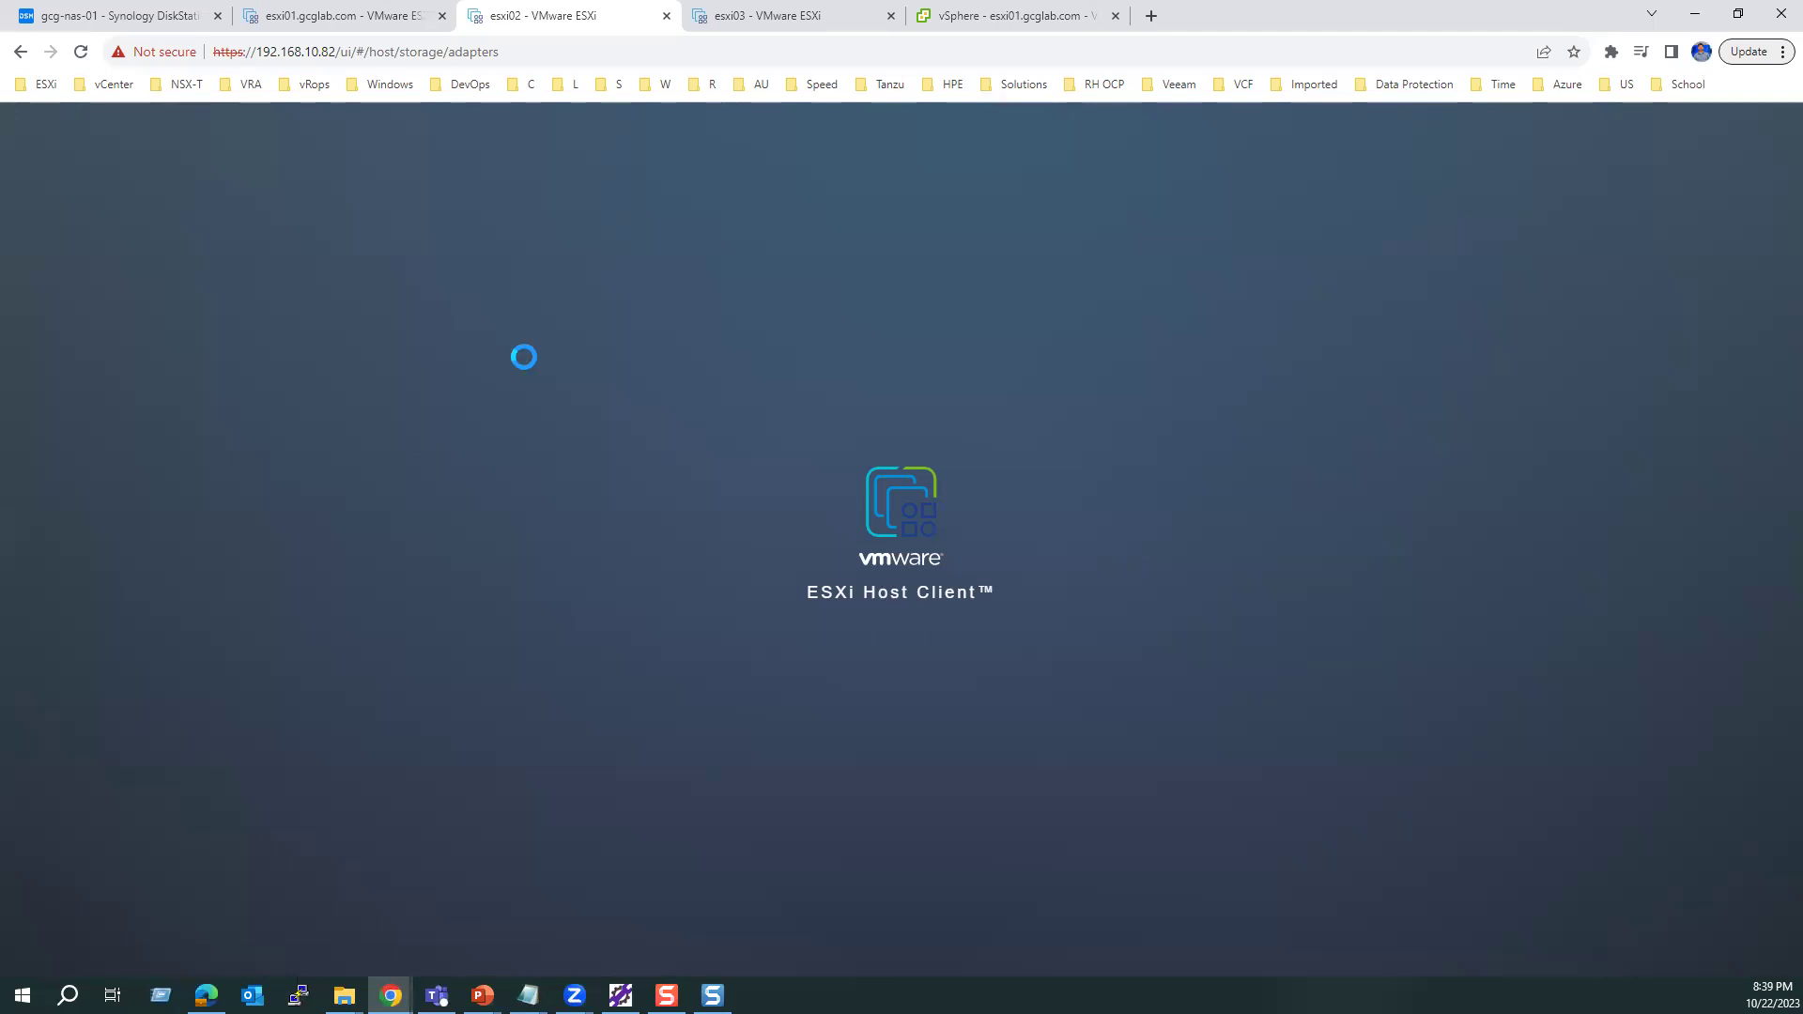
{"action": "left_click", "coordinate": [757, 15]}
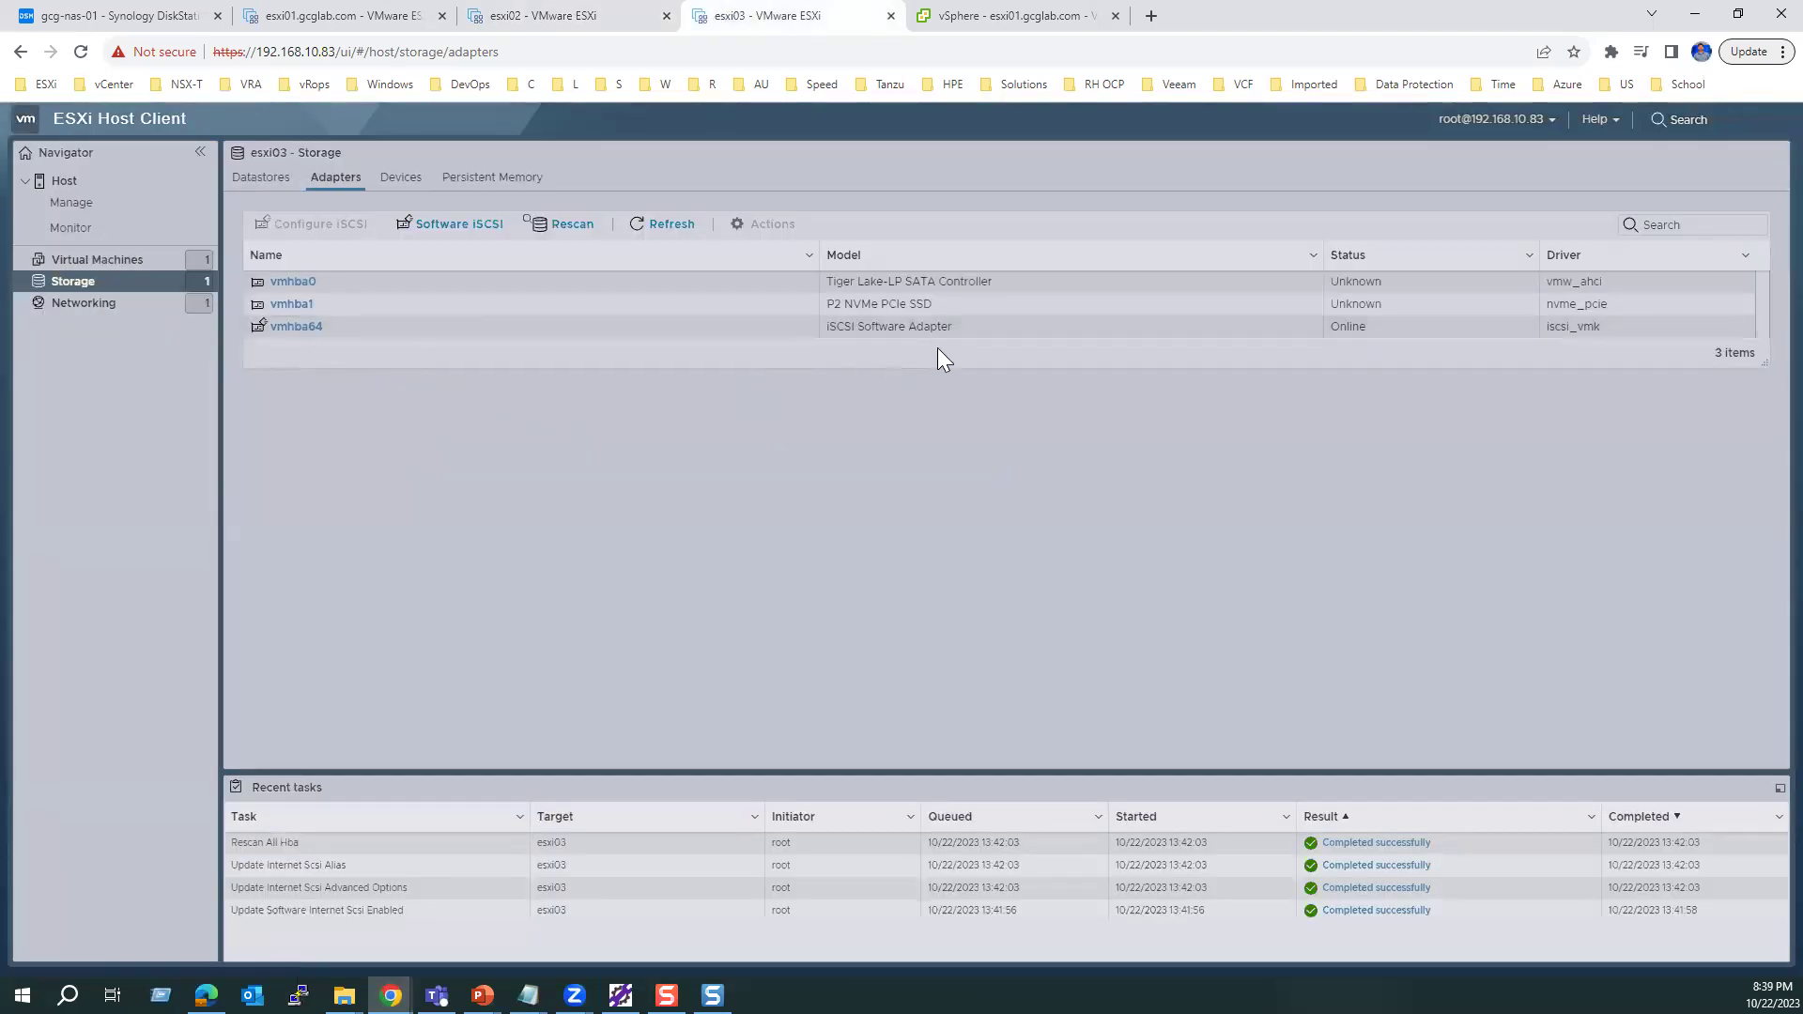
Step: On esxi02, select the iSCSI software adapter vmhba65
{"action": "left_click", "coordinate": [563, 15]}
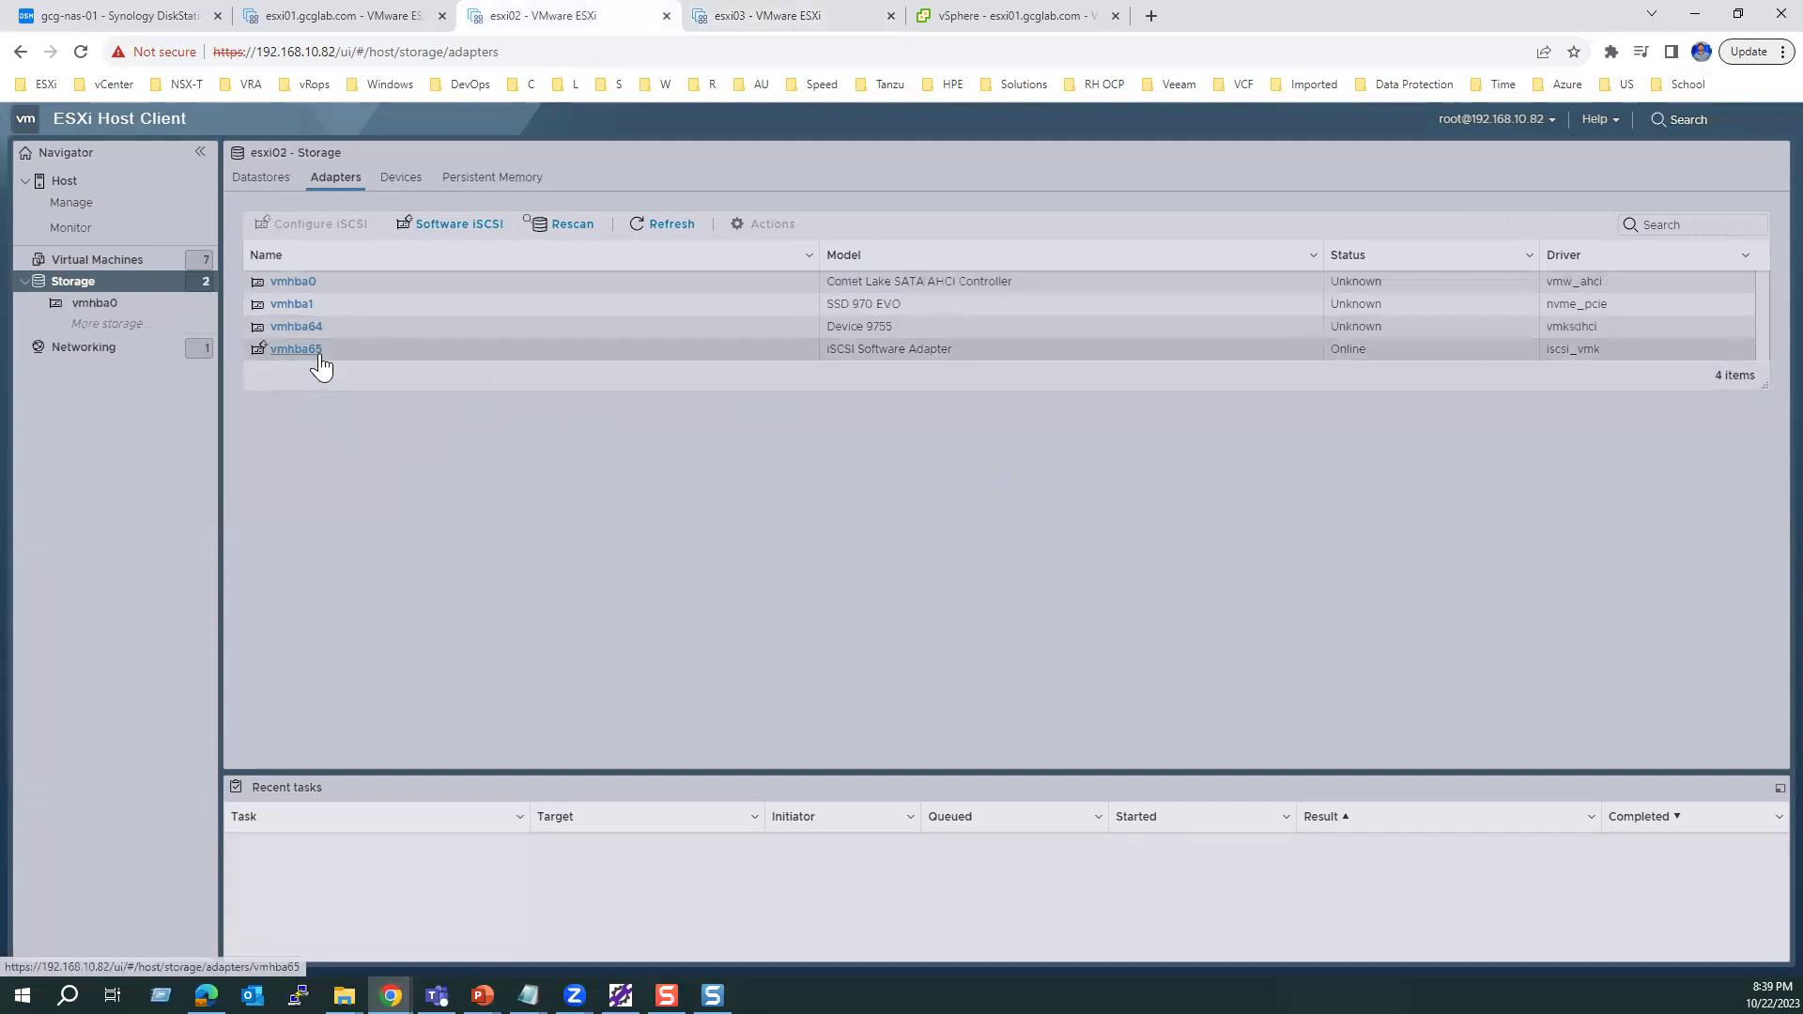
{"action": "left_click", "coordinate": [507, 328]}
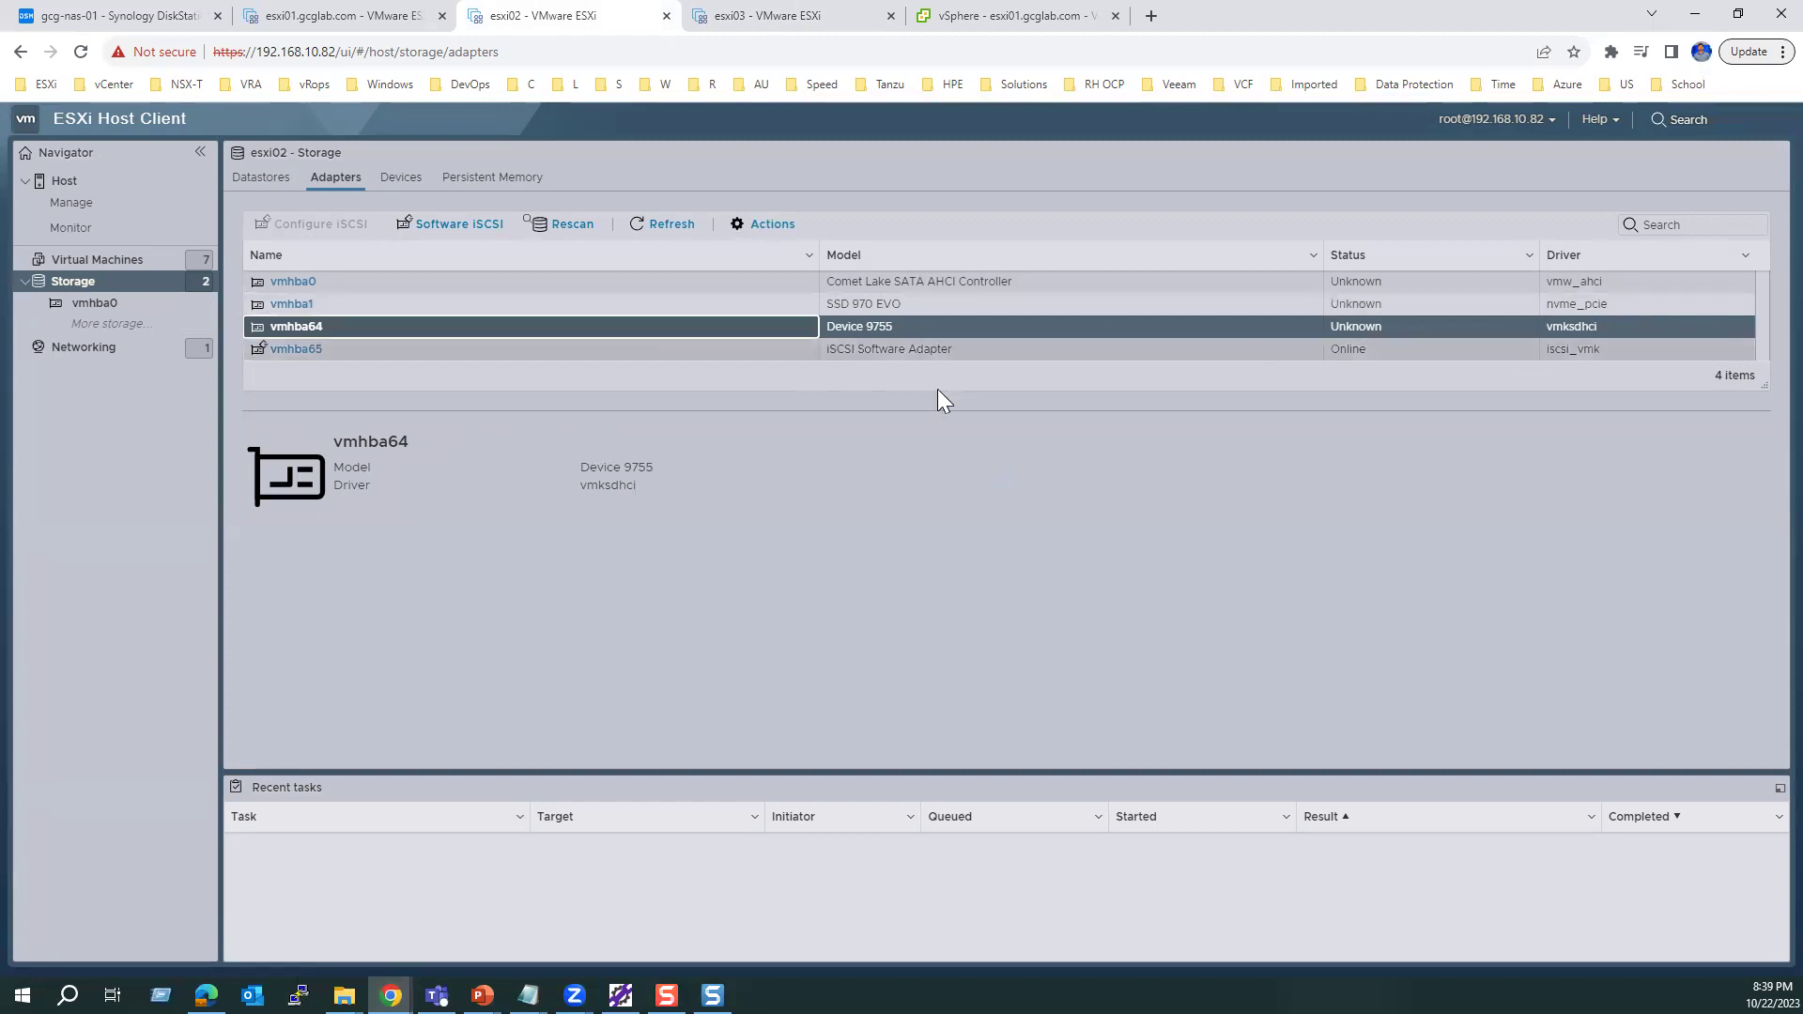
{"action": "left_click", "coordinate": [752, 225]}
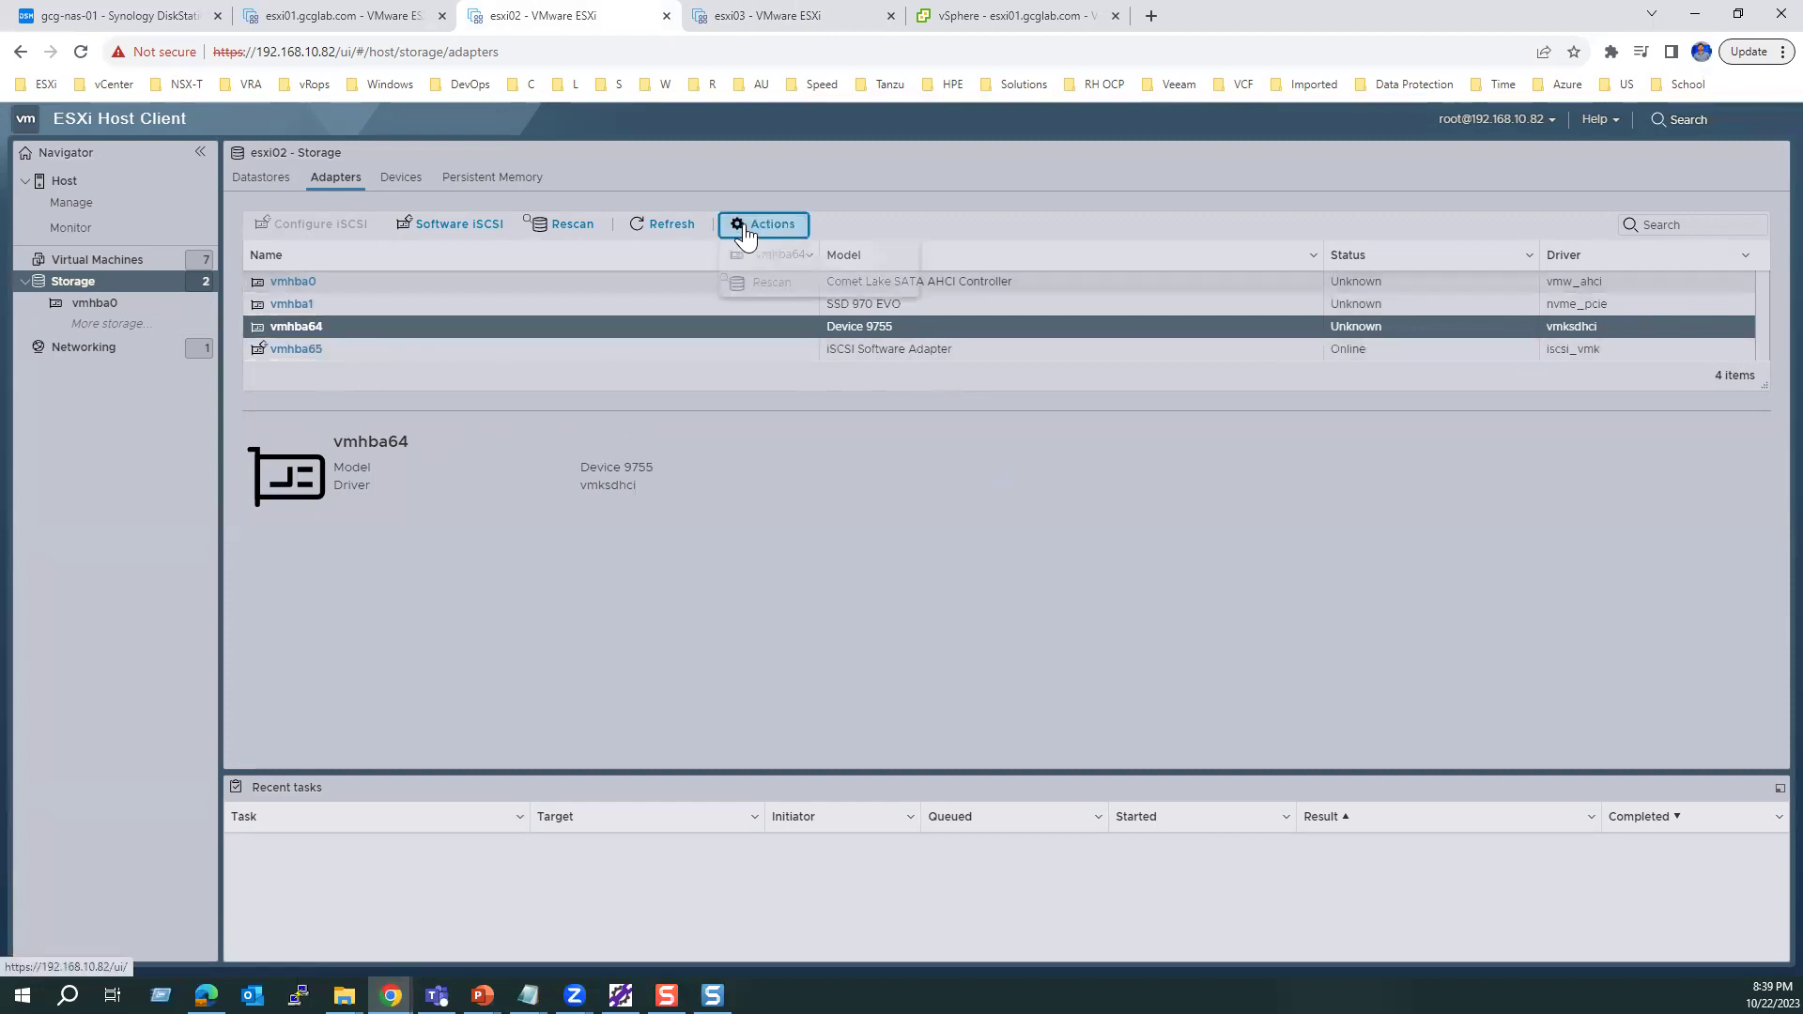
{"action": "left_click", "coordinate": [319, 357]}
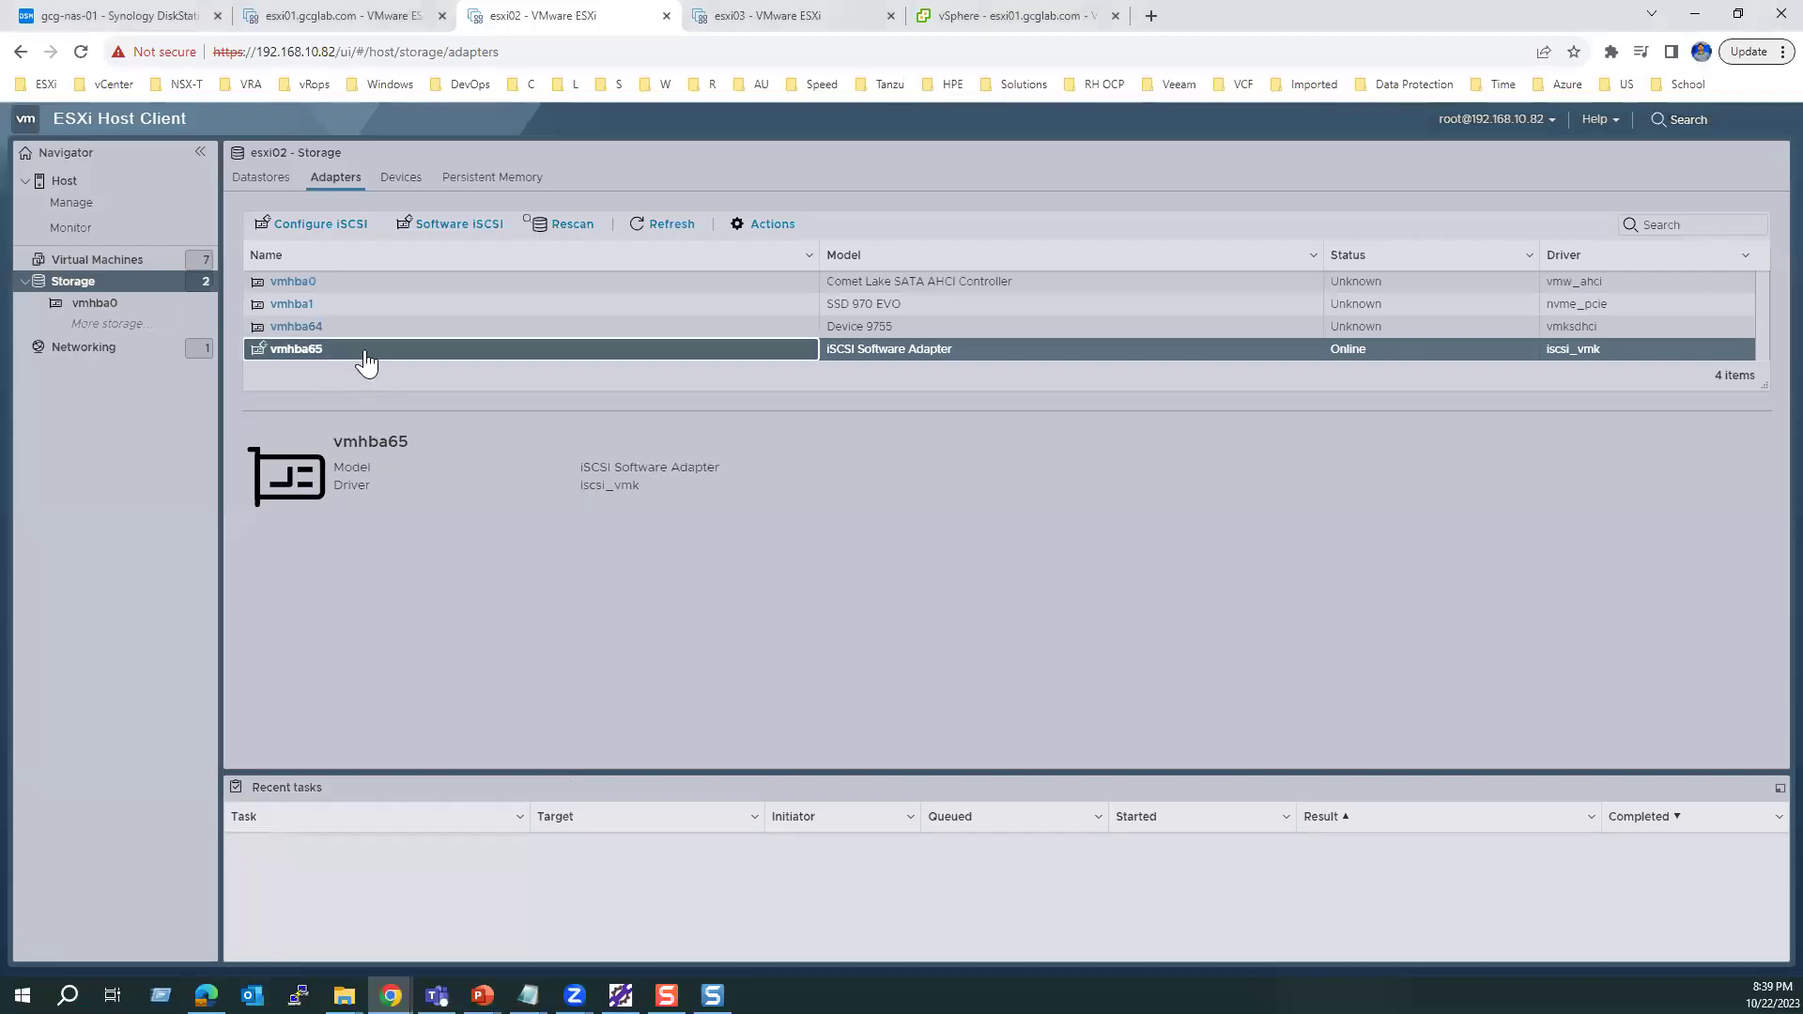
Step: Review esxi01's vmhba64 targets at 192.168.10.101:3260 without changes, then return to esxi02
{"action": "left_click", "coordinate": [368, 21]}
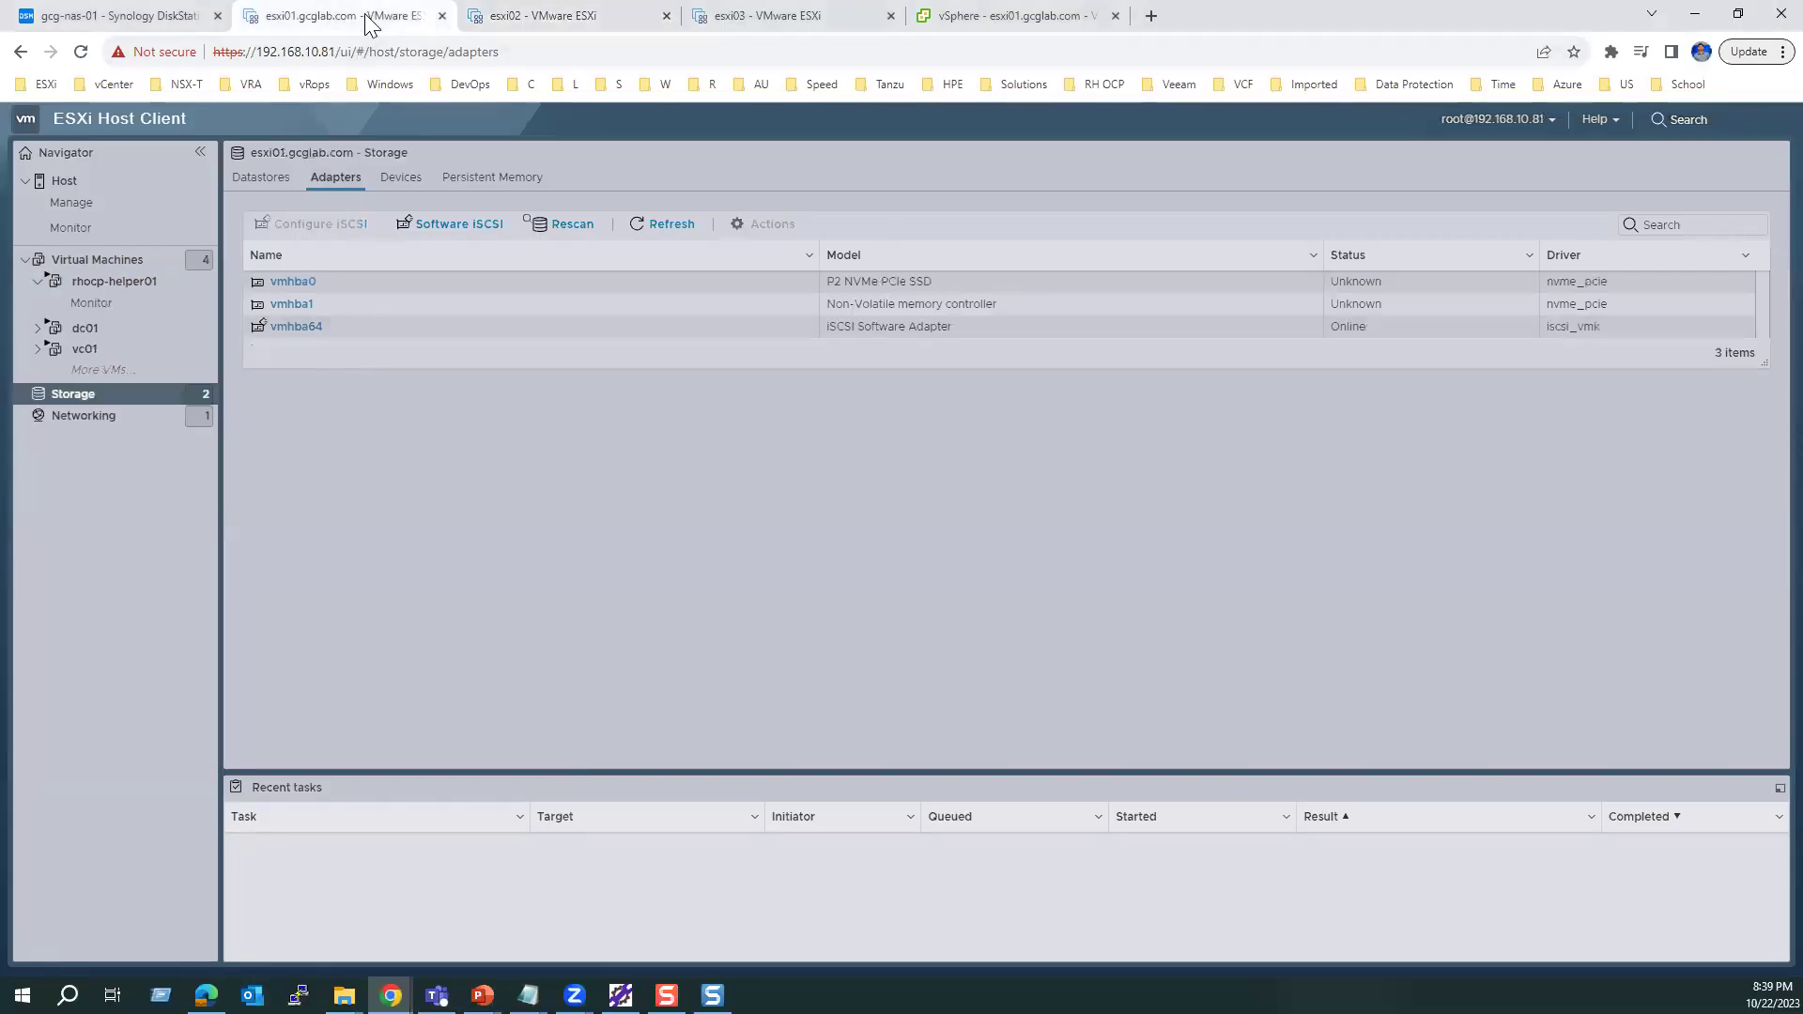
{"action": "left_click", "coordinate": [360, 327]}
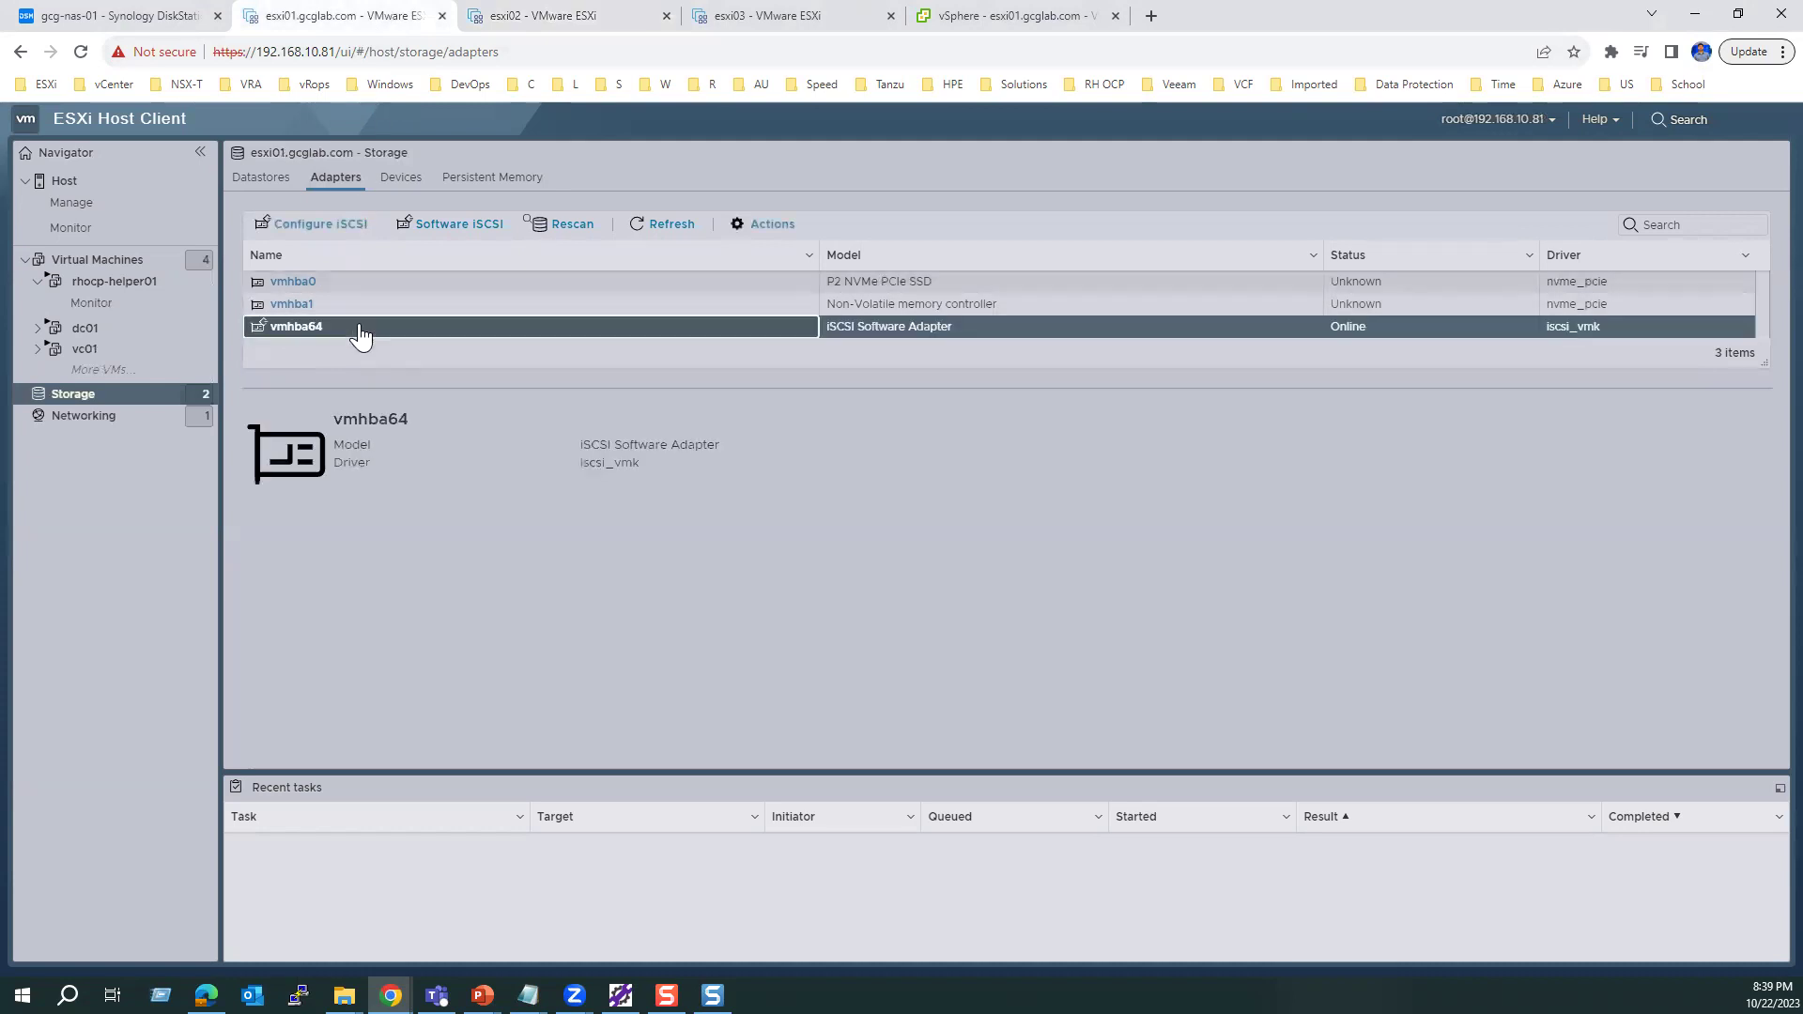
{"action": "left_click", "coordinate": [340, 230]}
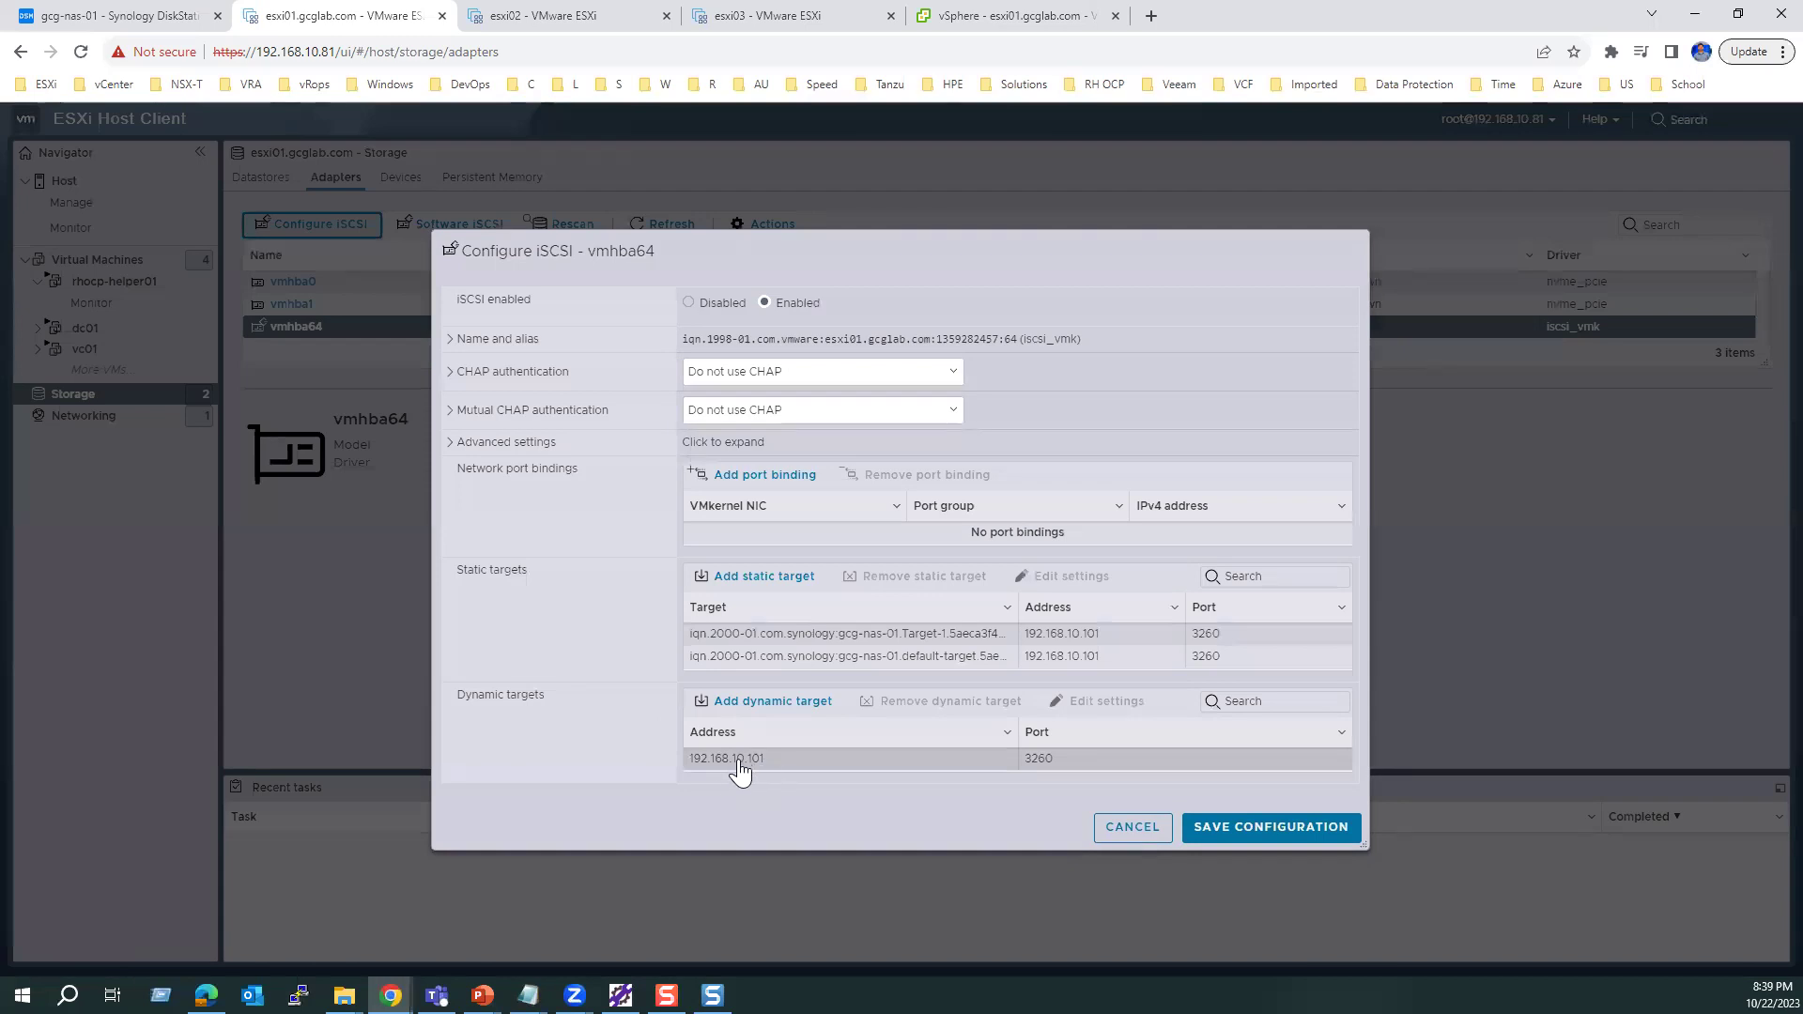
{"action": "left_click", "coordinate": [1127, 830]}
{"action": "left_click", "coordinate": [572, 15]}
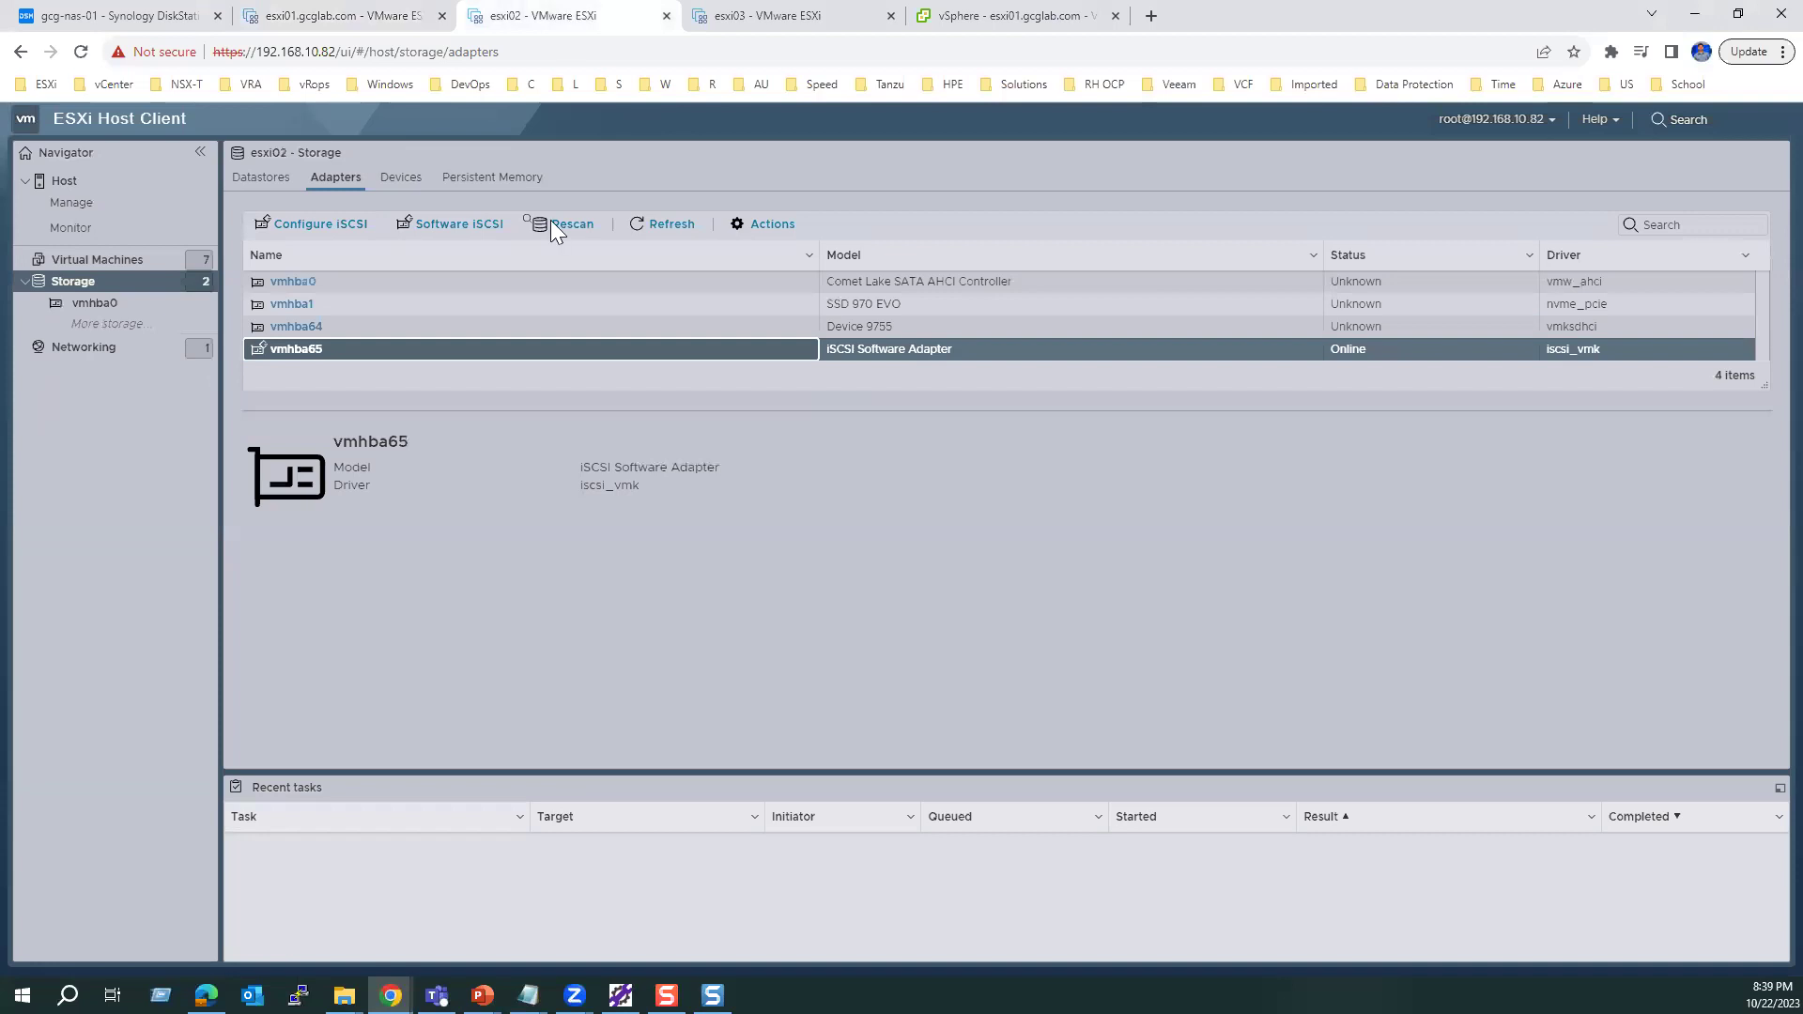
Step: Add dynamic target 192.168.10.101 port 3260 to esxi02's vmhba65 and save the configuration
{"action": "left_click", "coordinate": [325, 220]}
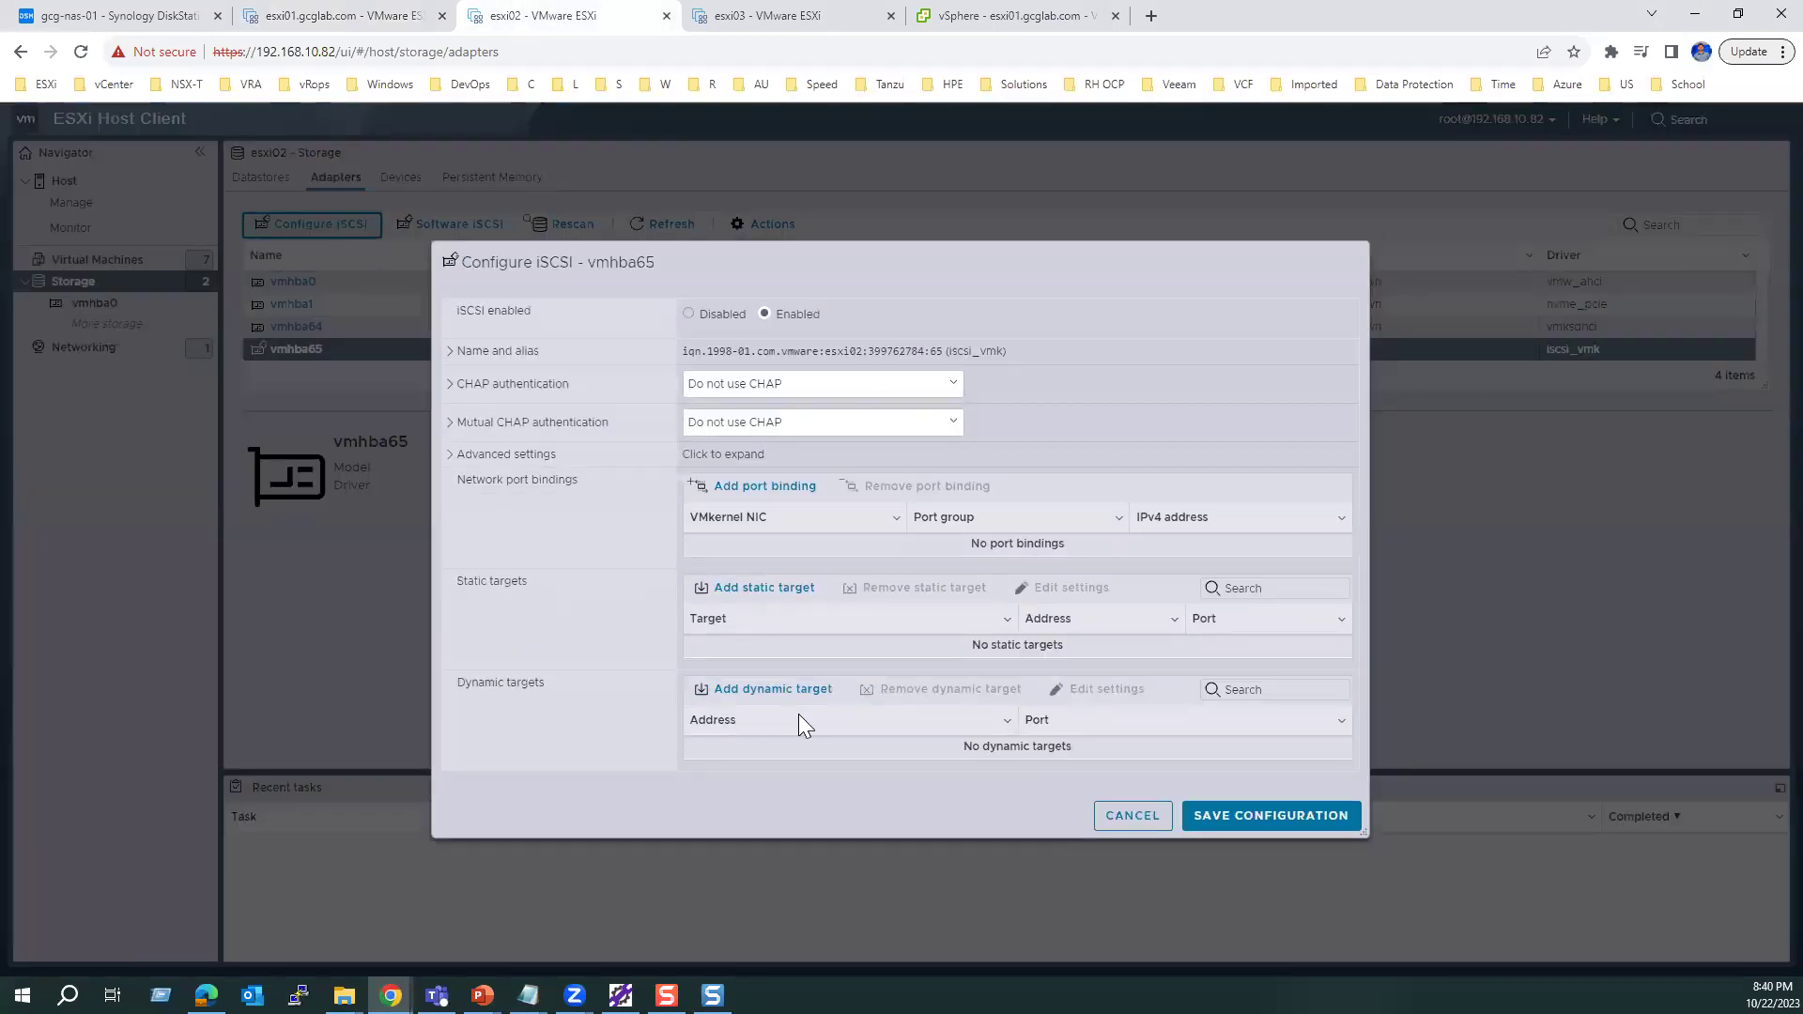
{"action": "left_click", "coordinate": [756, 697]}
{"action": "left_click", "coordinate": [755, 745]}
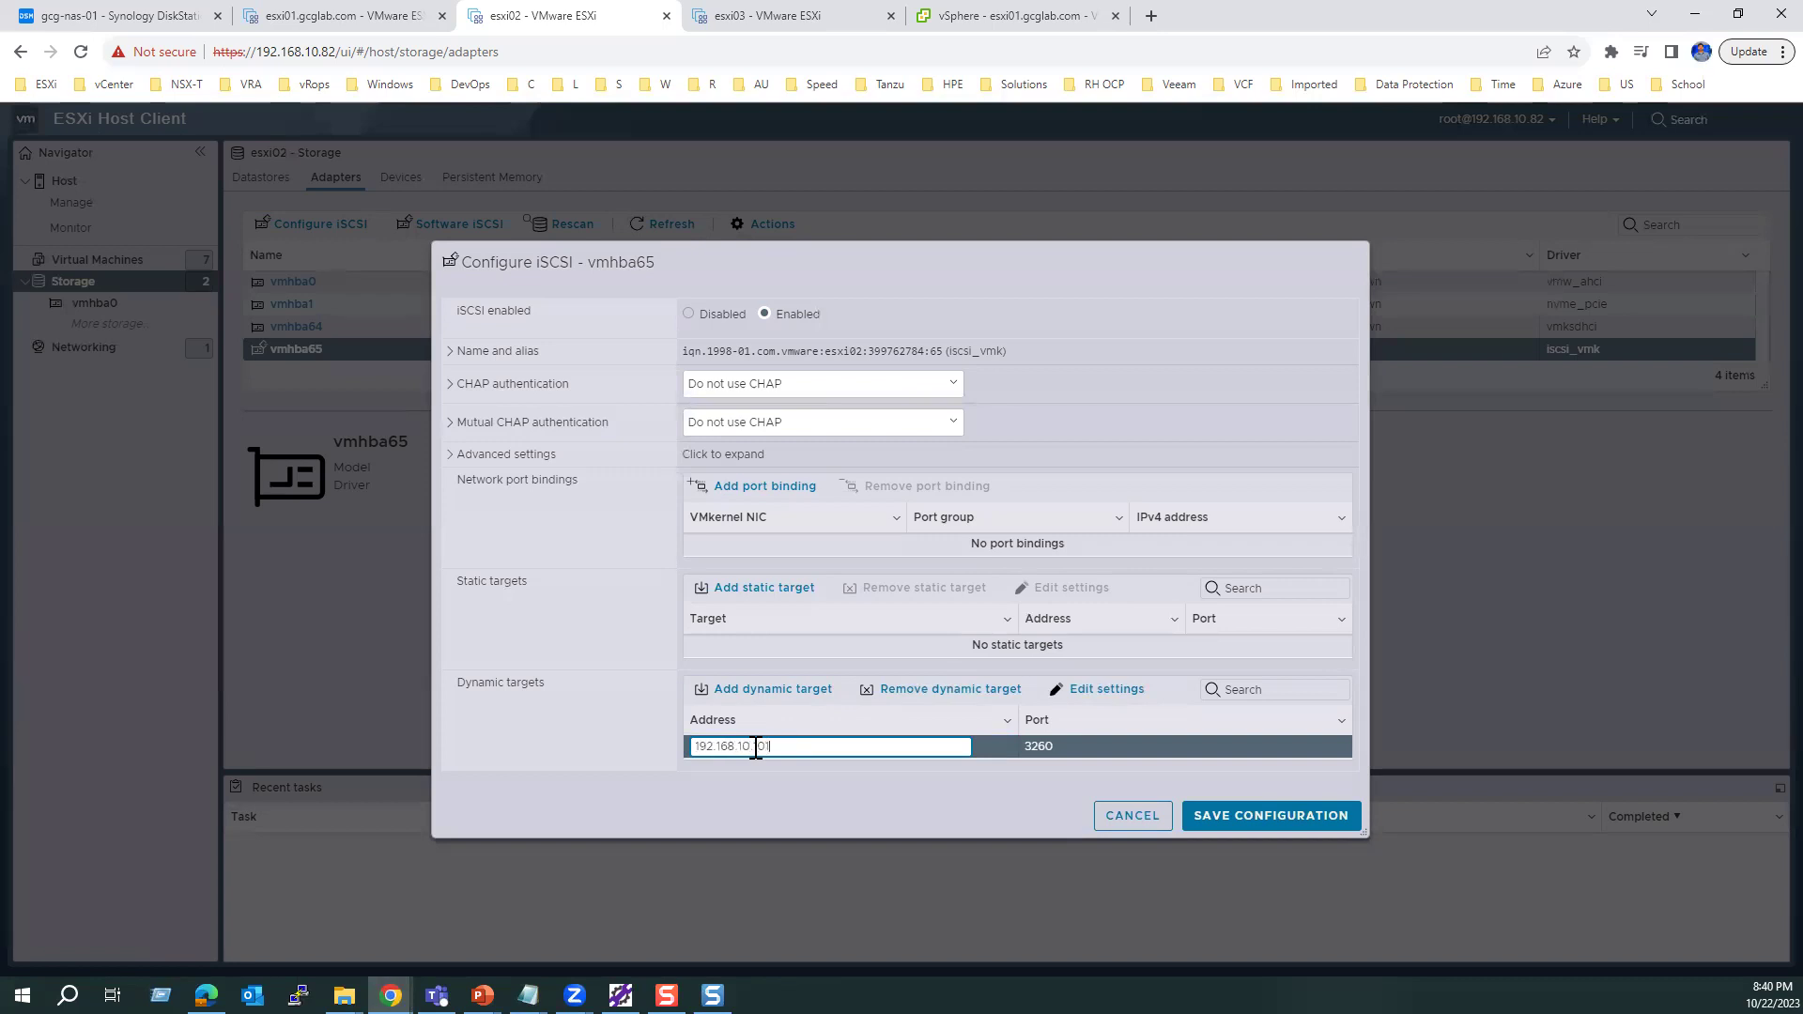
{"action": "left_click", "coordinate": [113, 16]}
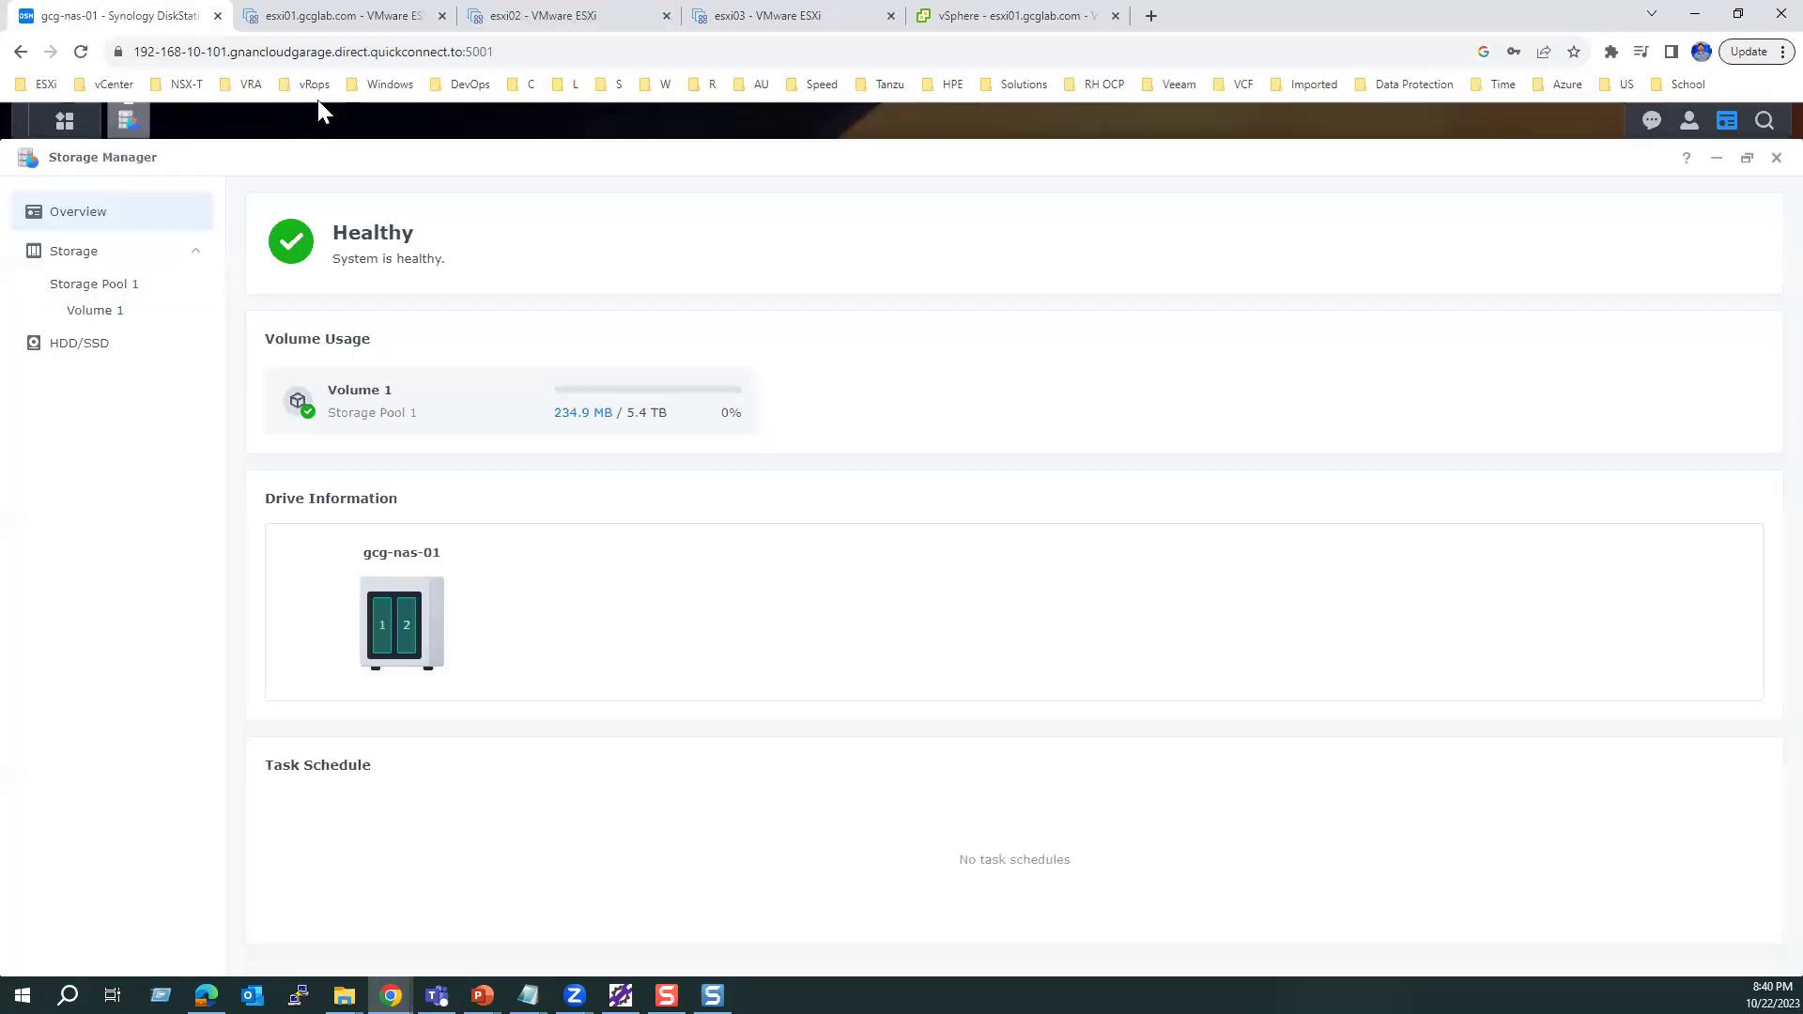
{"action": "double_click", "coordinate": [132, 51]}
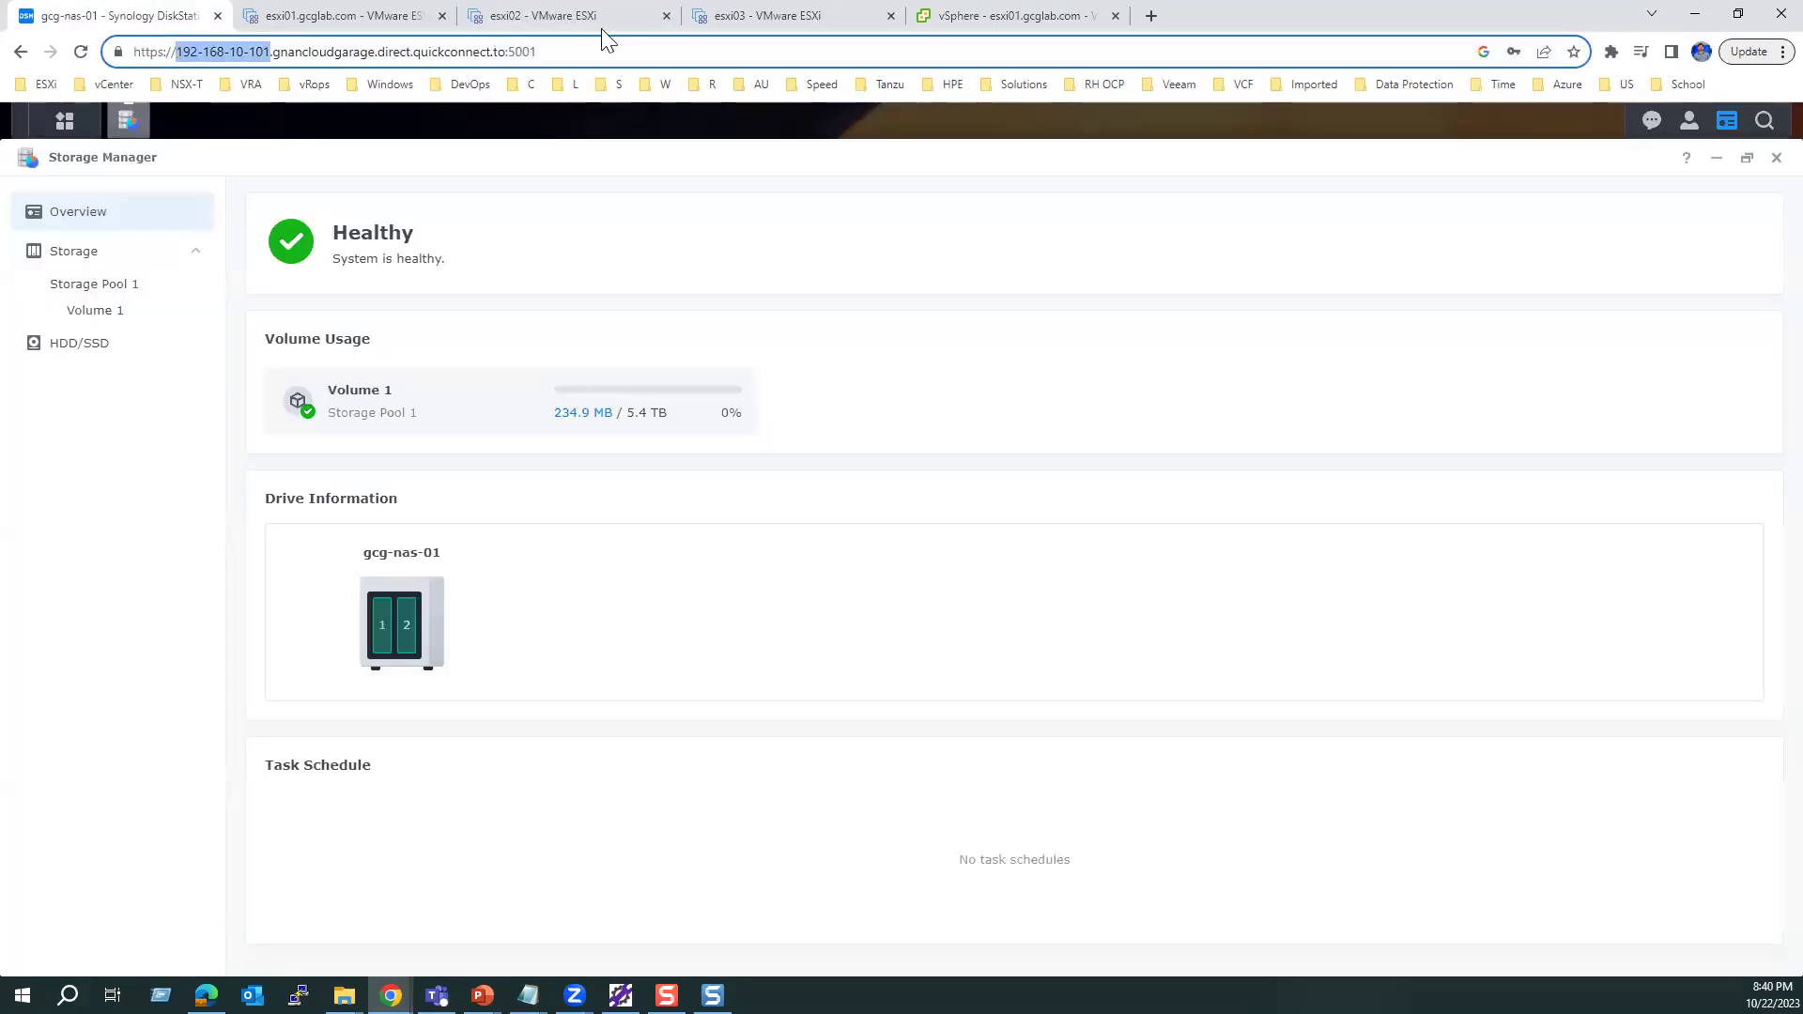
{"action": "left_click", "coordinate": [564, 15]}
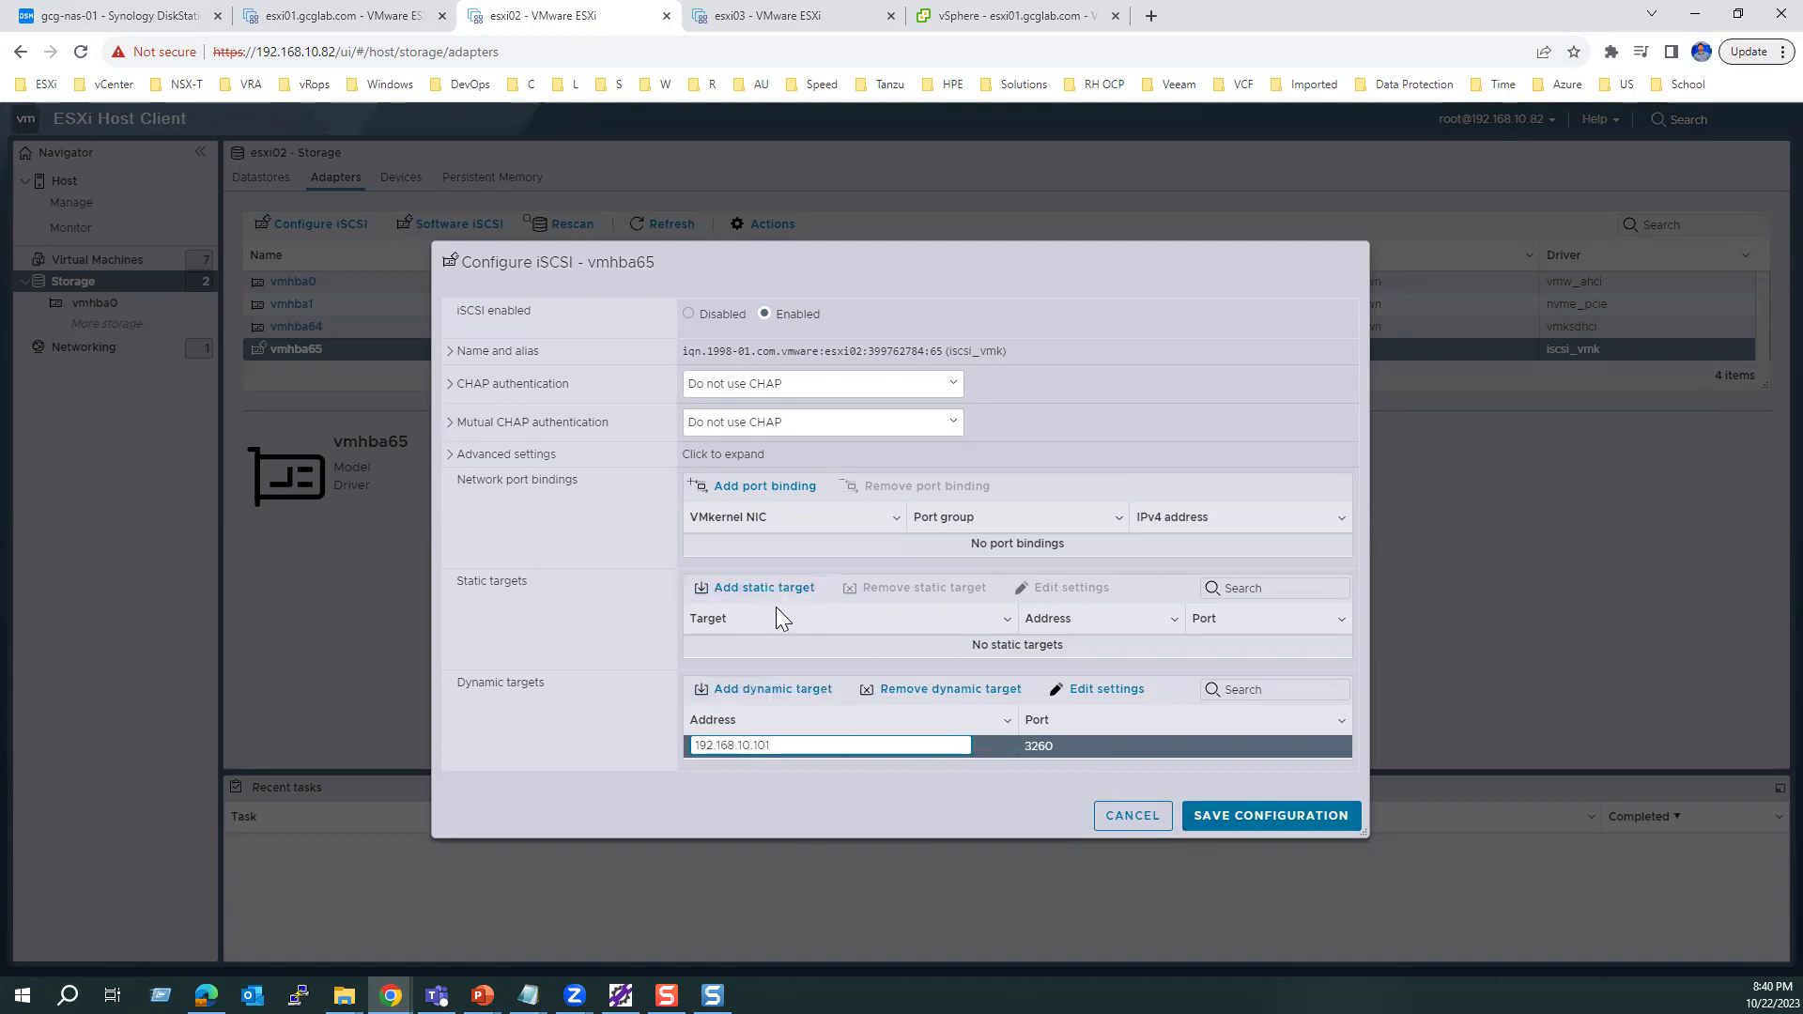
{"action": "left_click", "coordinate": [1257, 819]}
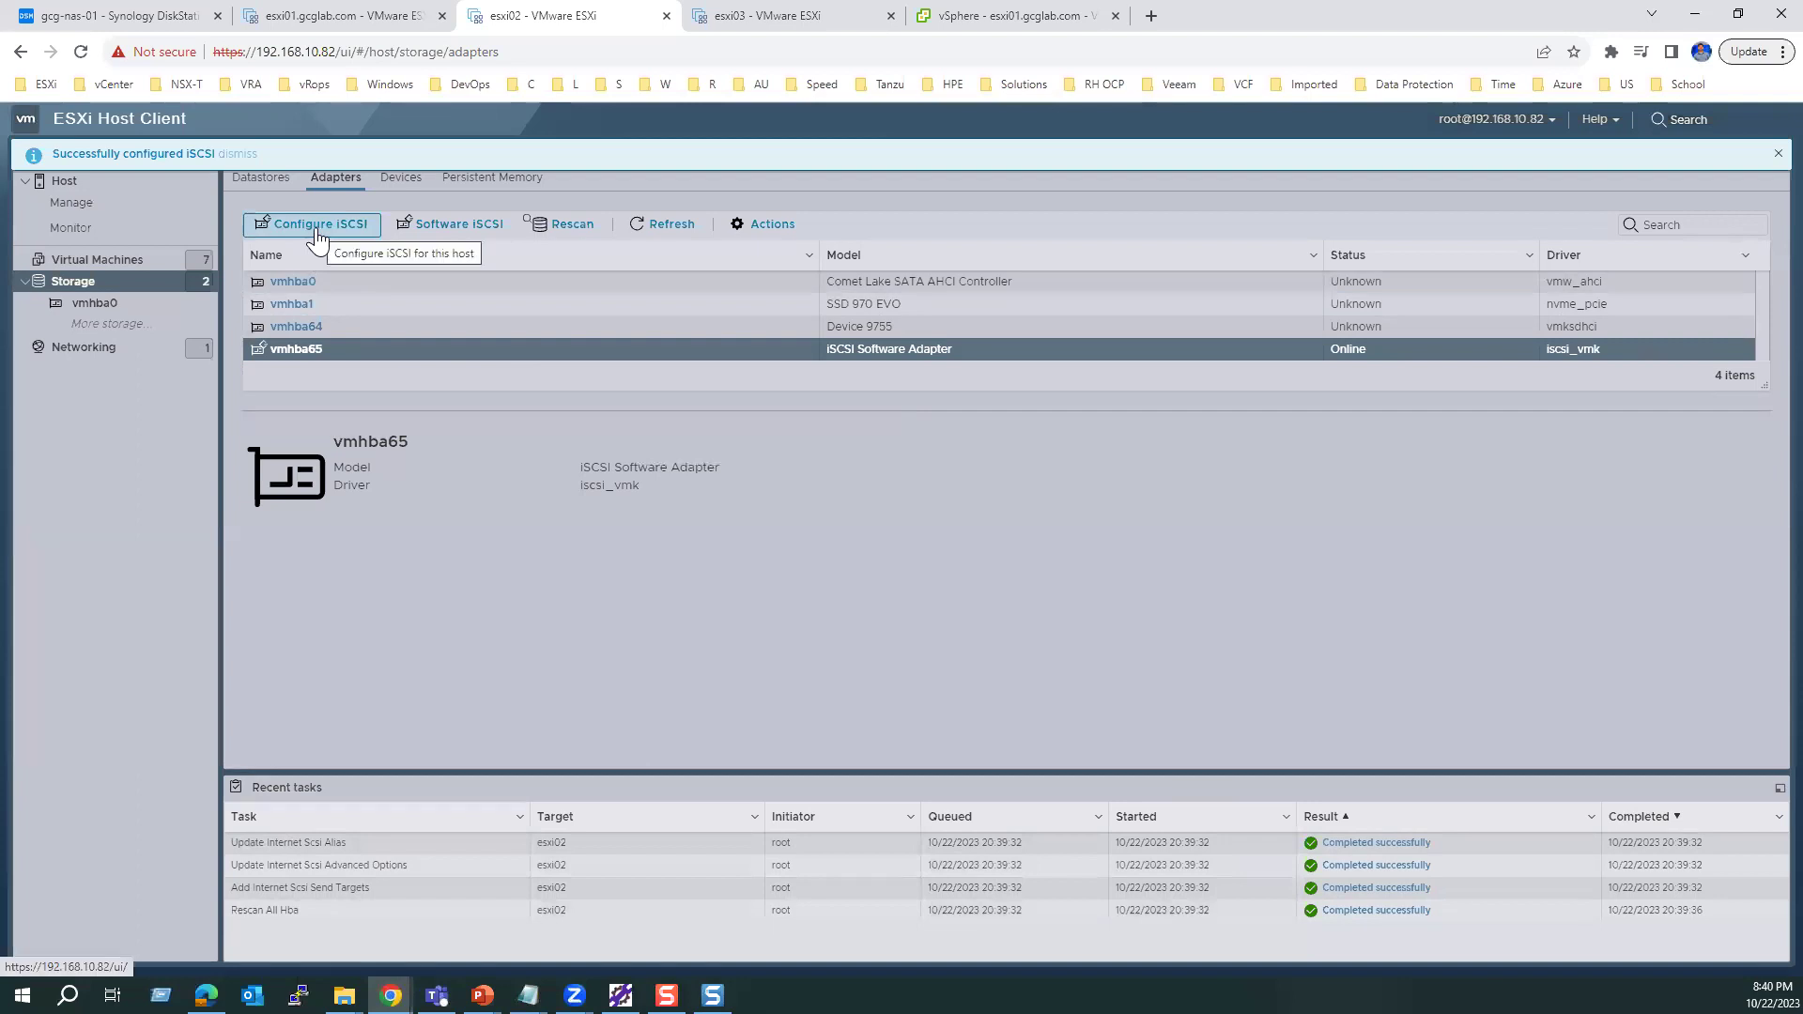
{"action": "left_click", "coordinate": [220, 152]}
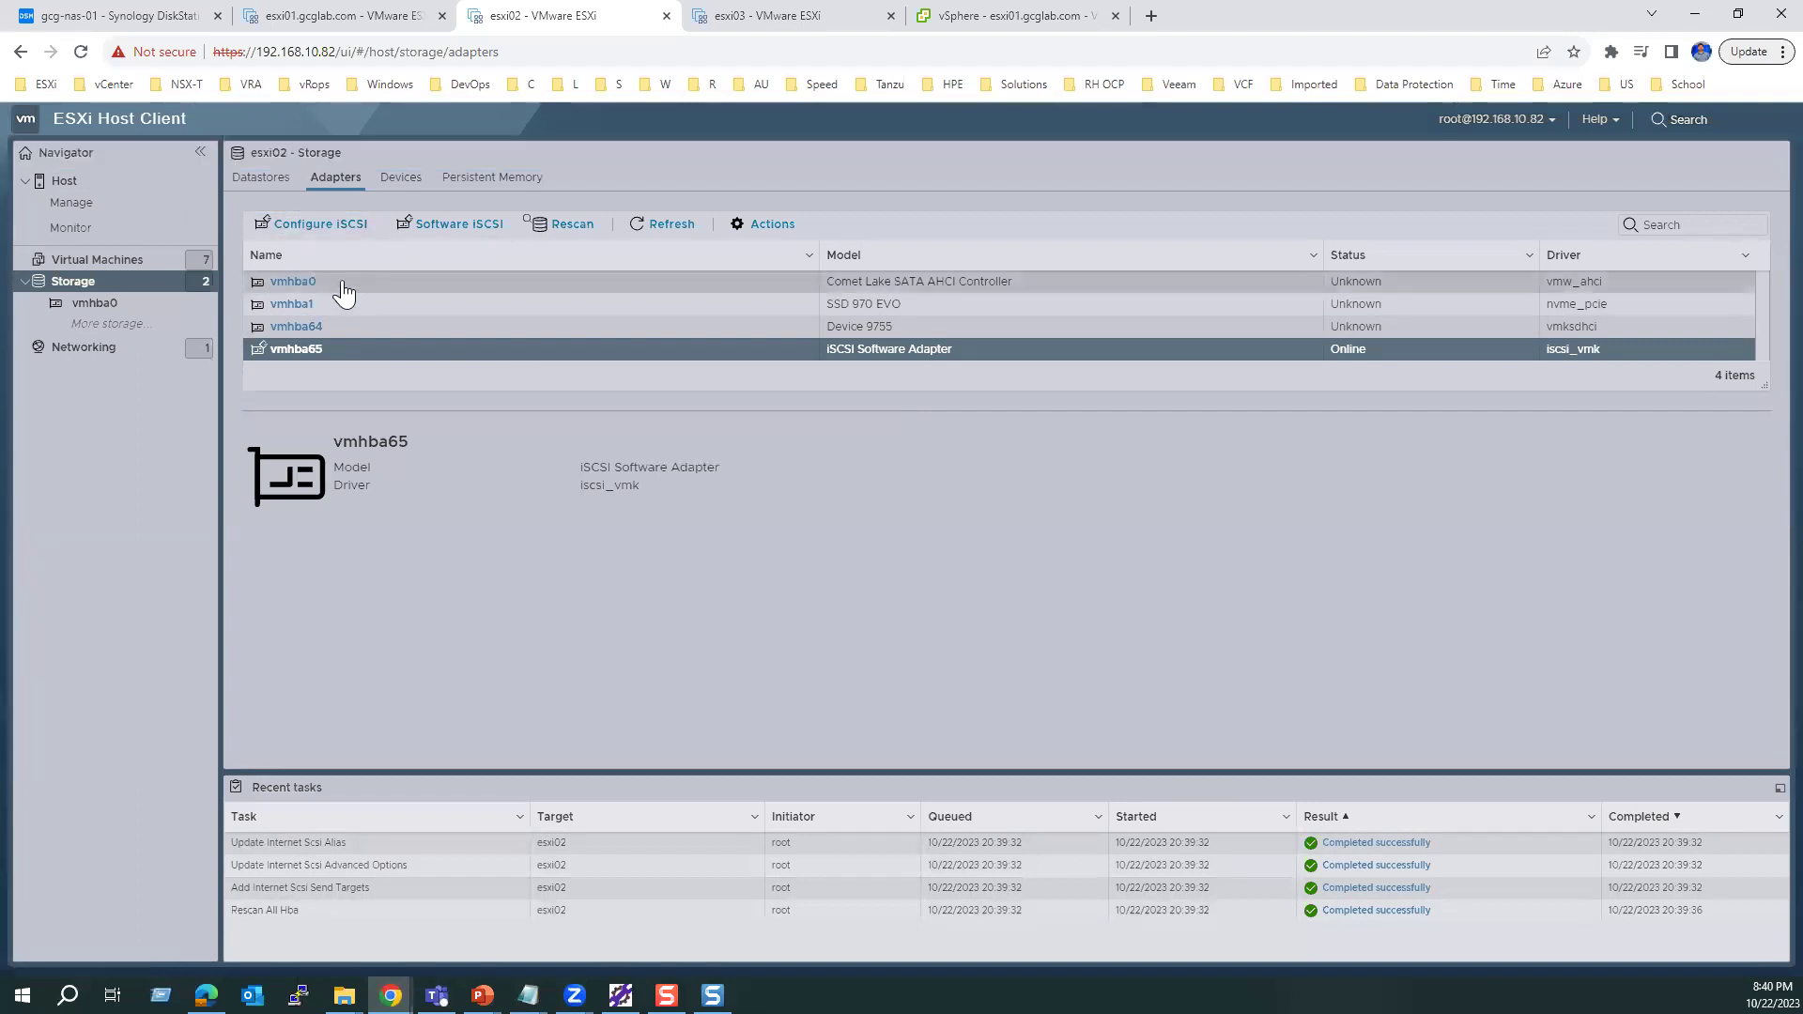
Step: Confirm esxi02's vmhba65 lists the Synology static target 192.168.10.101:3260, then switch to esxi03
{"action": "left_click", "coordinate": [321, 224]}
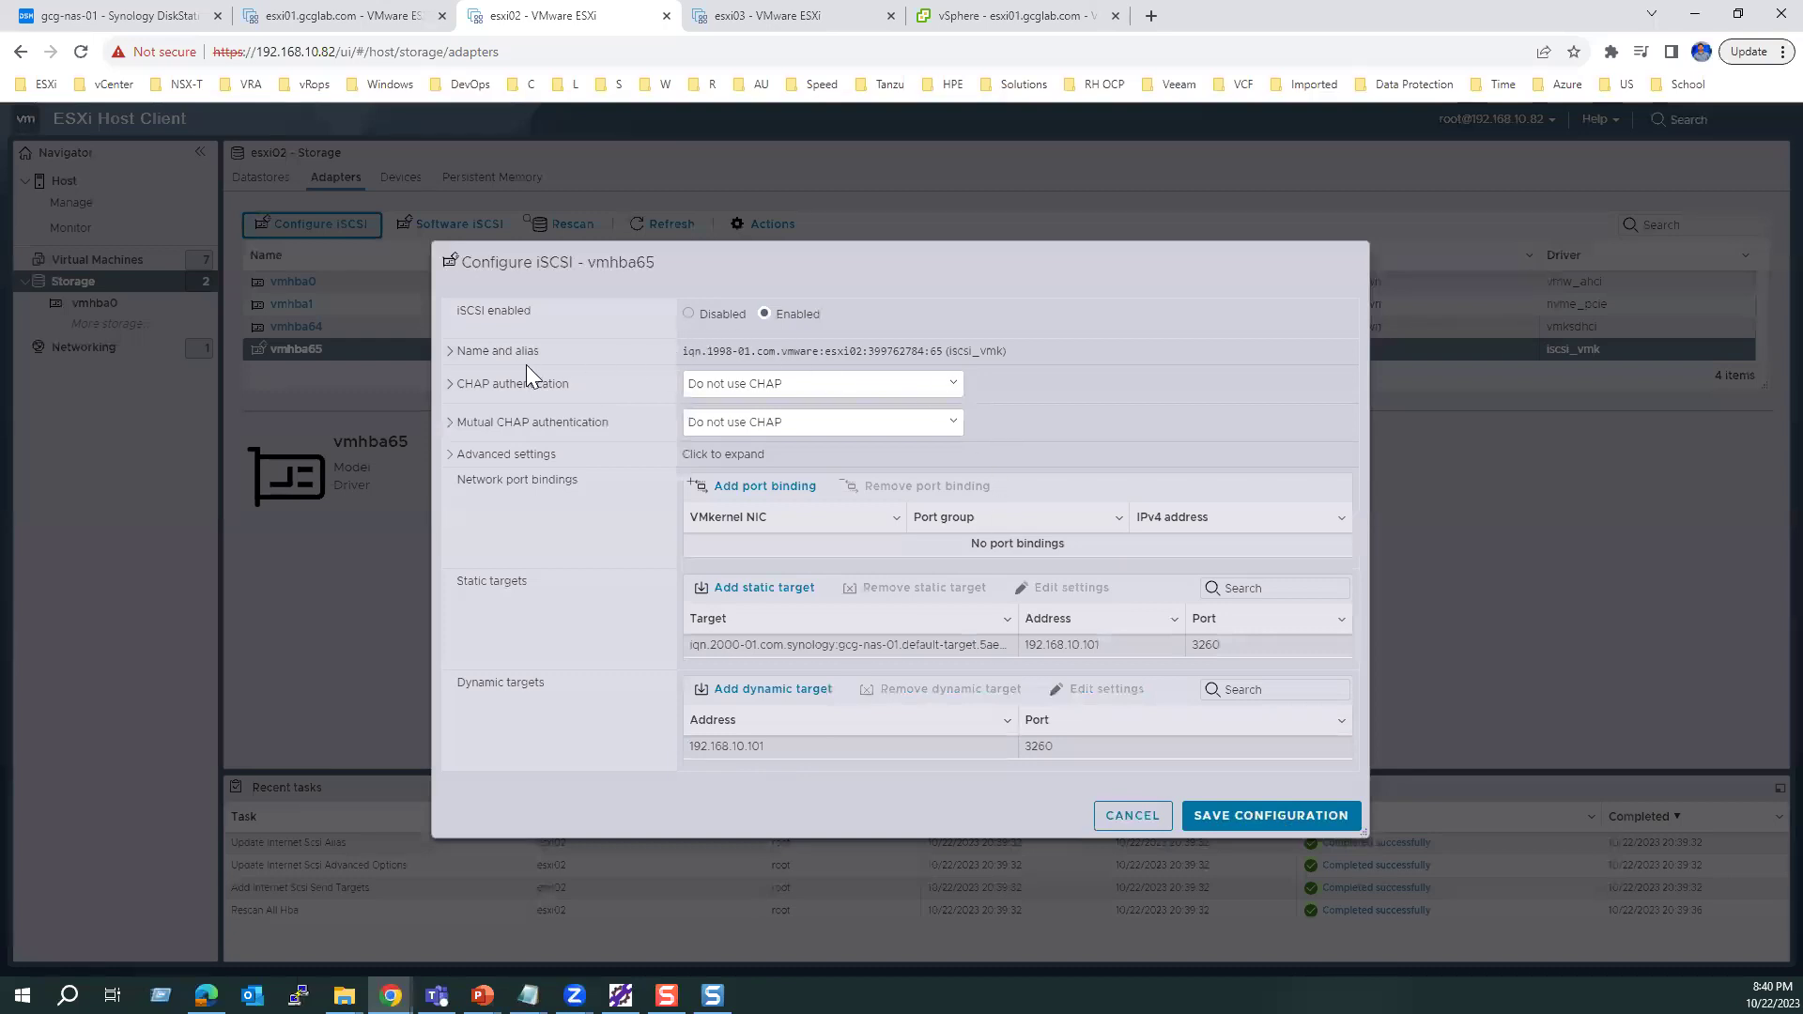
{"action": "left_click_drag", "start_coordinate": [793, 348], "coordinate": [919, 354]}
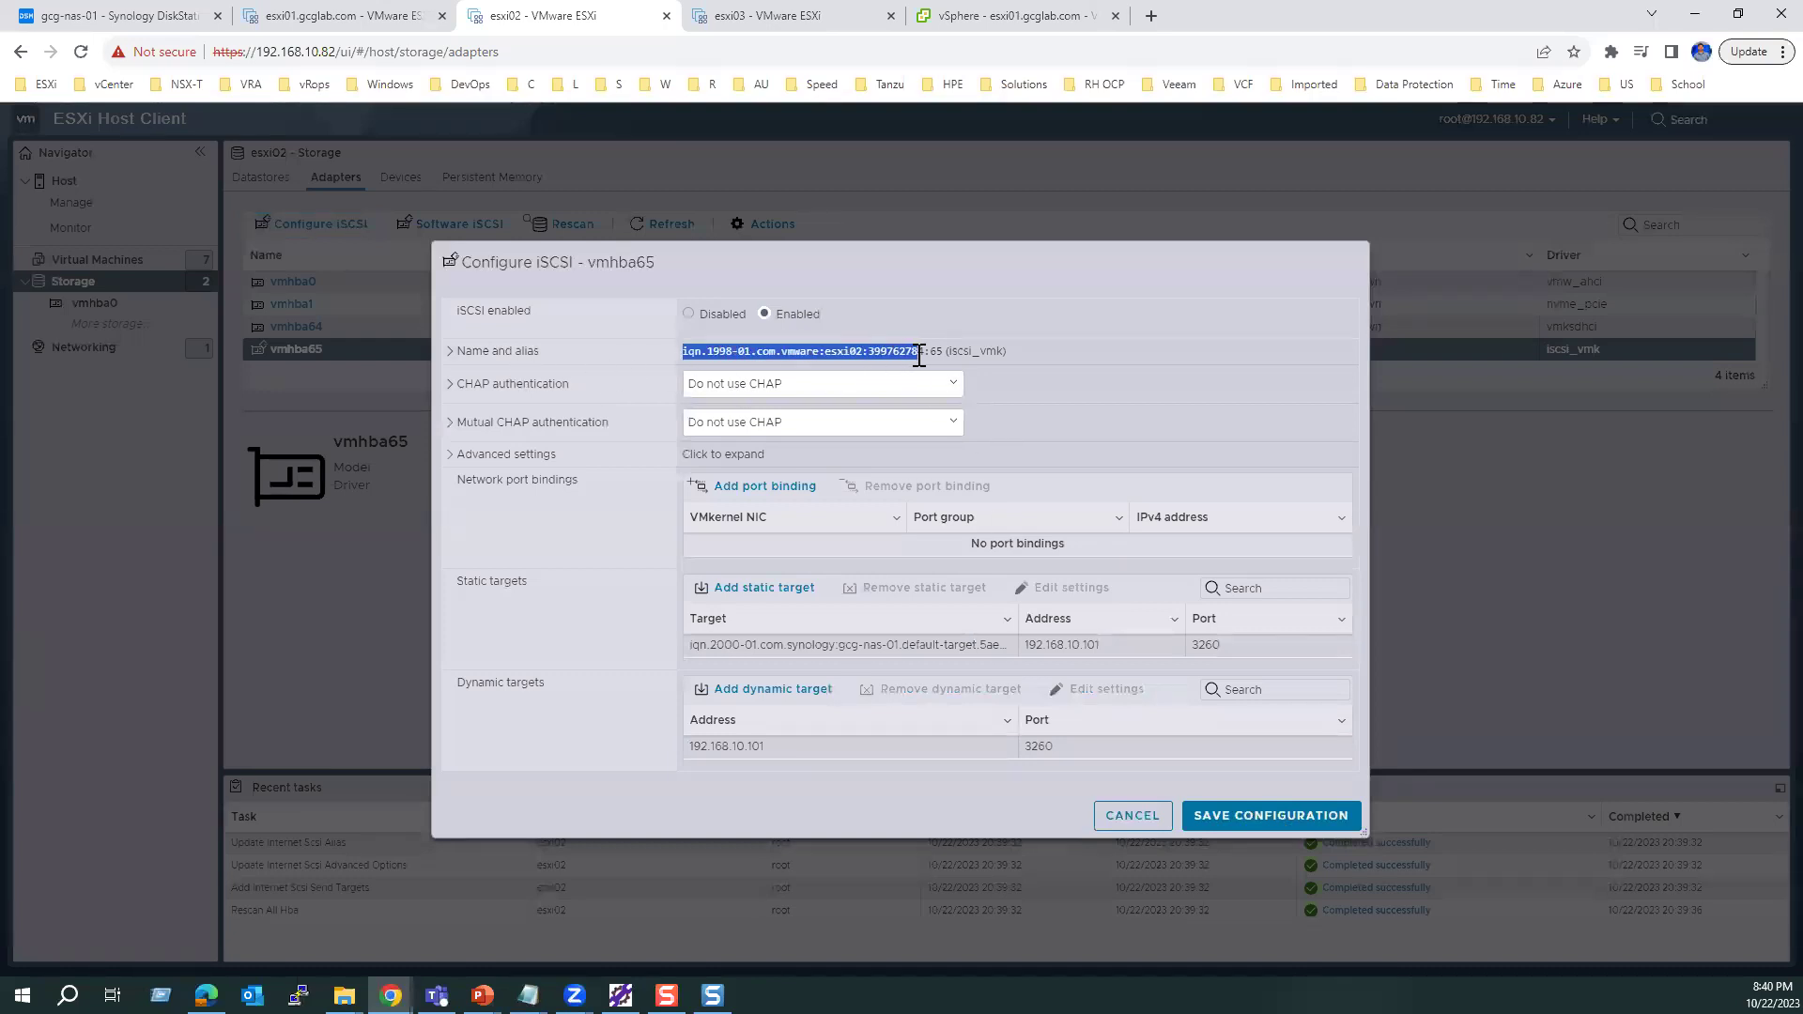
{"action": "left_click", "coordinate": [1159, 397]}
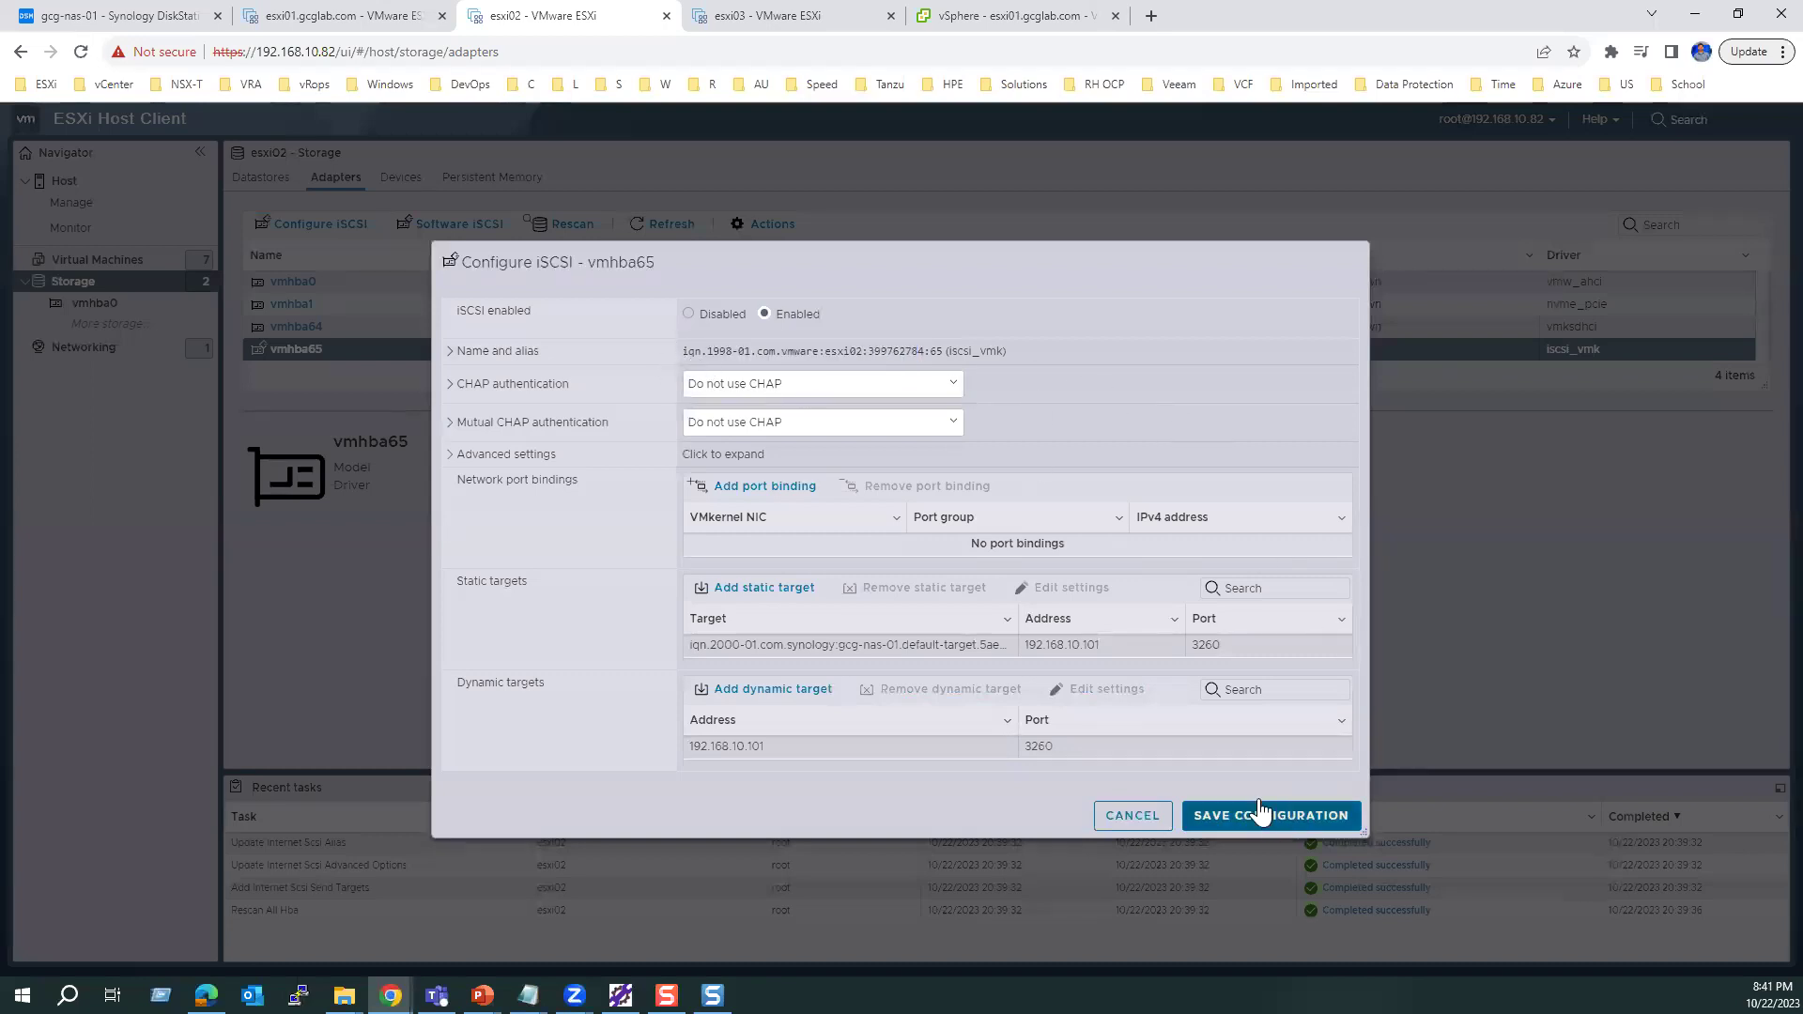
{"action": "left_click", "coordinate": [1144, 821]}
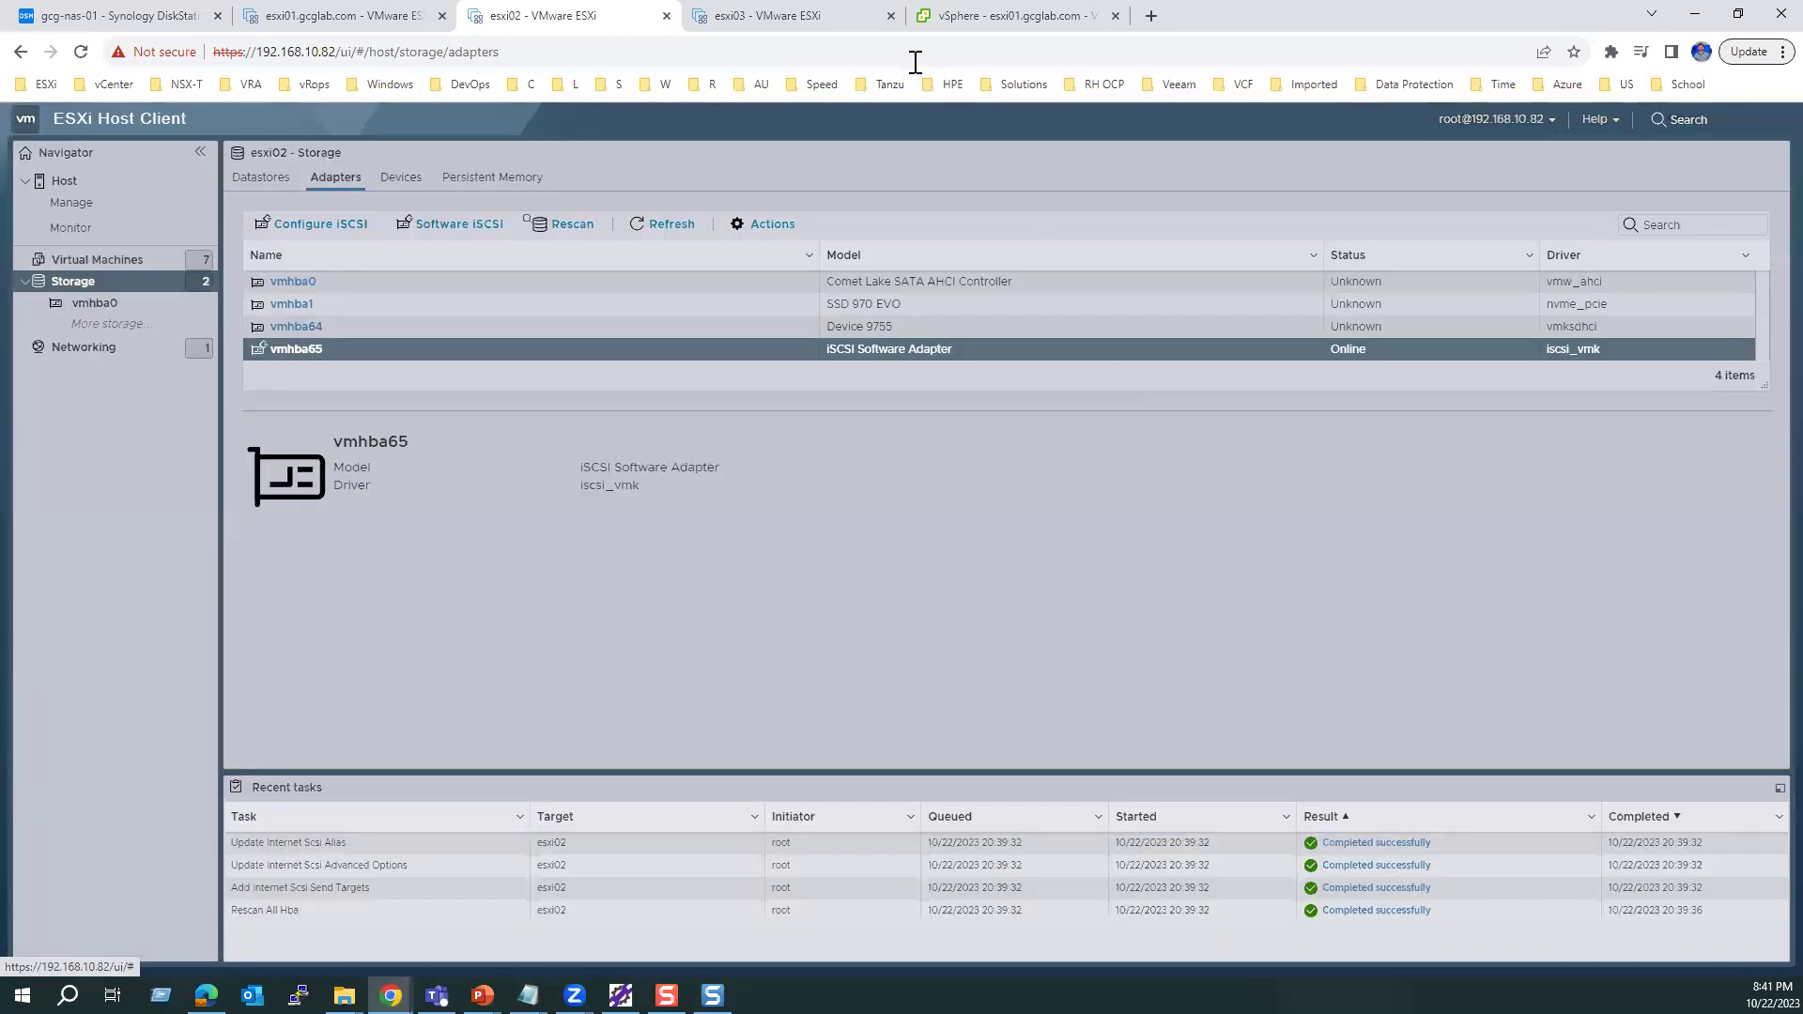
{"action": "left_click", "coordinate": [797, 13]}
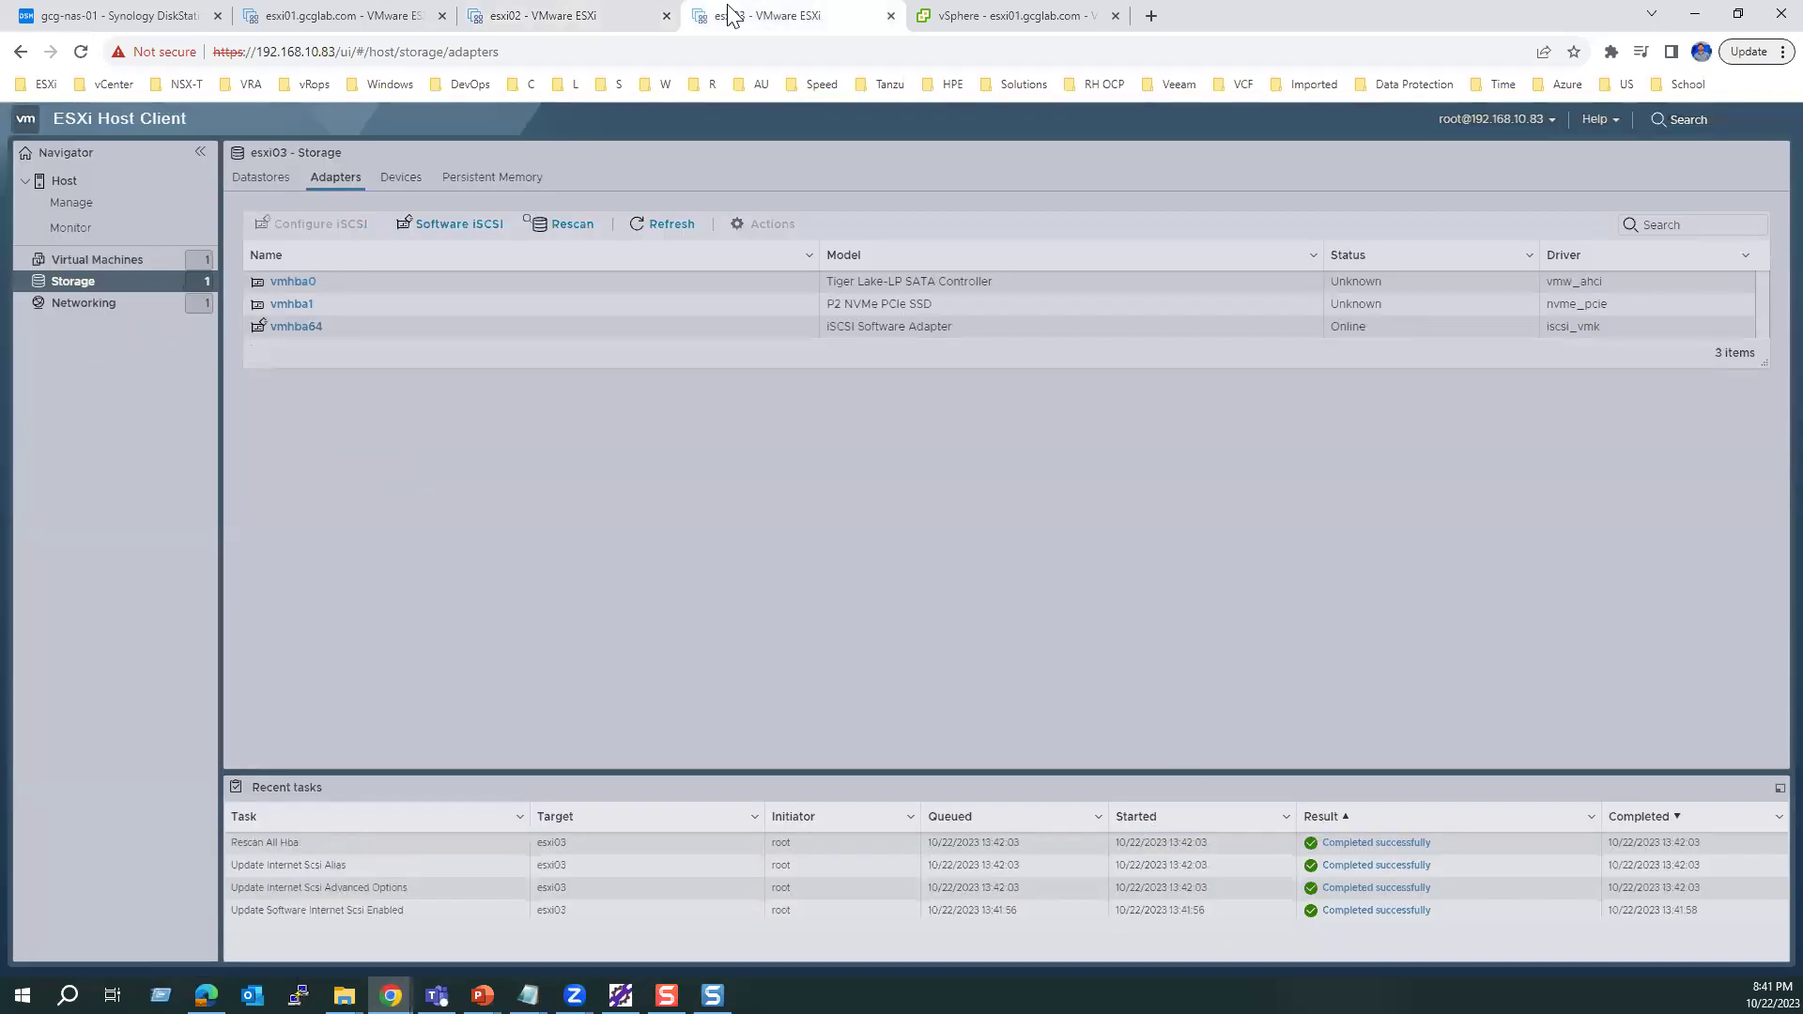
Step: Add dynamic target 192.168.10.101:3260 to esxi03's vmhba64 and save it
{"action": "left_click", "coordinate": [361, 334]}
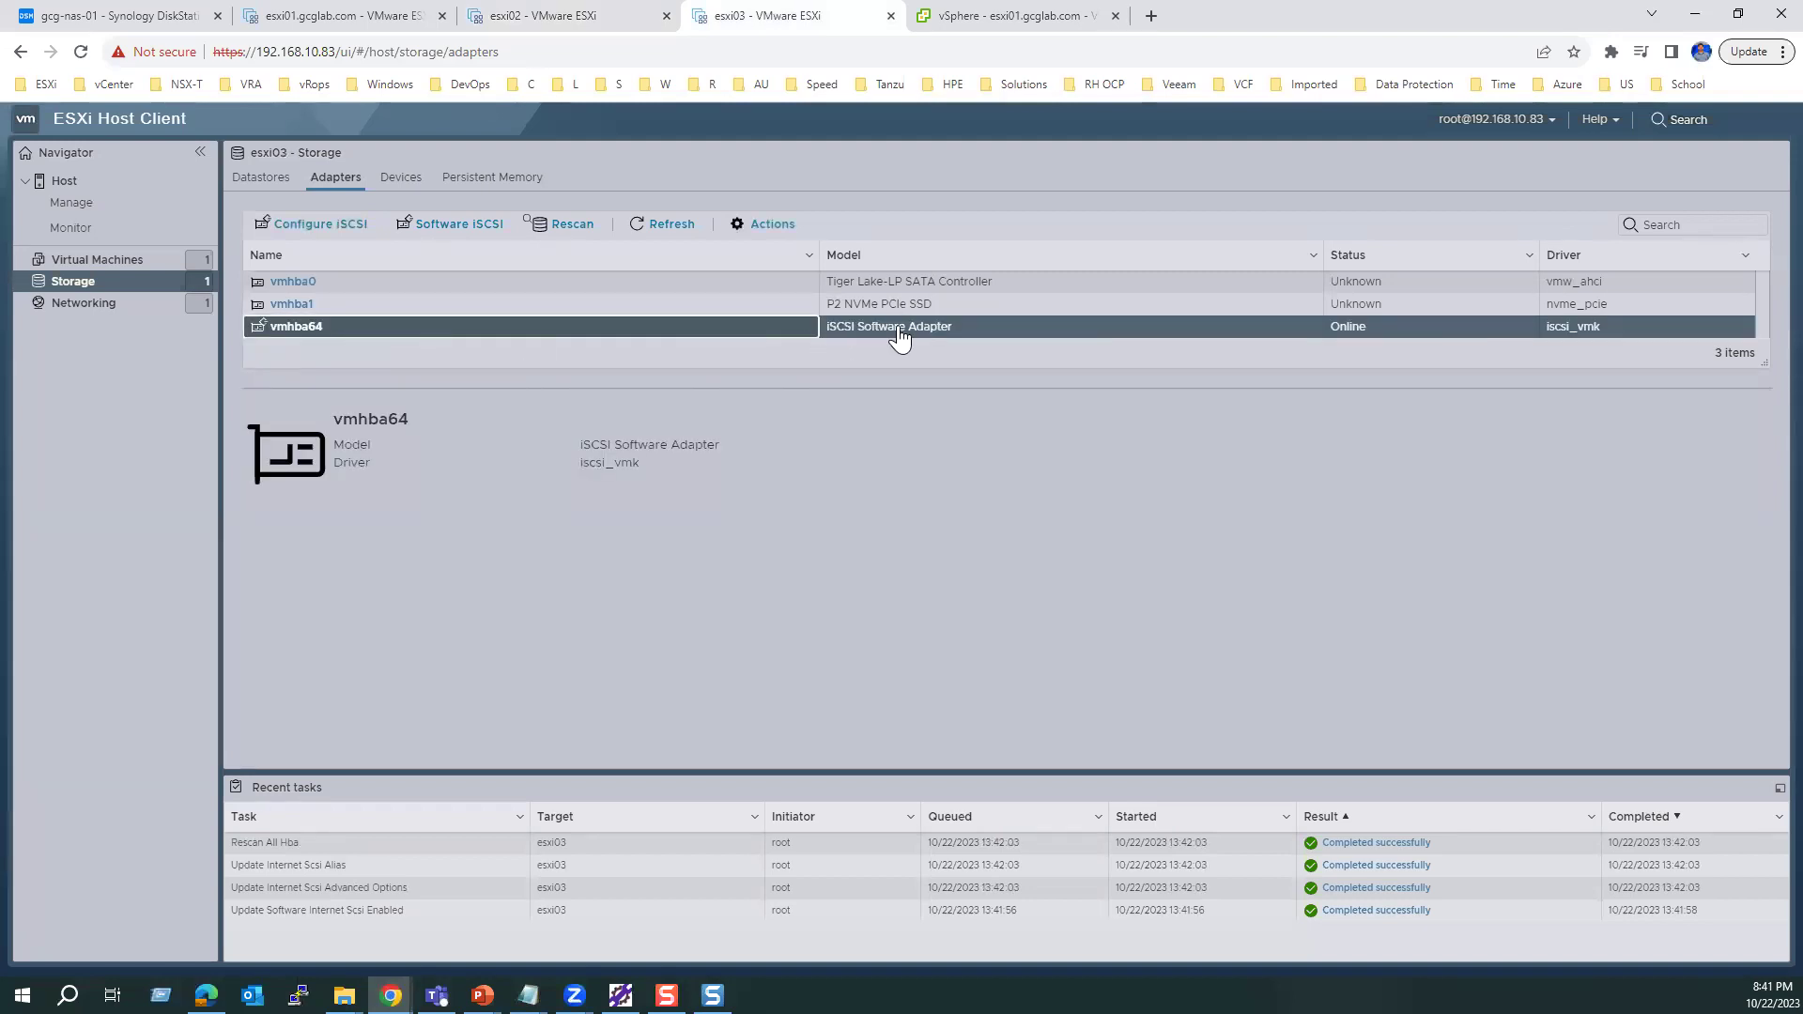
{"action": "left_click", "coordinate": [368, 225]}
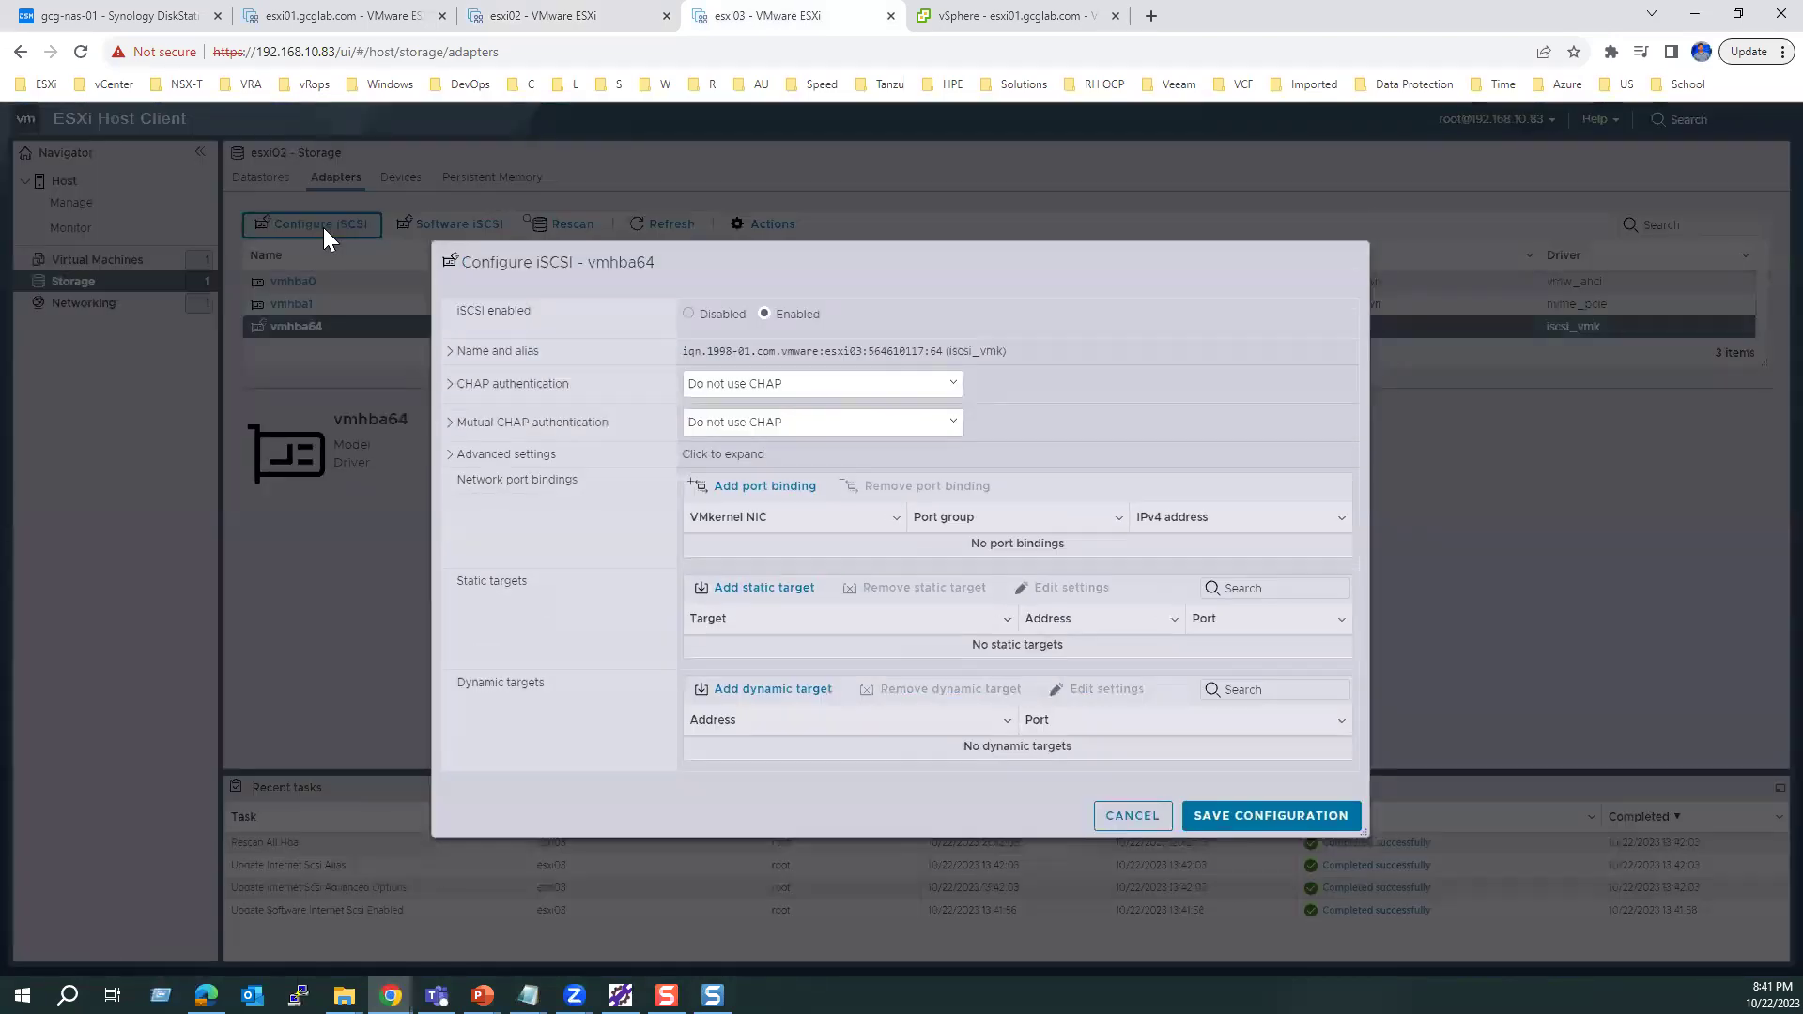
{"action": "left_click", "coordinate": [742, 690]}
{"action": "left_click", "coordinate": [731, 746]}
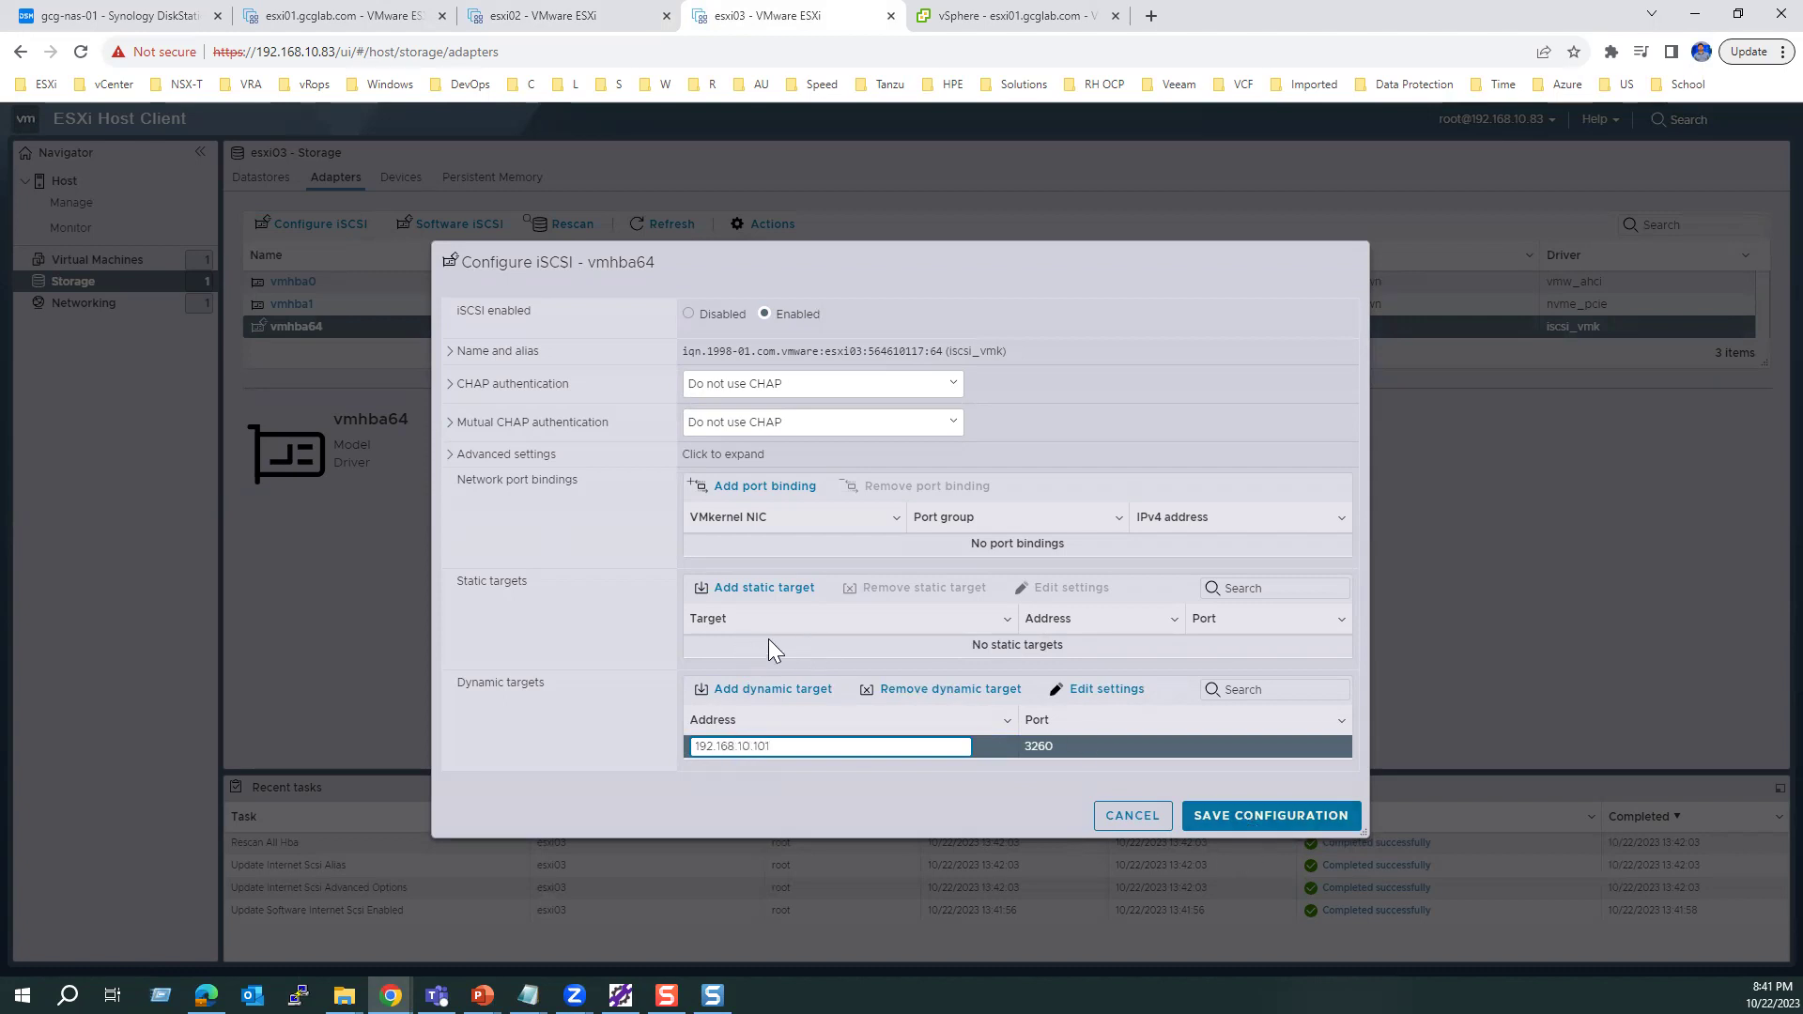
{"action": "left_click", "coordinate": [1240, 817]}
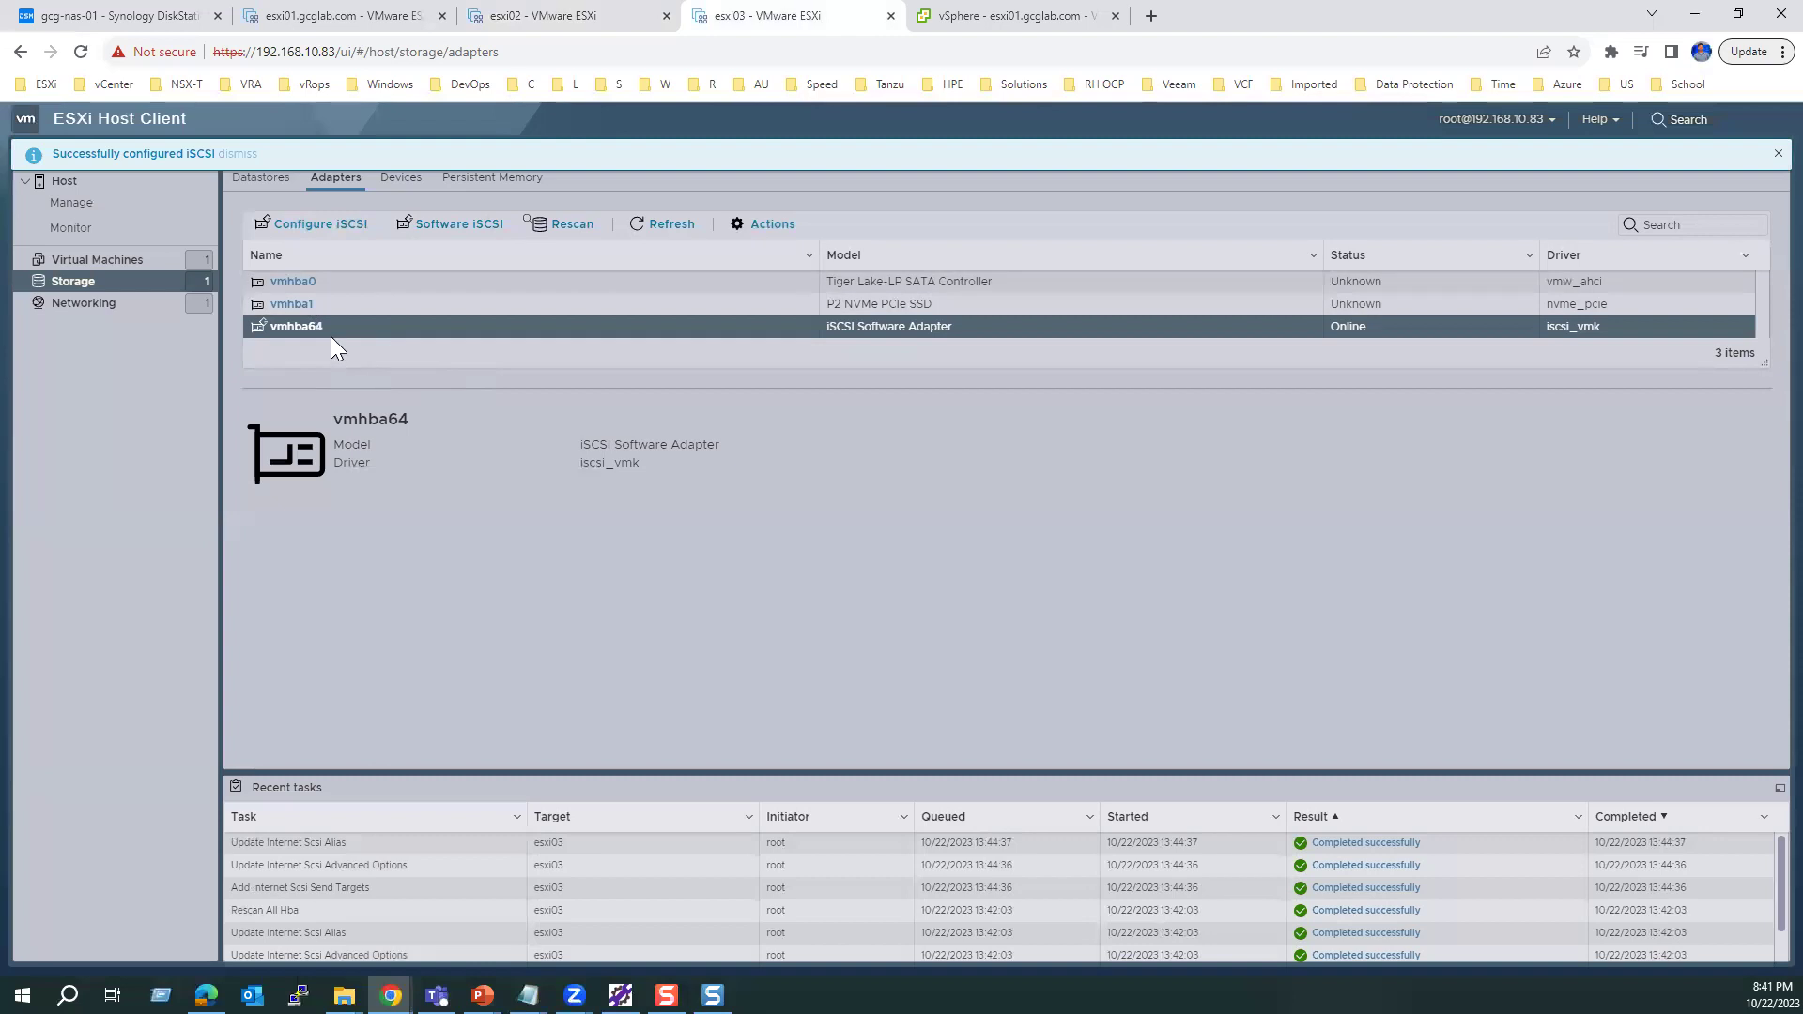
Step: Verify esxi03's discovered Synology target, then reload its storage devices page
{"action": "left_click", "coordinate": [325, 229]}
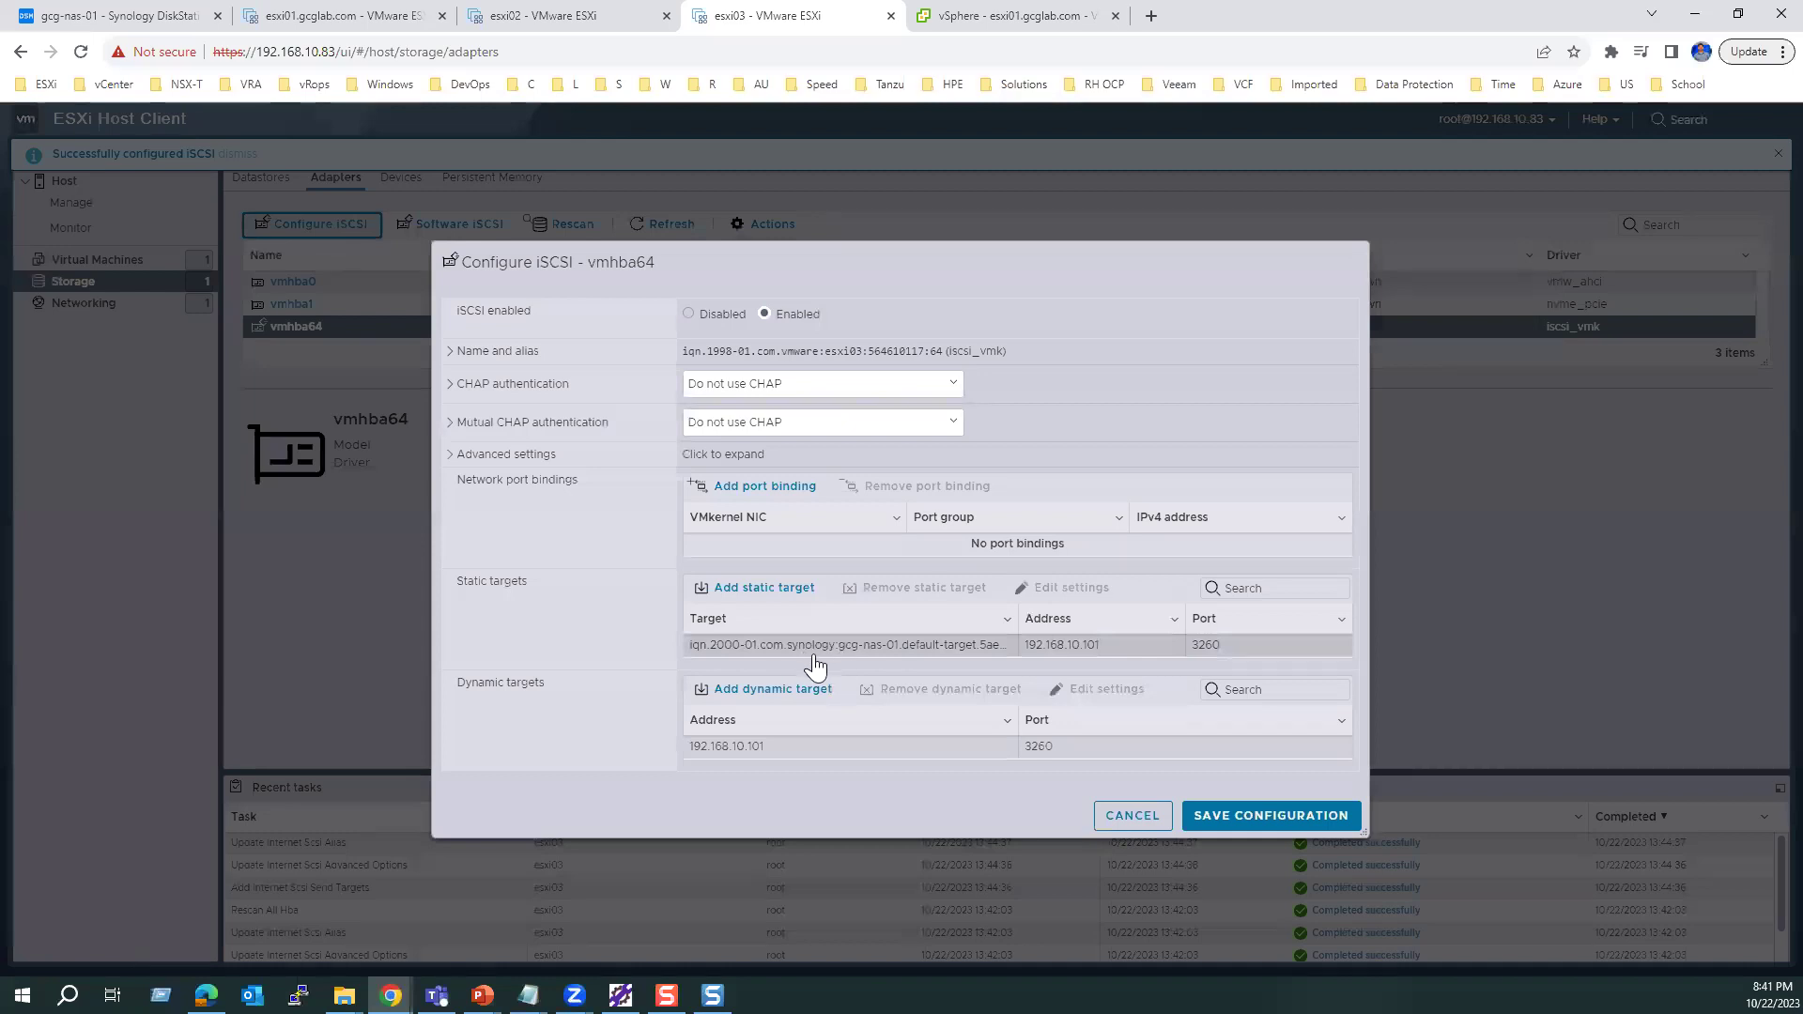
{"action": "left_click", "coordinate": [1144, 826]}
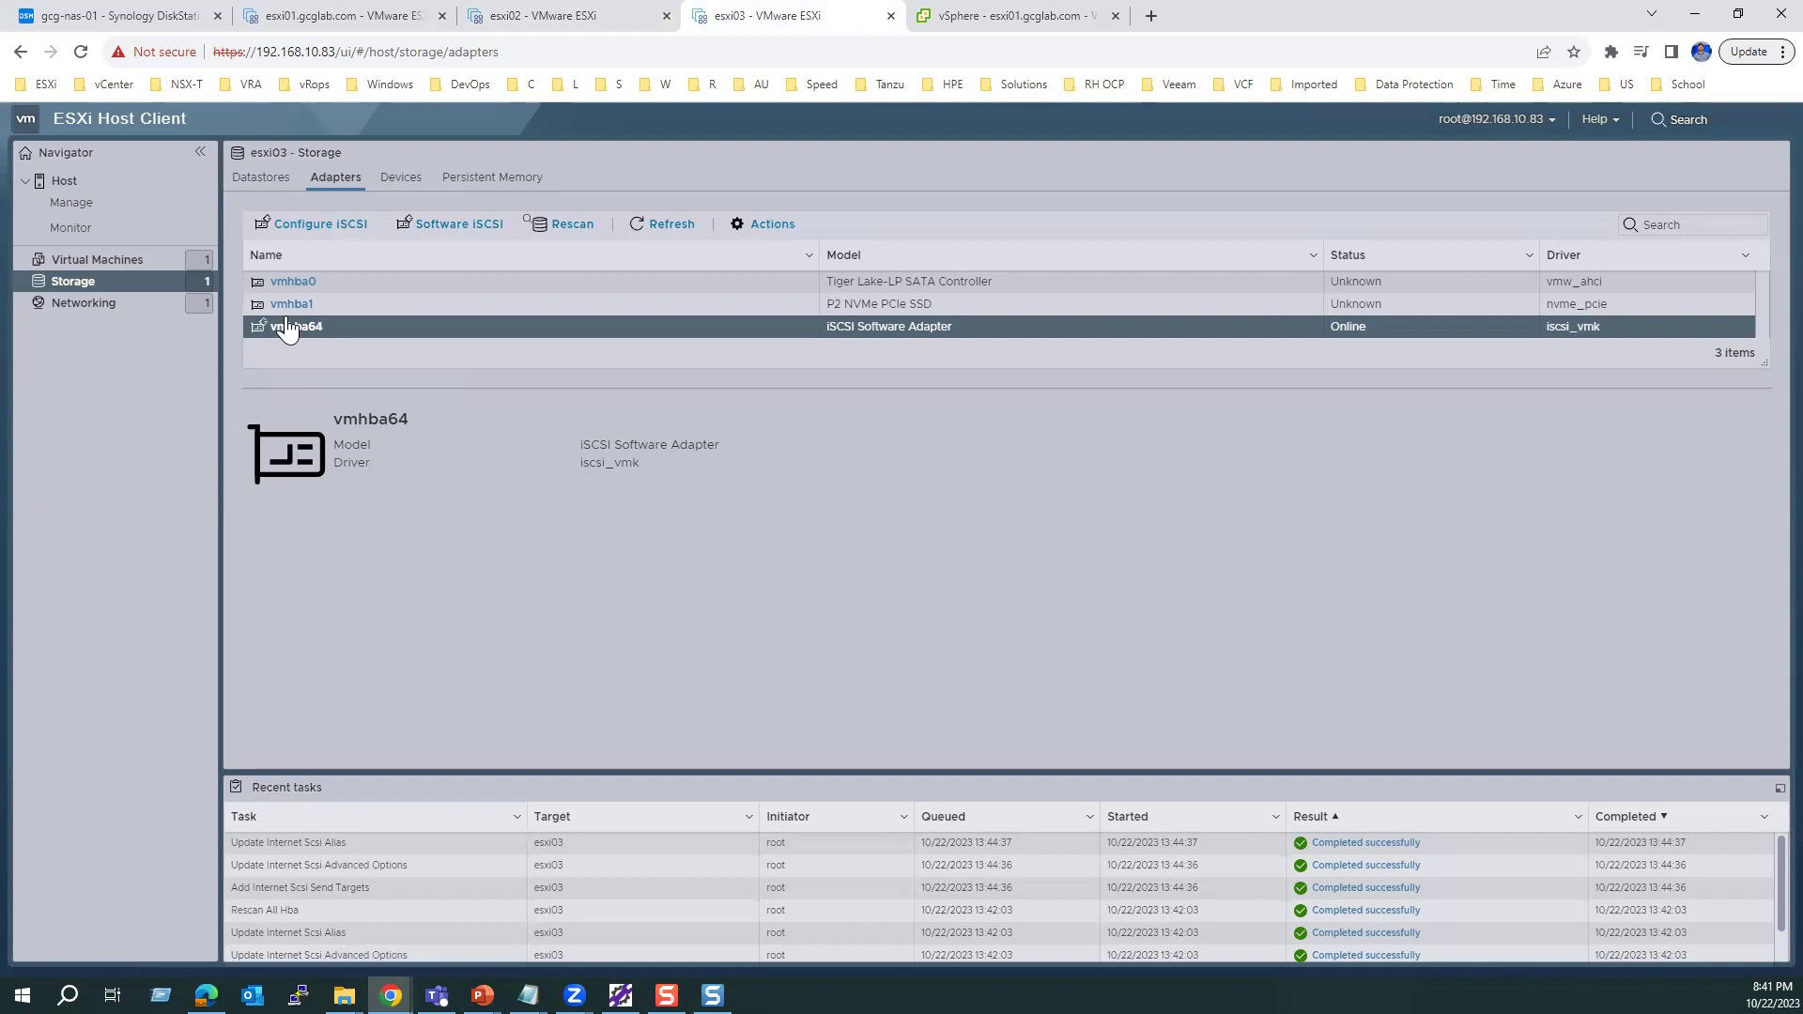
{"action": "left_click", "coordinate": [408, 176]}
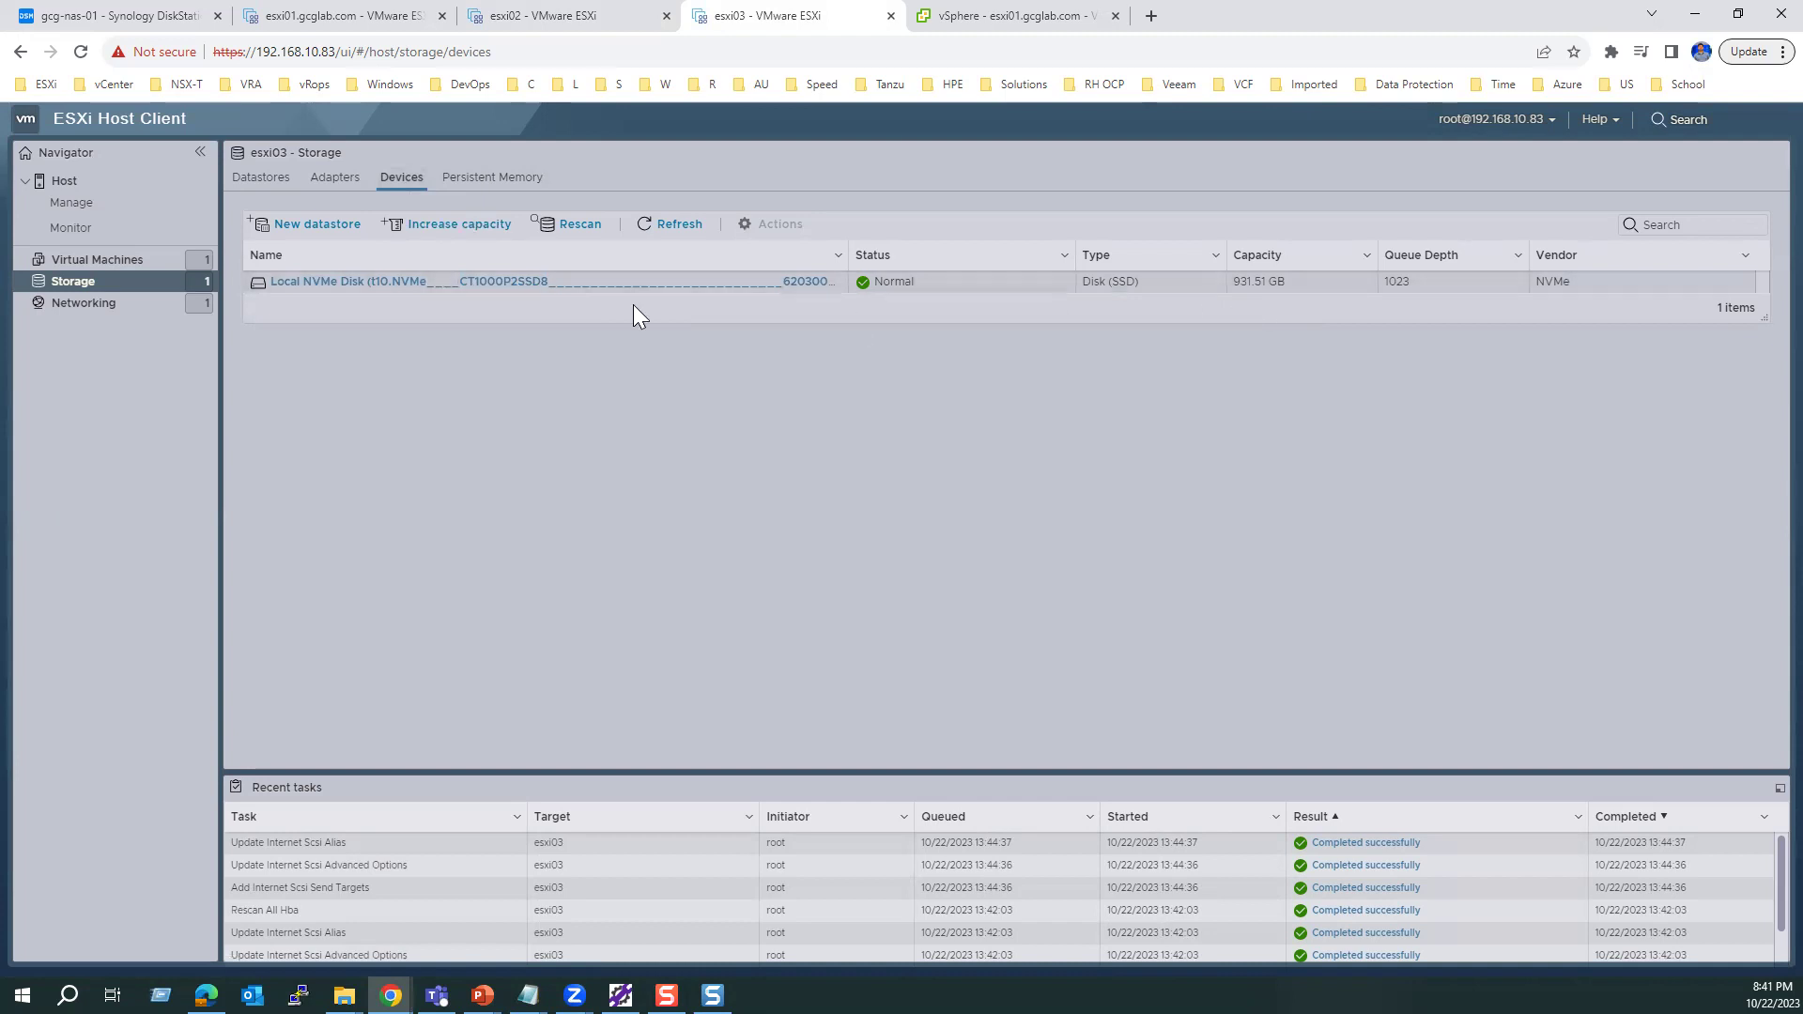
{"action": "left_click", "coordinate": [83, 54]}
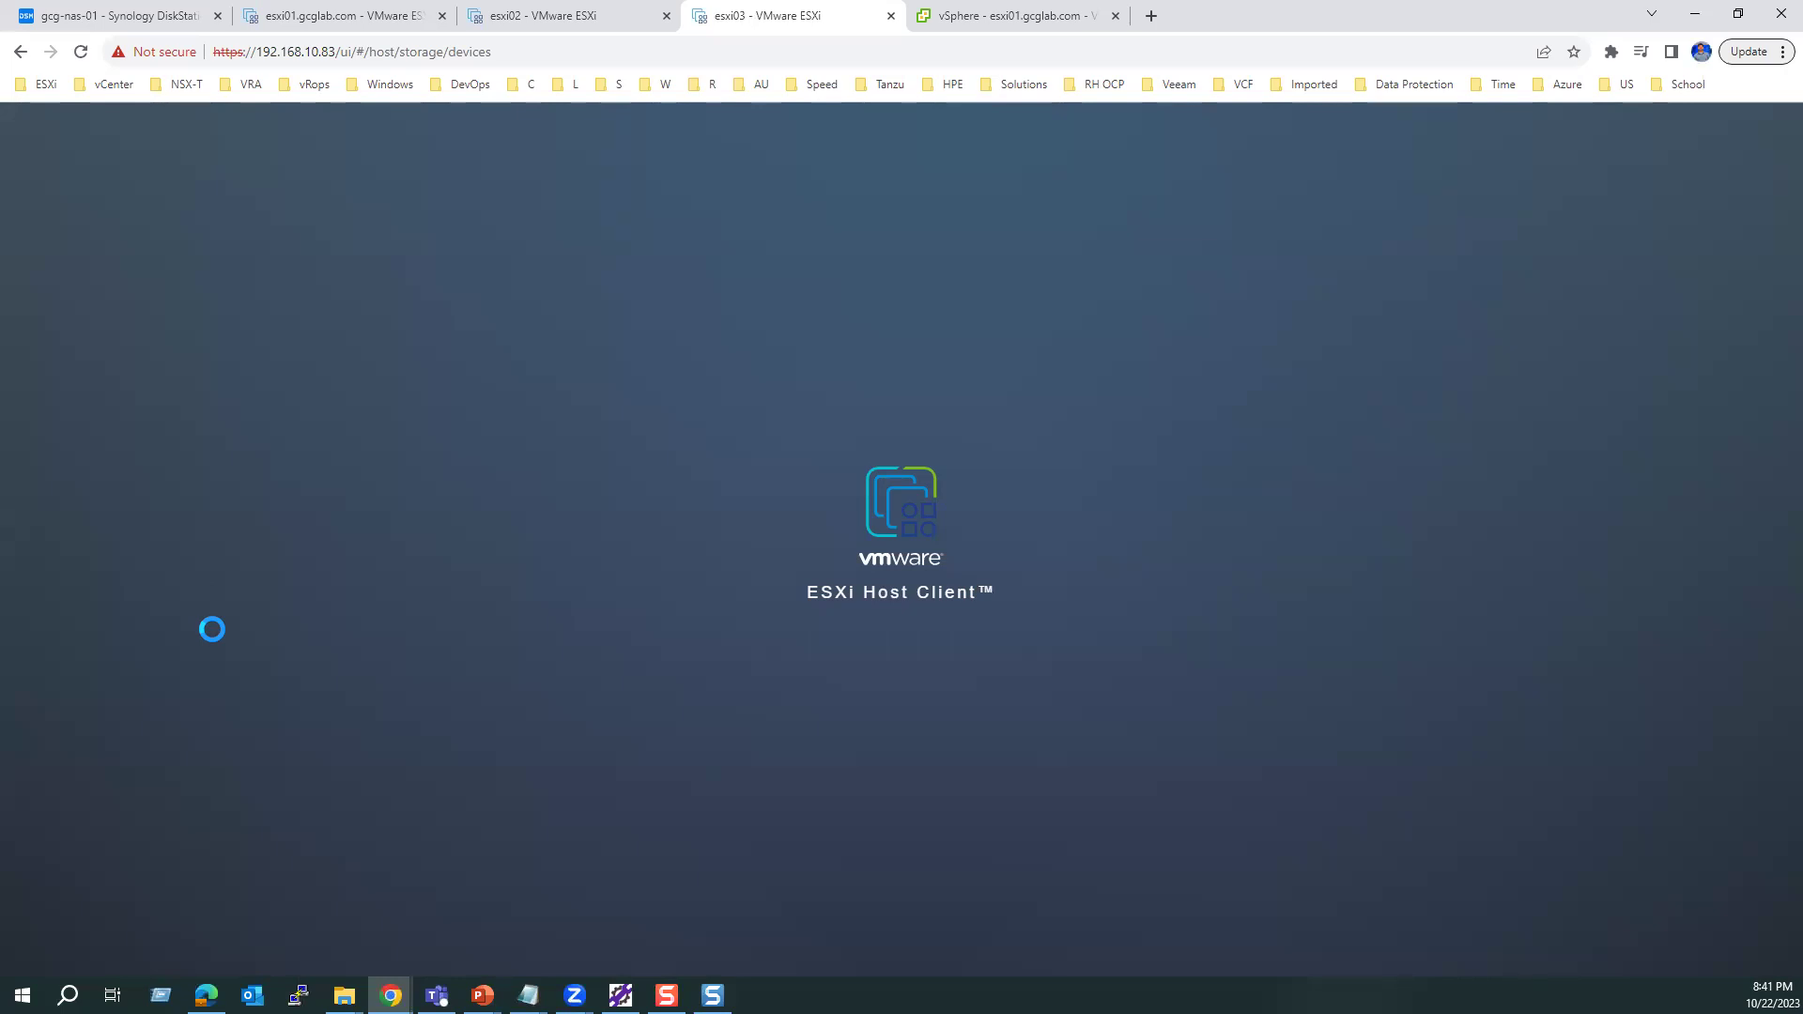
Step: Check esxi02's iSCSI configuration and rescan its storage devices
{"action": "left_click", "coordinate": [545, 15]}
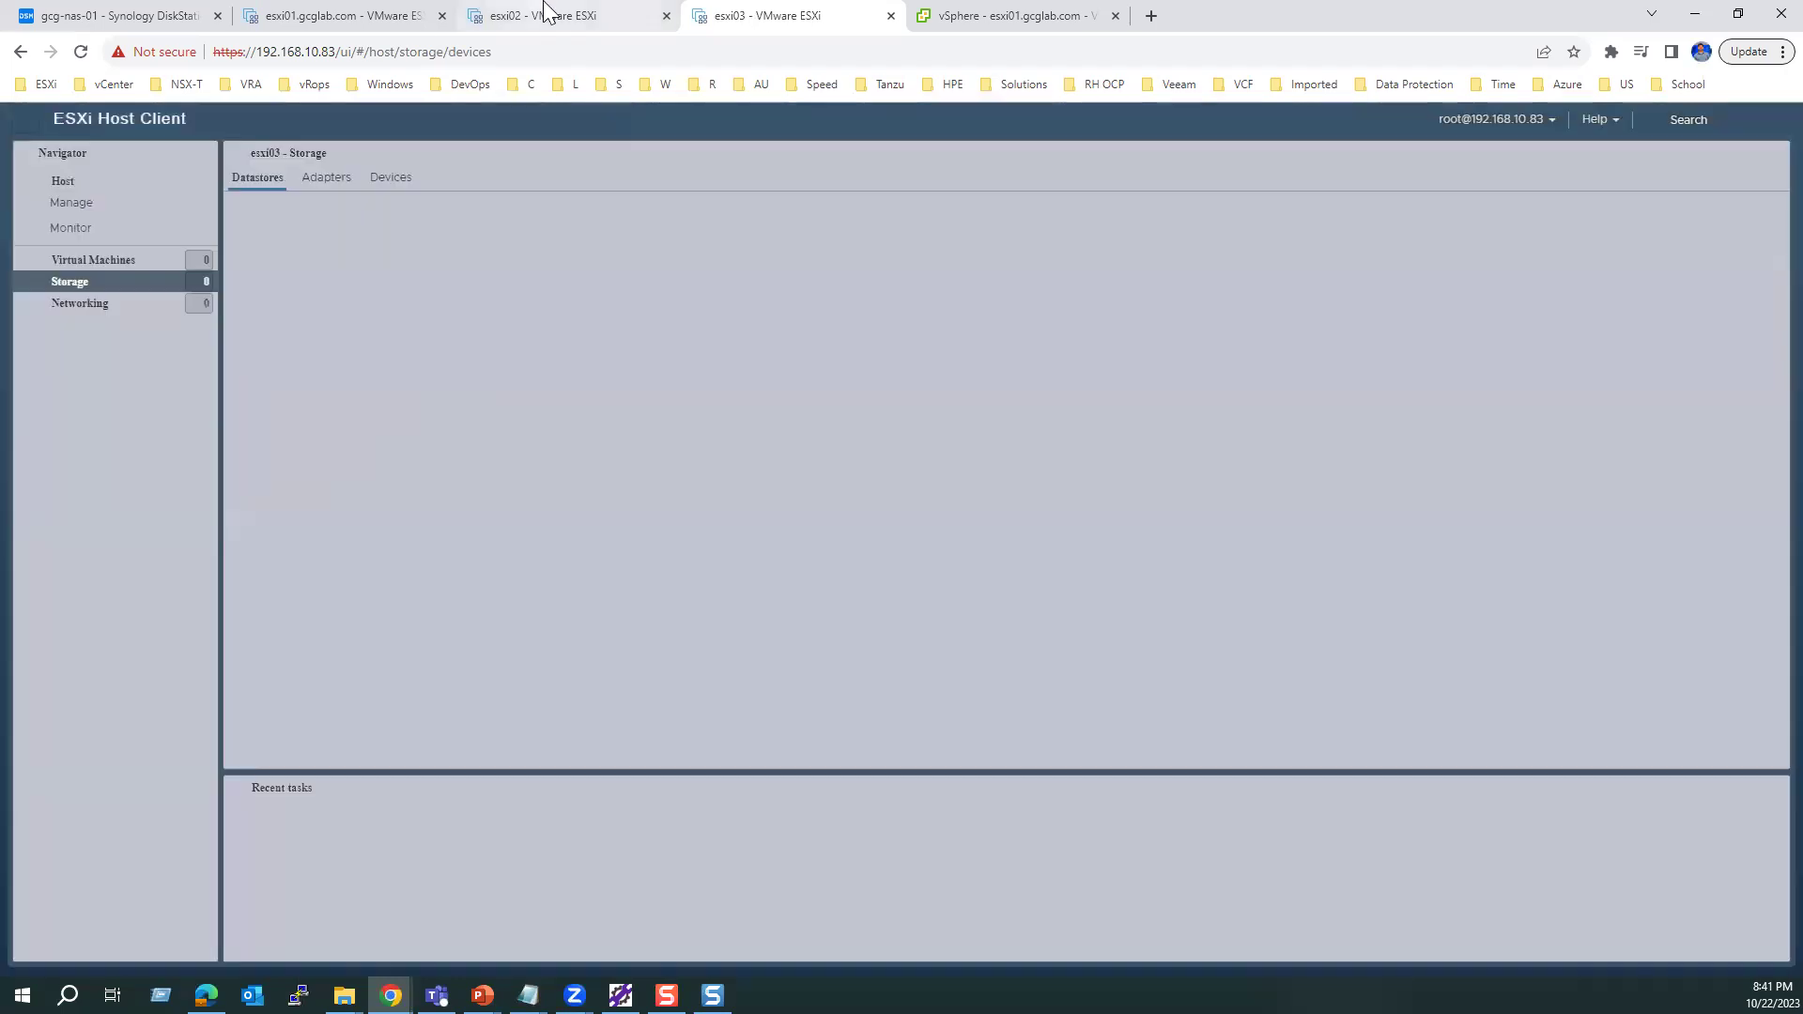
{"action": "left_click", "coordinate": [324, 224]}
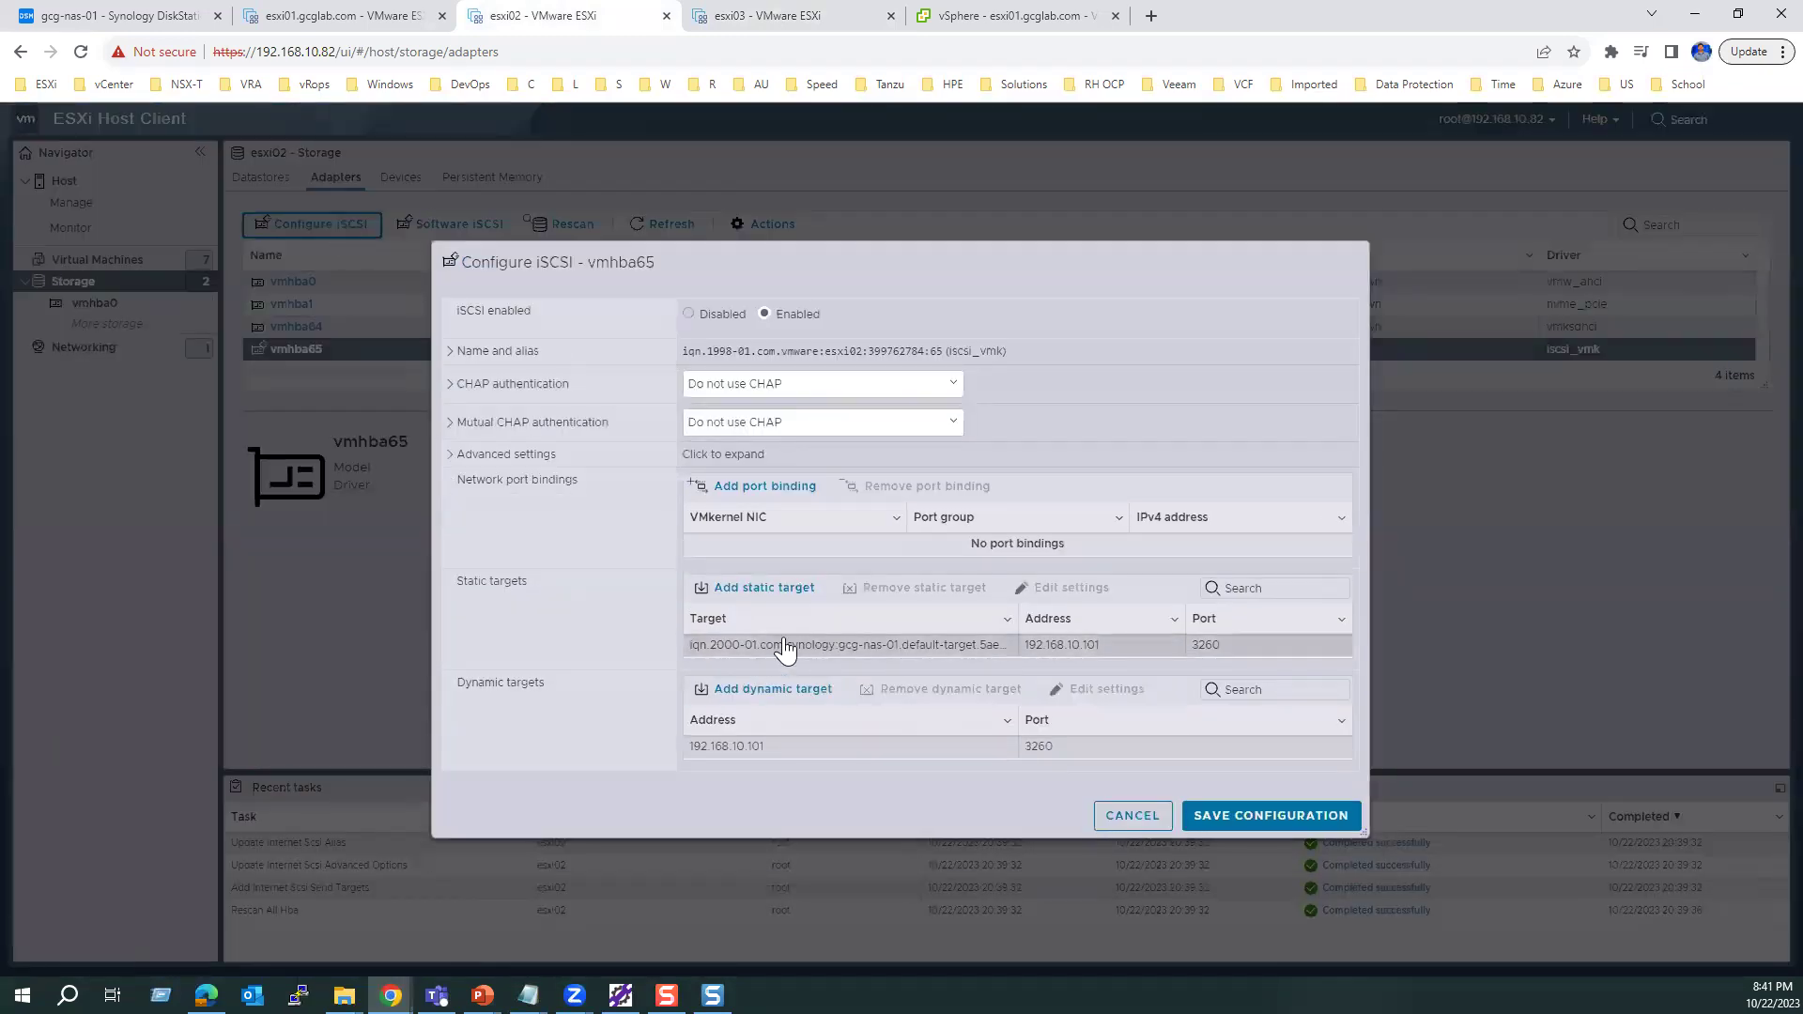
{"action": "left_click", "coordinate": [1131, 815]}
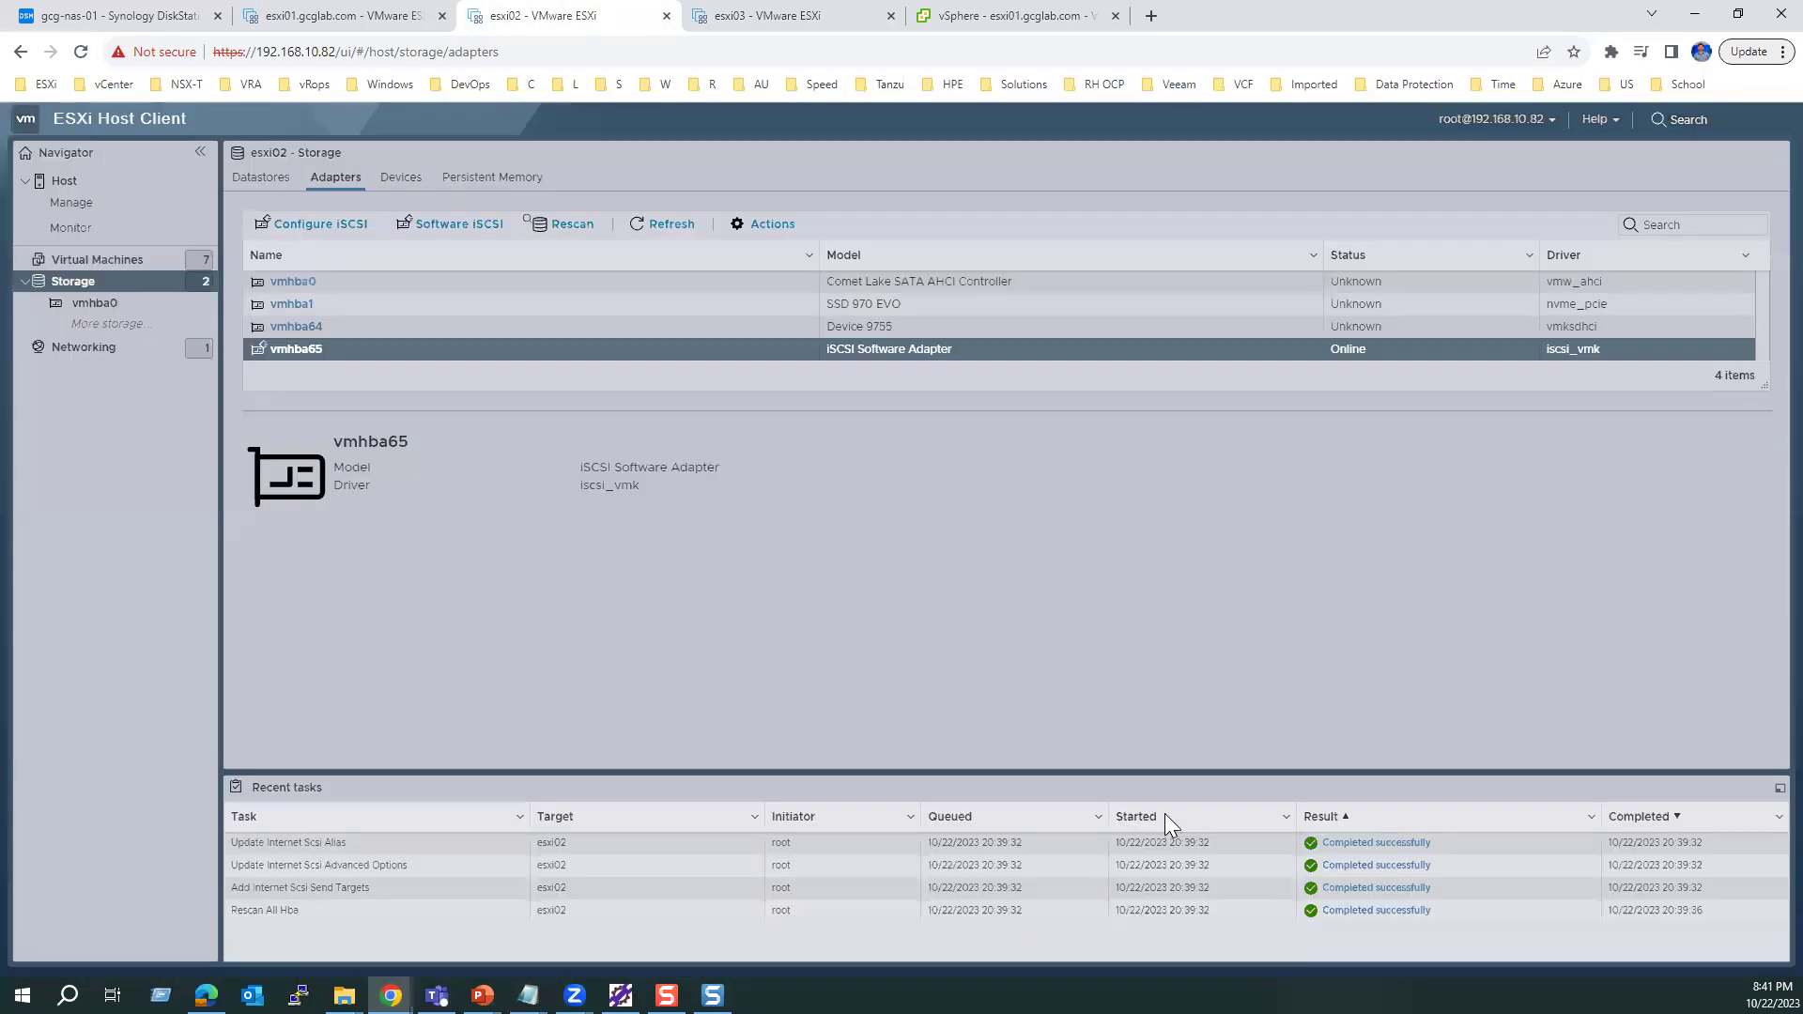
{"action": "left_click", "coordinate": [392, 181]}
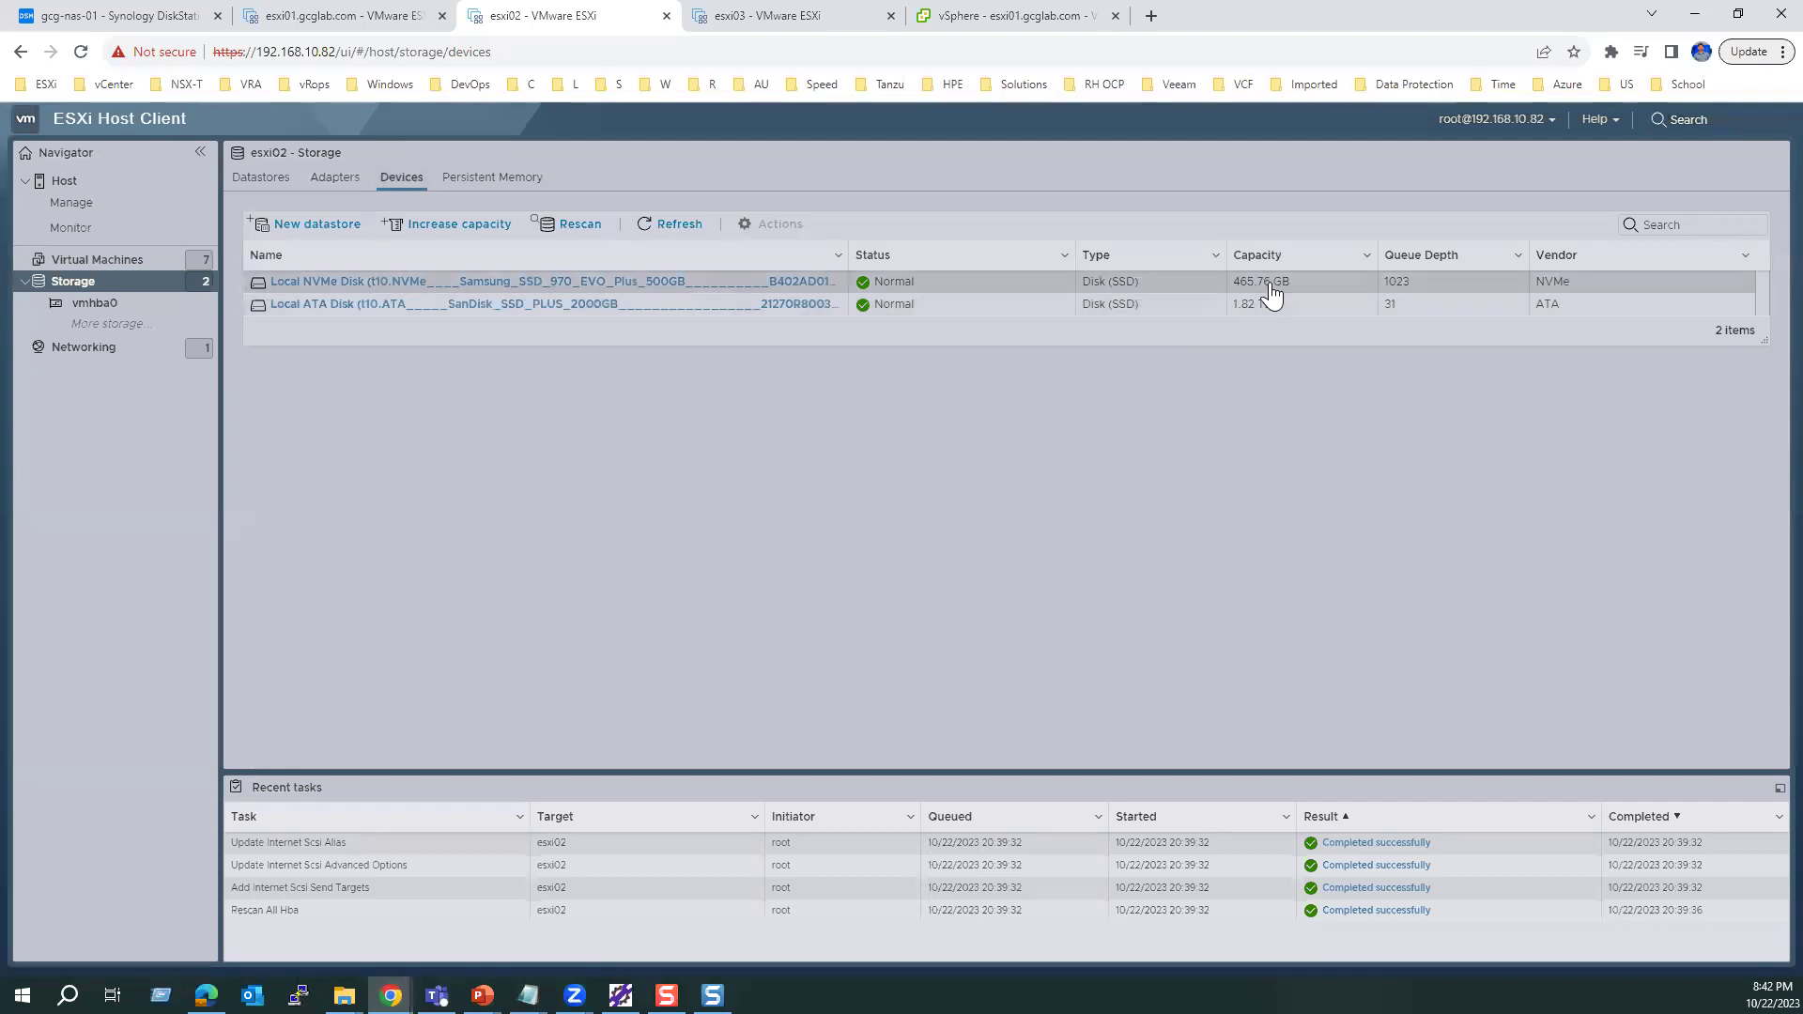
{"action": "left_click", "coordinate": [569, 229]}
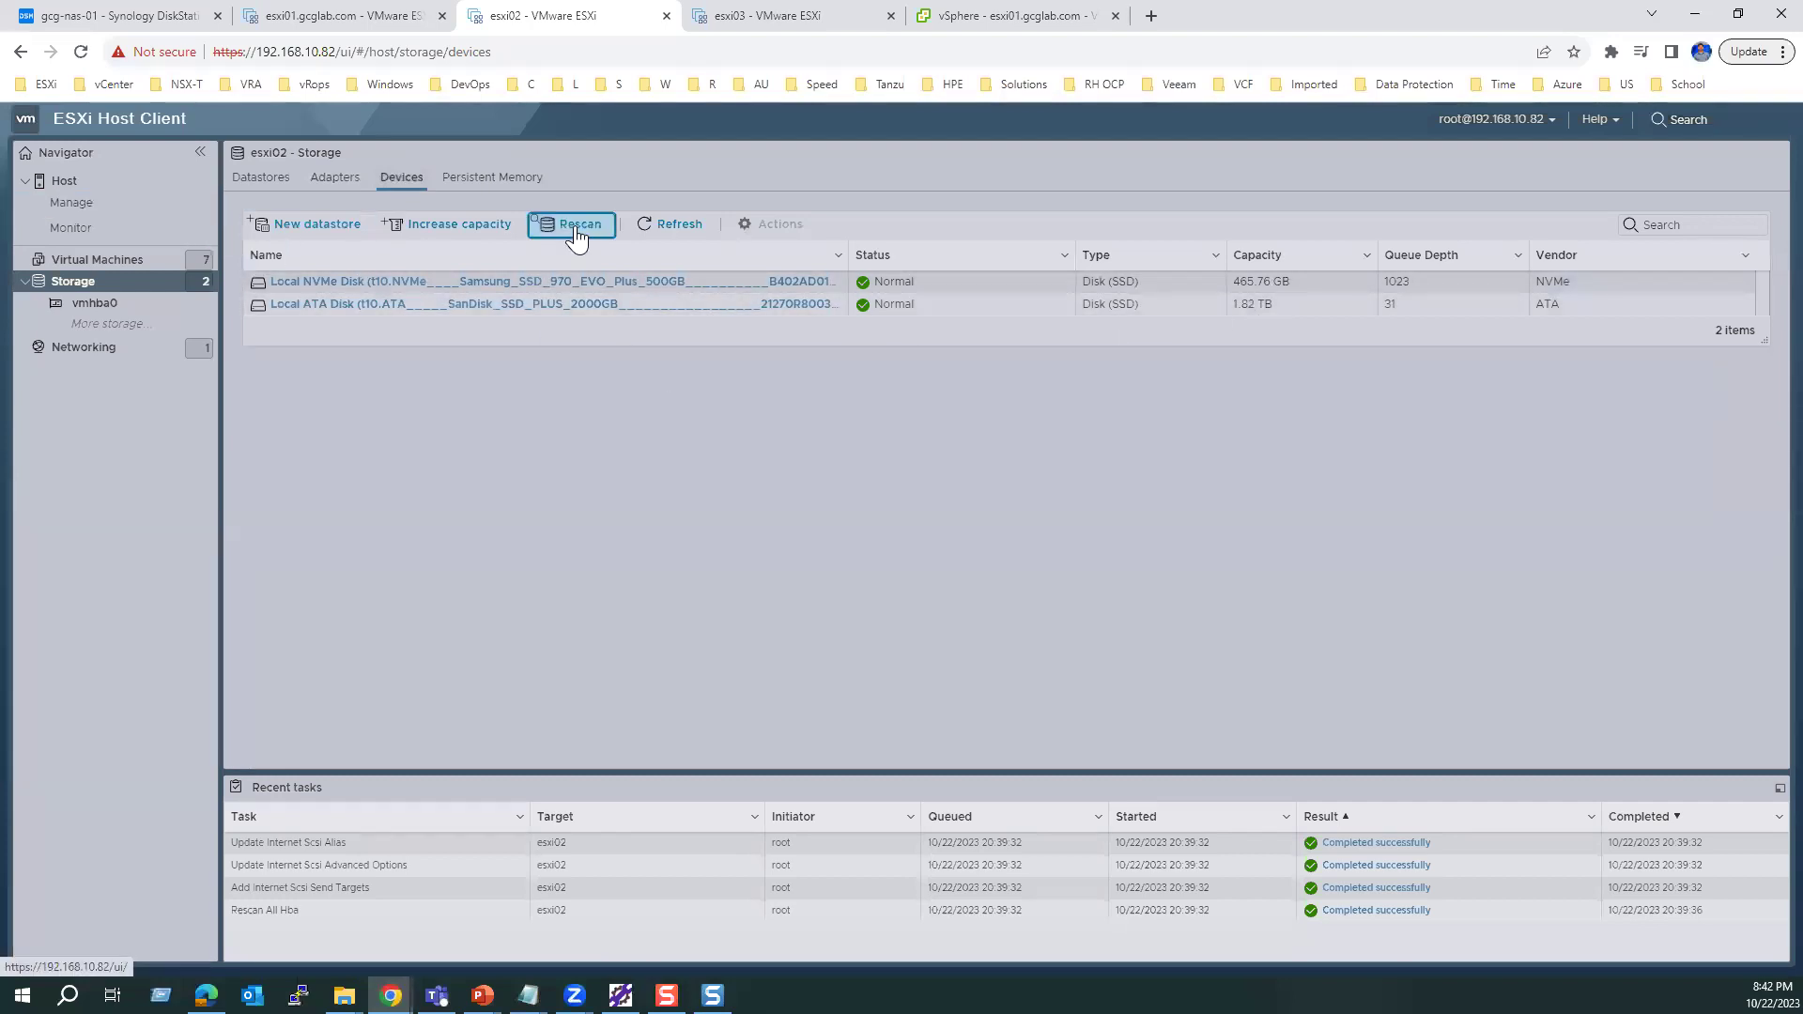
Step: Rescan esxi01's adapters and devices to reveal the 5.39 TB SYNOLOGY disk, then compare esxi02 and esxi03
{"action": "left_click", "coordinate": [761, 17]}
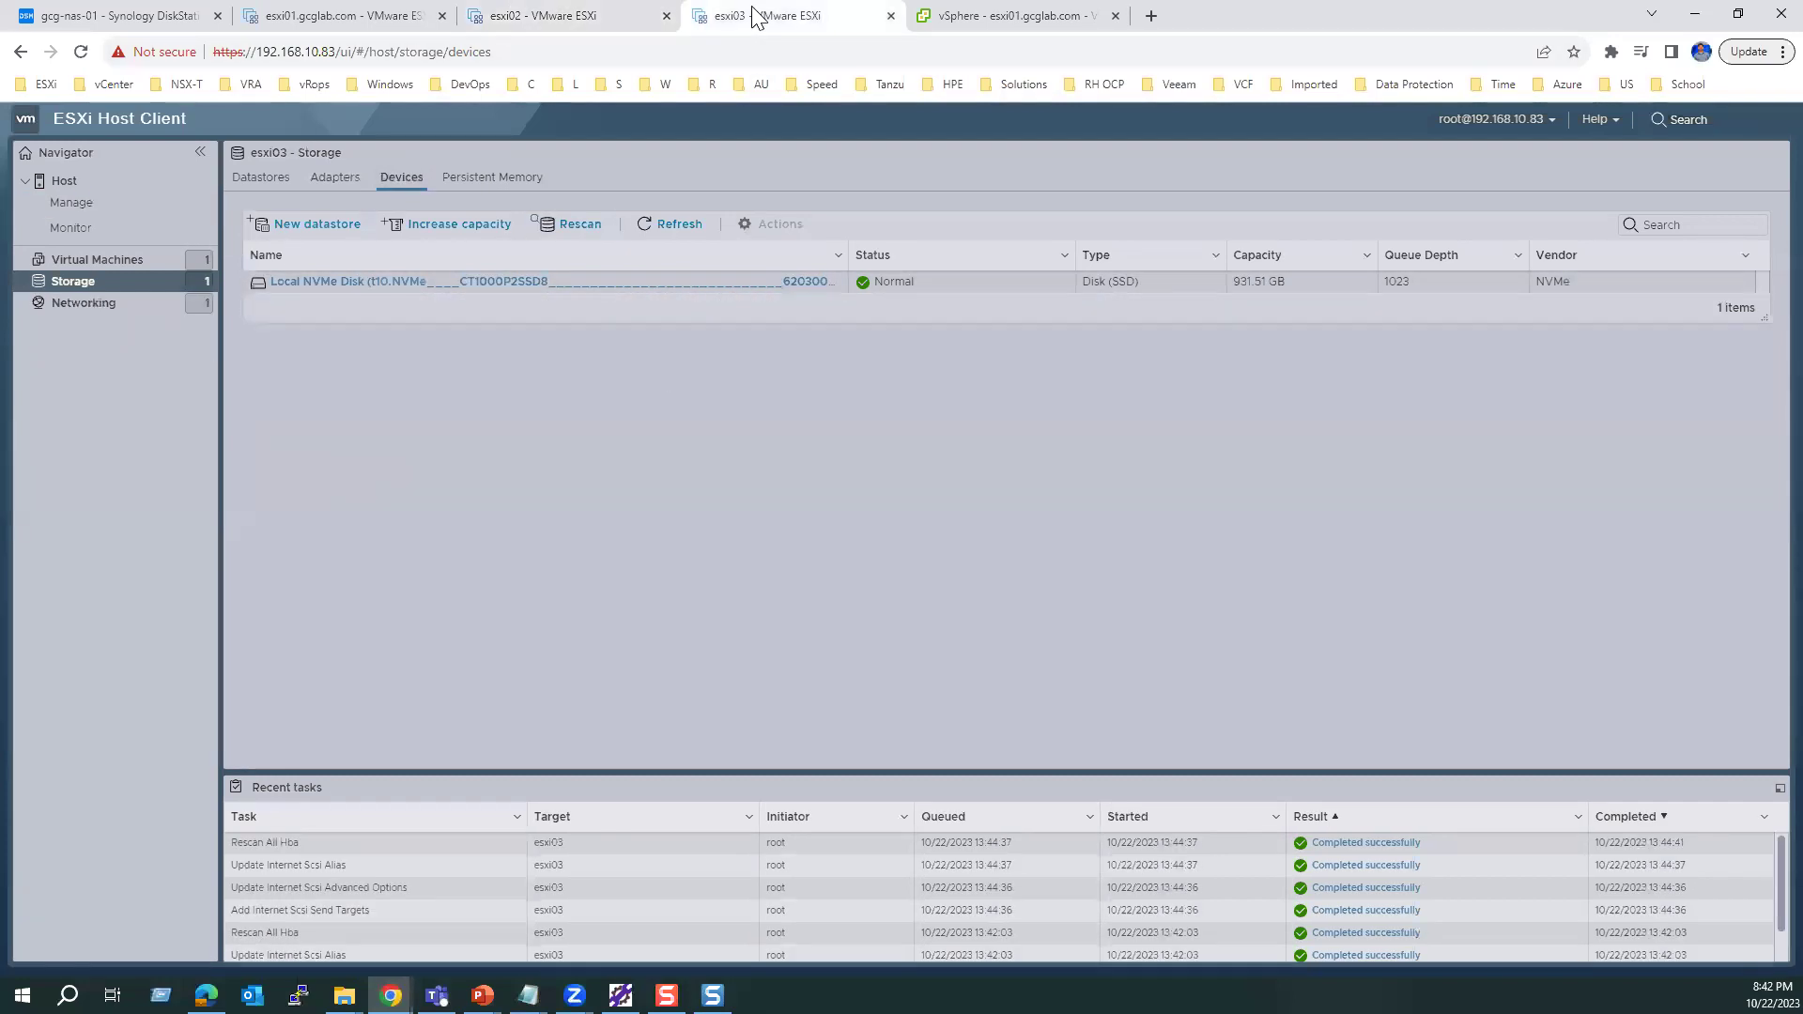
{"action": "left_click", "coordinate": [349, 15]}
{"action": "left_click", "coordinate": [564, 228]}
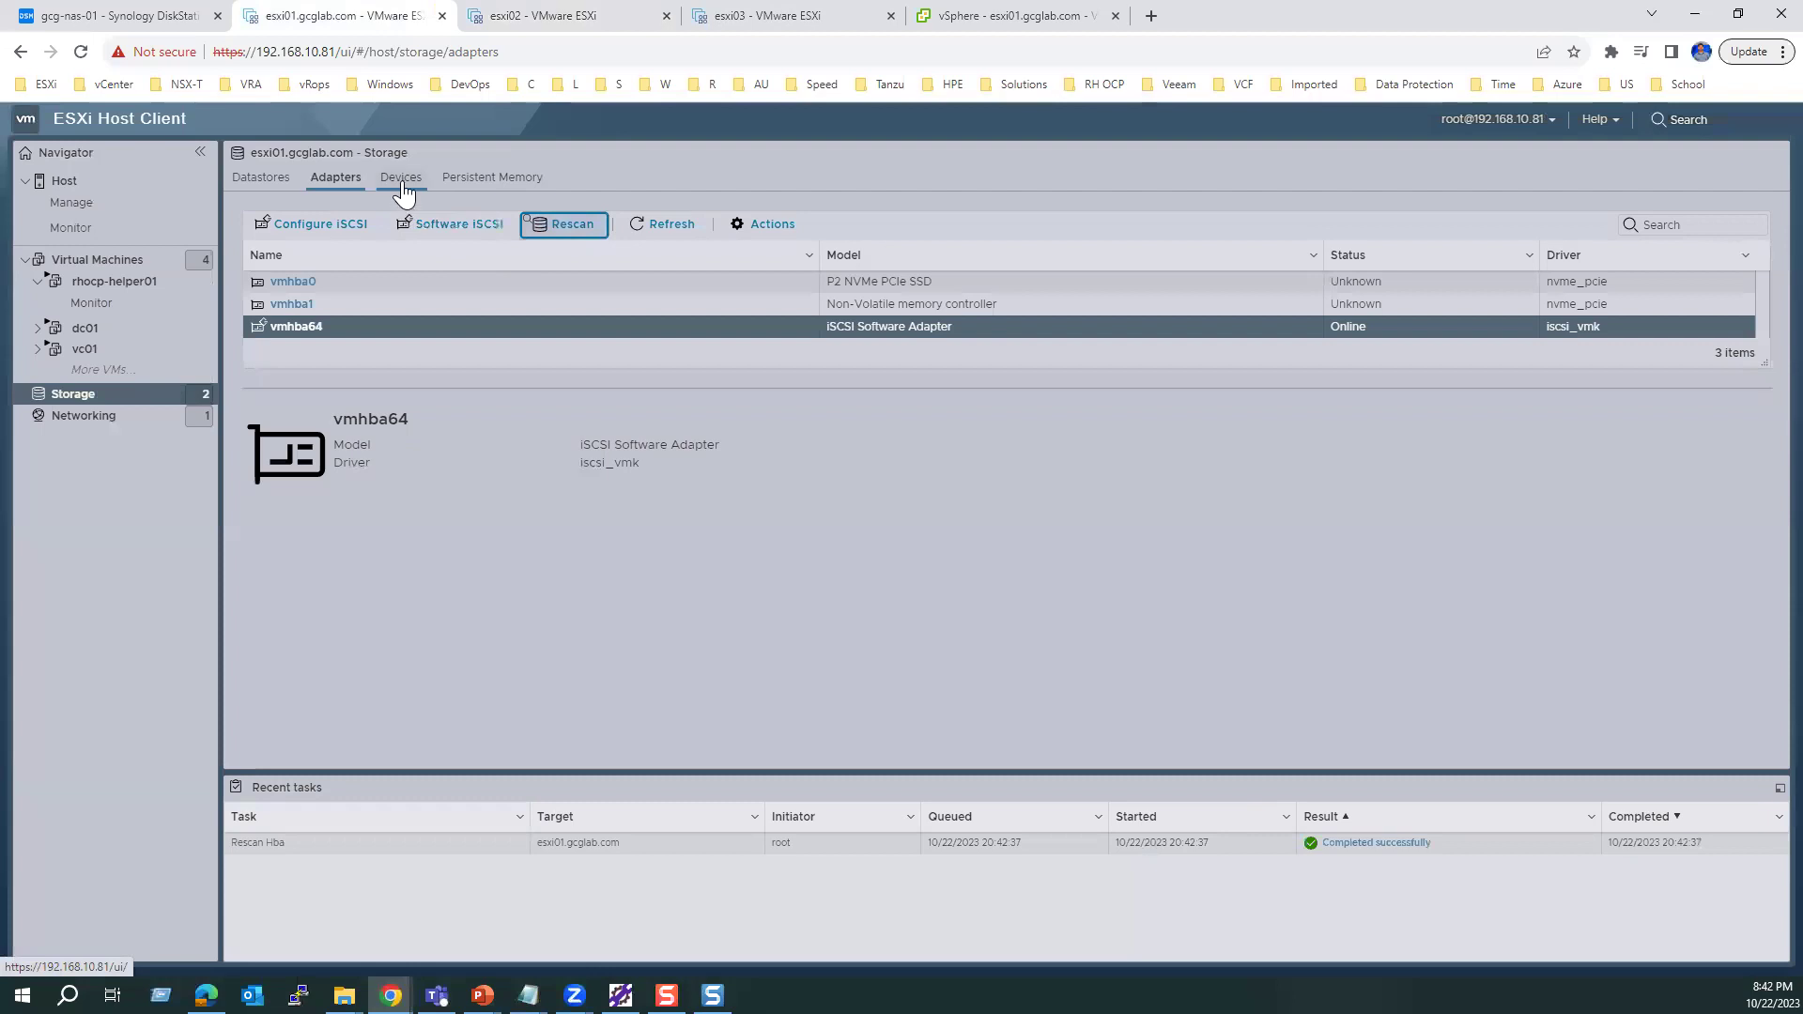
{"action": "left_click", "coordinate": [401, 178]}
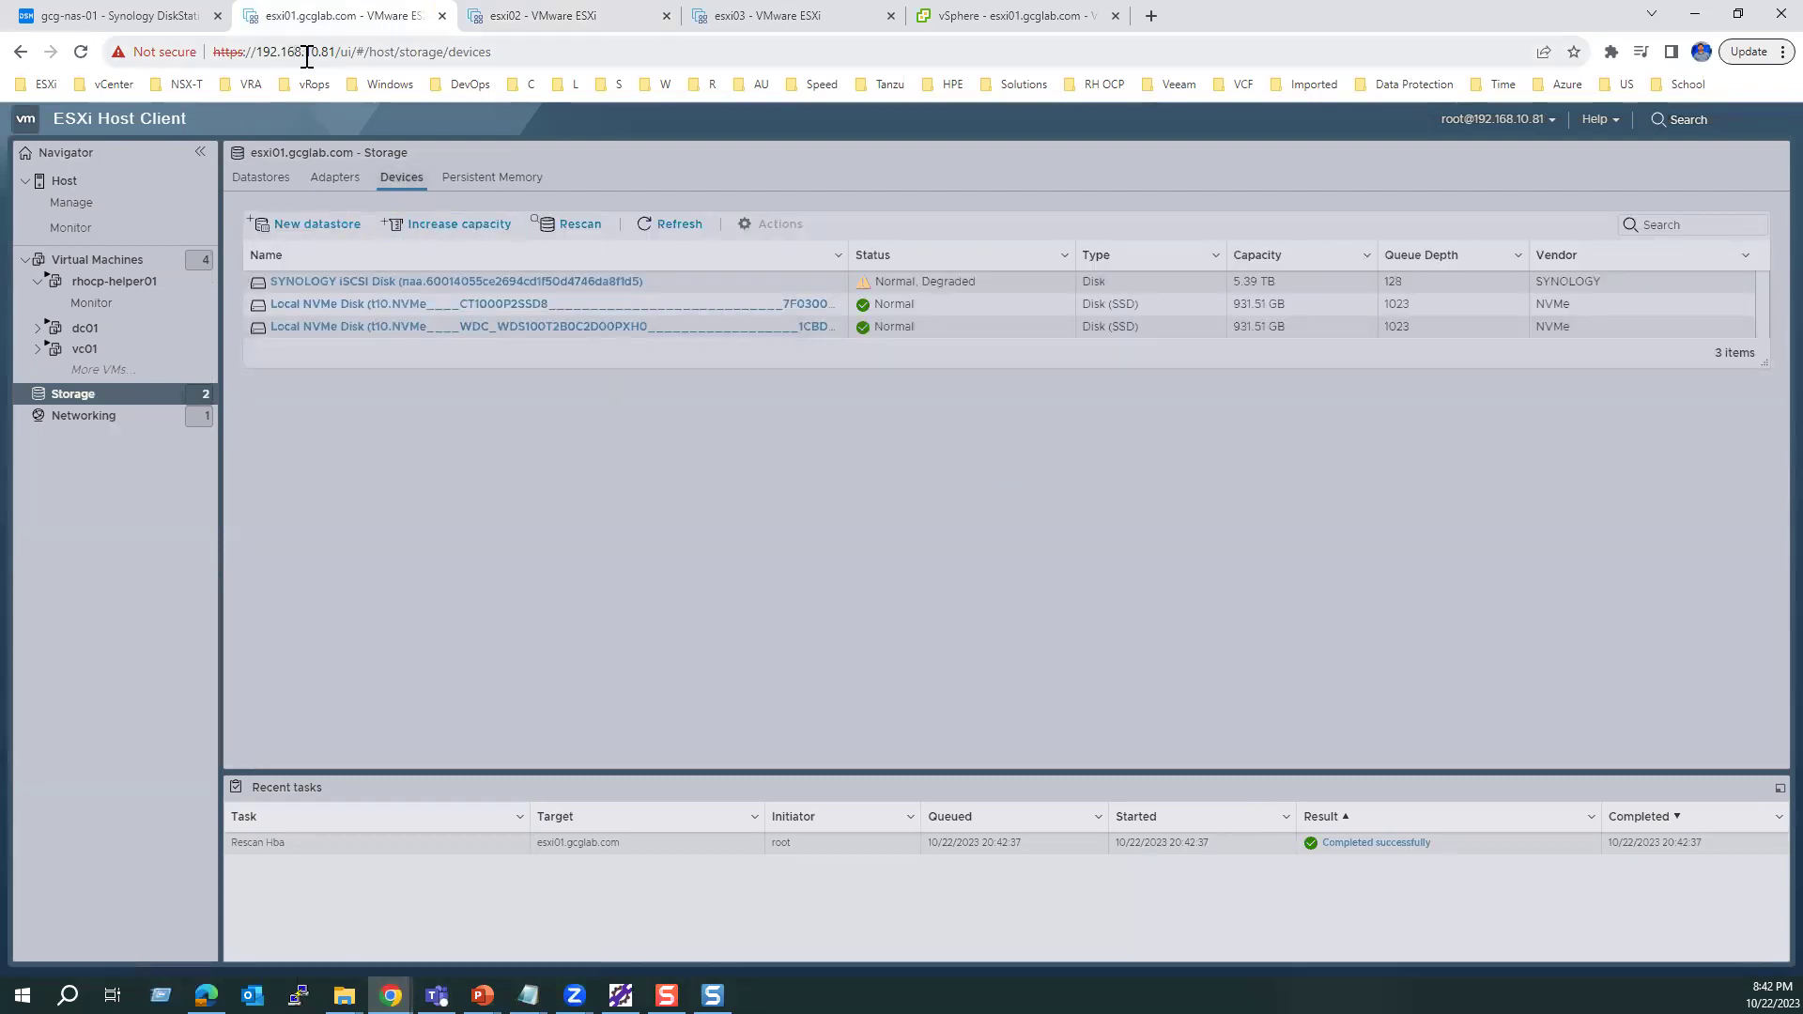
{"action": "left_click", "coordinate": [573, 230]}
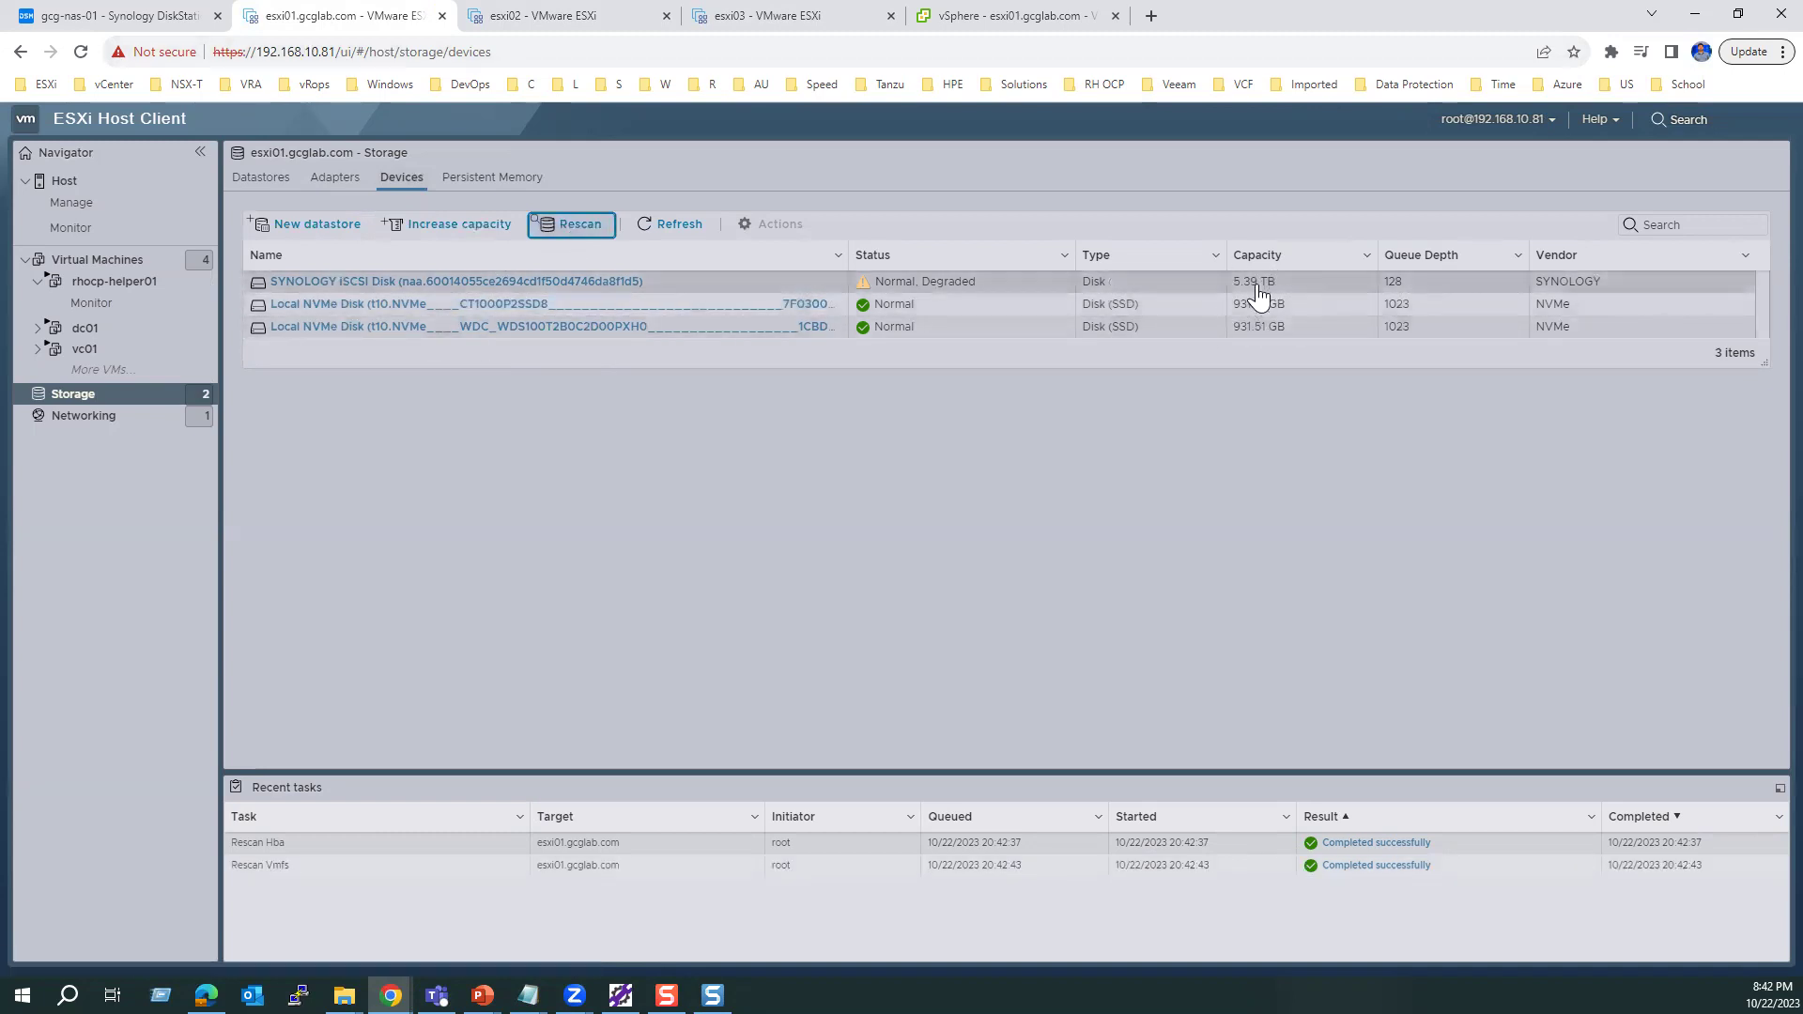
{"action": "left_click", "coordinate": [543, 15]}
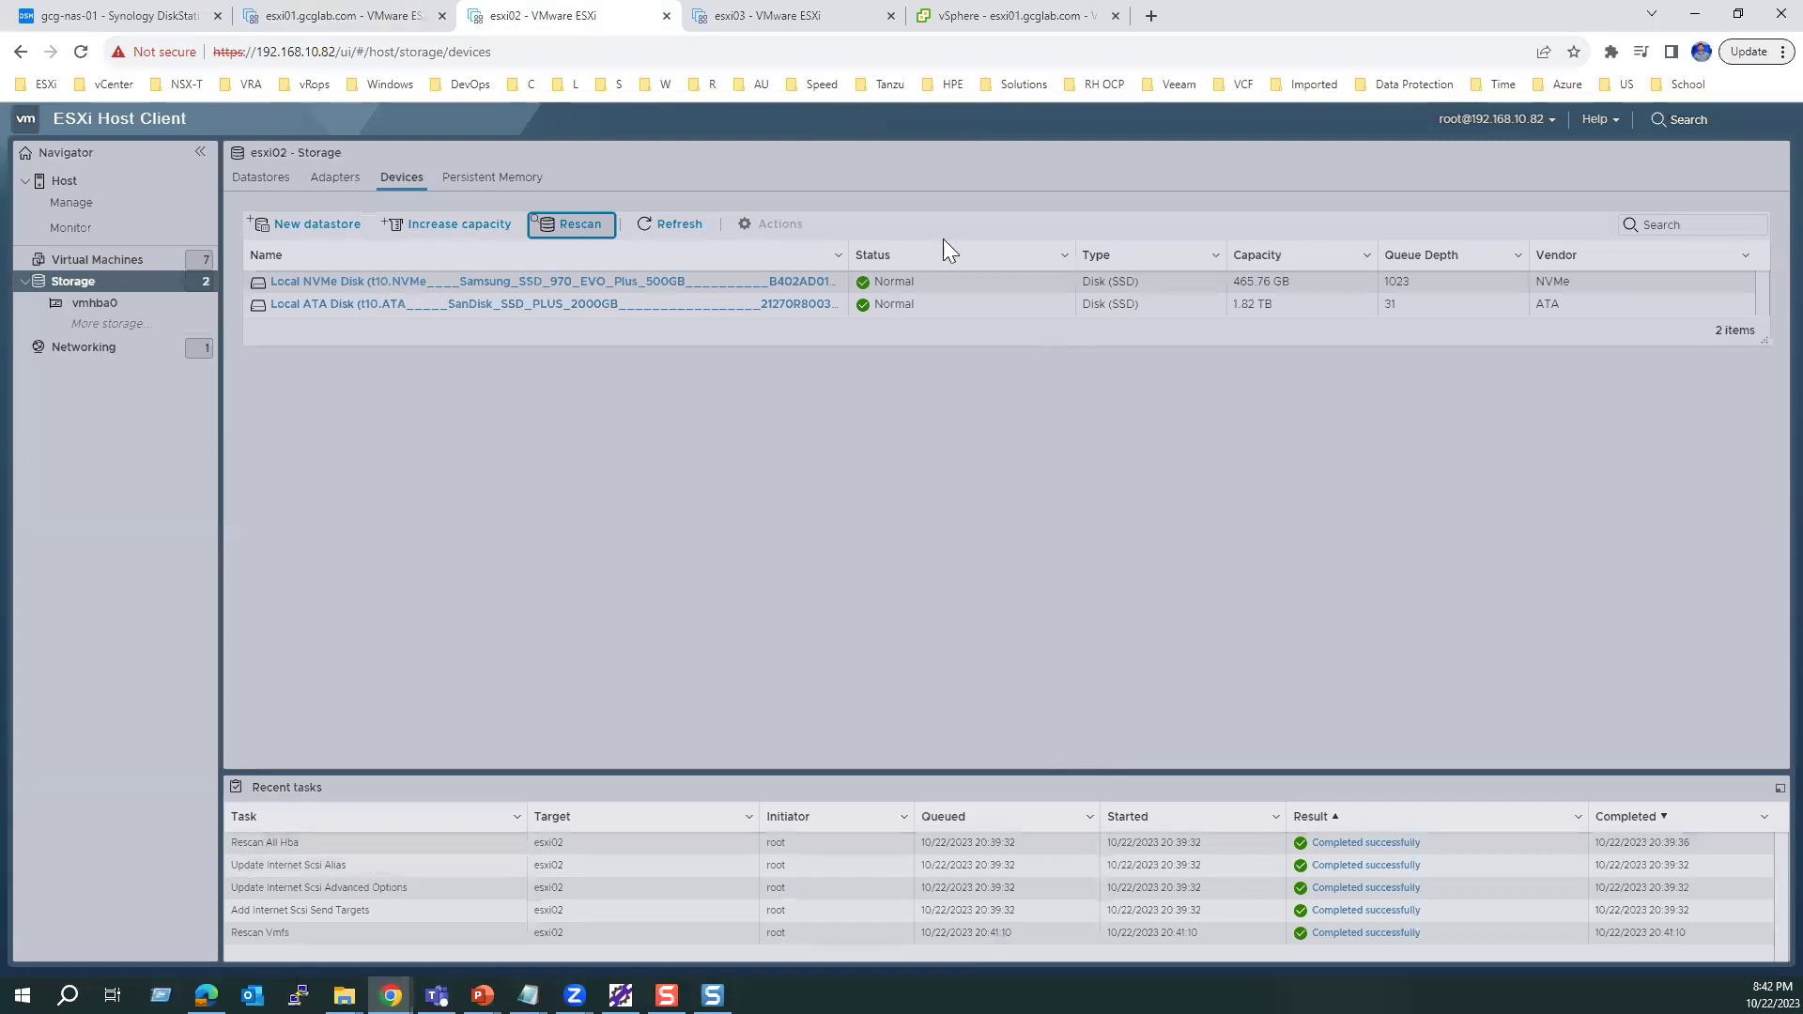
{"action": "left_click", "coordinate": [765, 15]}
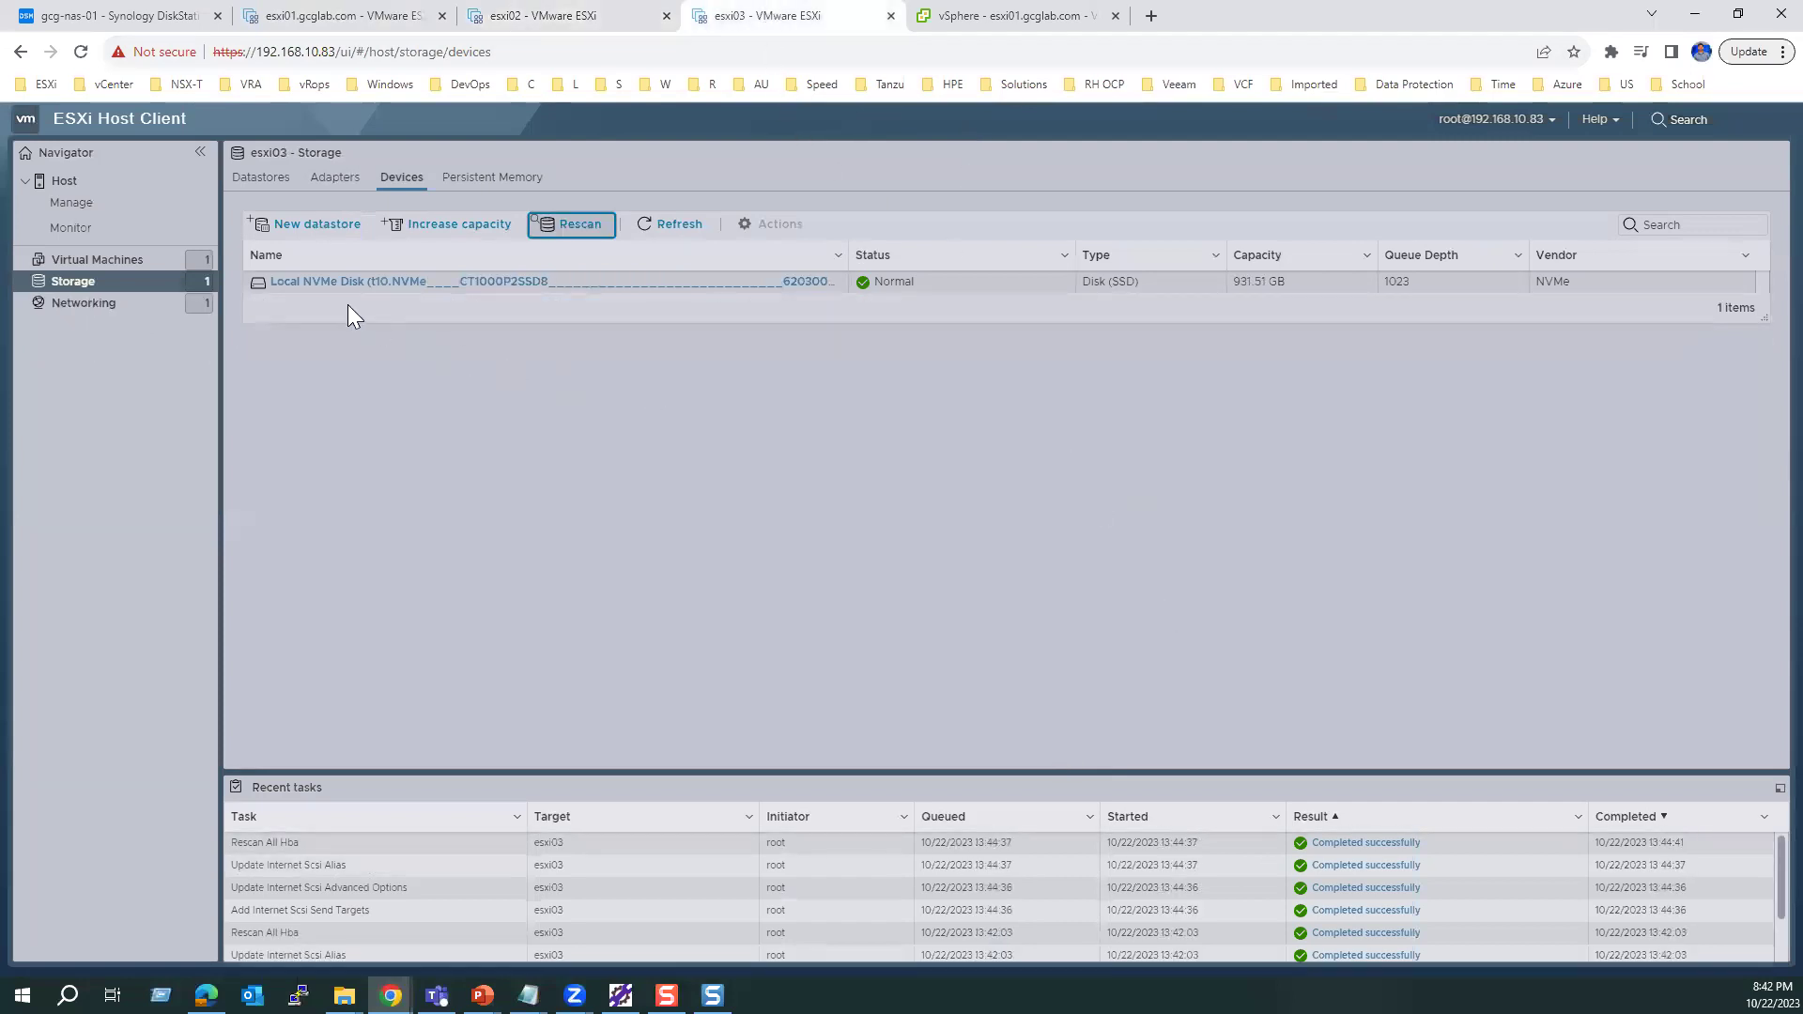
Step: Reset esxi01's TPM attestation alarm to green in vSphere Client
{"action": "left_click", "coordinate": [975, 17]}
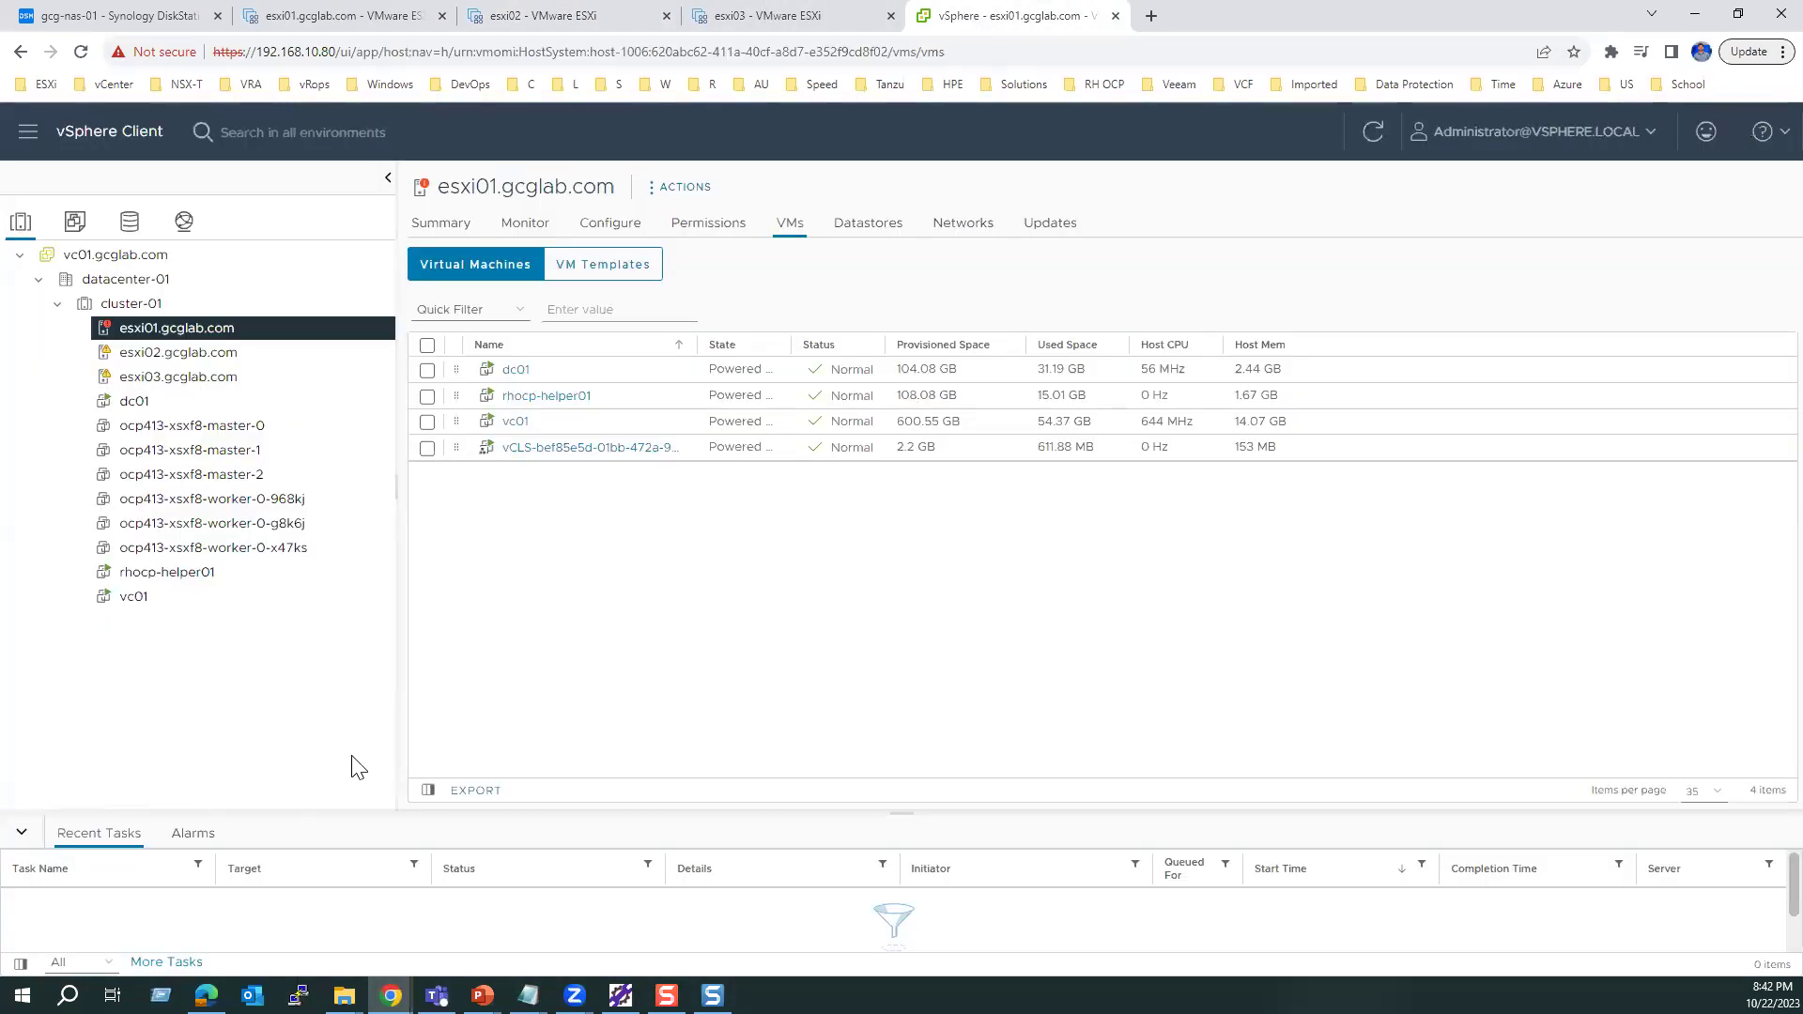
{"action": "left_click", "coordinate": [441, 225]}
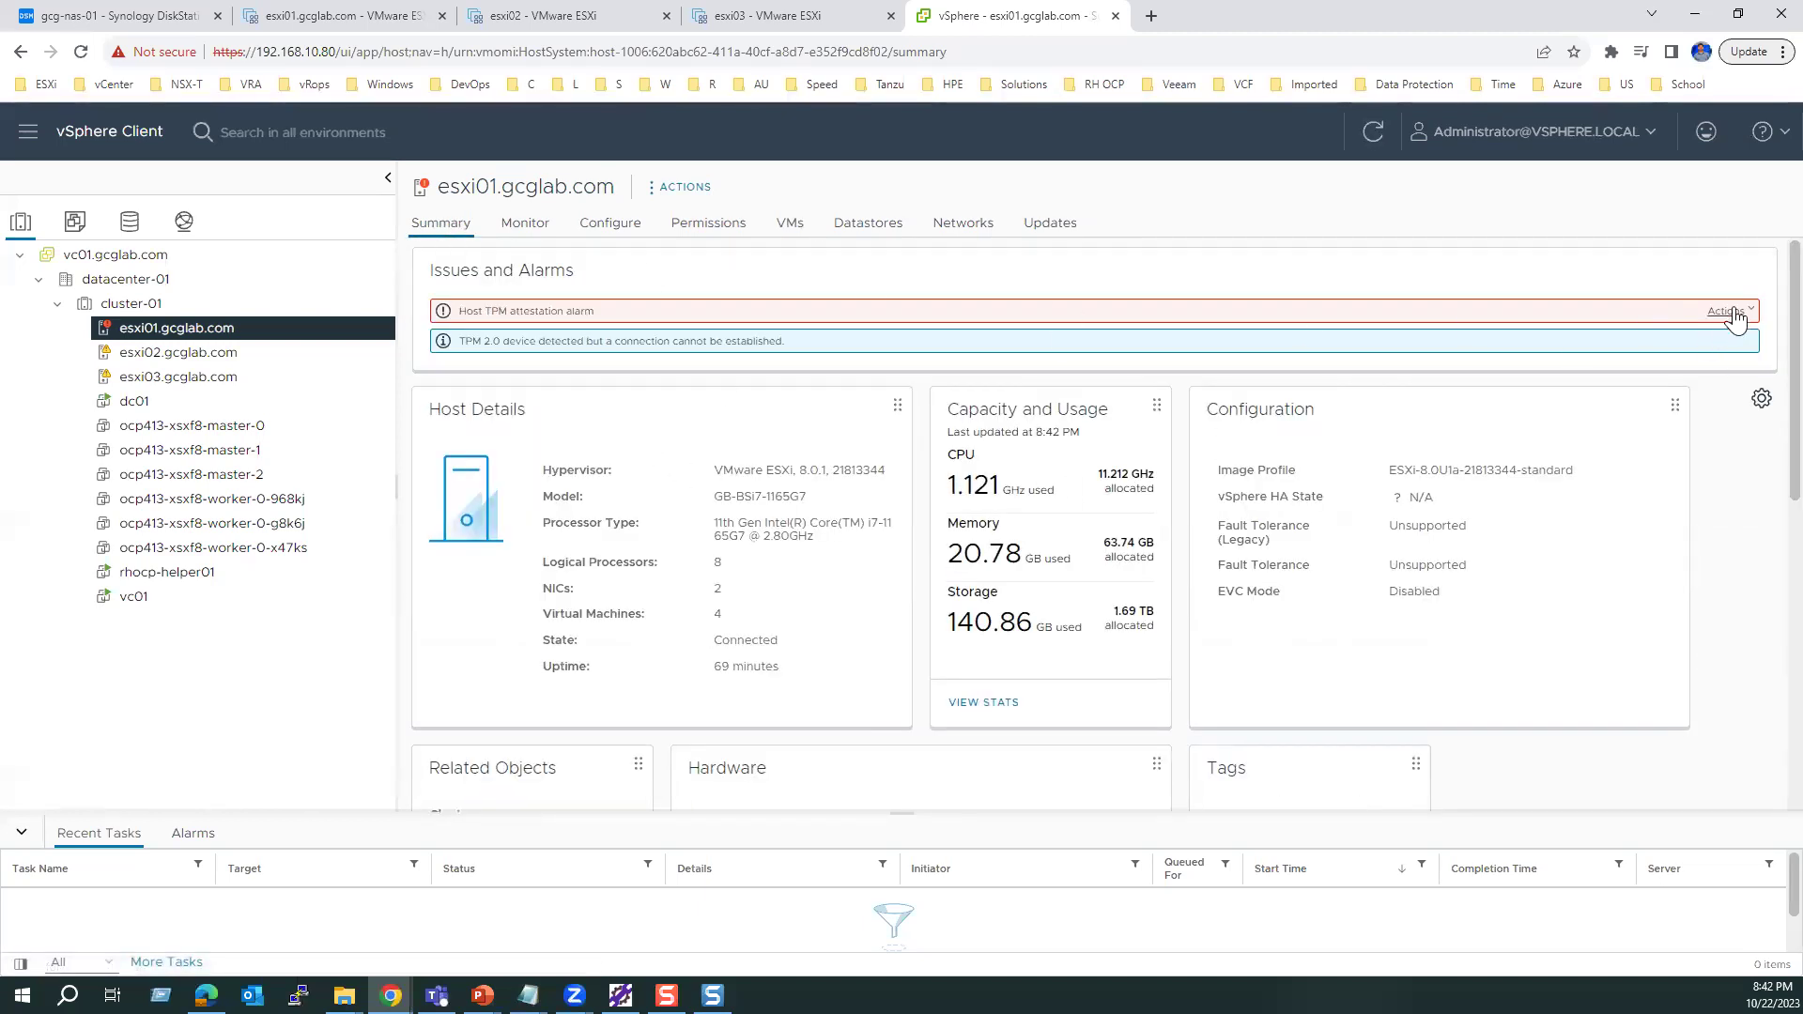
{"action": "left_click", "coordinate": [1741, 313]}
{"action": "left_click", "coordinate": [1685, 380]}
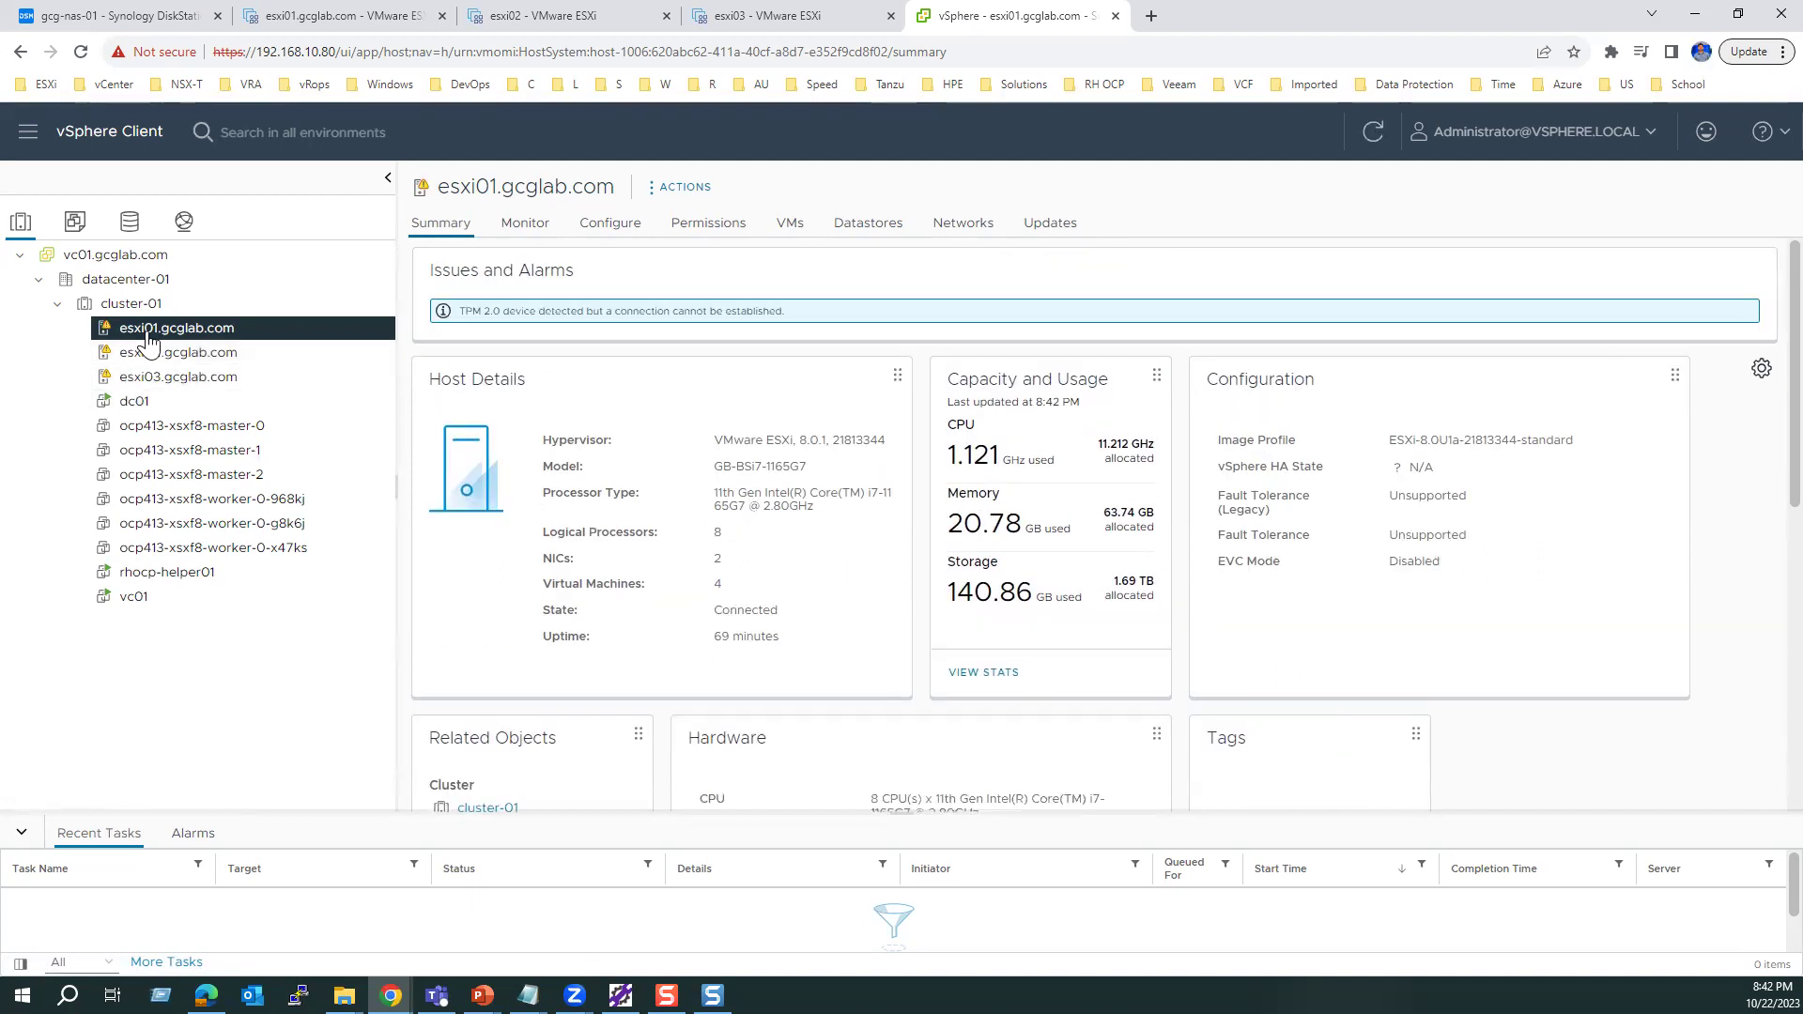
Step: Check vmhba64's devices show the 5.39 TB Synology LUN, then view esxi01's datastores
{"action": "left_click", "coordinate": [620, 230]}
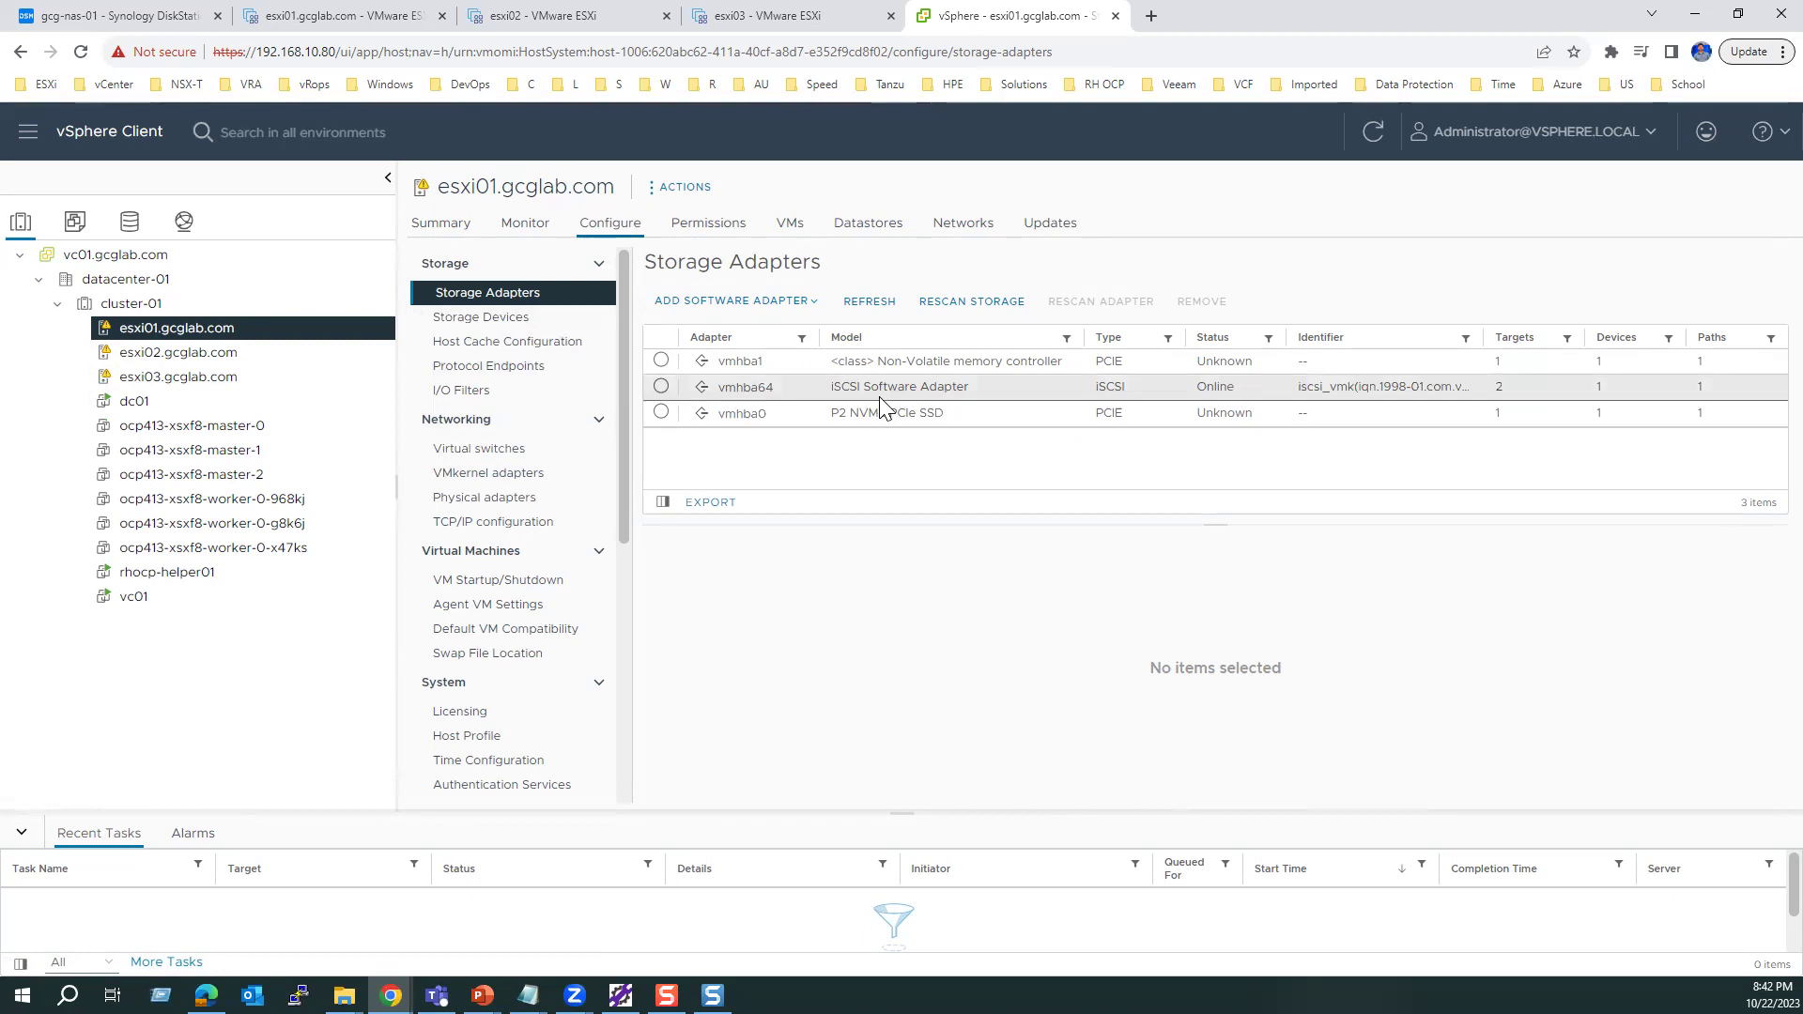
{"action": "left_click", "coordinate": [662, 386]}
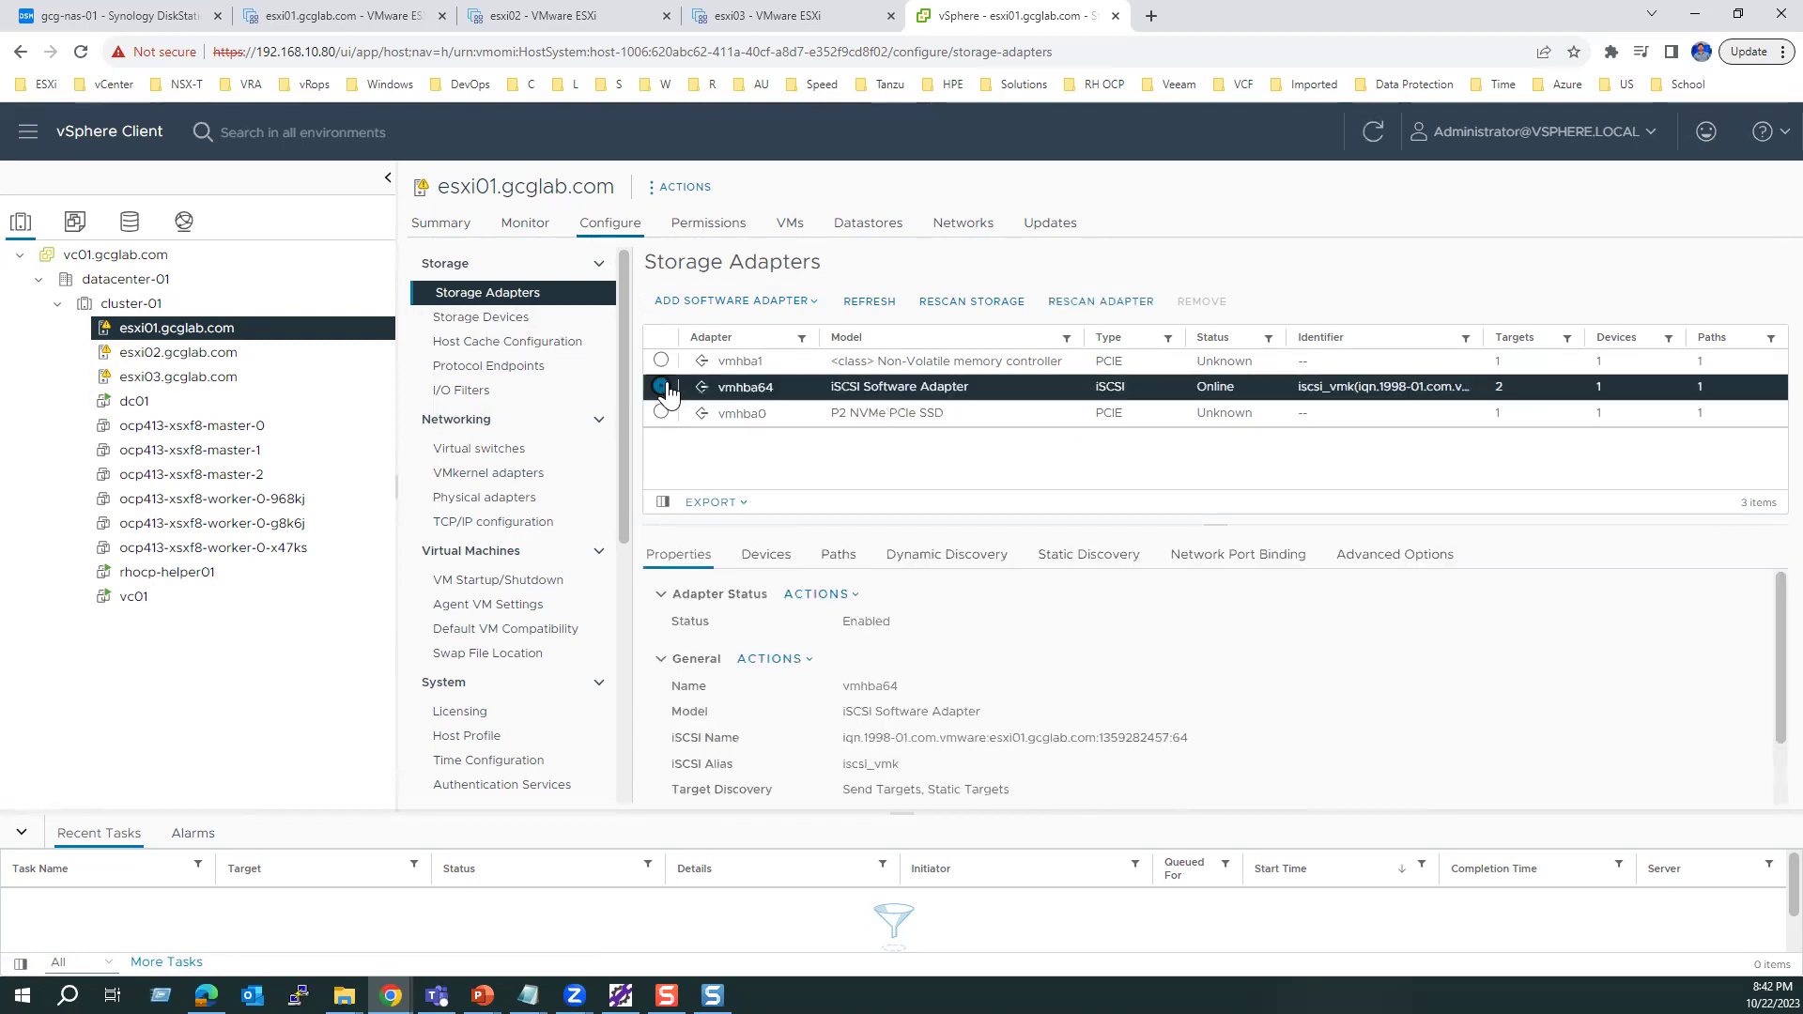
{"action": "left_click", "coordinate": [766, 556]}
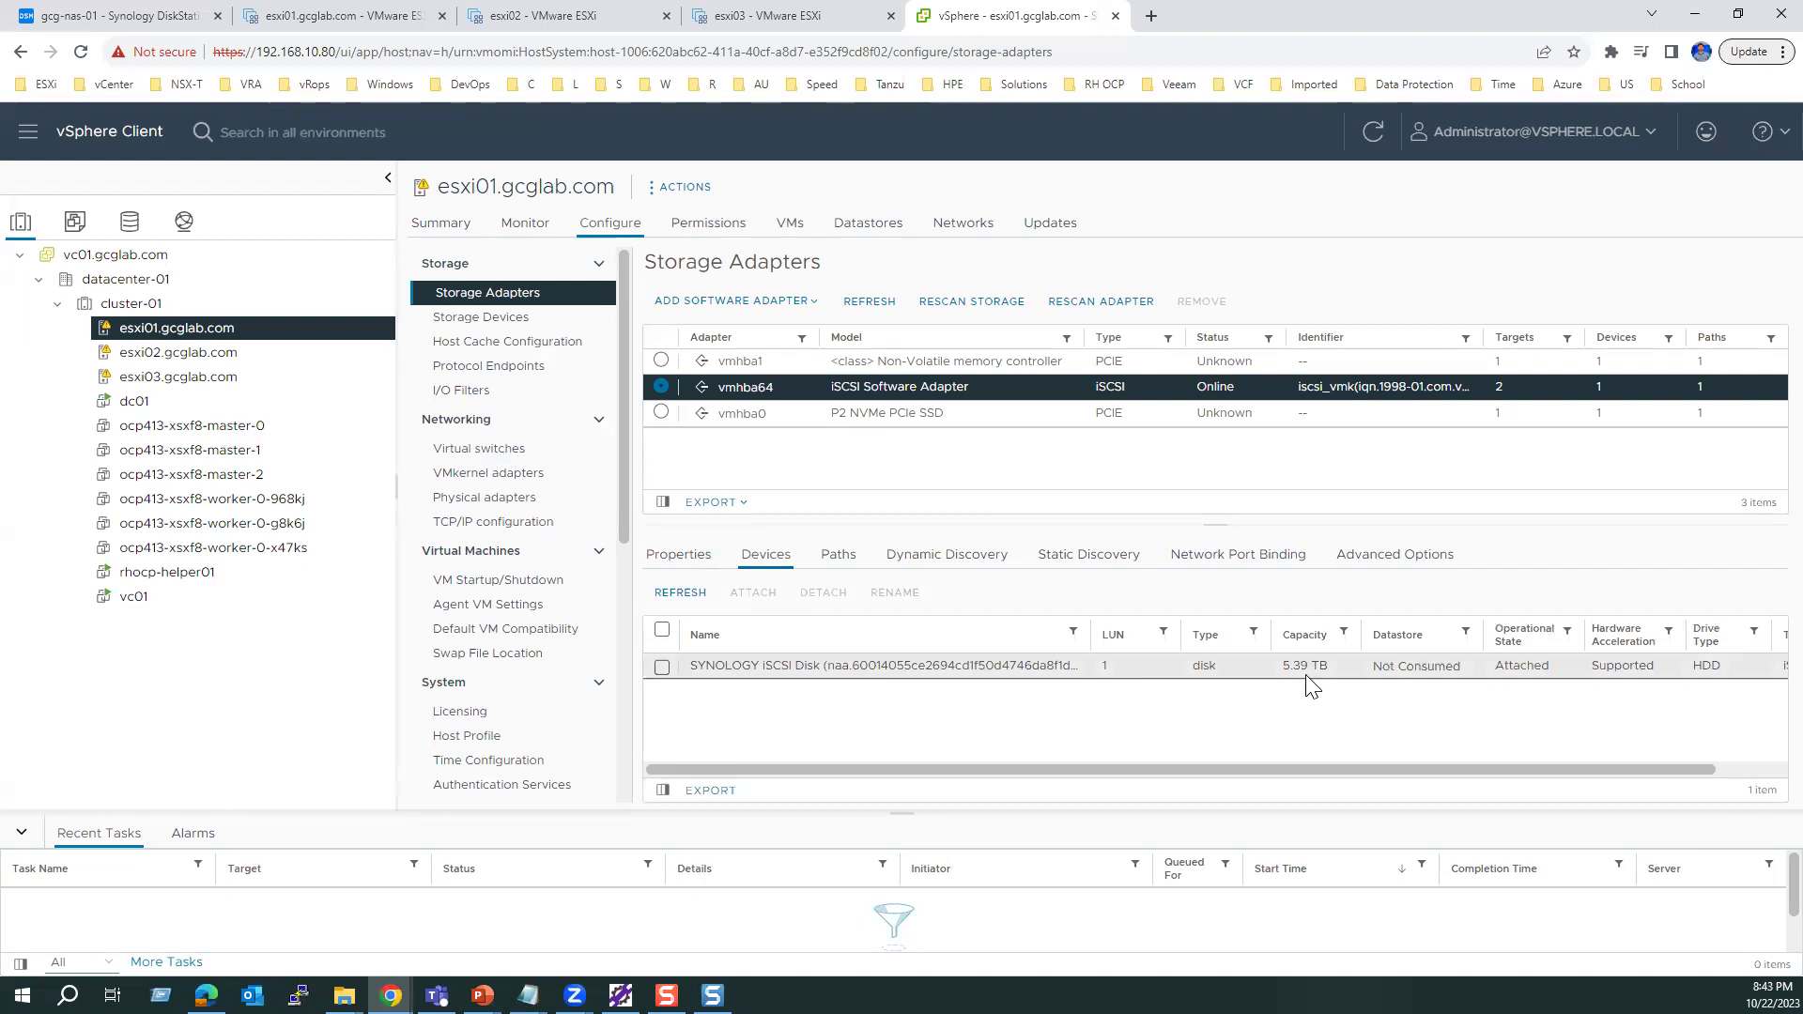
{"action": "left_click", "coordinate": [868, 223]}
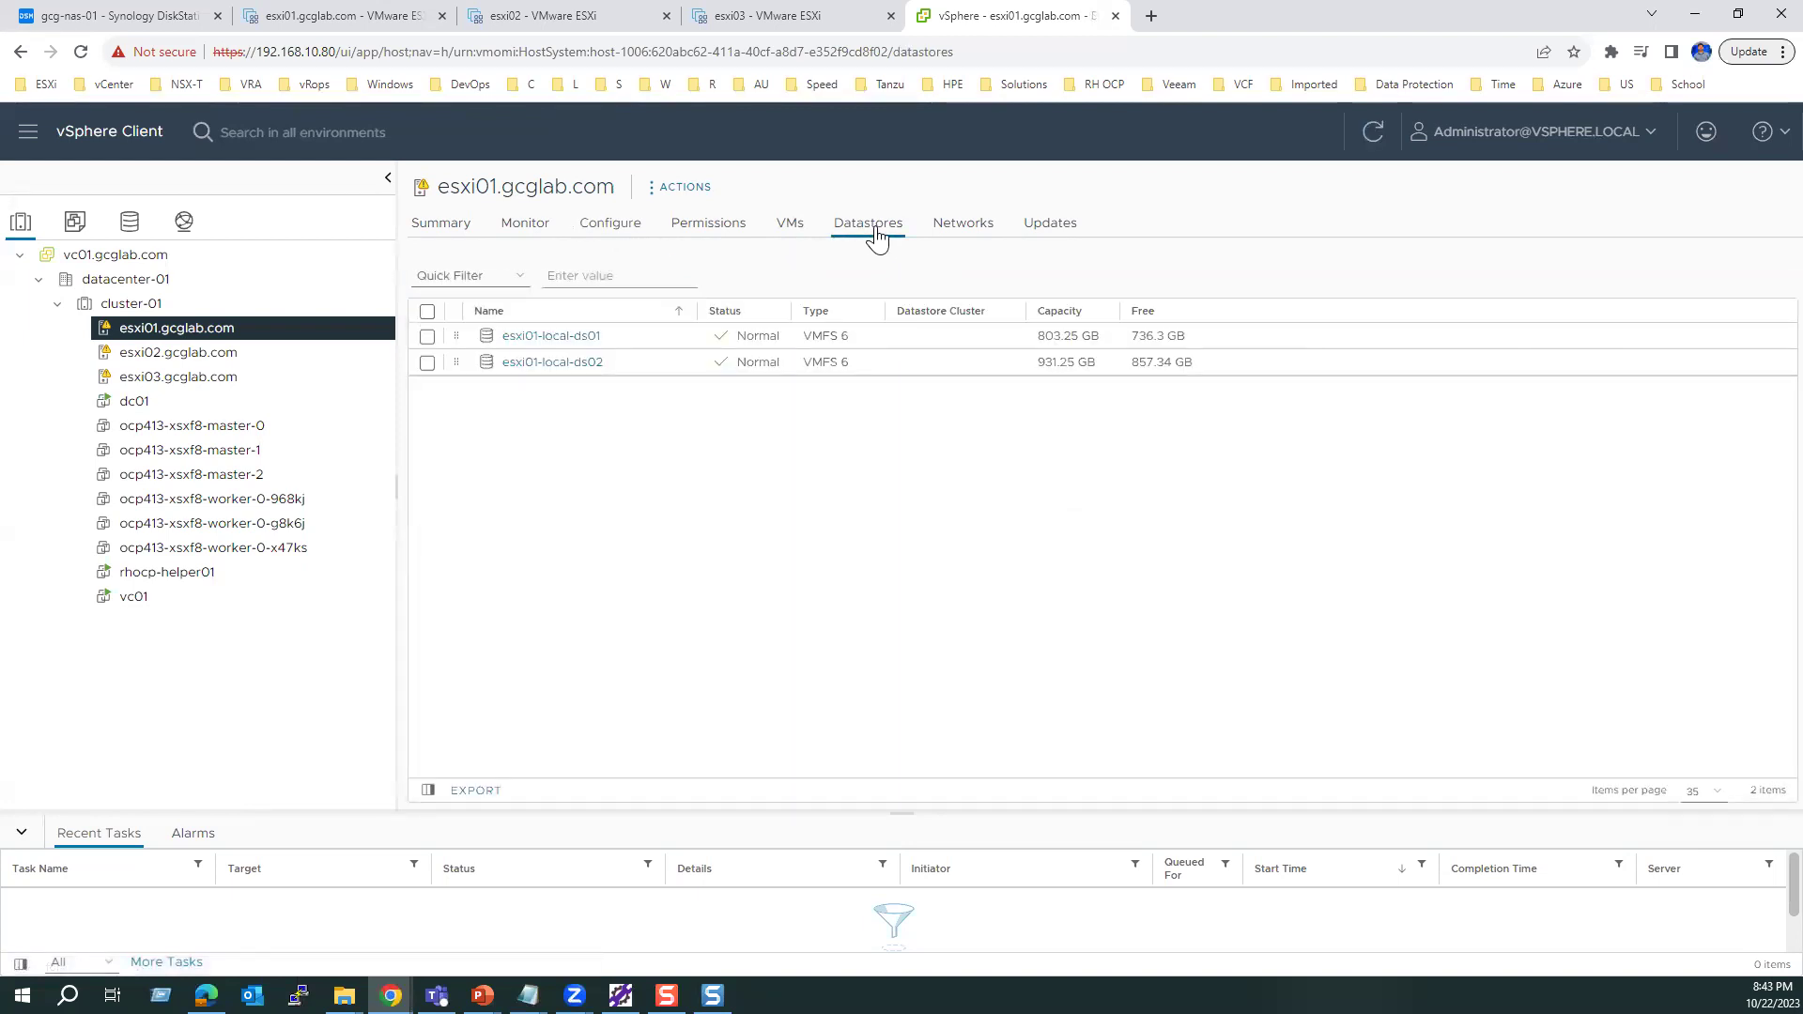
Step: Start the New Datastore wizard for esxi01.gcglab.com
{"action": "left_click", "coordinate": [684, 190]}
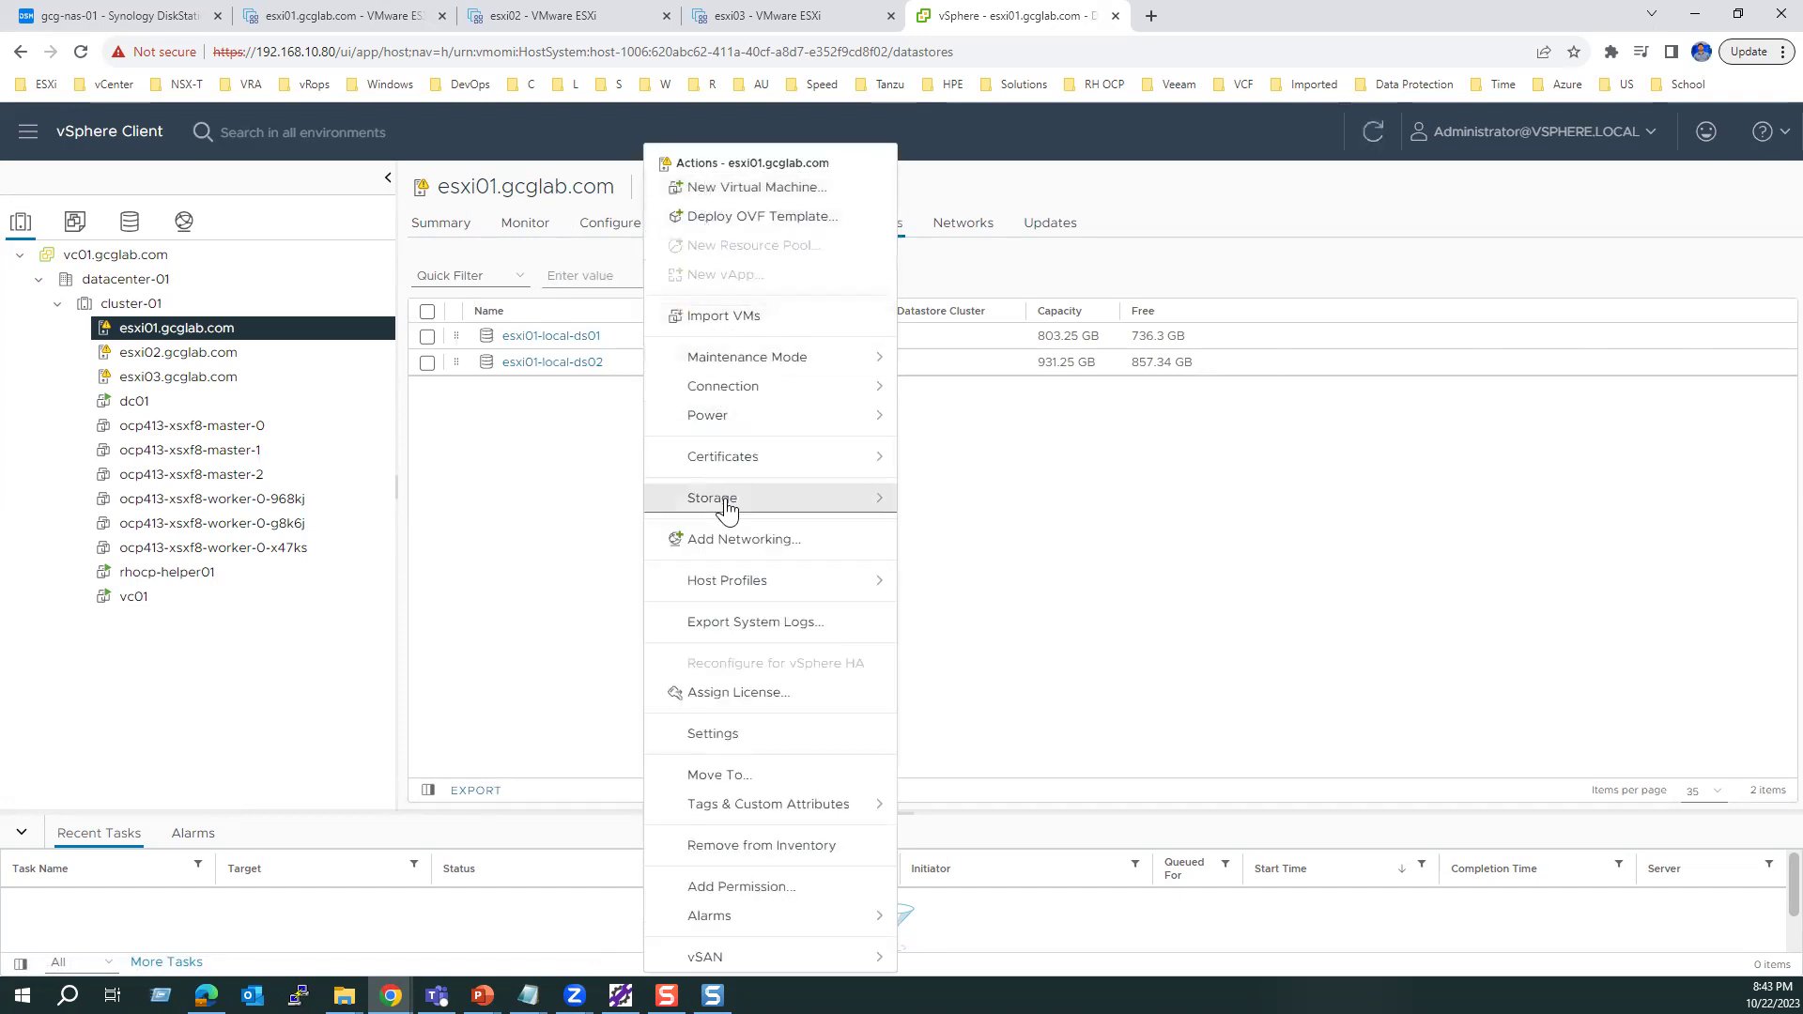
{"action": "mouse_move", "coordinate": [728, 507]}
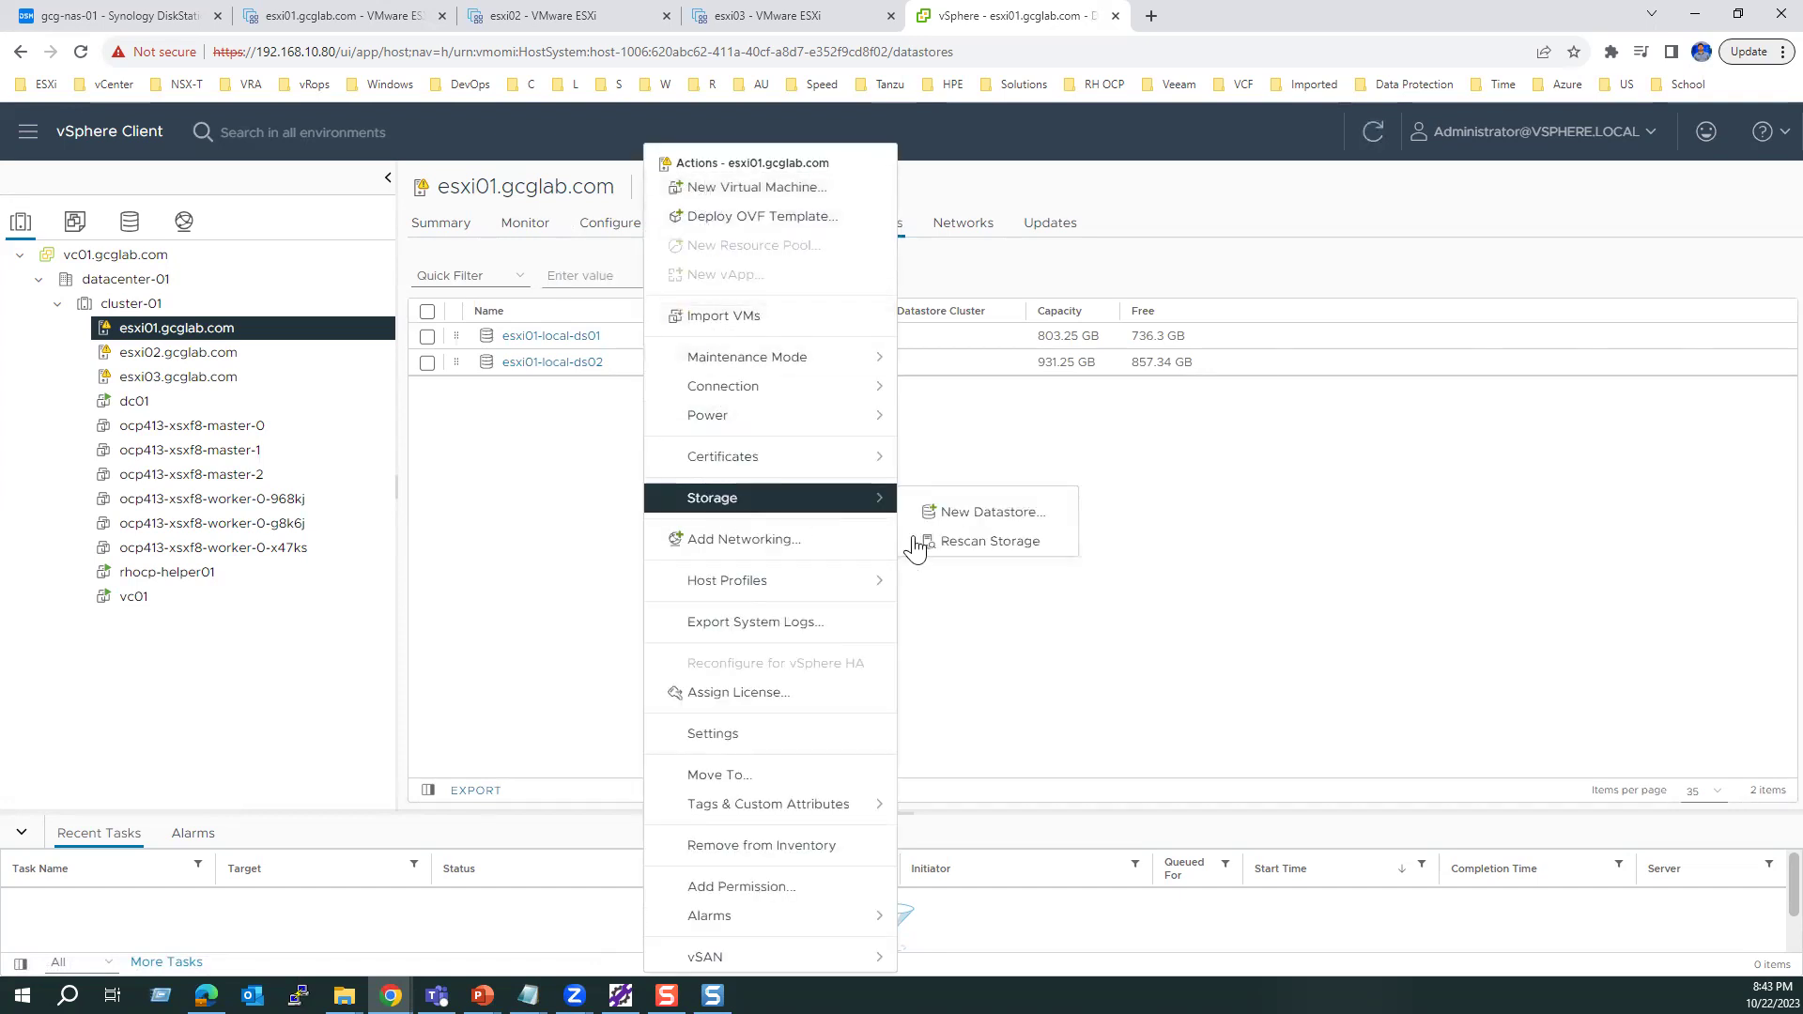
{"action": "left_click", "coordinate": [1014, 511]}
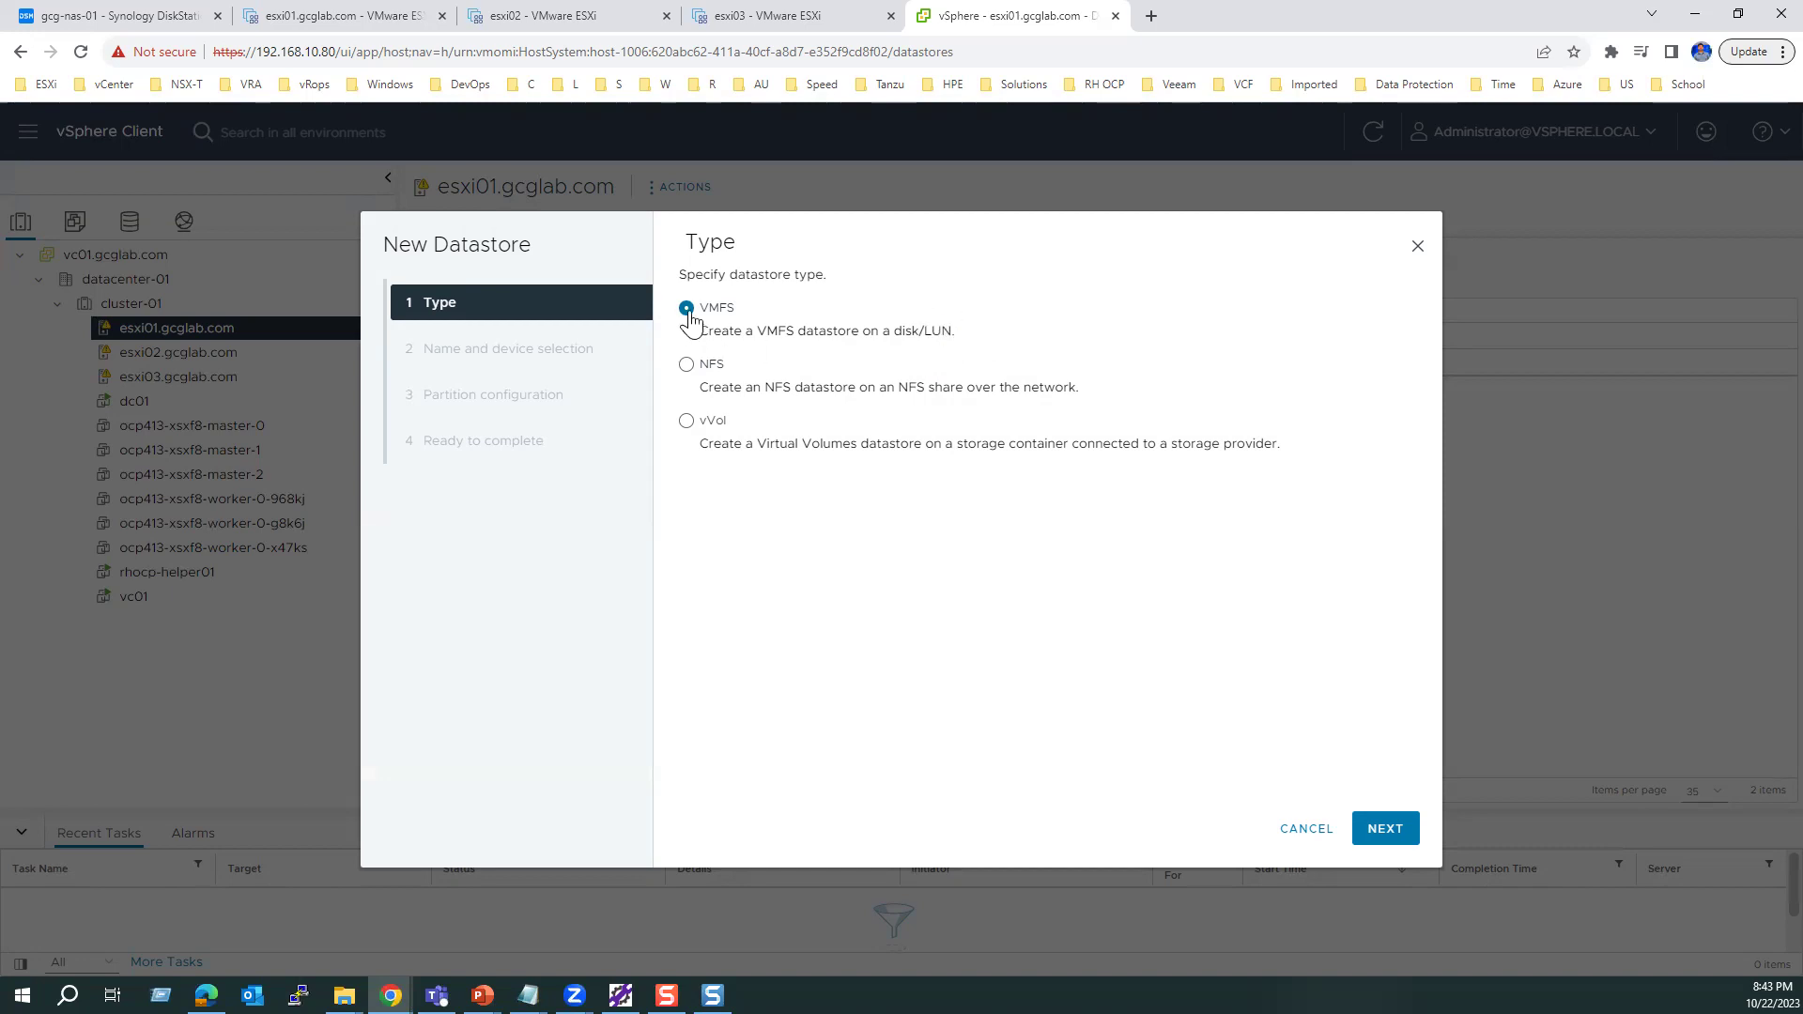
{"action": "left_click", "coordinate": [1376, 834]}
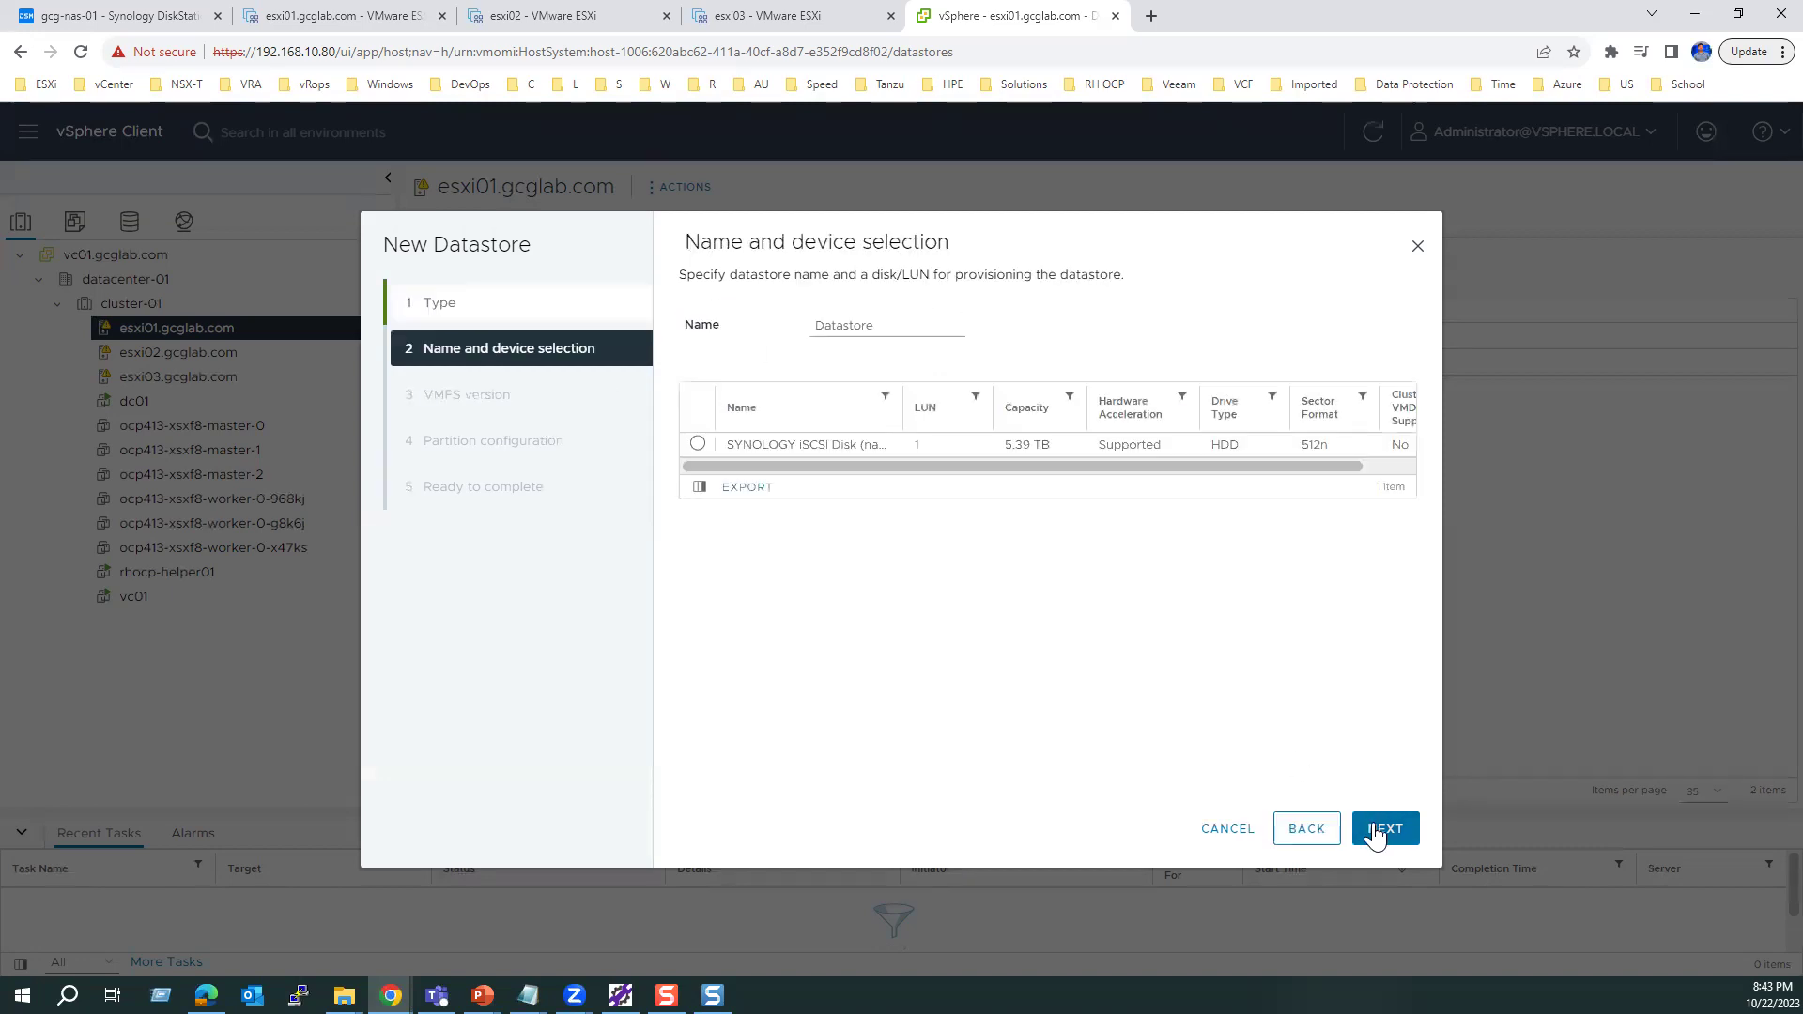
Step: Choose the Synology iSCSI disk and name the datastore synology-lun-01
{"action": "left_click", "coordinate": [697, 444]}
{"action": "left_click_drag", "start_coordinate": [894, 324], "coordinate": [764, 343]}
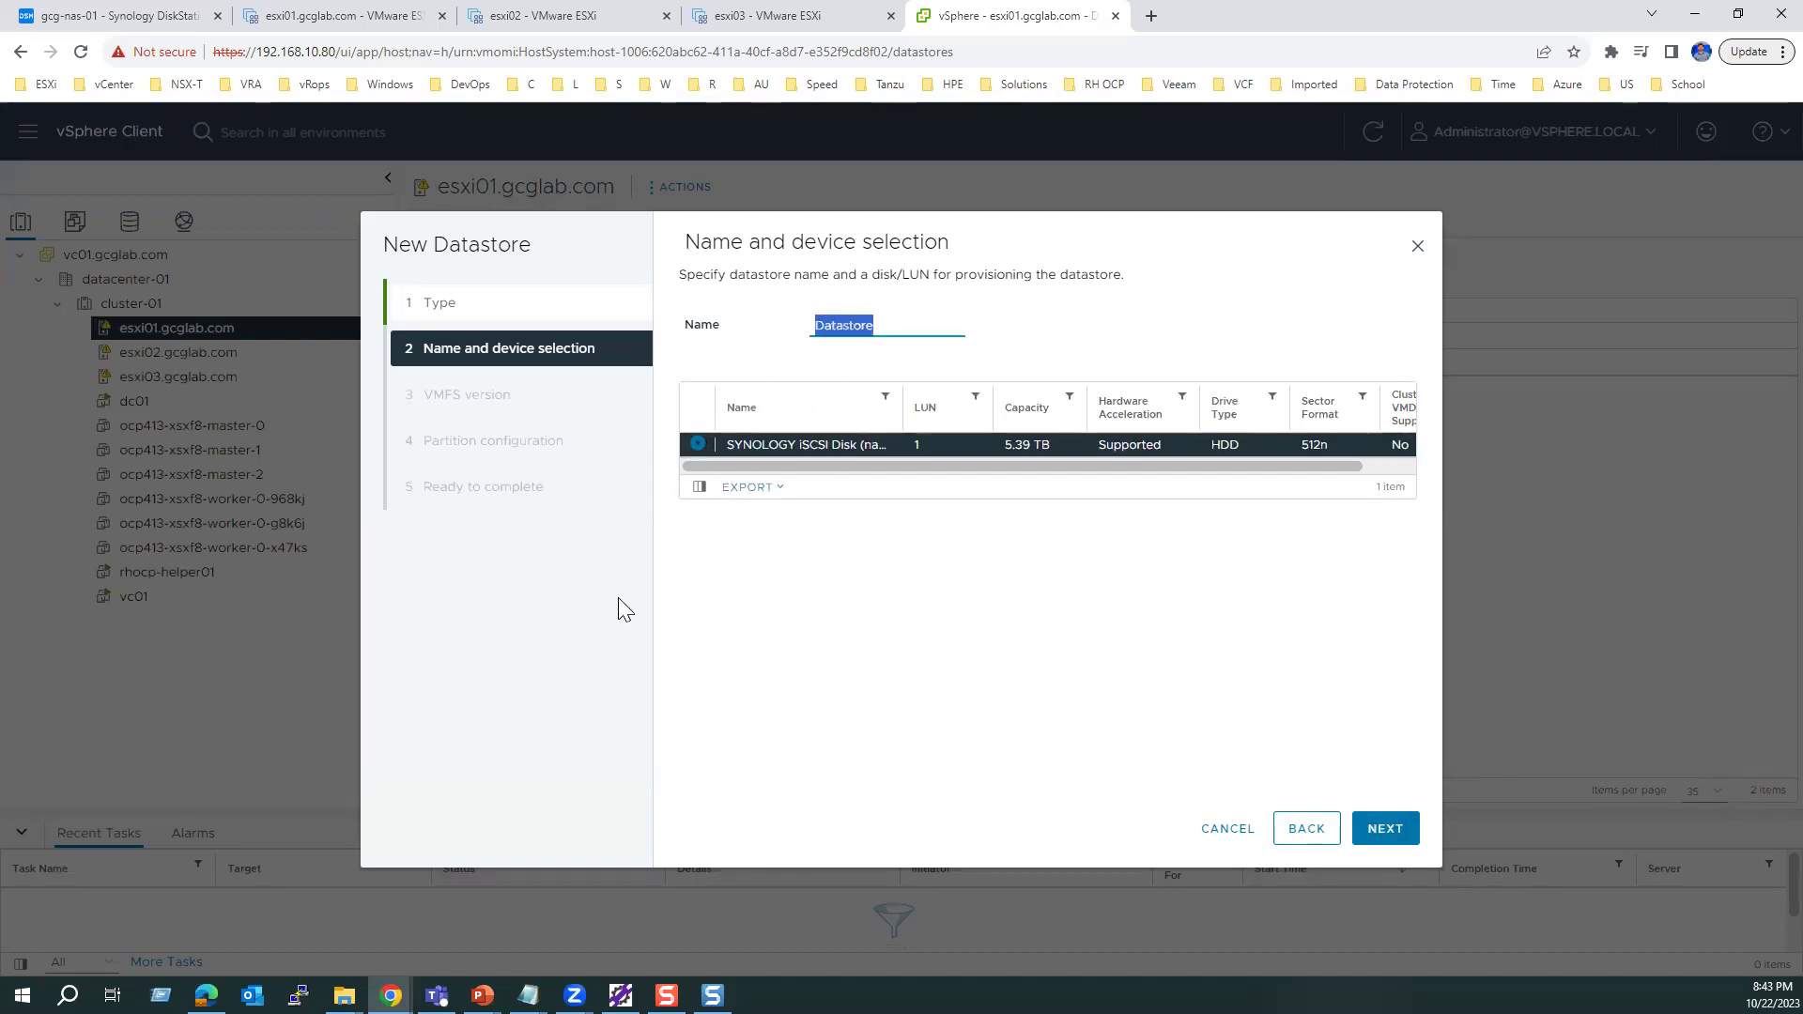
{"action": "type", "text": "sy"}
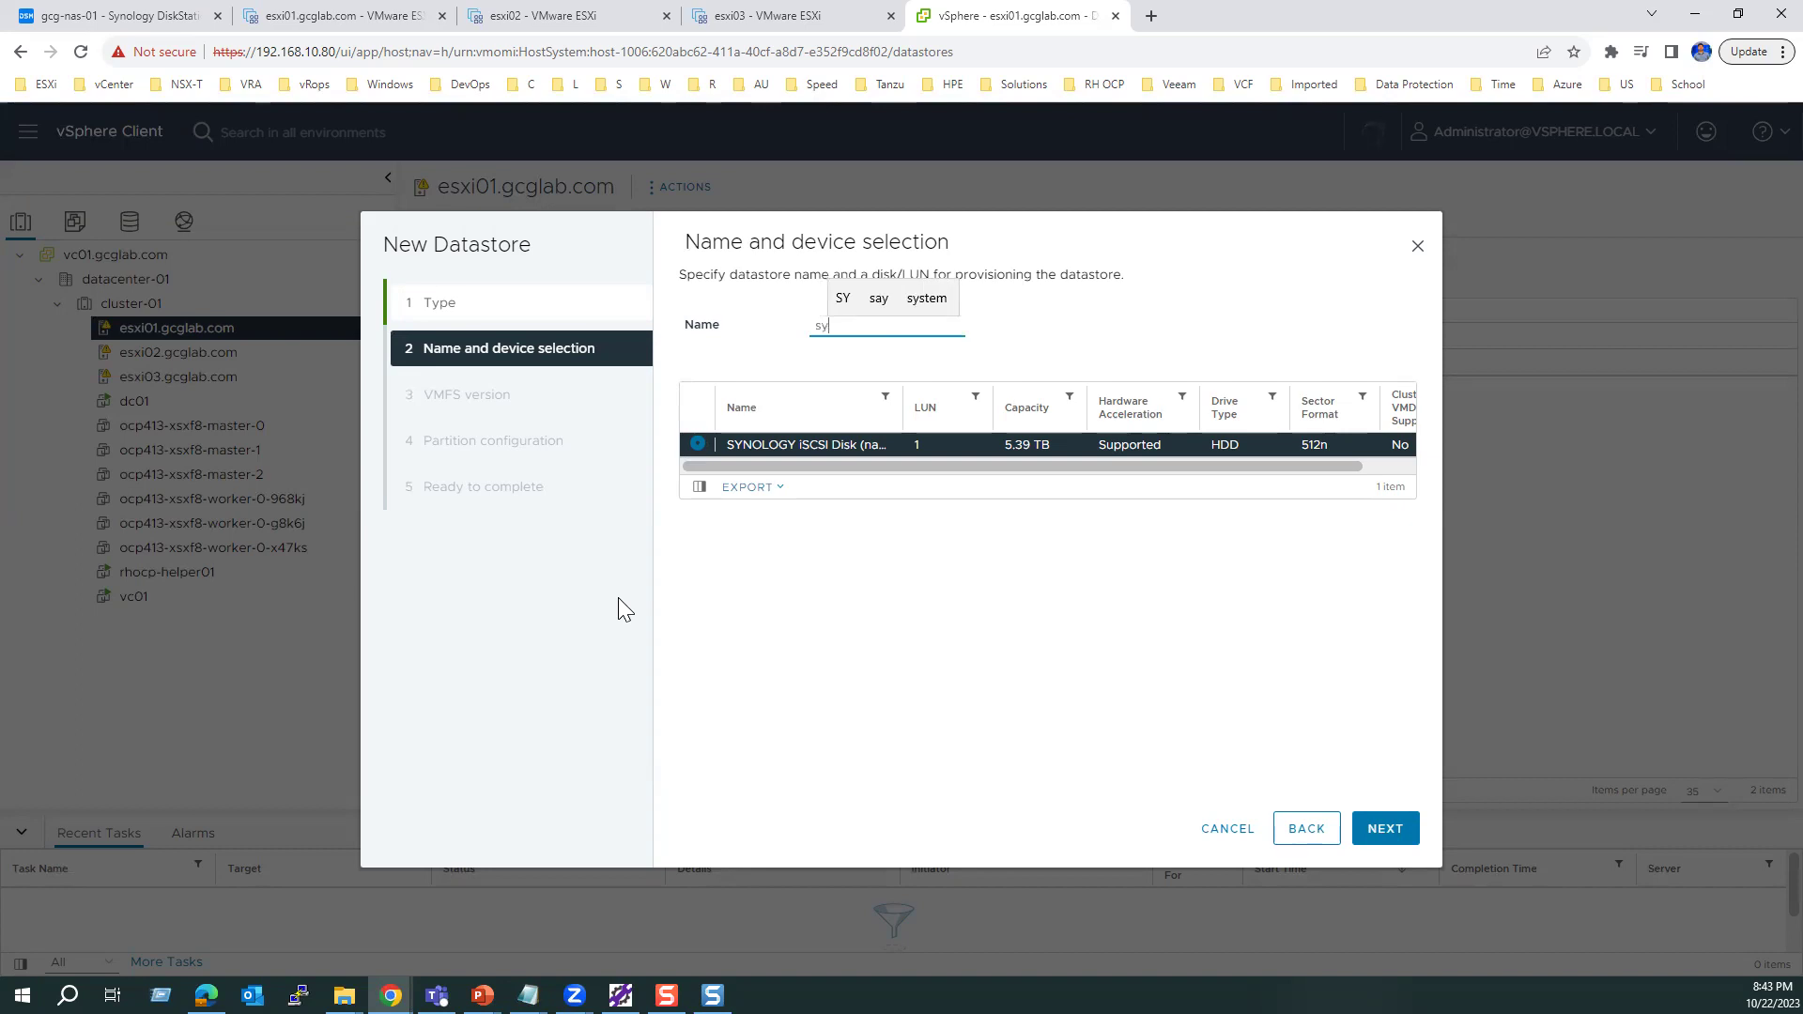
{"action": "type", "text": "nology-lun-01"}
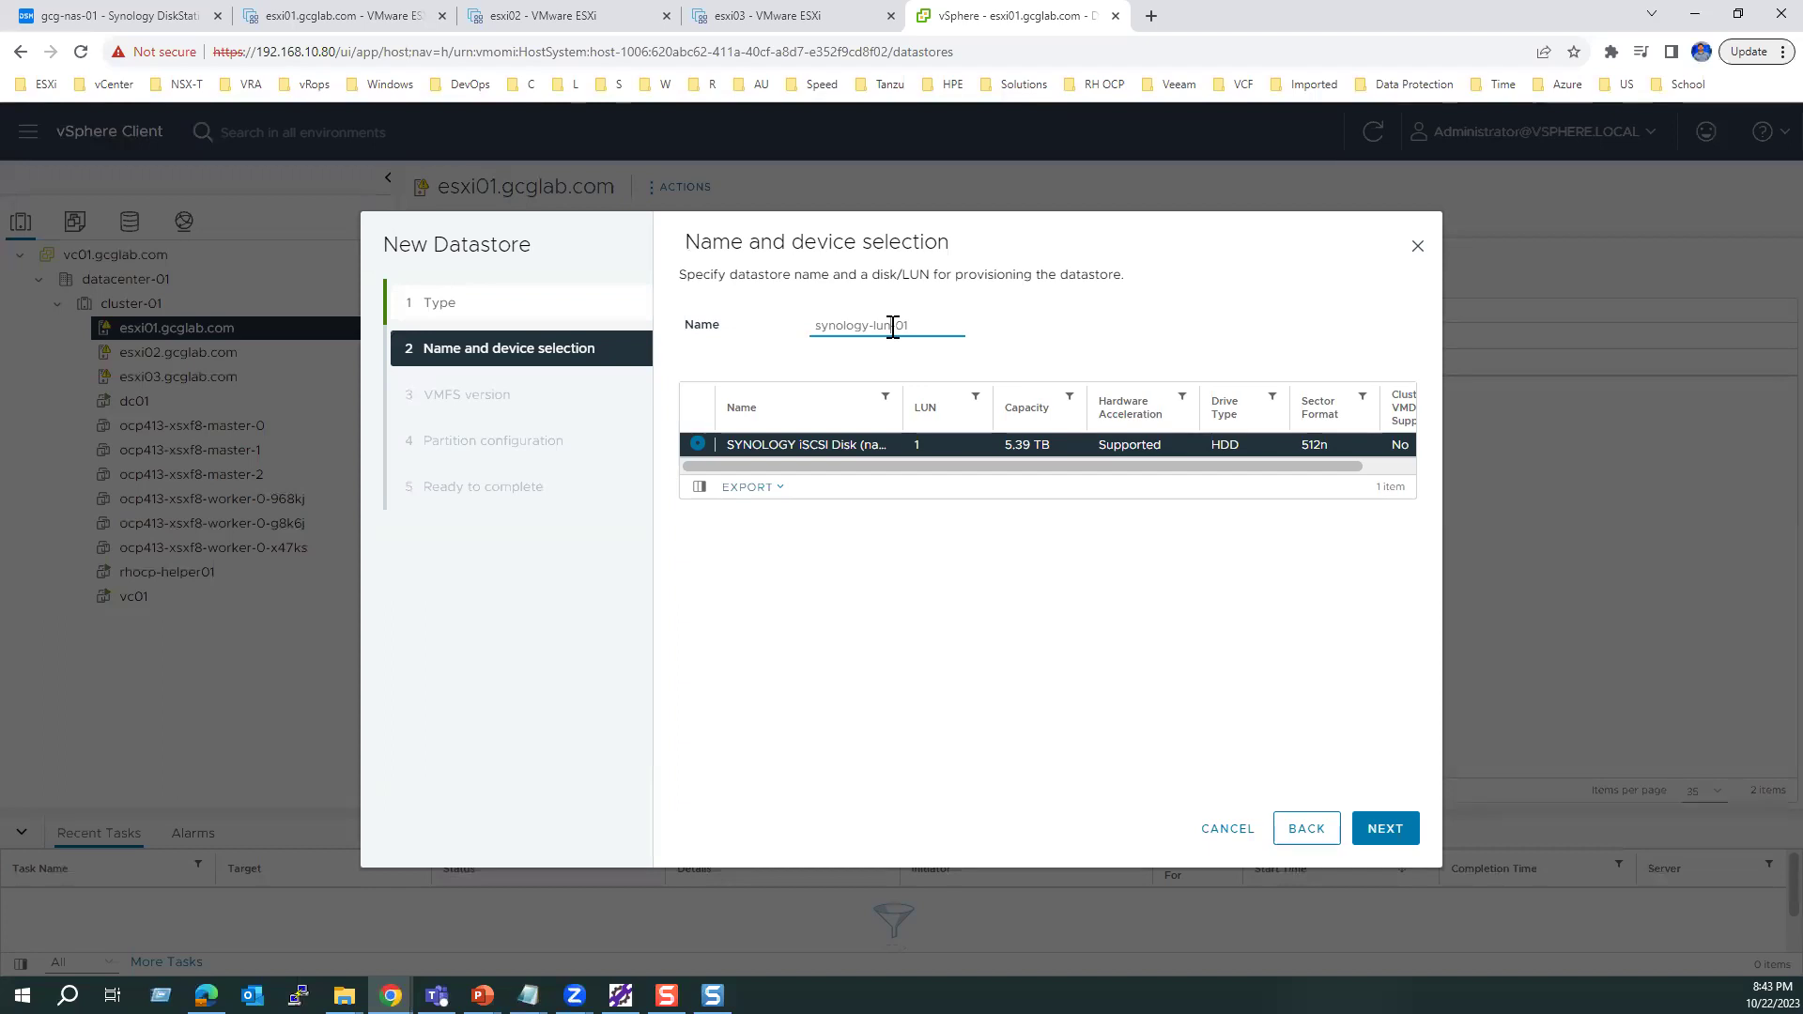
{"action": "key", "text": "BackSpace"}
{"action": "key", "text": "BackSpace"}
{"action": "key", "text": "BackSpace"}
{"action": "type", "text": "lun"}
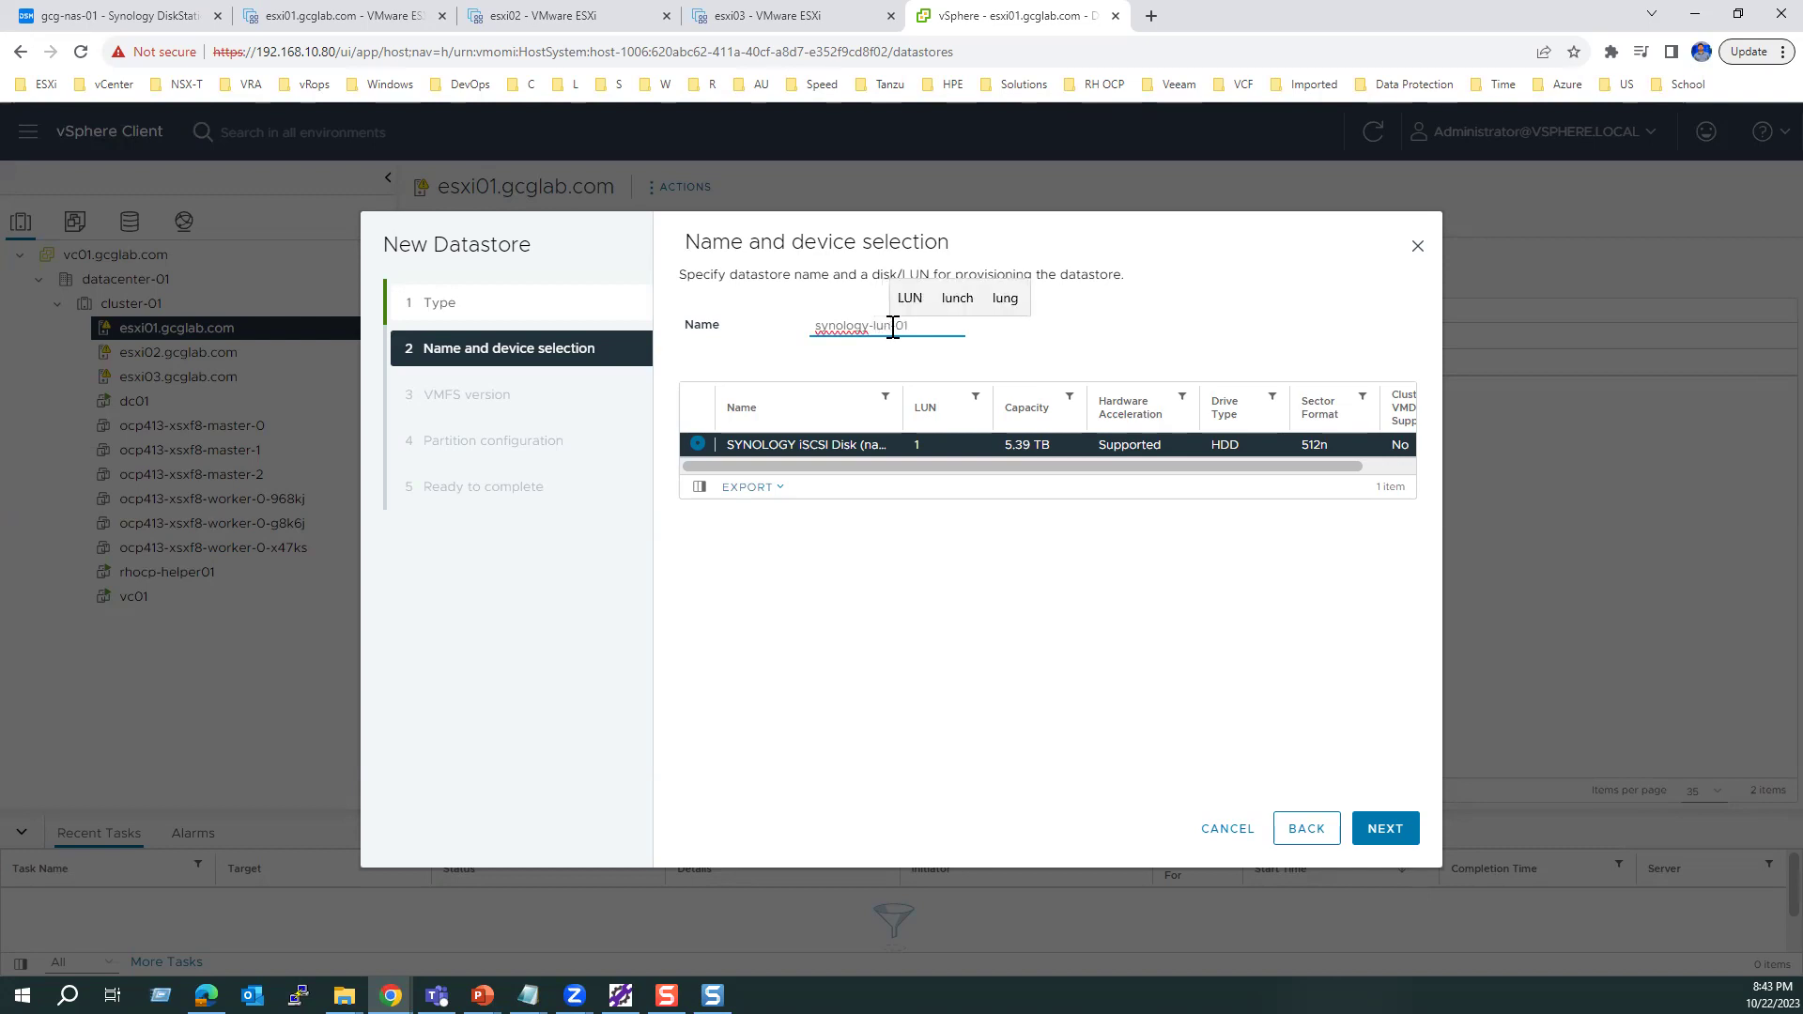
{"action": "left_click", "coordinate": [983, 648]}
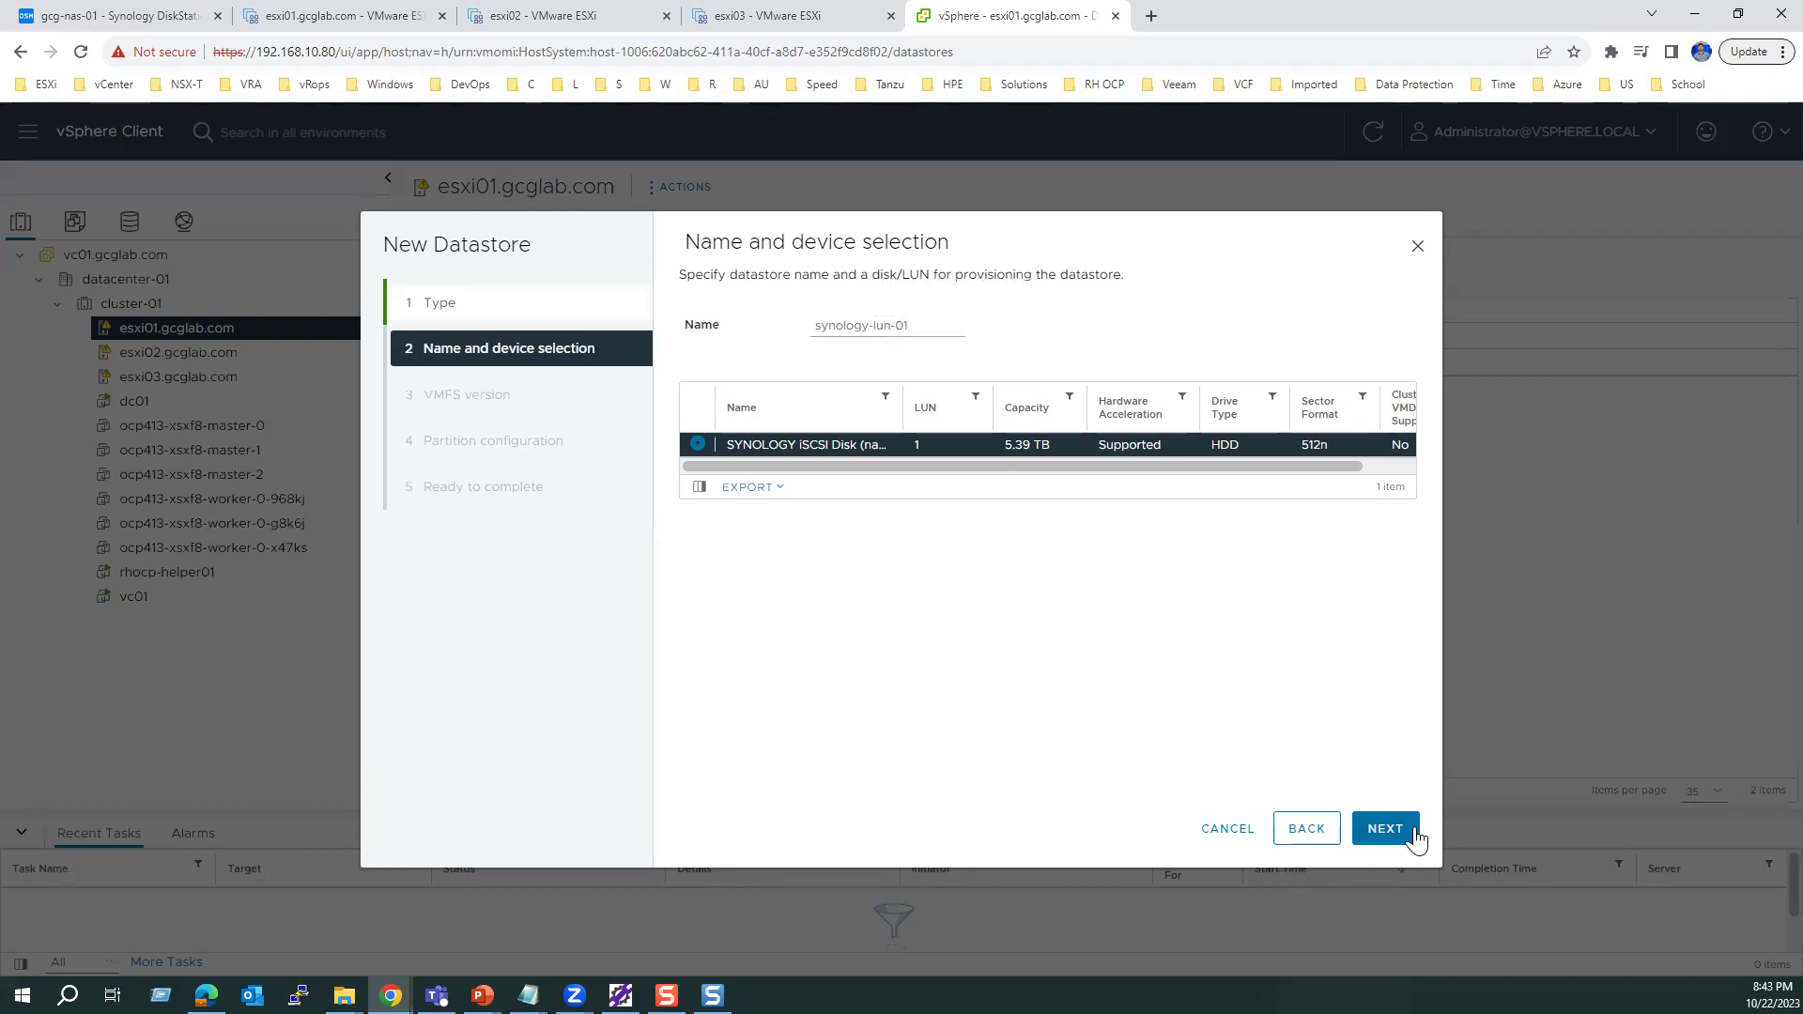
Step: Select VMFS 6, keep the full-size default partition, and finish creating the datastore
{"action": "left_click", "coordinate": [1383, 828]}
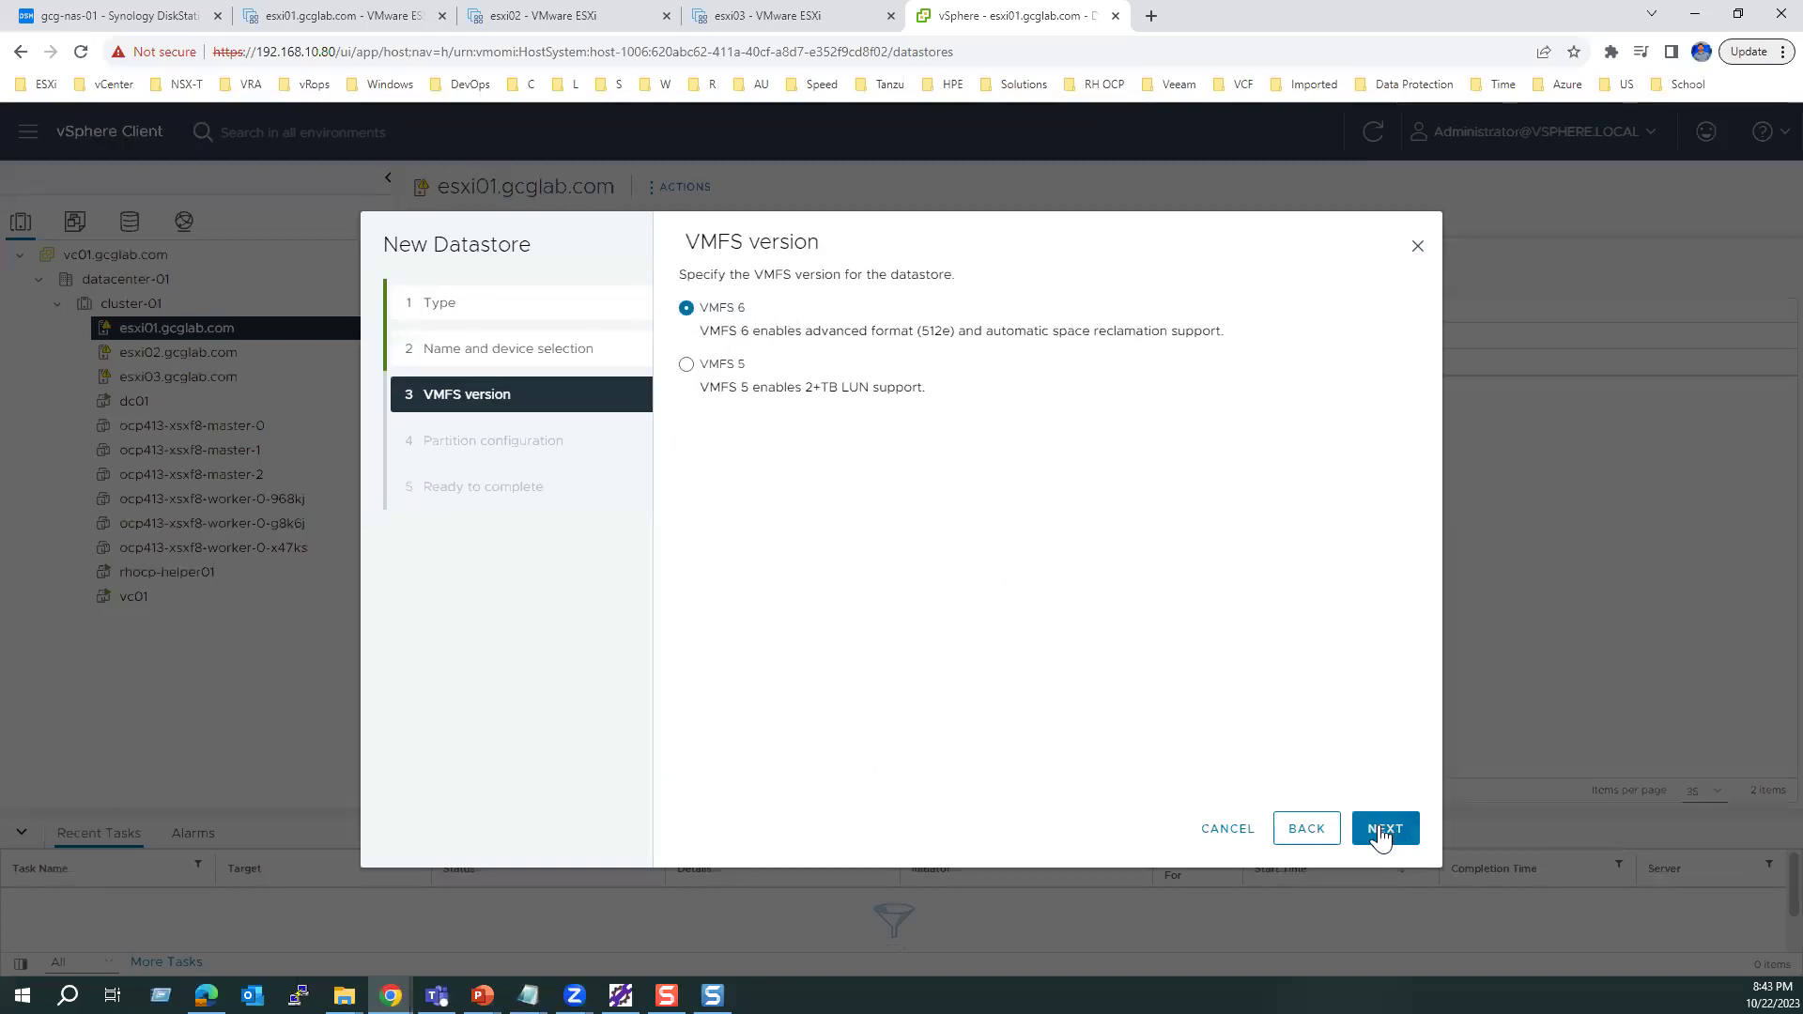
{"action": "left_click", "coordinate": [1386, 829]}
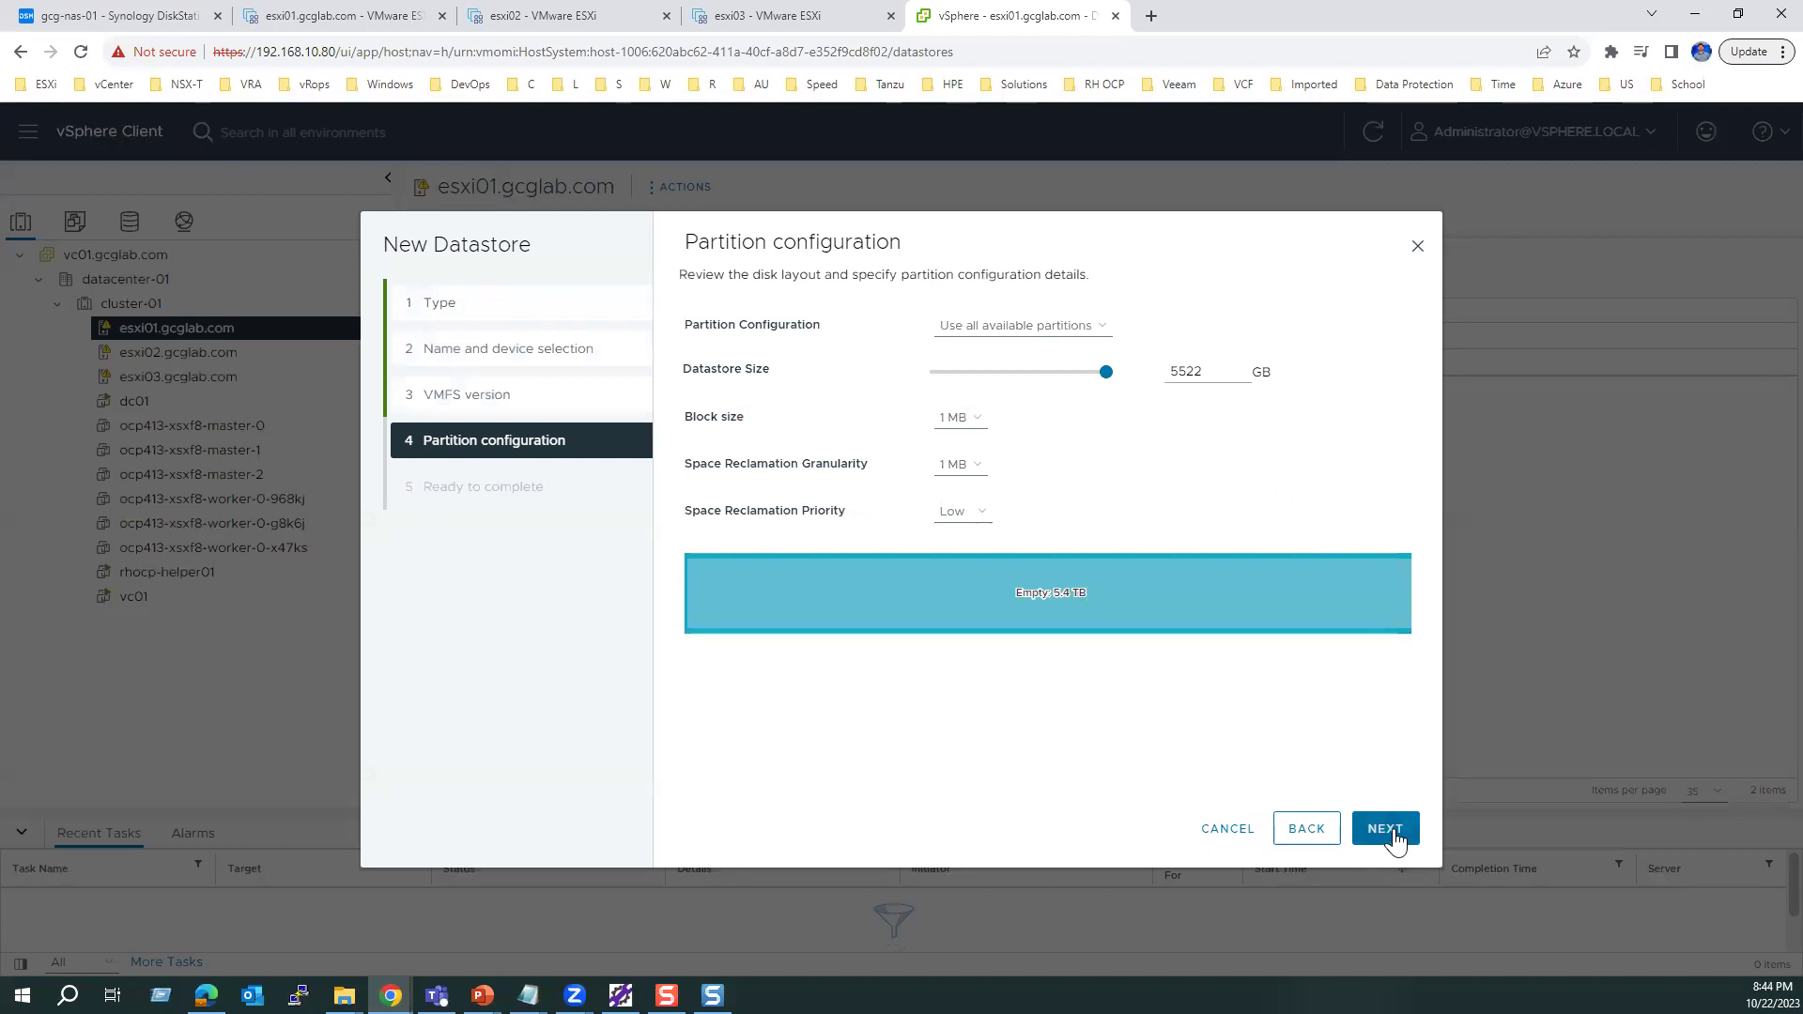
{"action": "left_click", "coordinate": [1385, 829]}
{"action": "left_click", "coordinate": [1385, 829]}
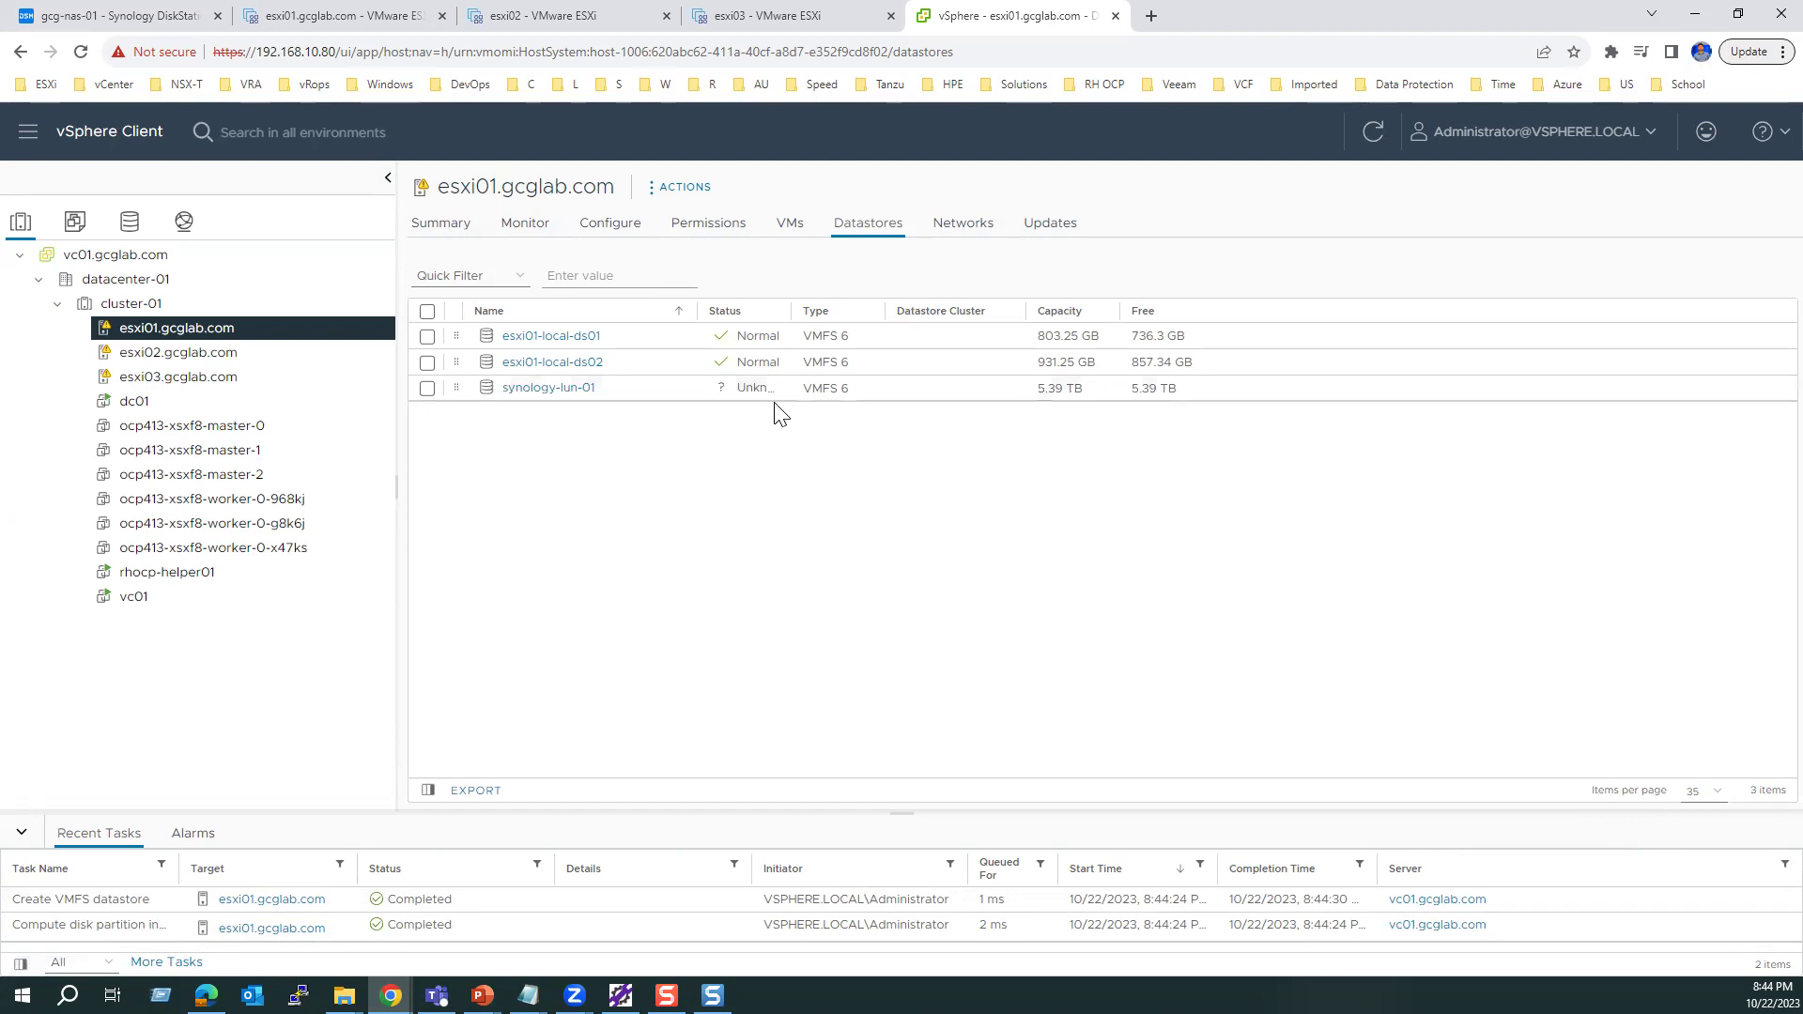
Step: Widen the Status column and rescan storage on esxi02
{"action": "left_click_drag", "start_coordinate": [792, 301], "coordinate": [874, 299]}
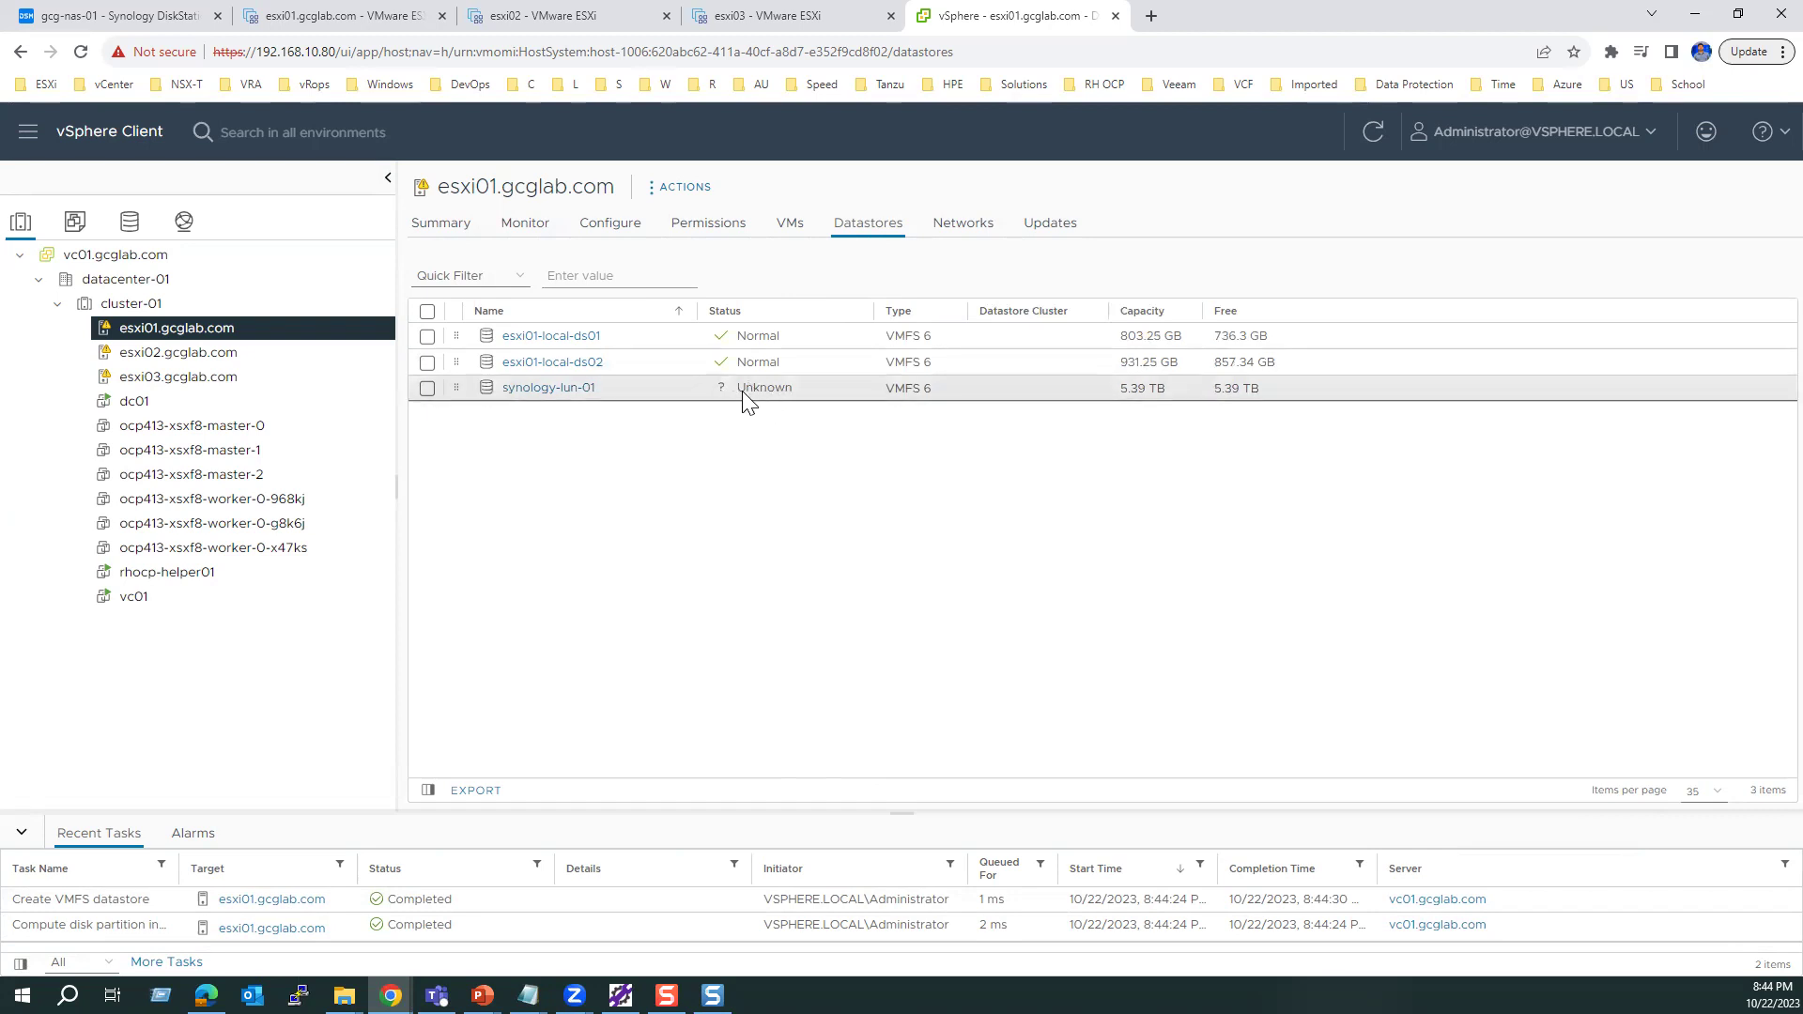
{"action": "left_click", "coordinate": [213, 355]}
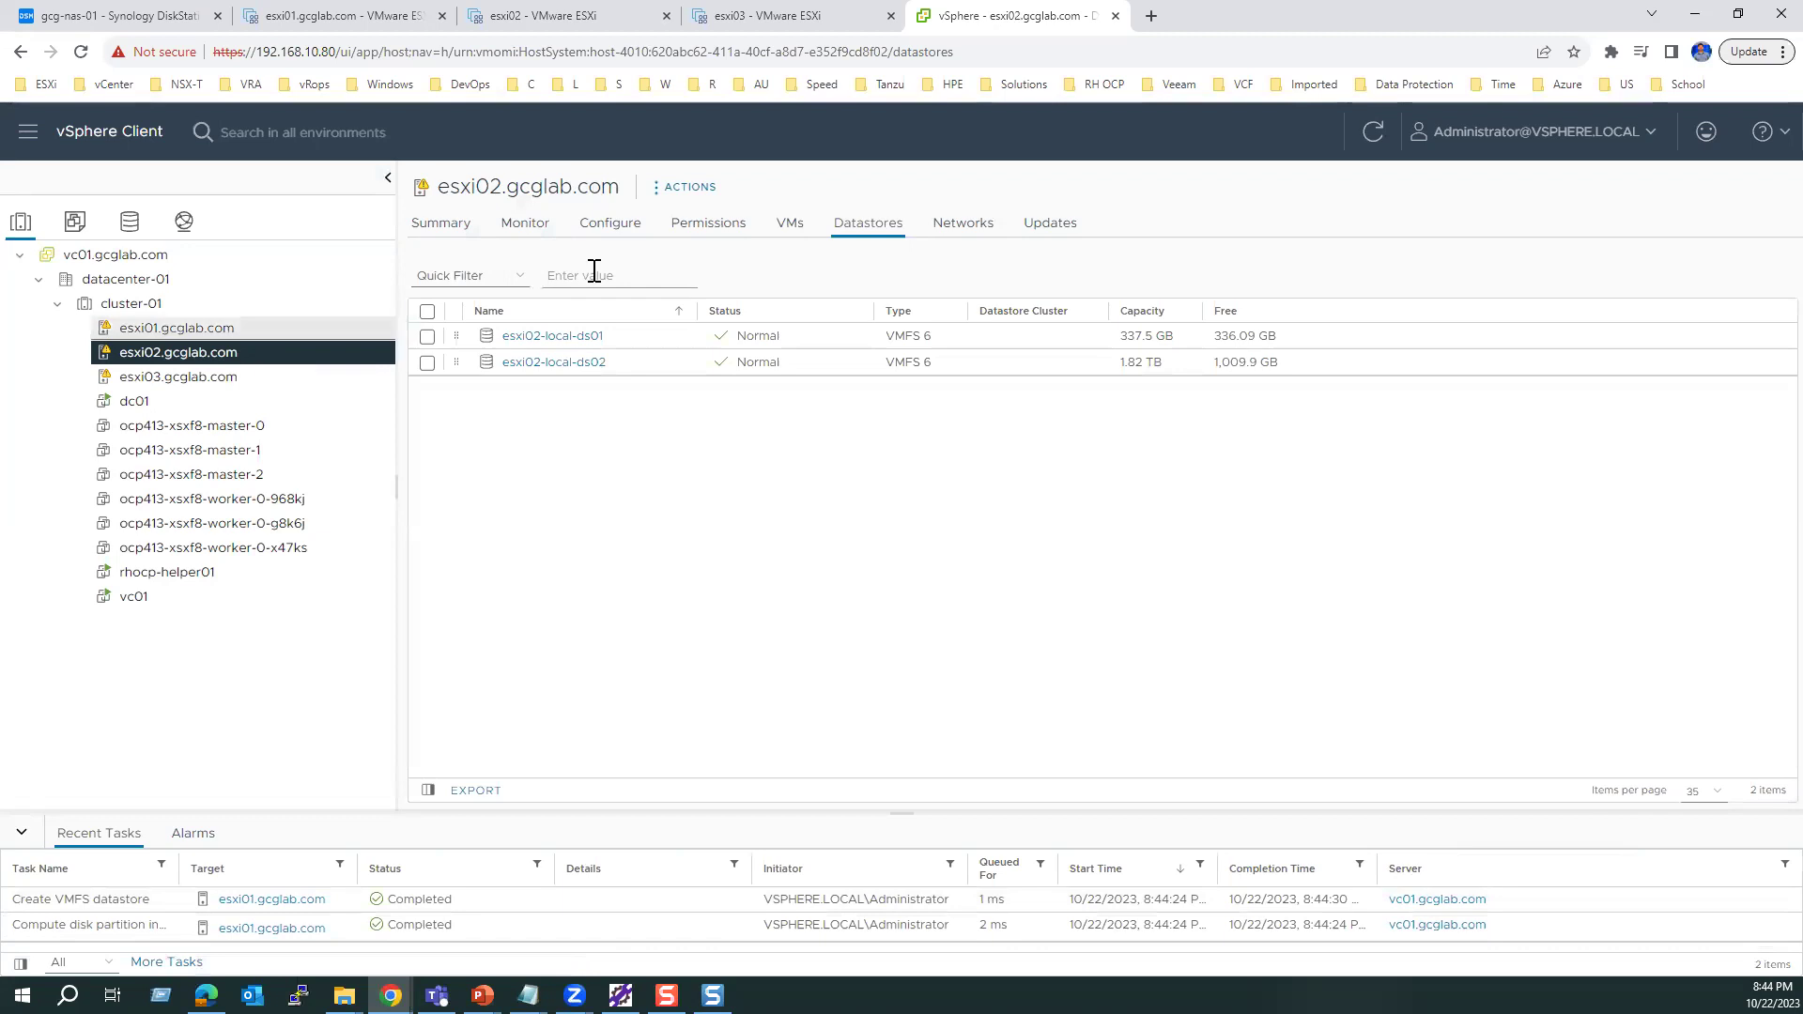
{"action": "left_click", "coordinate": [603, 229]}
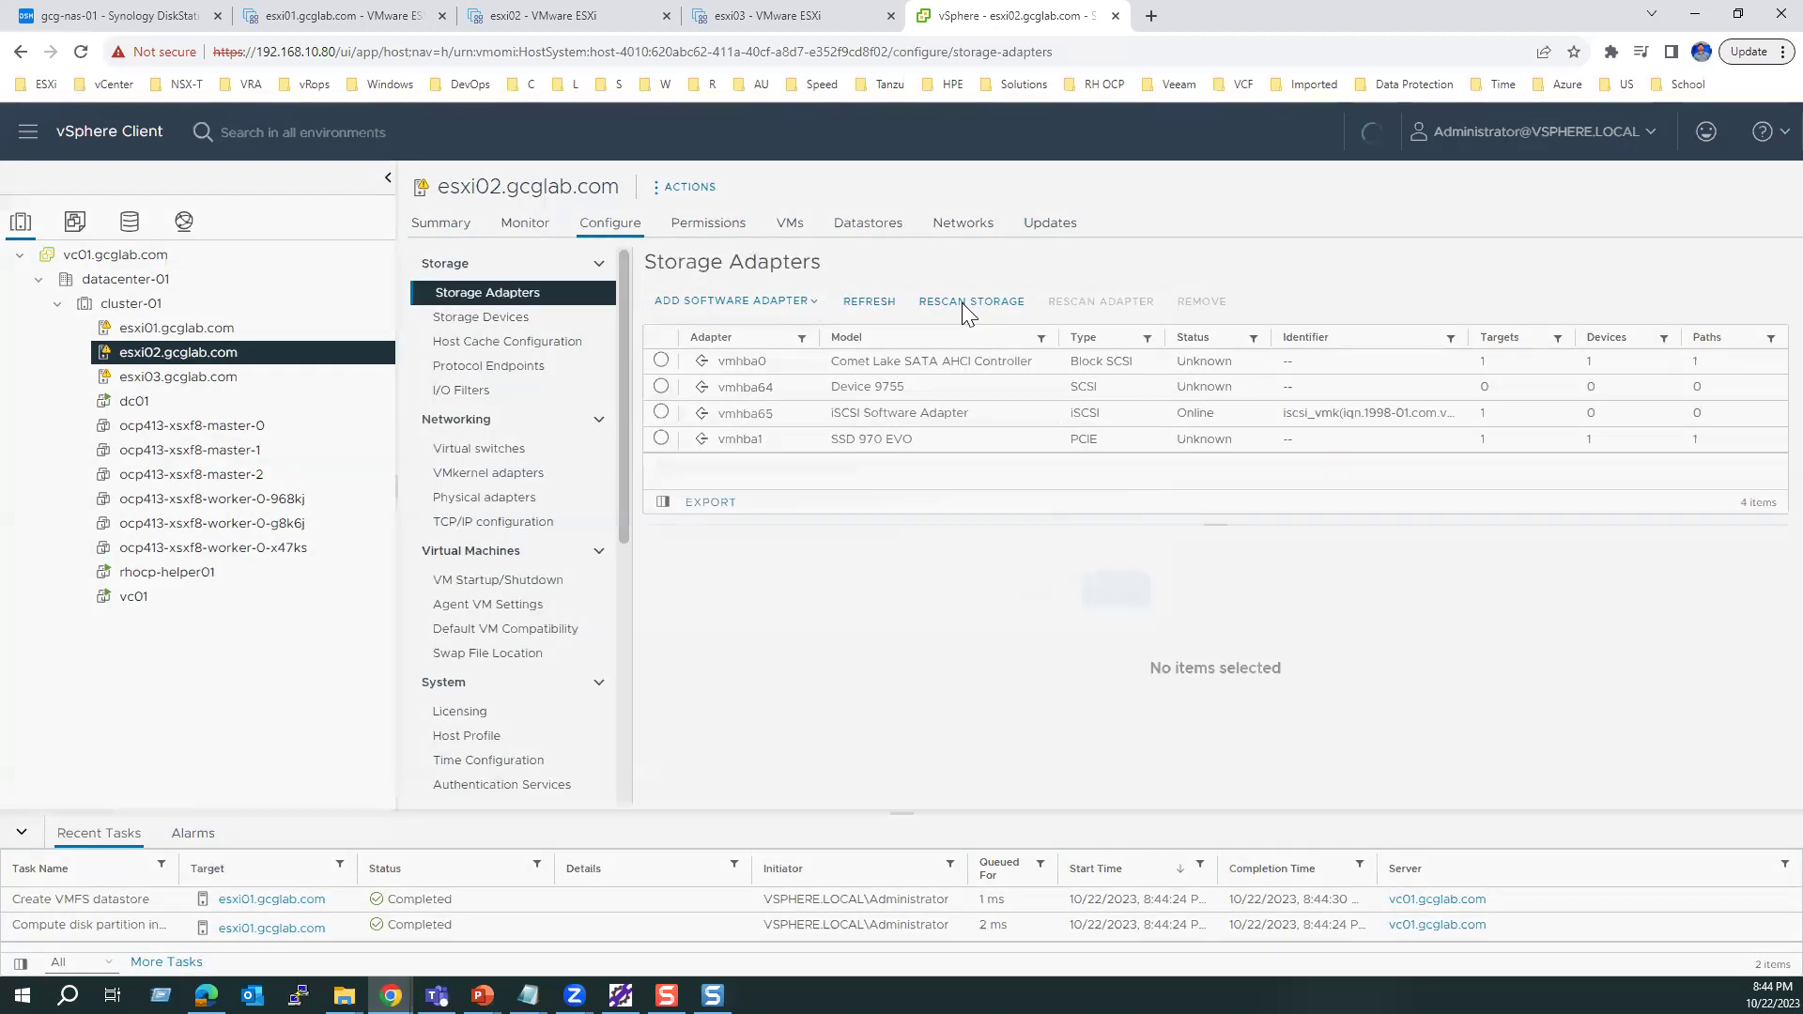
{"action": "left_click", "coordinate": [962, 303]}
{"action": "left_click", "coordinate": [1114, 668]}
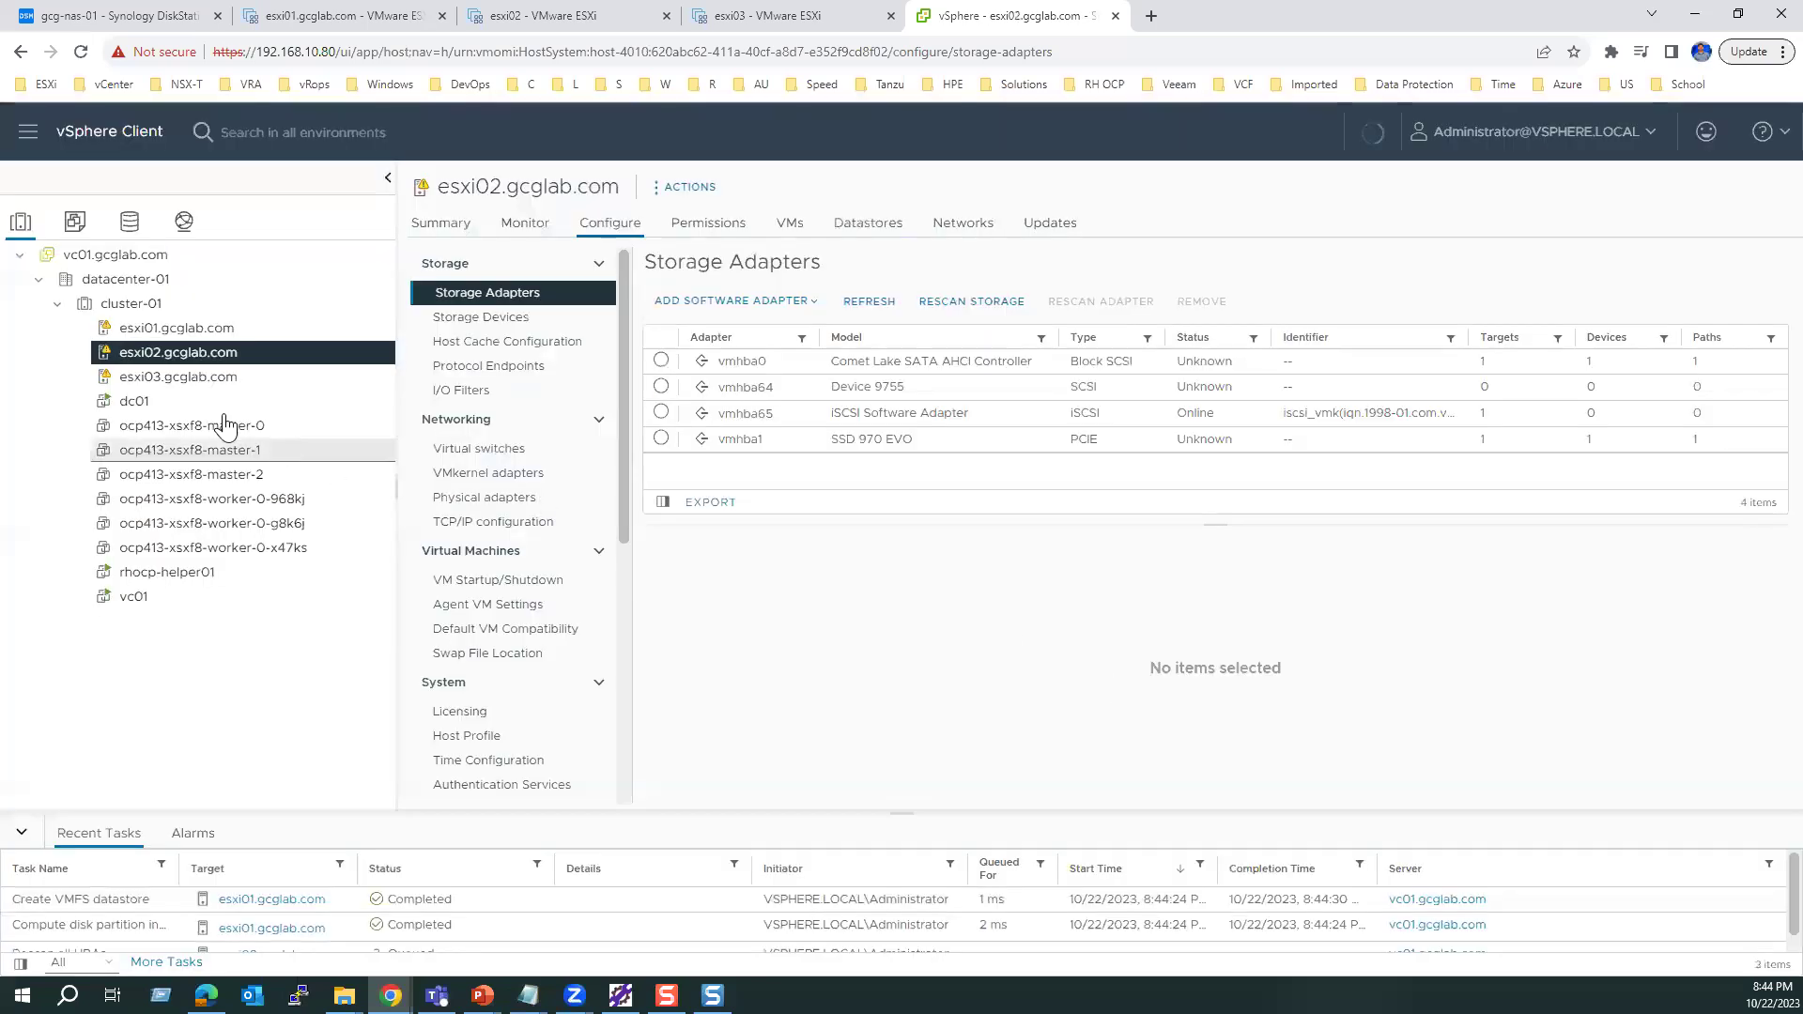
Step: Rescan storage on esxi03 and check the datastores esxi03 and esxi02 now see
{"action": "left_click", "coordinate": [196, 380]}
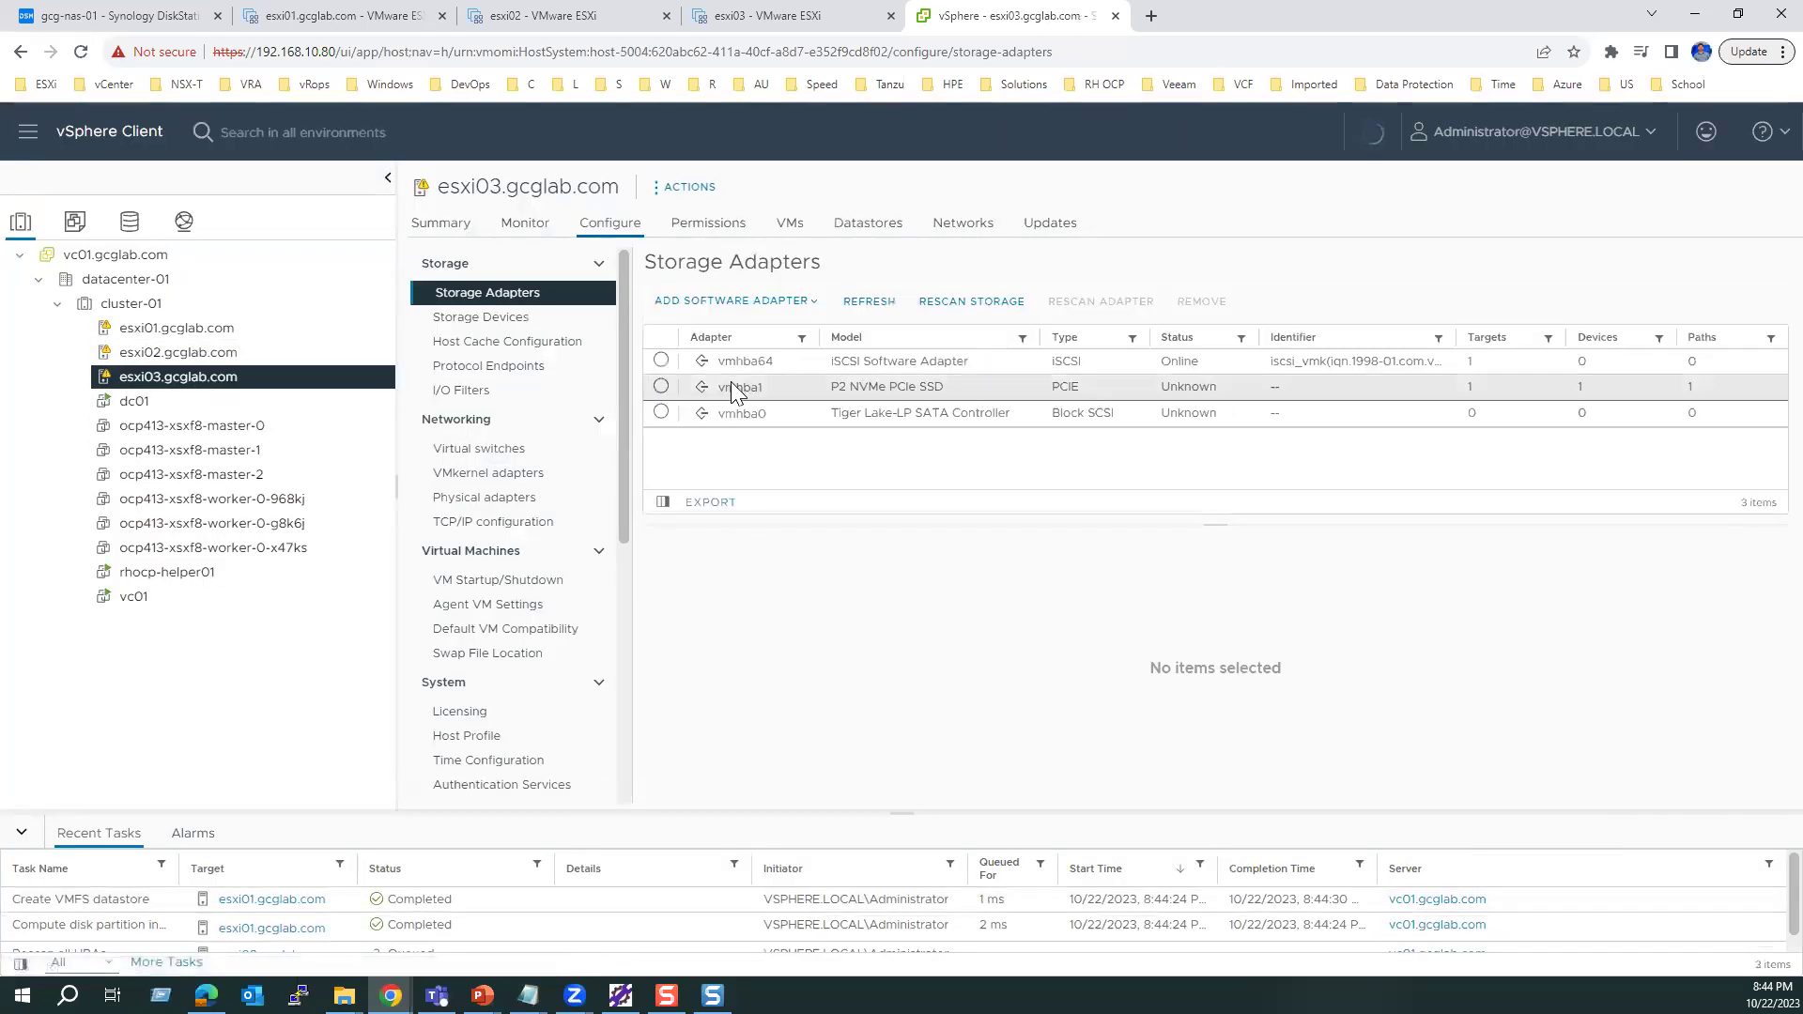
{"action": "left_click", "coordinate": [949, 304]}
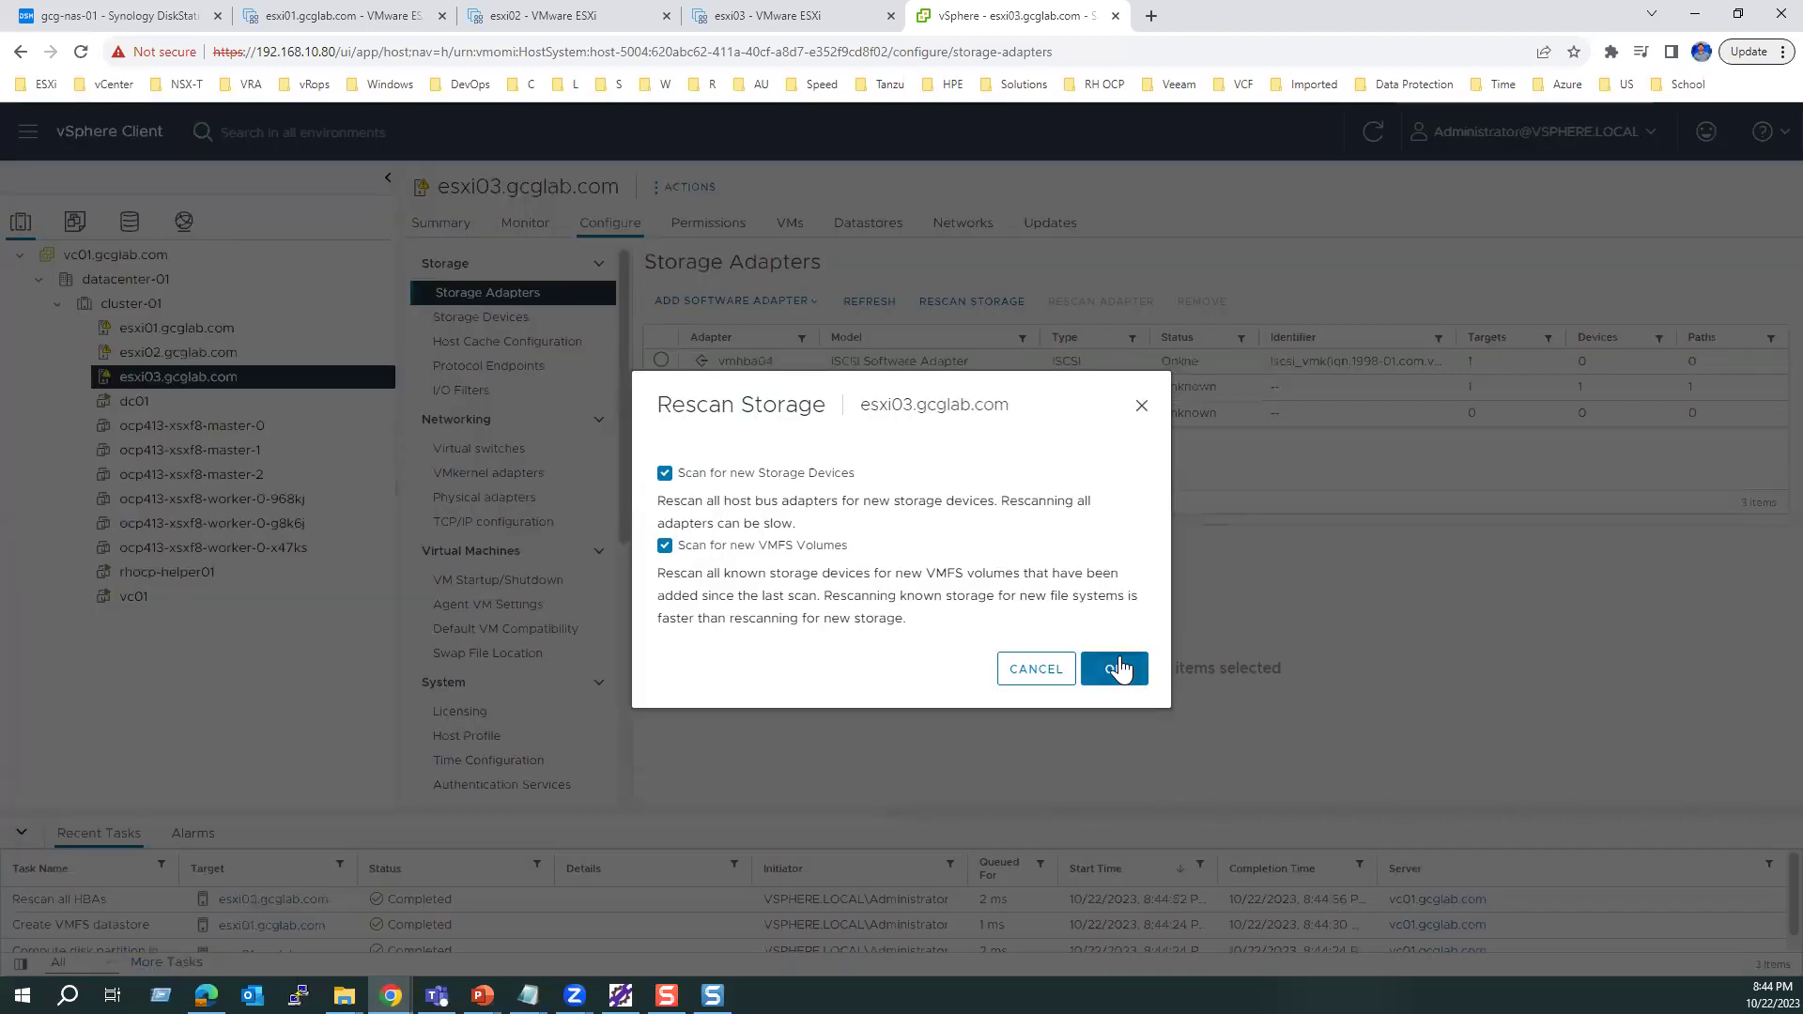
{"action": "left_click", "coordinate": [1122, 662]}
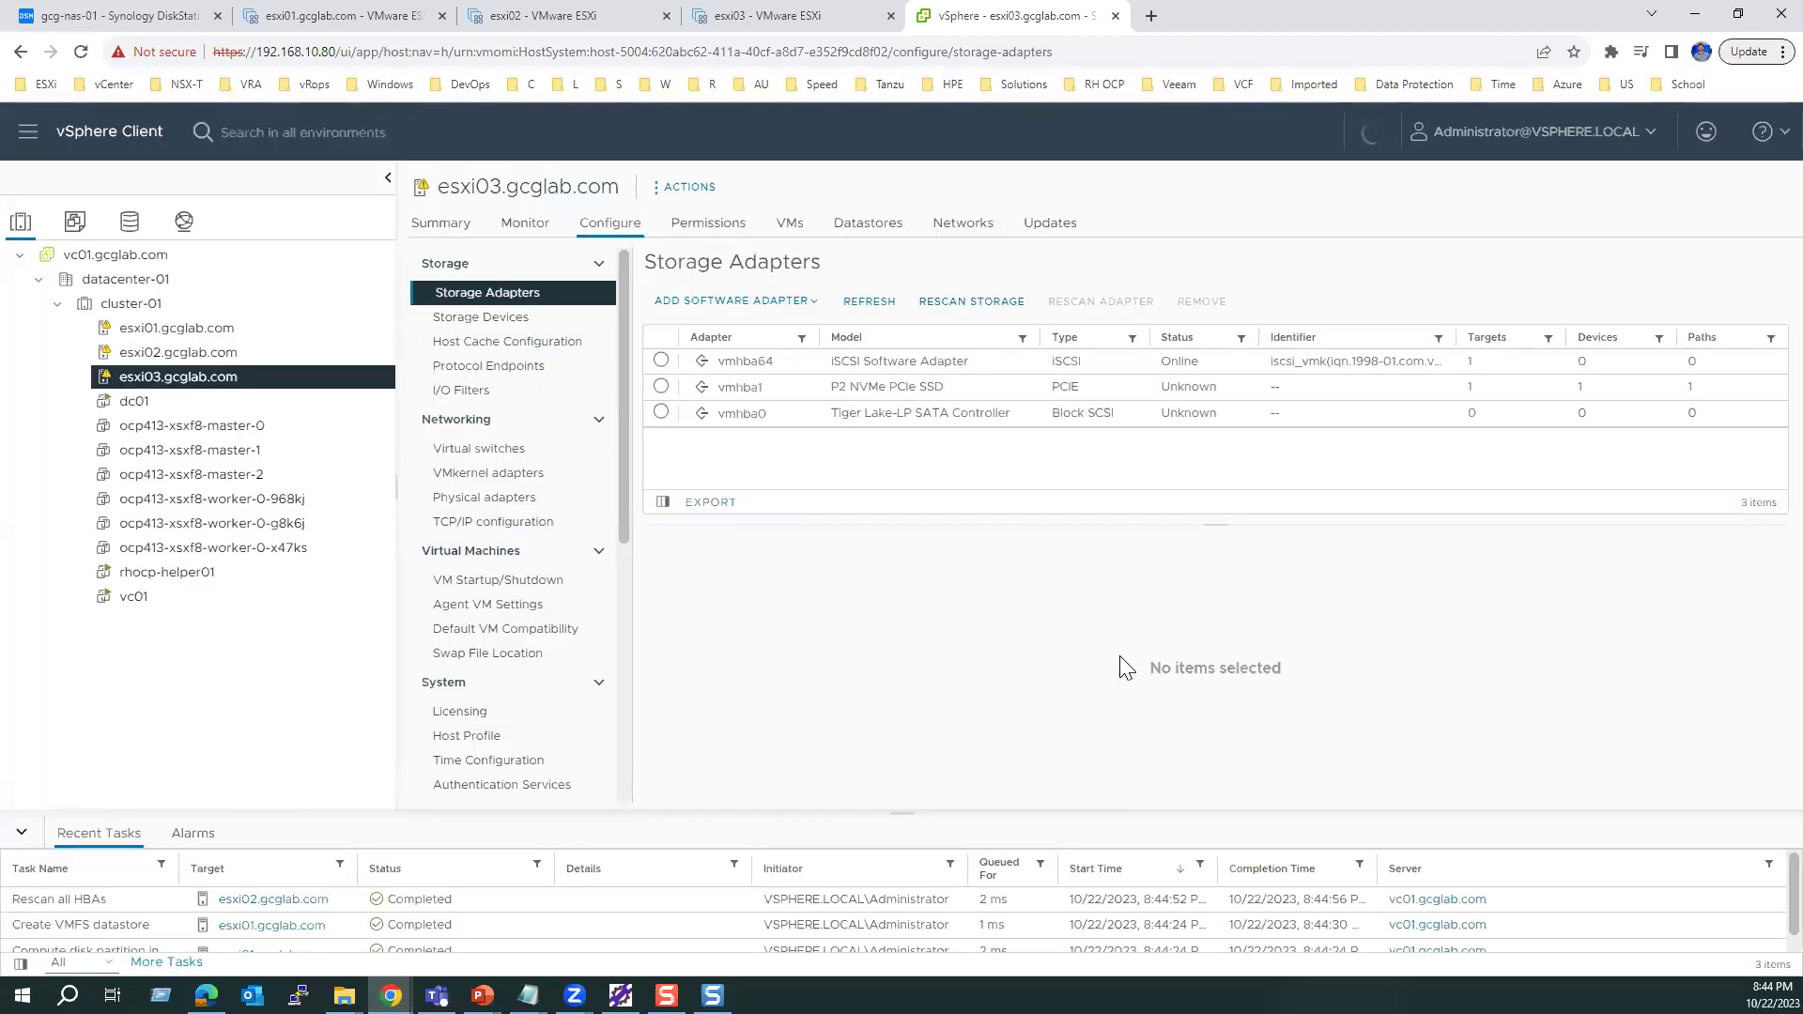
{"action": "left_click", "coordinate": [875, 227]}
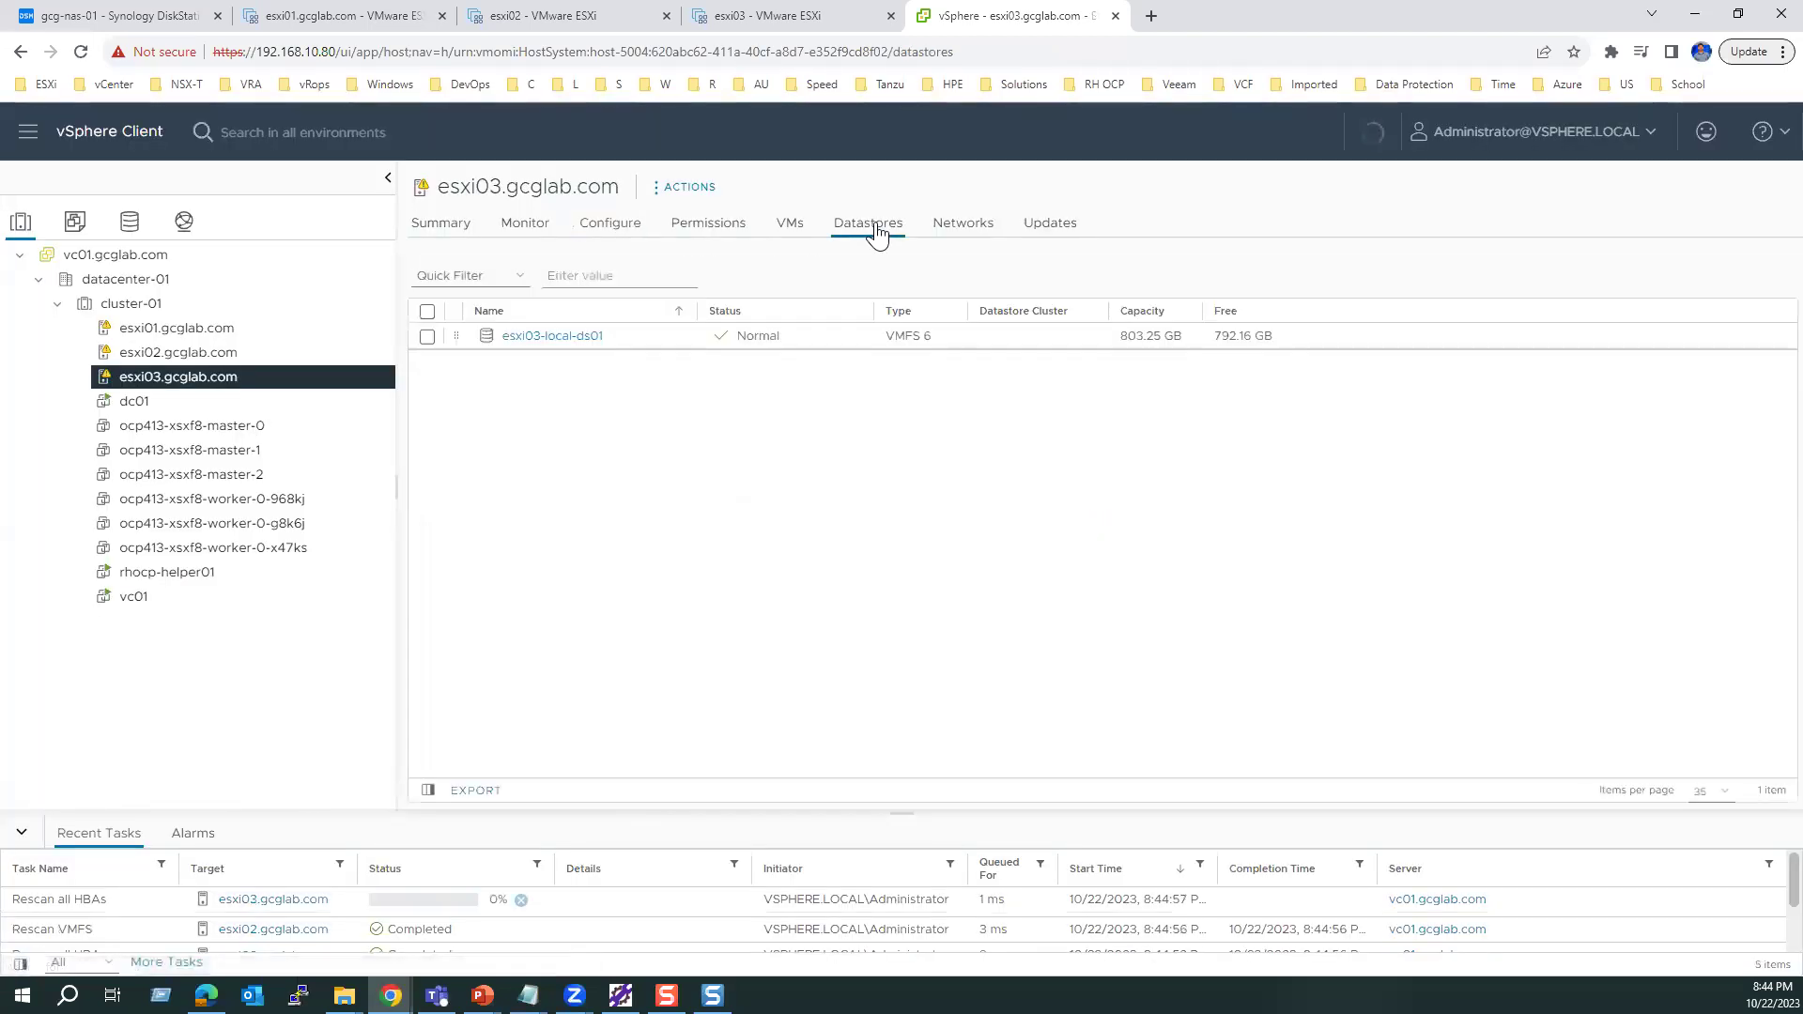
{"action": "left_click", "coordinate": [156, 362]}
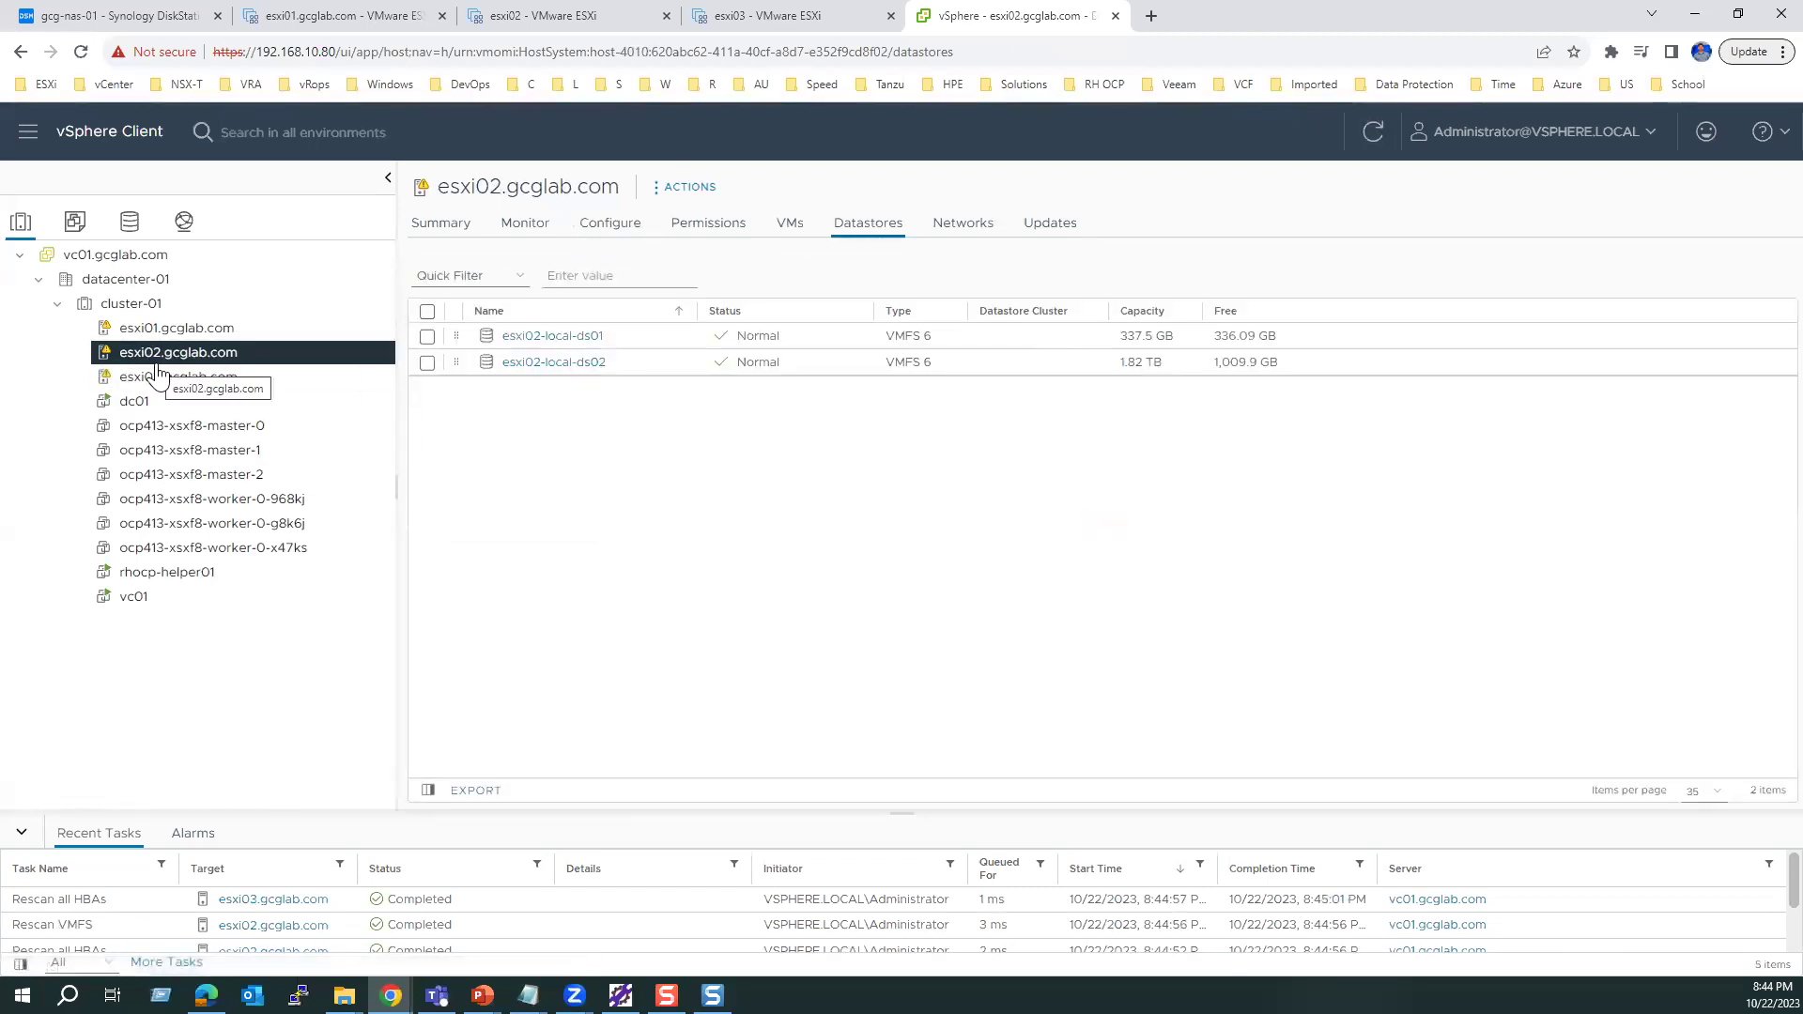
Step: Check synology-lun-01's Hosts list, which shows only esxi01.gcglab.com
{"action": "left_click", "coordinate": [132, 224]}
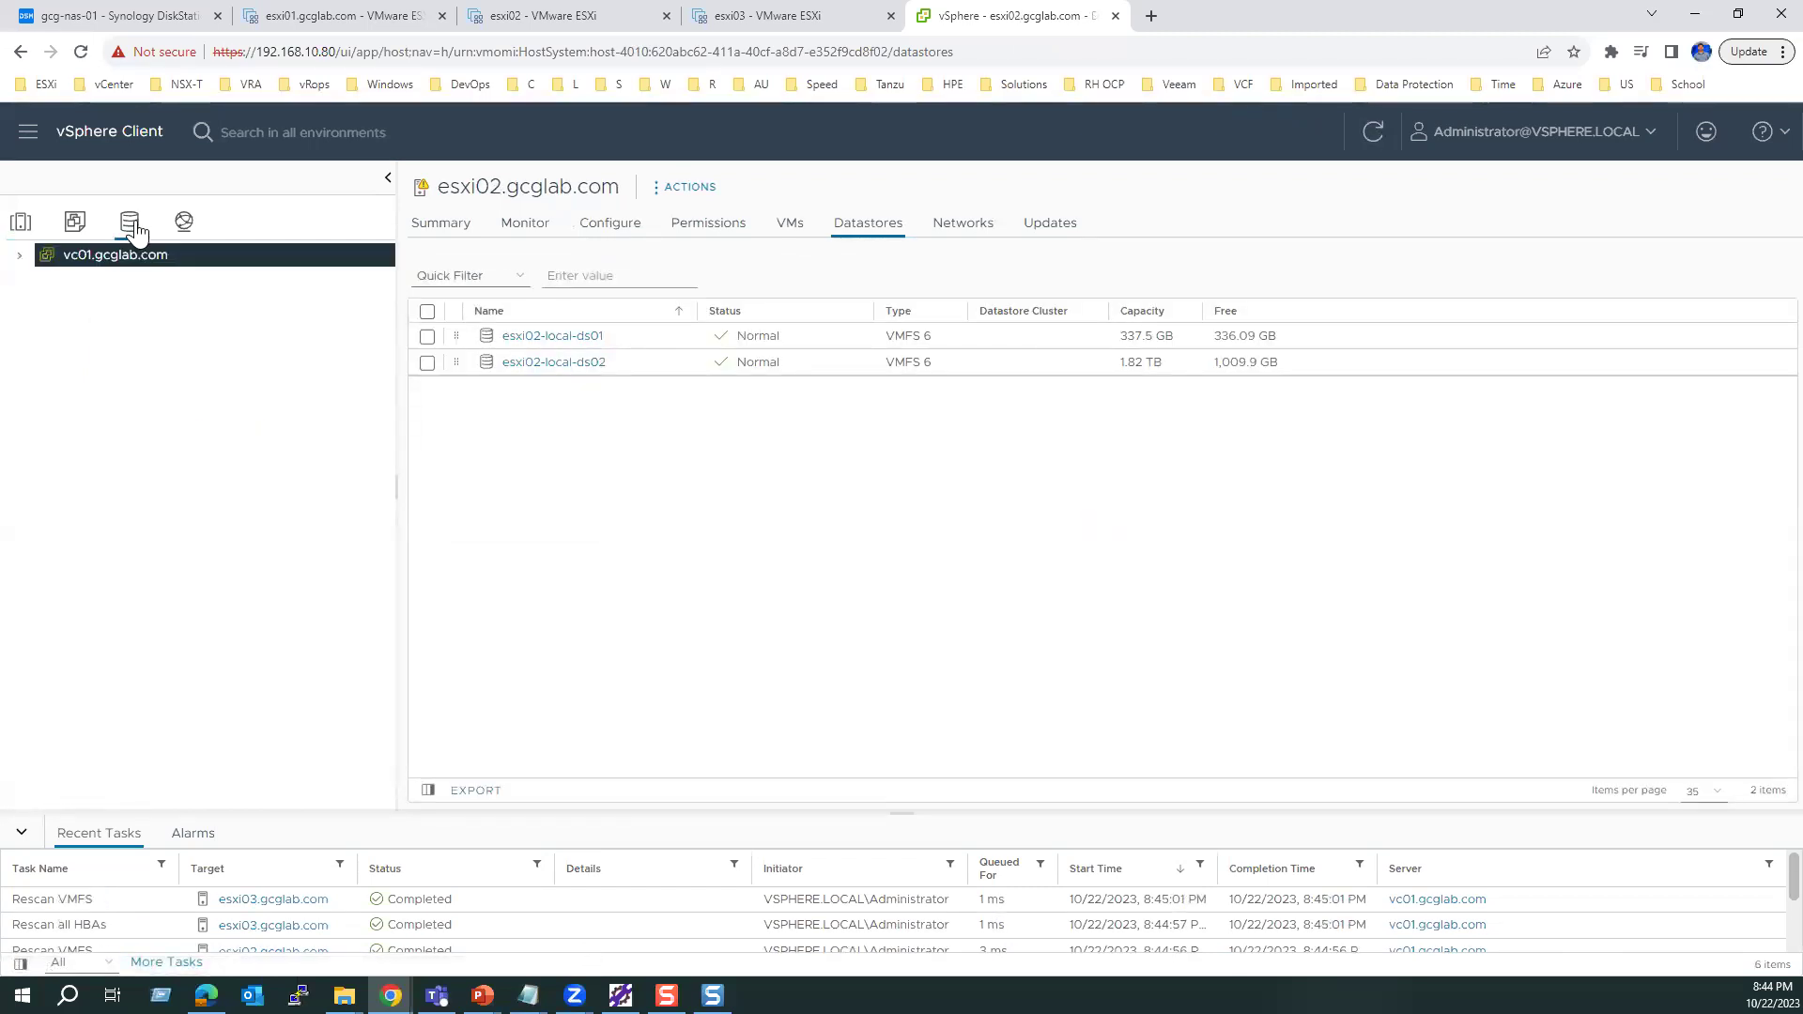
{"action": "left_click", "coordinate": [19, 255]}
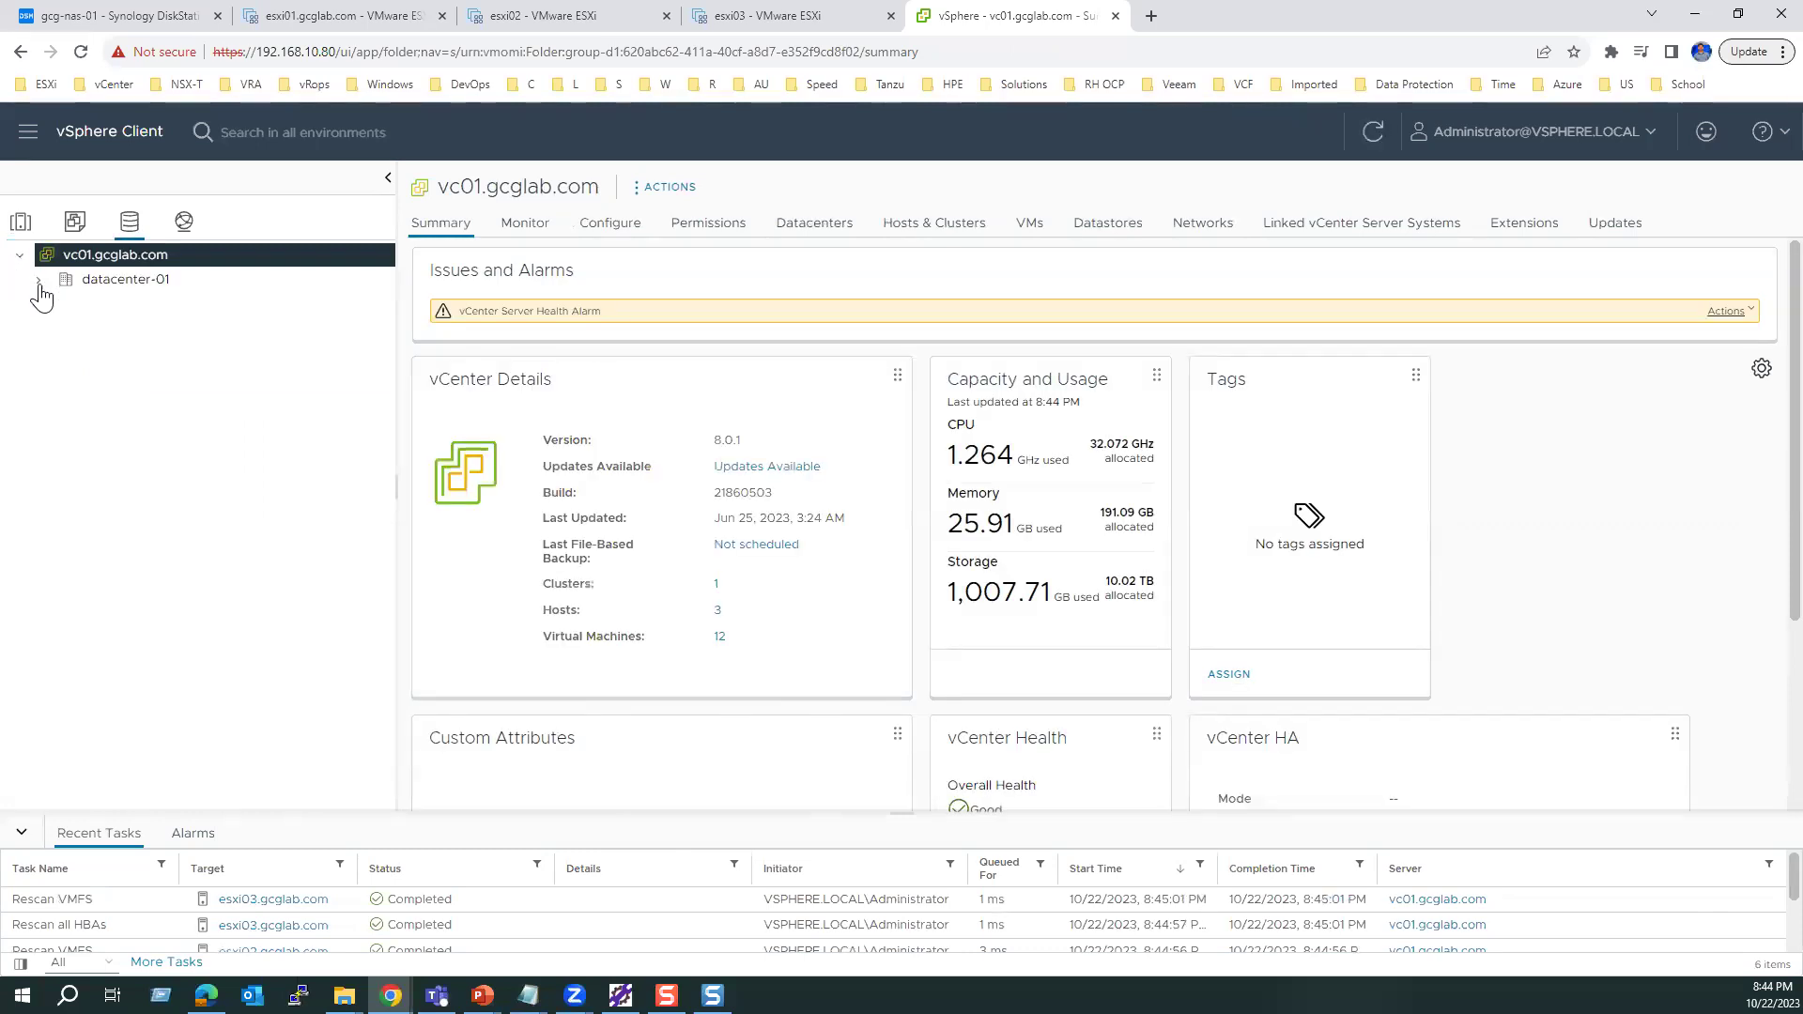
{"action": "left_click", "coordinate": [38, 282]}
{"action": "left_click", "coordinate": [125, 428]}
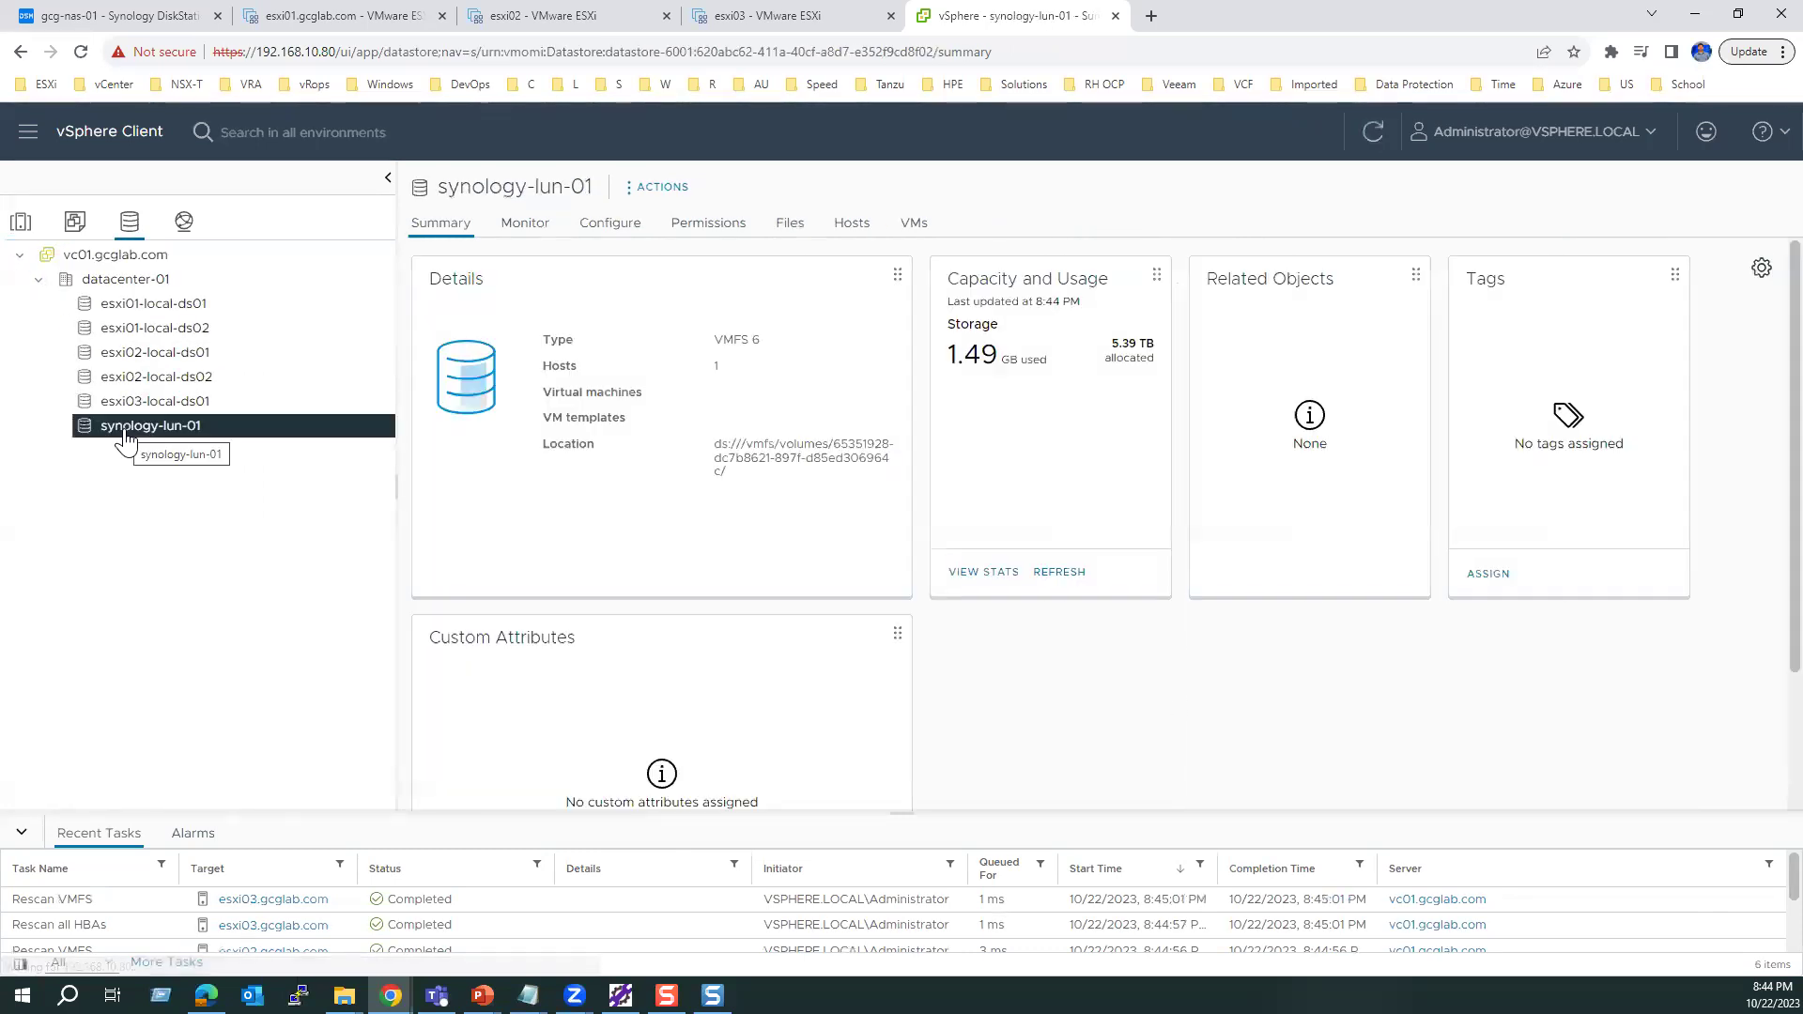
{"action": "left_click", "coordinate": [853, 225]}
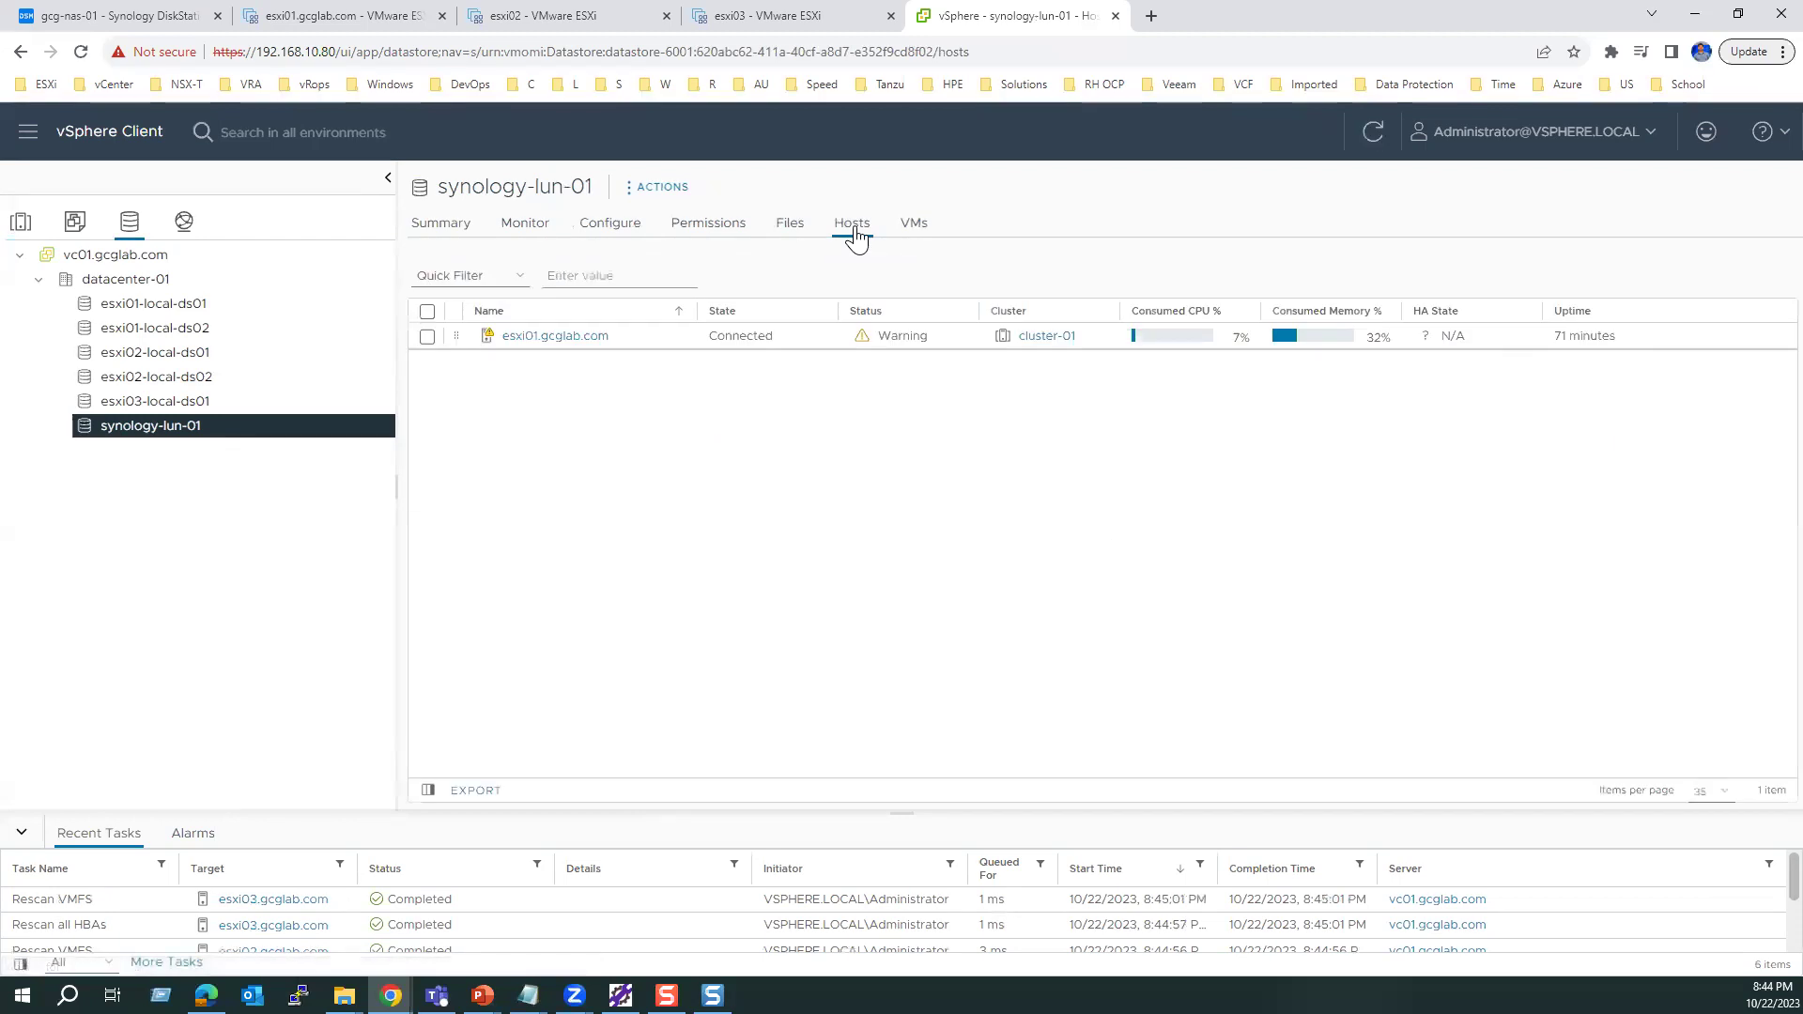
{"action": "left_click", "coordinate": [20, 222]}
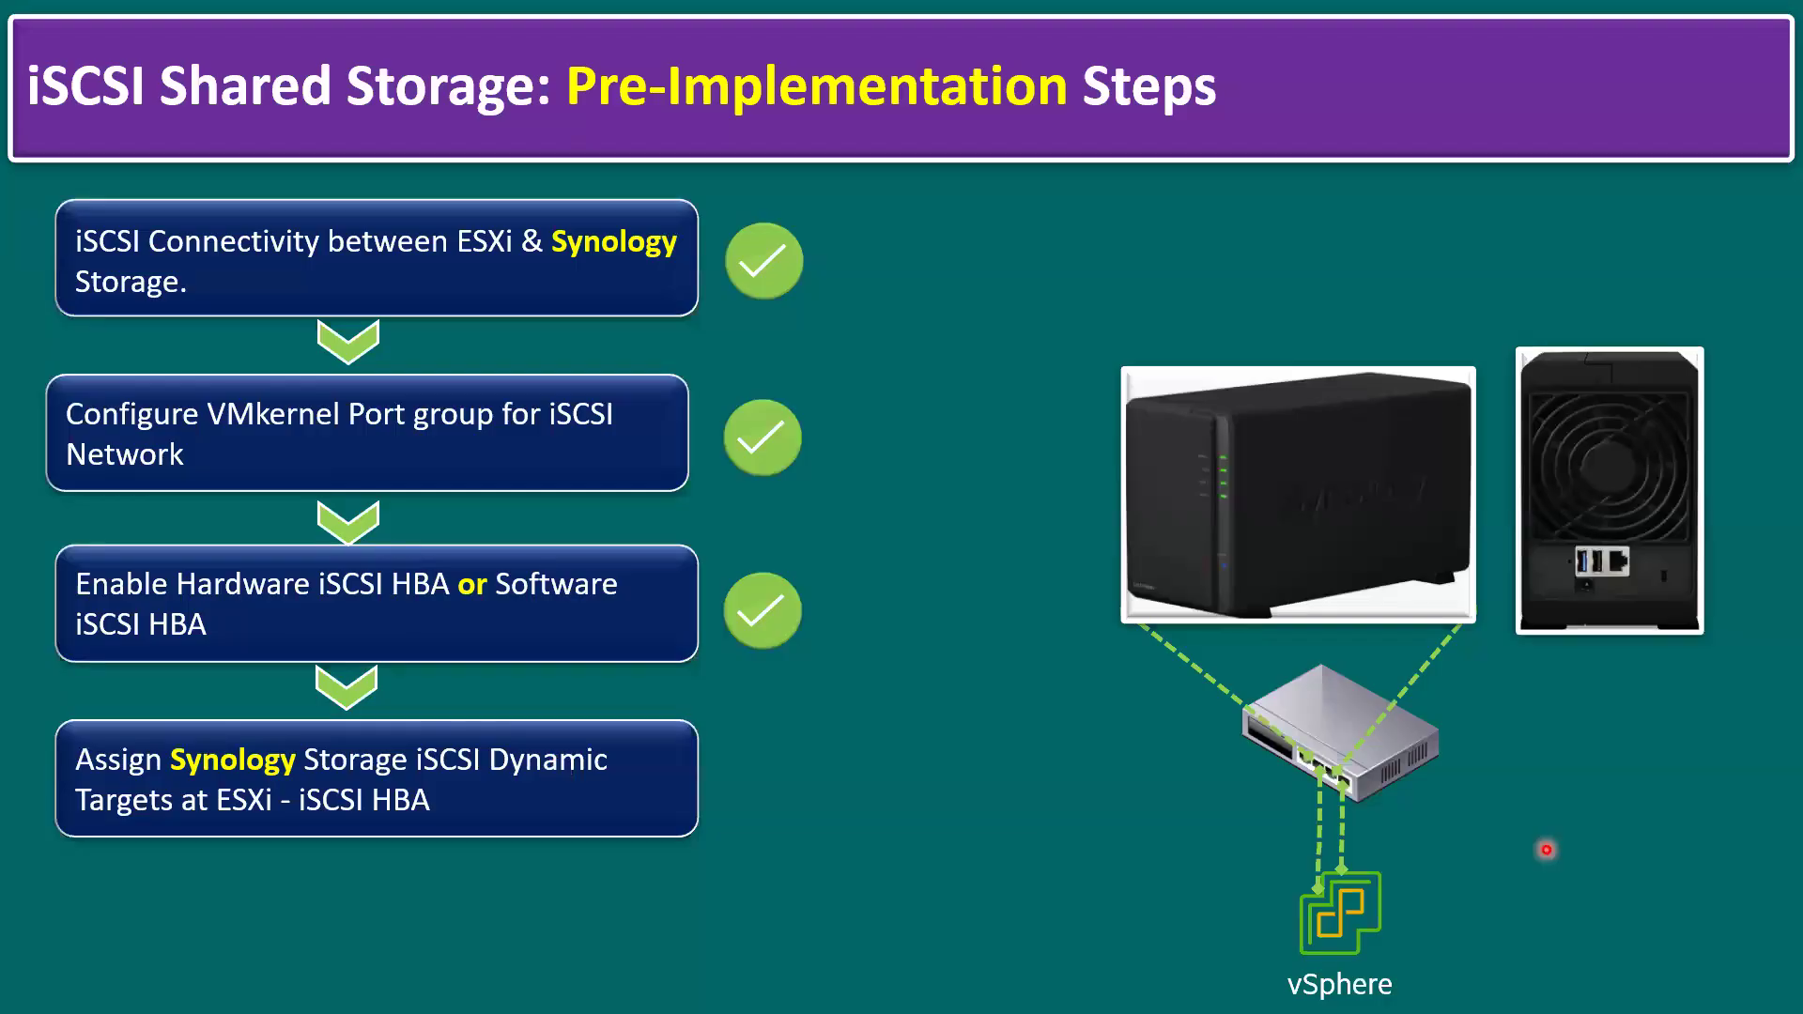
Step: Reveal the fourth pre-implementation check mark and advance to the Implementation Procedure slide
{"action": "key", "text": "Right"}
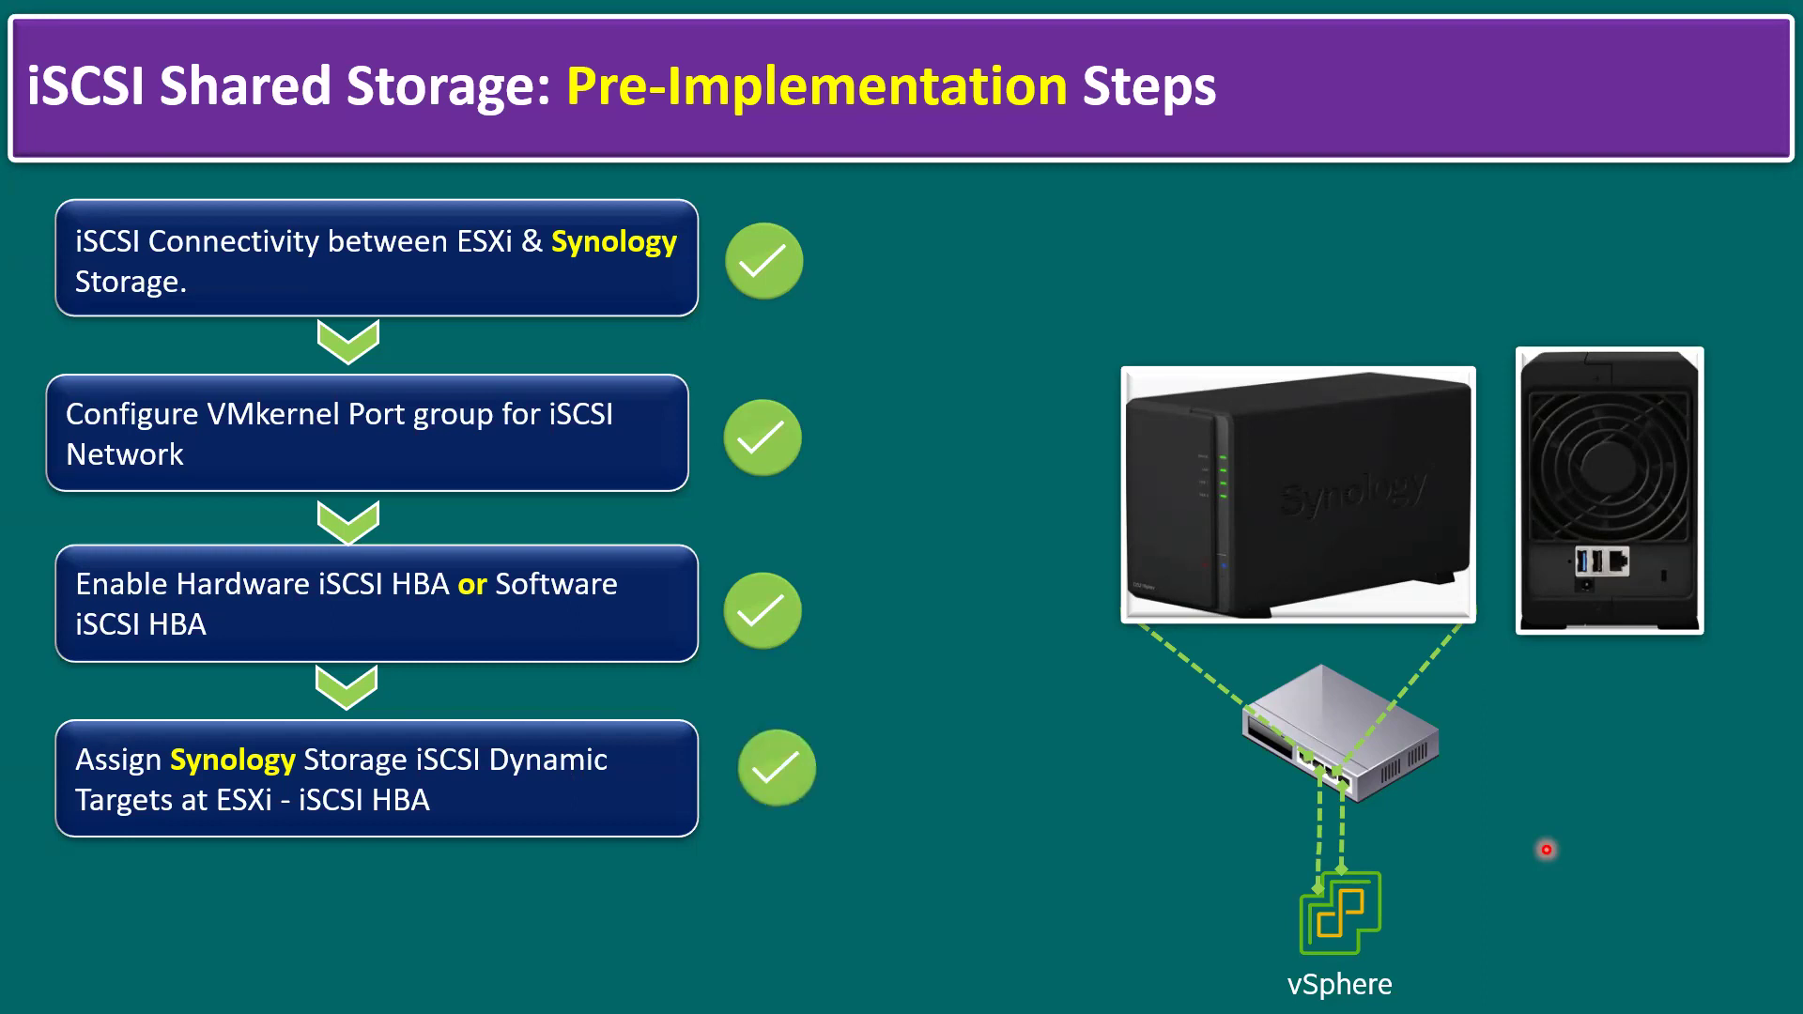
{"action": "key", "text": "Right"}
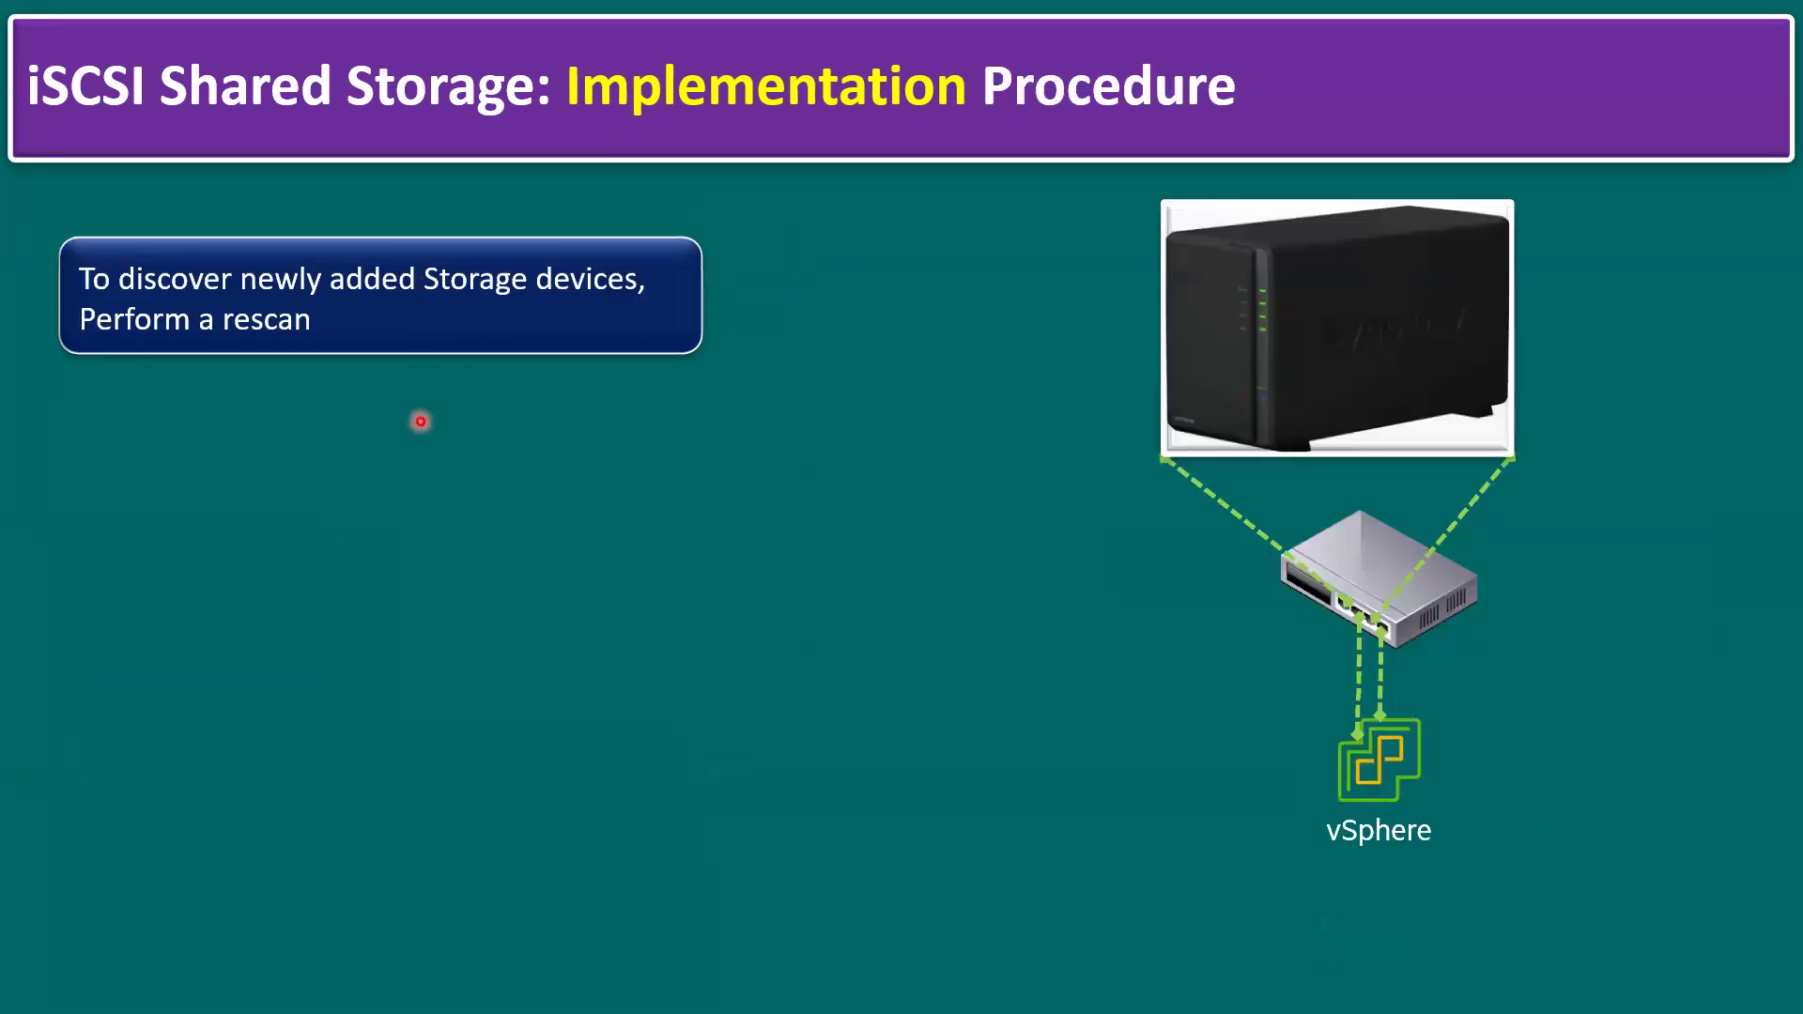